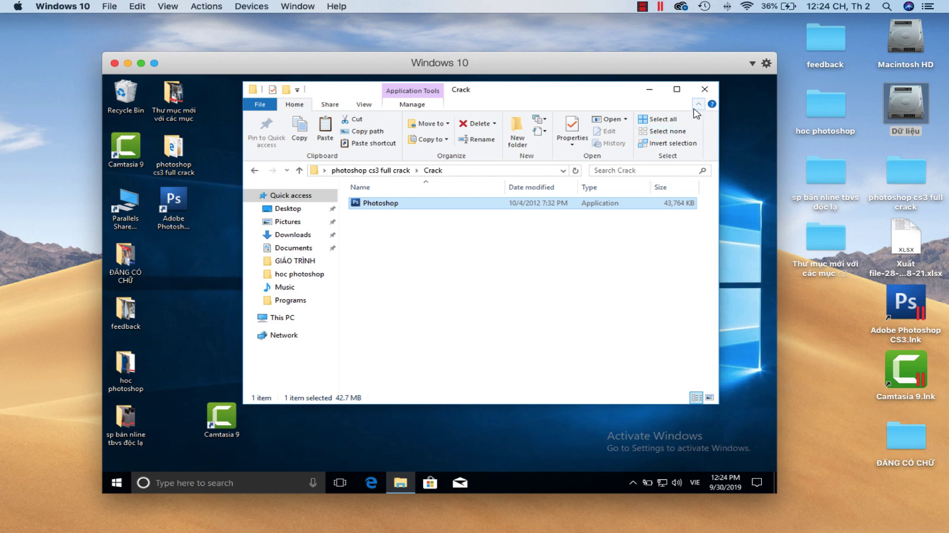
Step: Close the Crack folder window and return to the Google Drive browser window
left_click(705, 89)
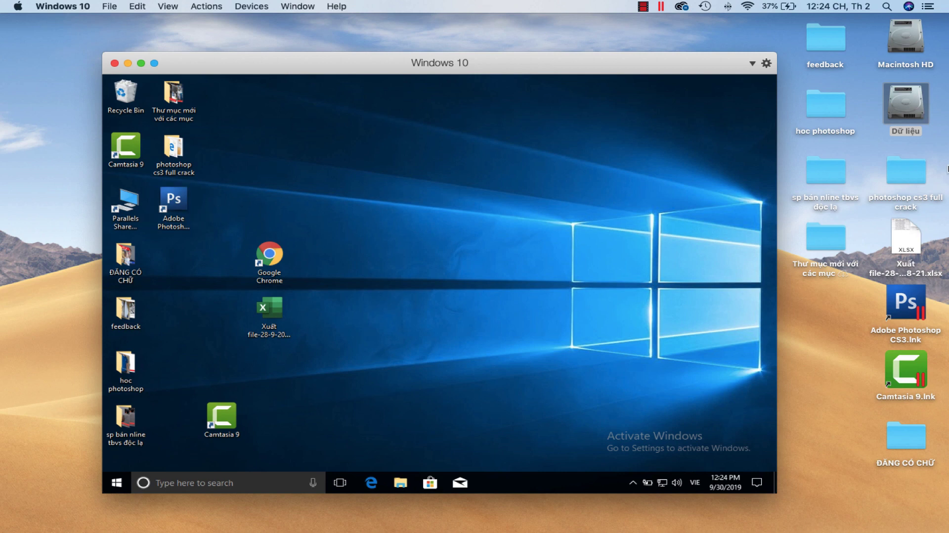
mouse_move(0, 138)
left_click(10, 132)
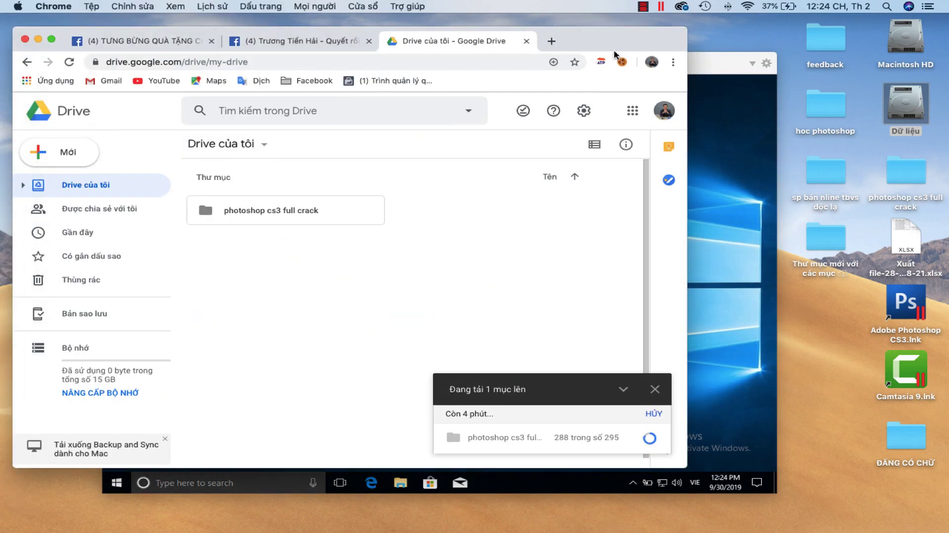
Step: Switch to the other Chrome profile's Drive and scroll through the photoshop cs3 full crack folder
left_click(653, 62)
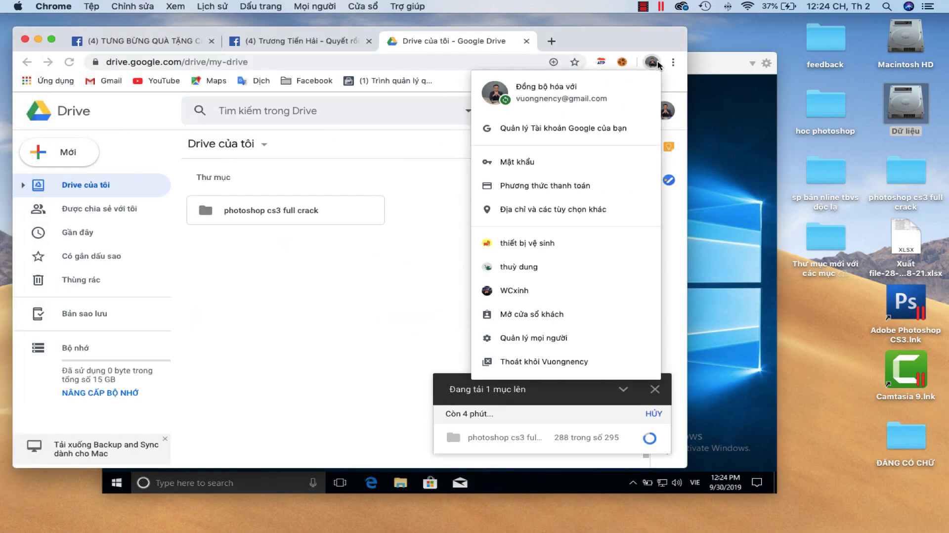
left_click(557, 292)
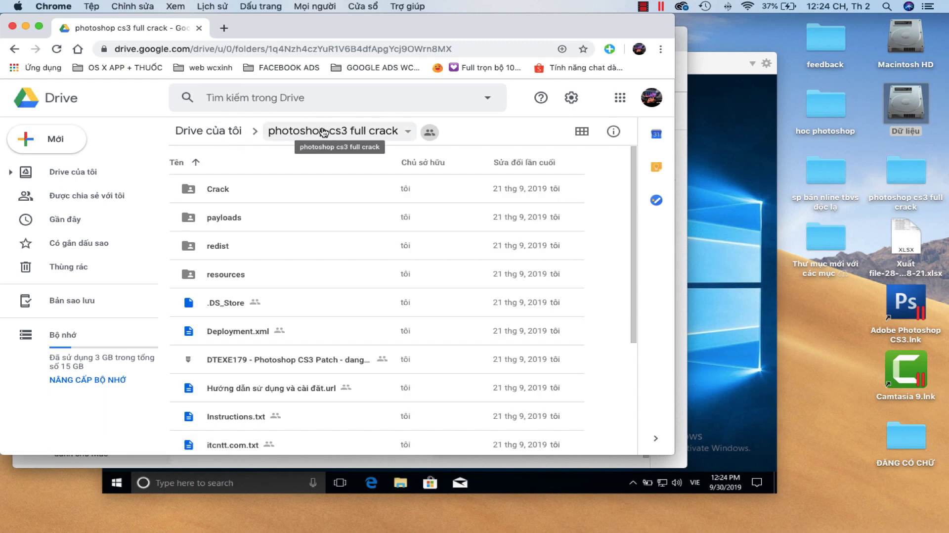
scroll(468, 186, "down", 3)
scroll(468, 187, "up", 3)
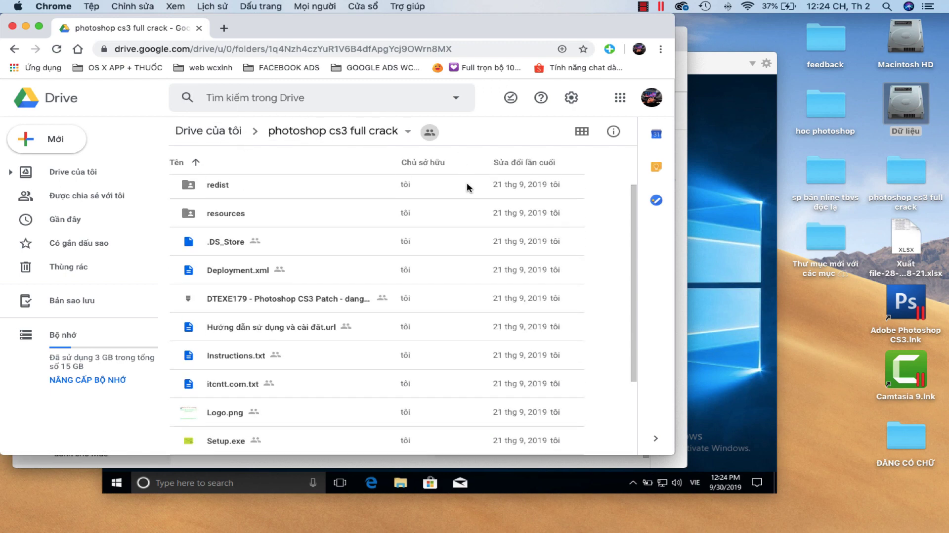
scroll(468, 187, "down", 5)
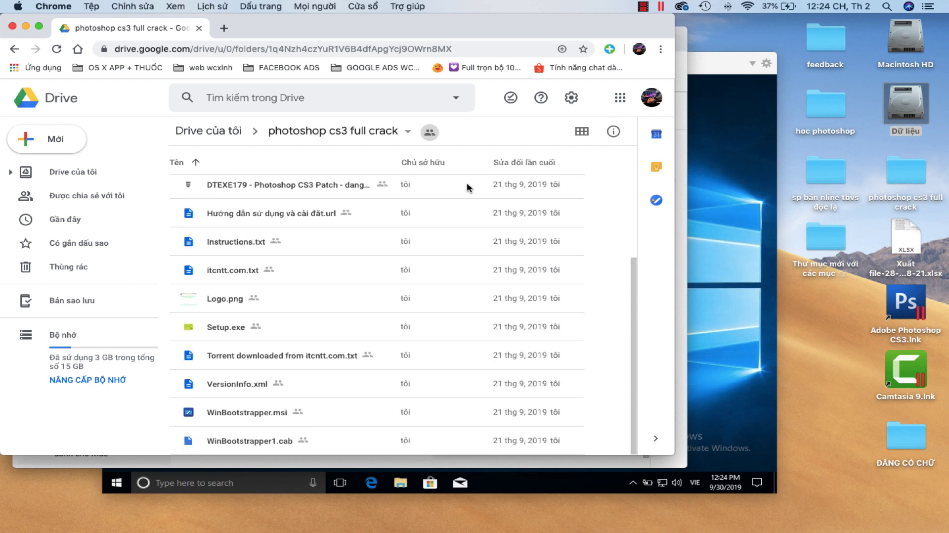
scroll(467, 186, "up", 3)
scroll(467, 186, "up", 3)
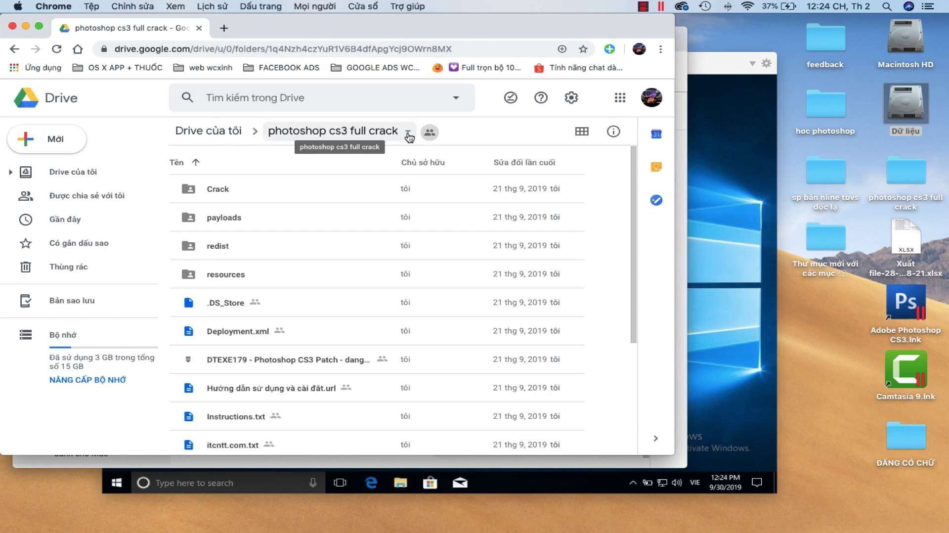
Step: Start, then cancel, the photoshop cs3 full crack folder download and close that Drive window
left_click(409, 134)
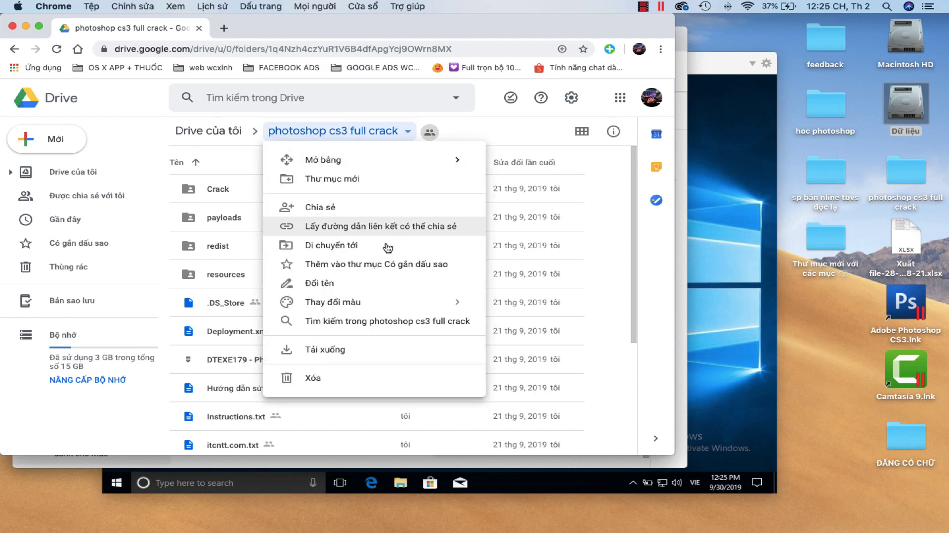
left_click(378, 349)
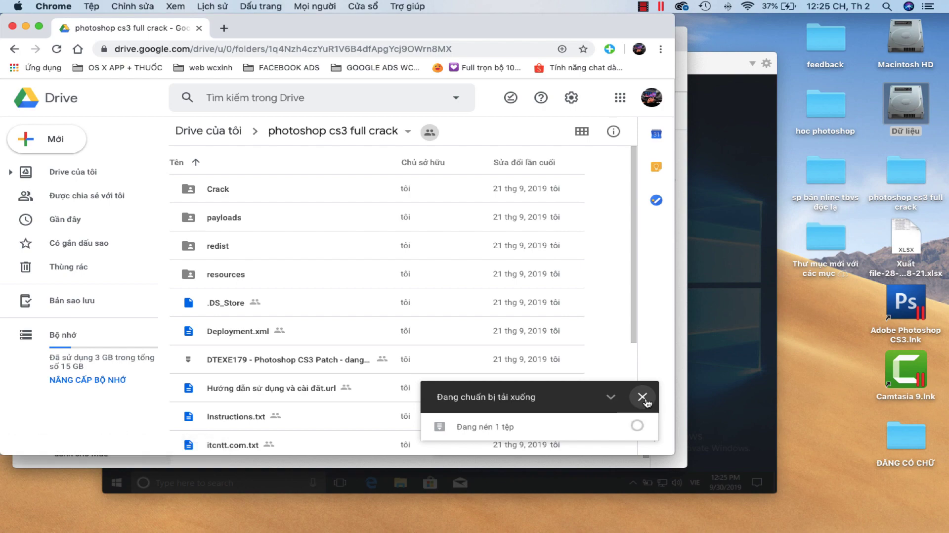
left_click(643, 397)
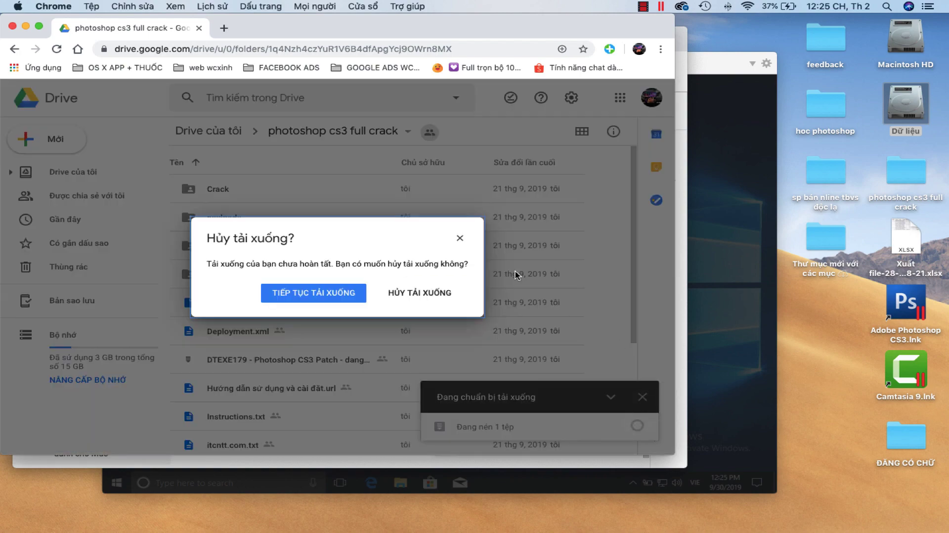
left_click(414, 294)
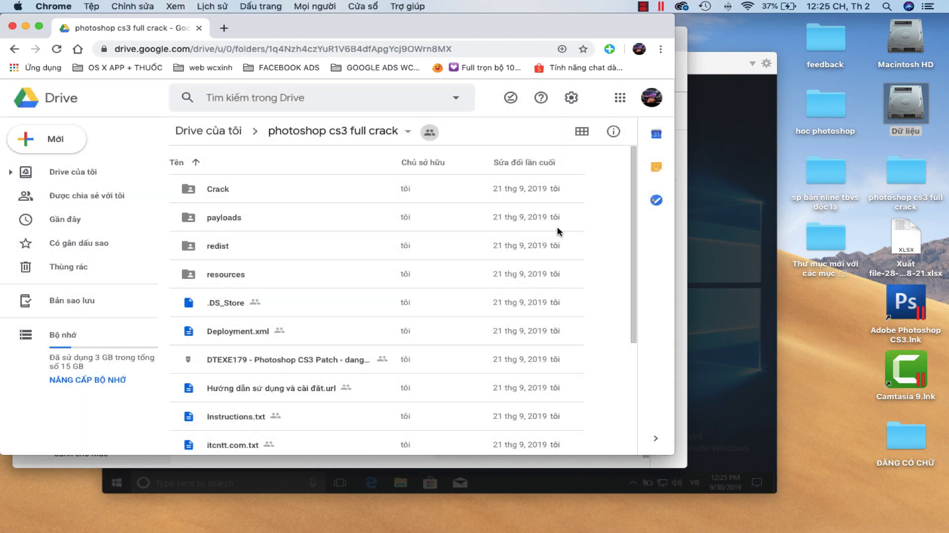
left_click(13, 28)
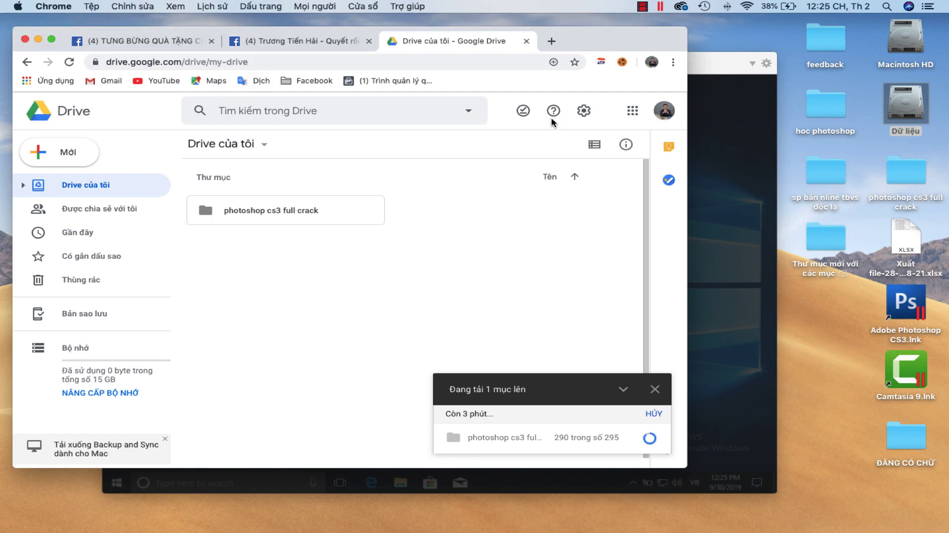
left_click(707, 152)
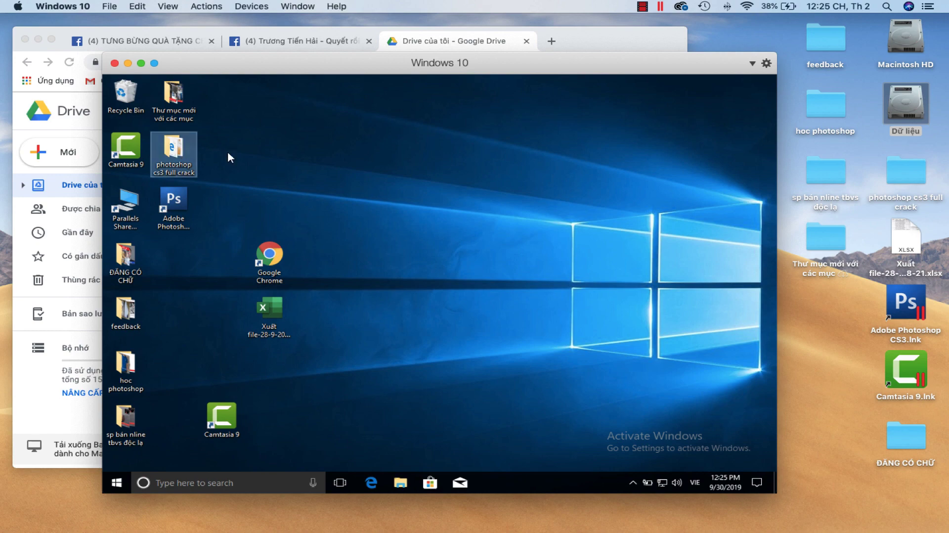
mouse_move(174, 148)
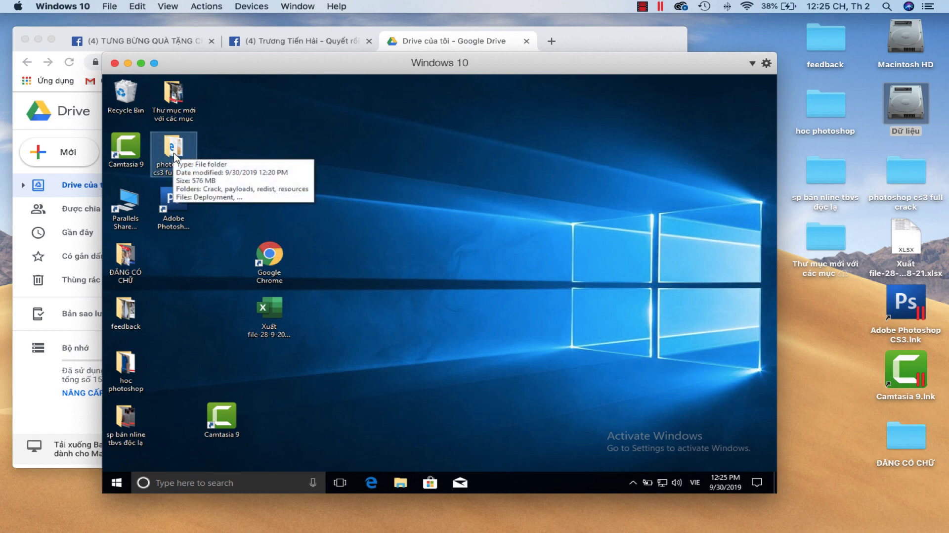
Step: Run Setup from the photoshop cs3 full crack folder as administrator
double_click(179, 154)
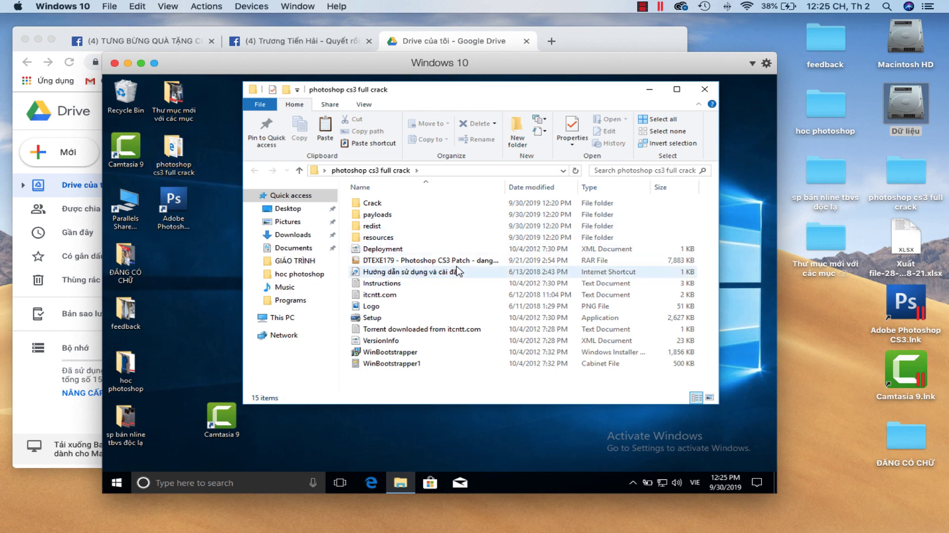
left_click(380, 317)
left_click(426, 321)
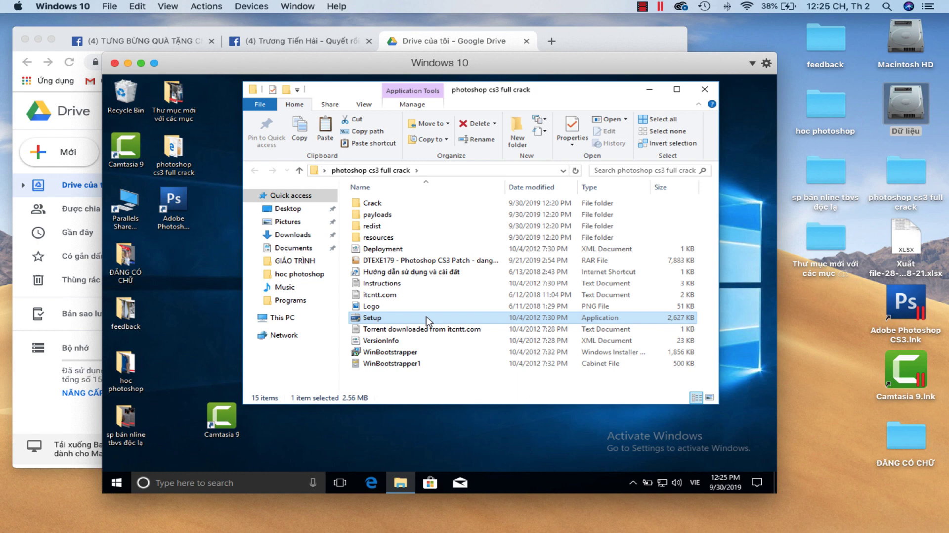
right_click(398, 319)
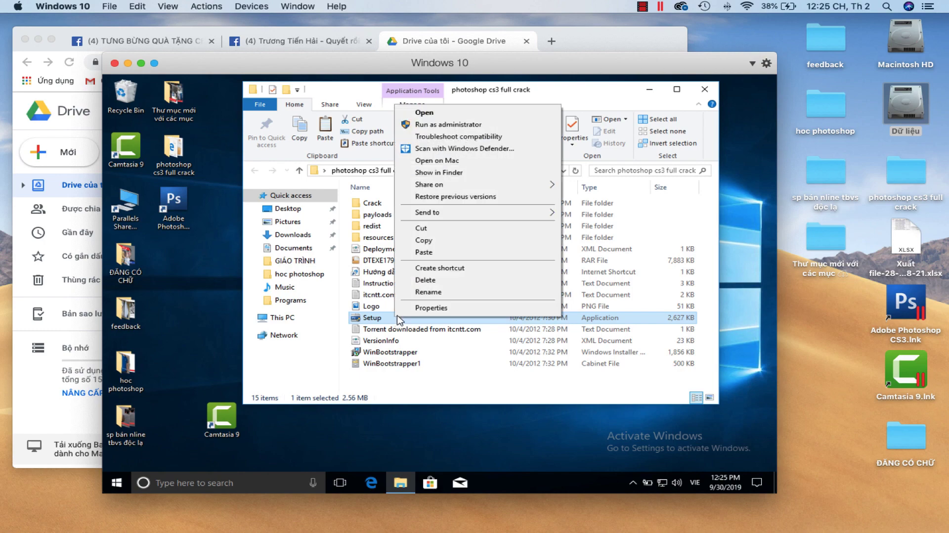
left_click(425, 125)
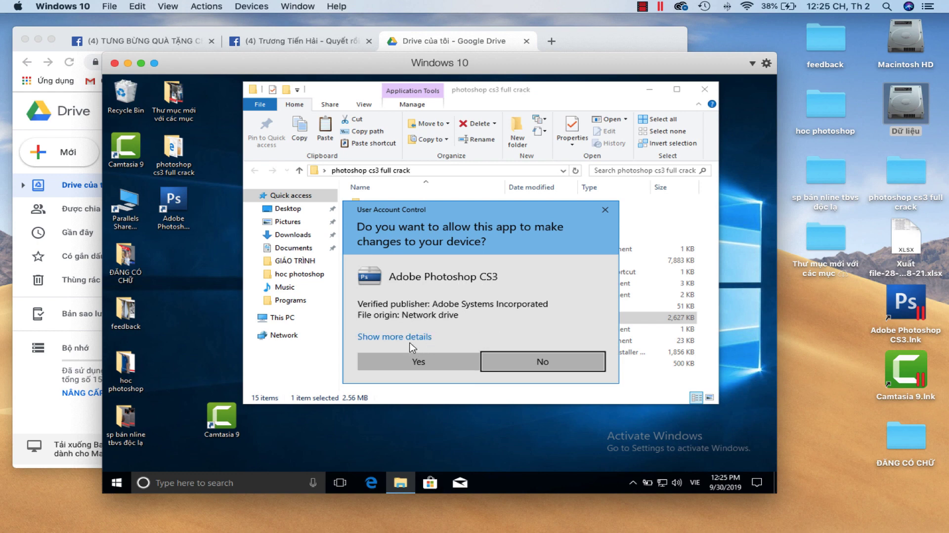
Step: Approve the User Account Control prompt, then cancel and quit the Photoshop CS3 installer
left_click(419, 365)
left_click(419, 364)
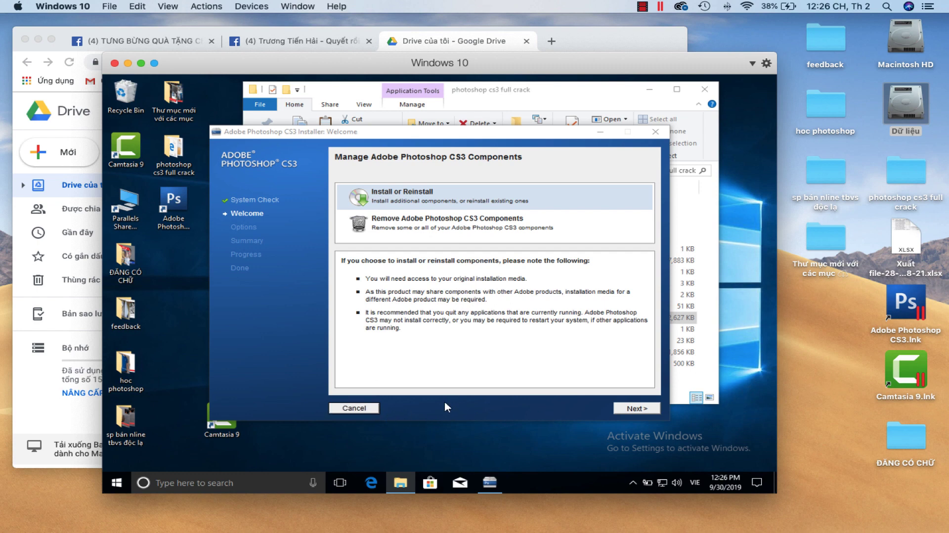
left_click(373, 409)
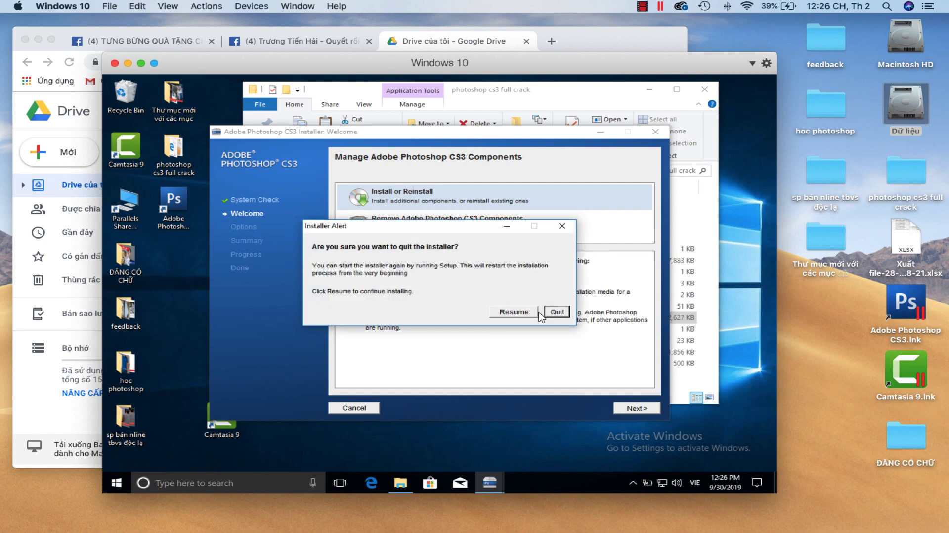
left_click(556, 312)
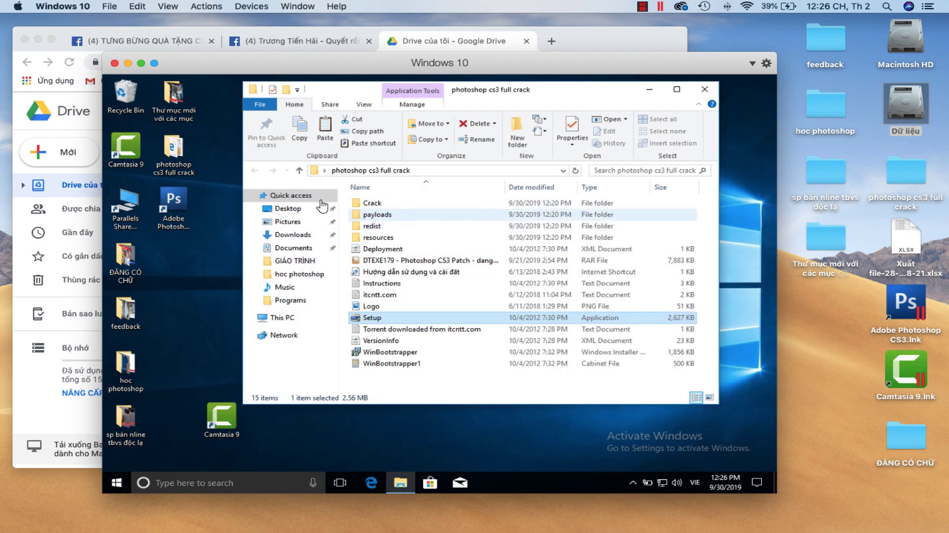
Step: Check that the desktop Photoshop CS3 shortcut points to C:\Program Files (x86)\Adobe\Adobe Photoshop CS3
left_click(180, 202)
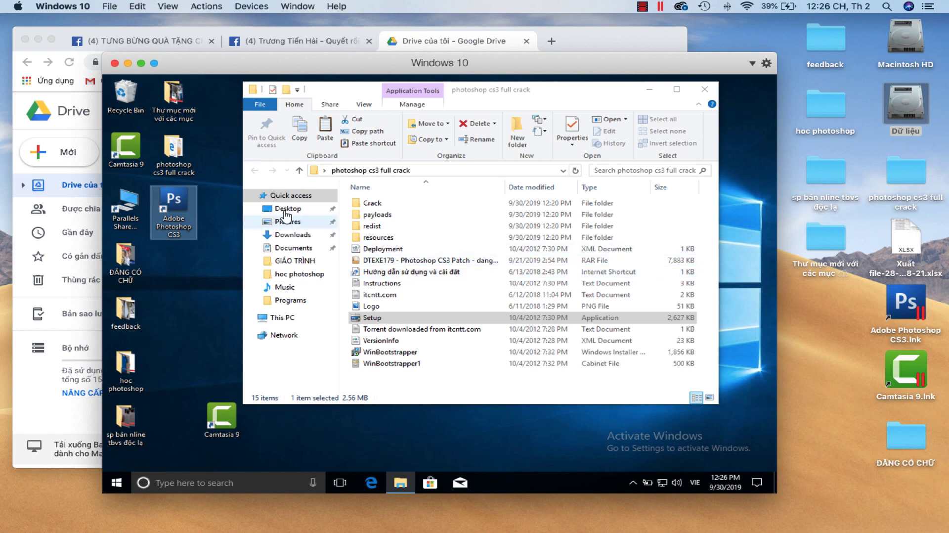
left_click_drag(342, 91, 447, 122)
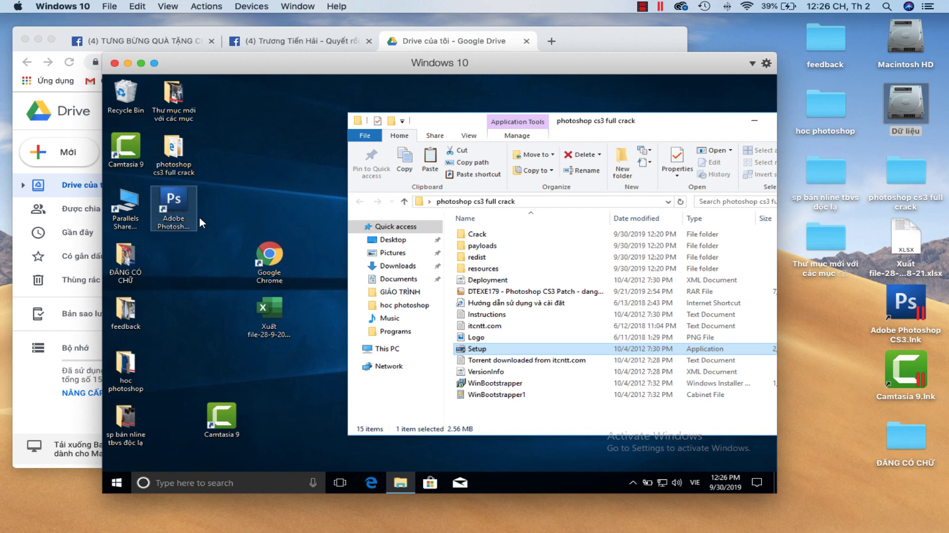
left_click(169, 213)
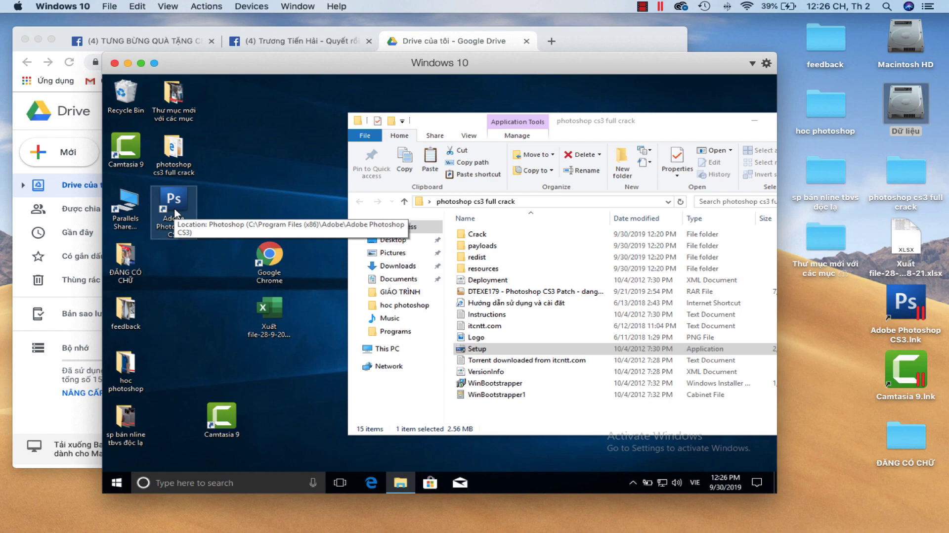
left_click(170, 311)
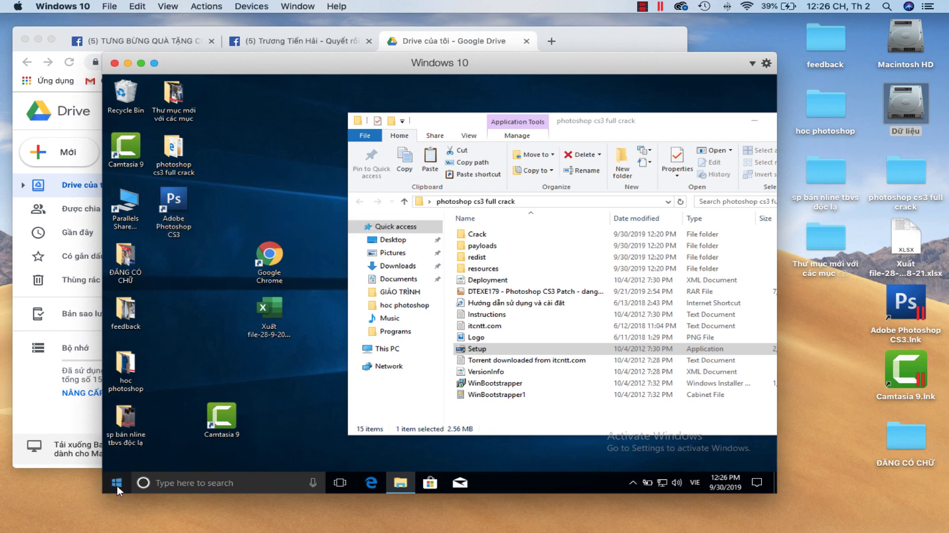
Step: Show the context options for Adobe Photoshop CS3 in the Start Menu app list
left_click(117, 486)
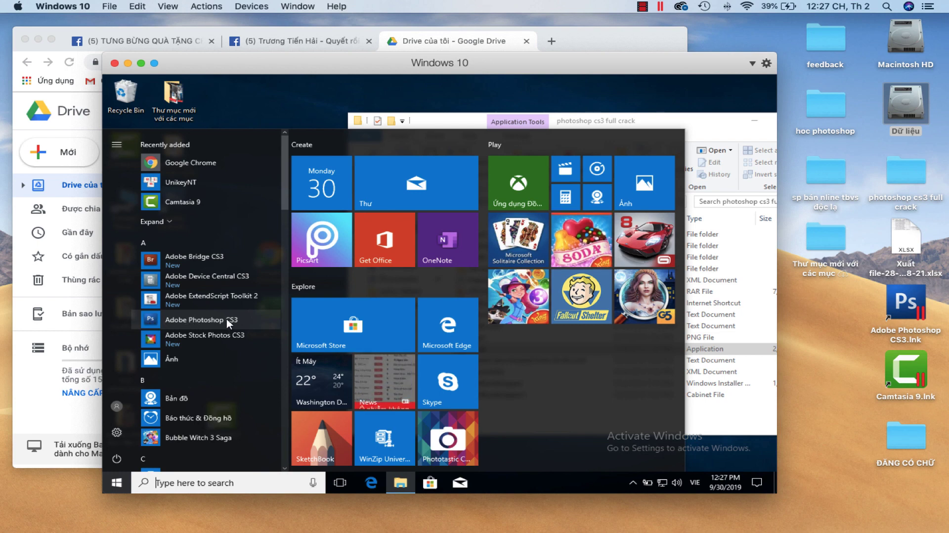
right_click(196, 323)
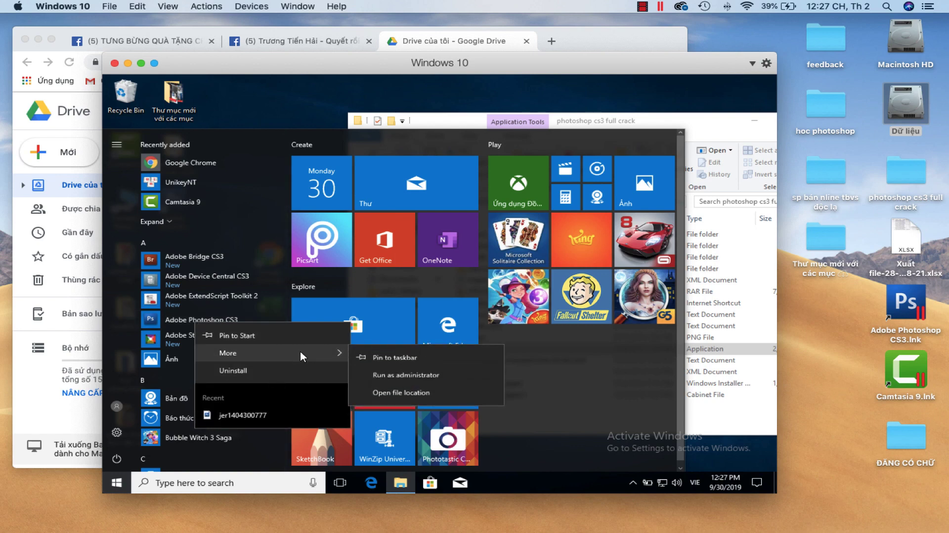
mouse_move(253, 353)
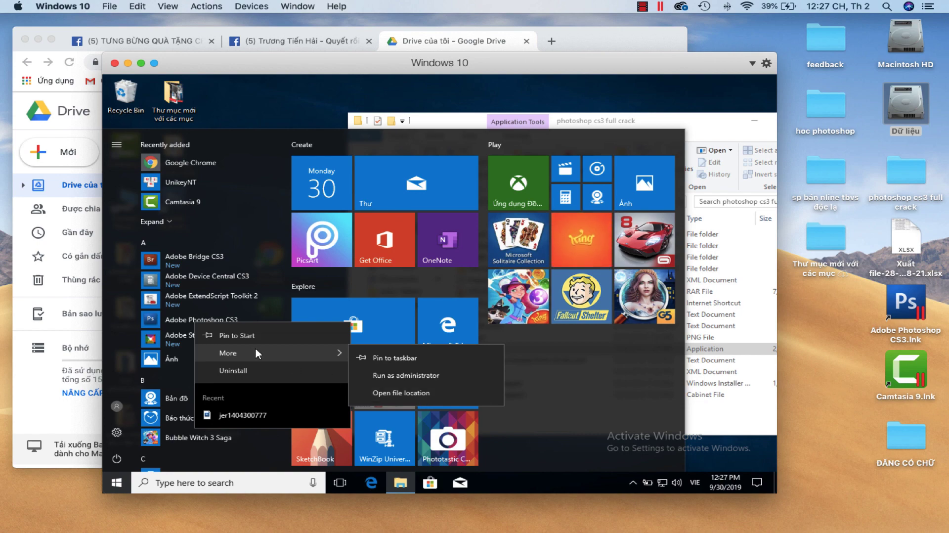
Step: Copy the Adobe Photoshop CS3 shortcut from its Start Menu Programs location
left_click(423, 394)
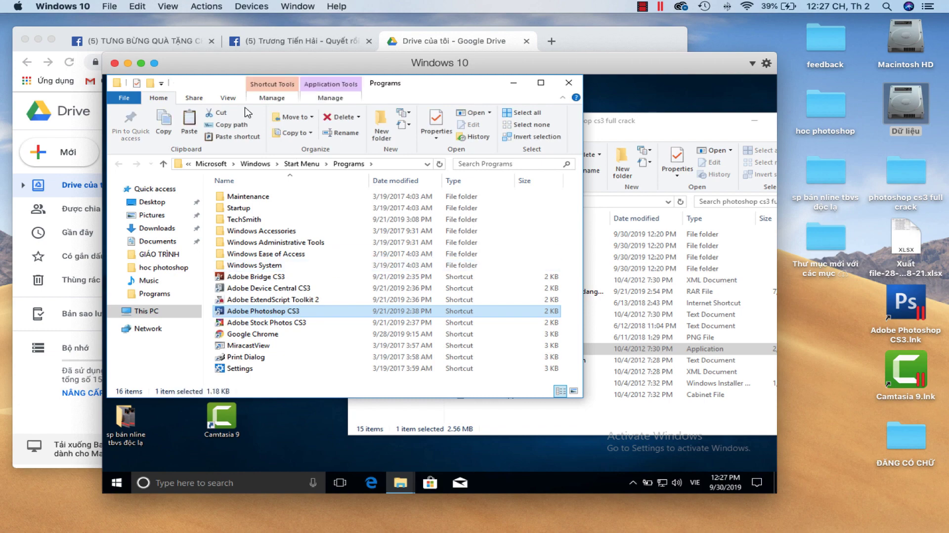
mouse_move(460, 90)
left_mouse_down()
mouse_move(648, 96)
mouse_move(698, 120)
left_mouse_up()
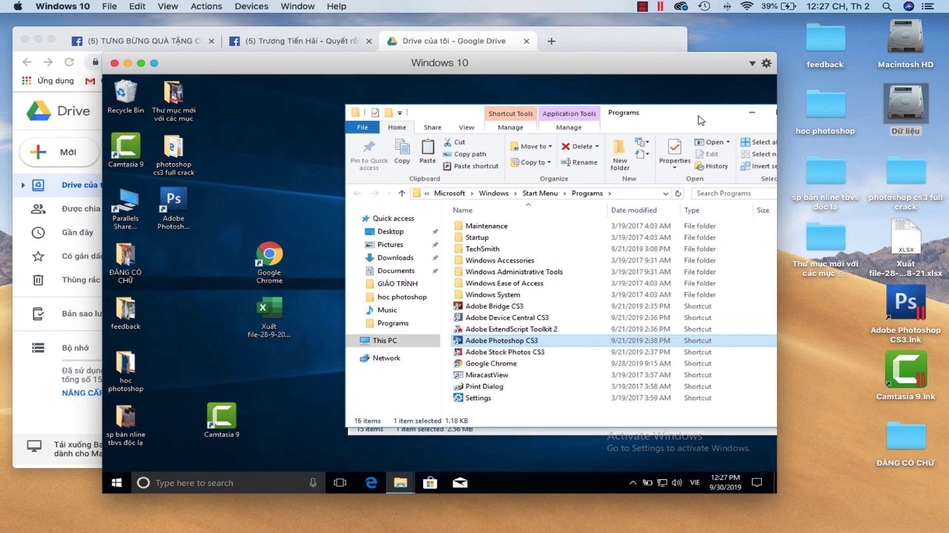
right_click(496, 341)
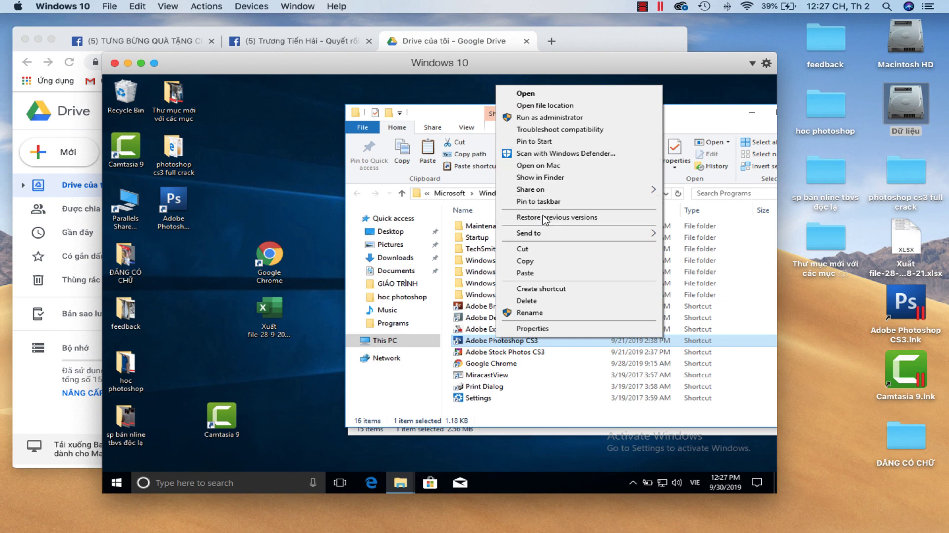
left_click(544, 261)
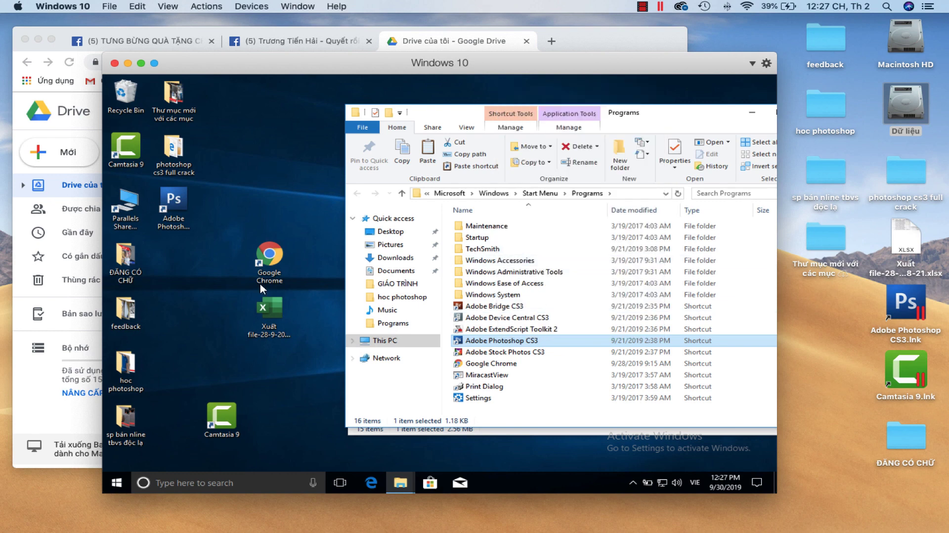
Step: Paste the shortcut on the desktop, replacing the old one, under Parallels Share; close Programs
right_click(203, 279)
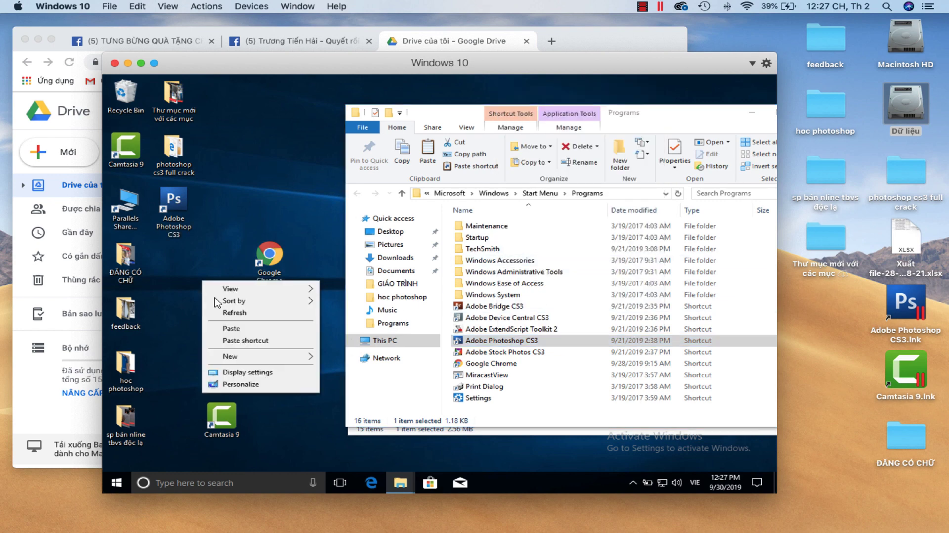
left_click(232, 329)
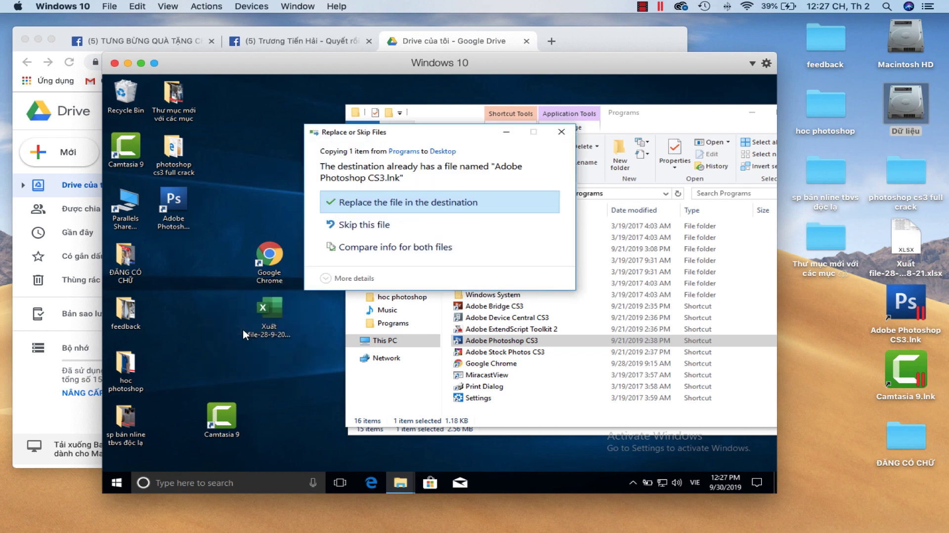
left_click(375, 203)
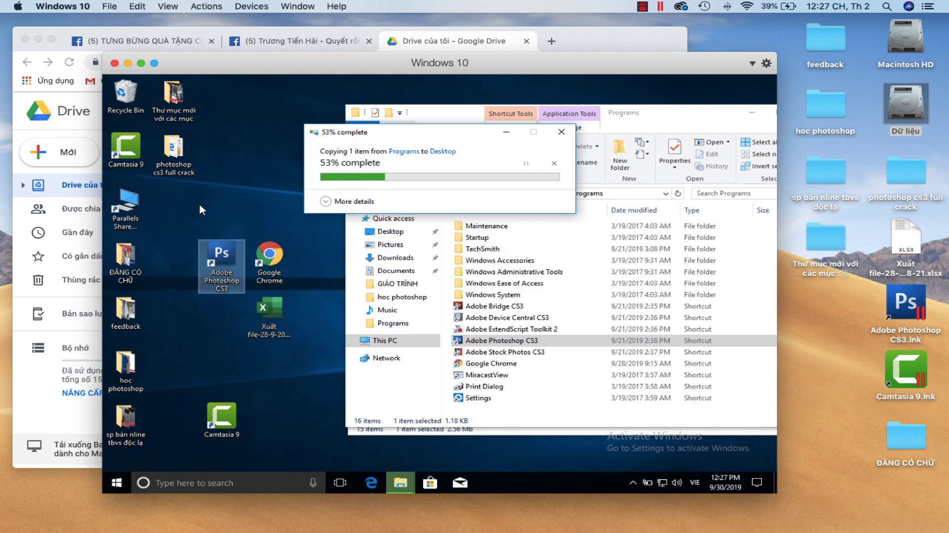
left_click_drag(225, 254, 177, 199)
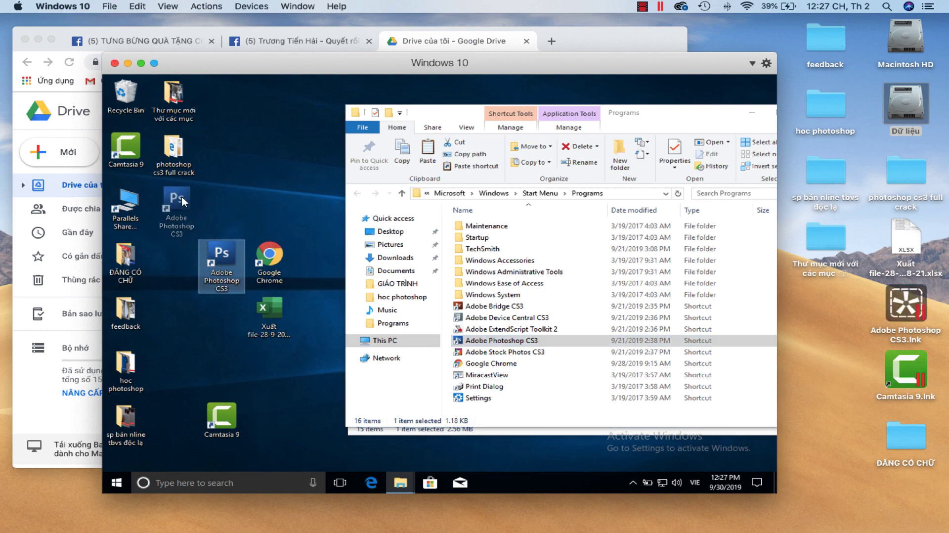
left_click(653, 120)
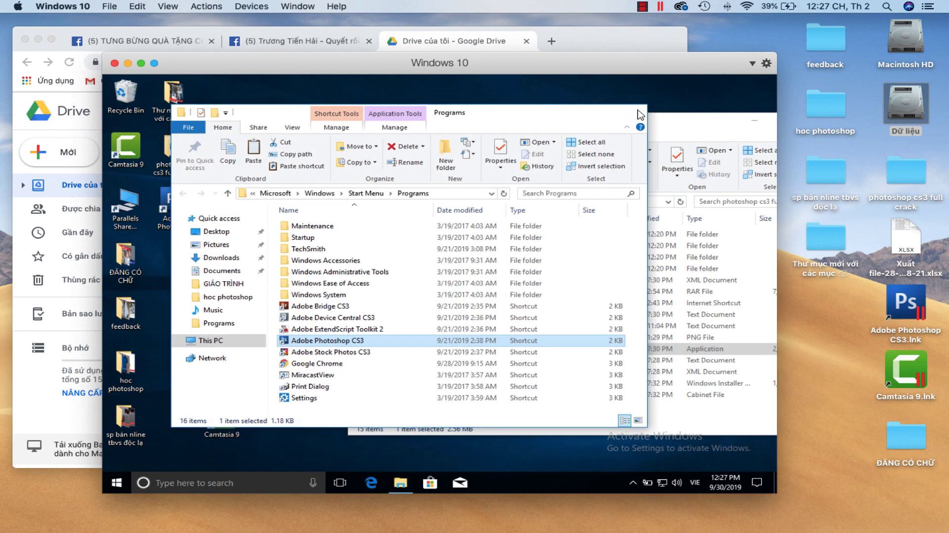
left_click(633, 113)
Step: Copy the Photoshop application file from the Crack folder
double_click(486, 239)
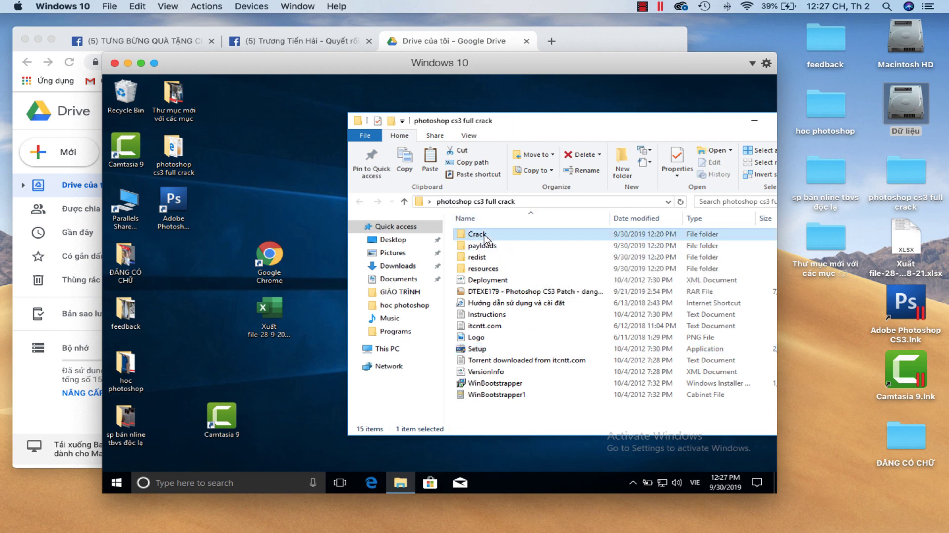
left_click(485, 237)
right_click(485, 237)
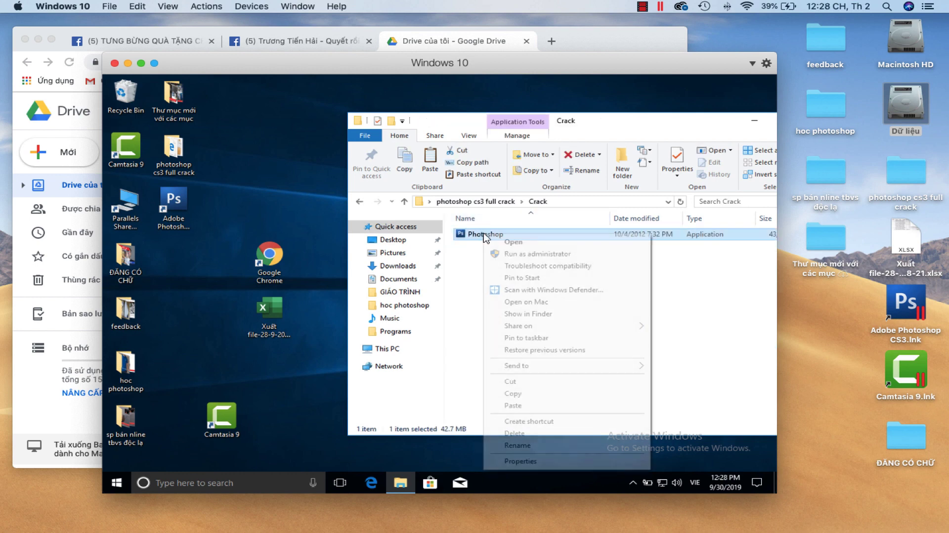
left_click(543, 393)
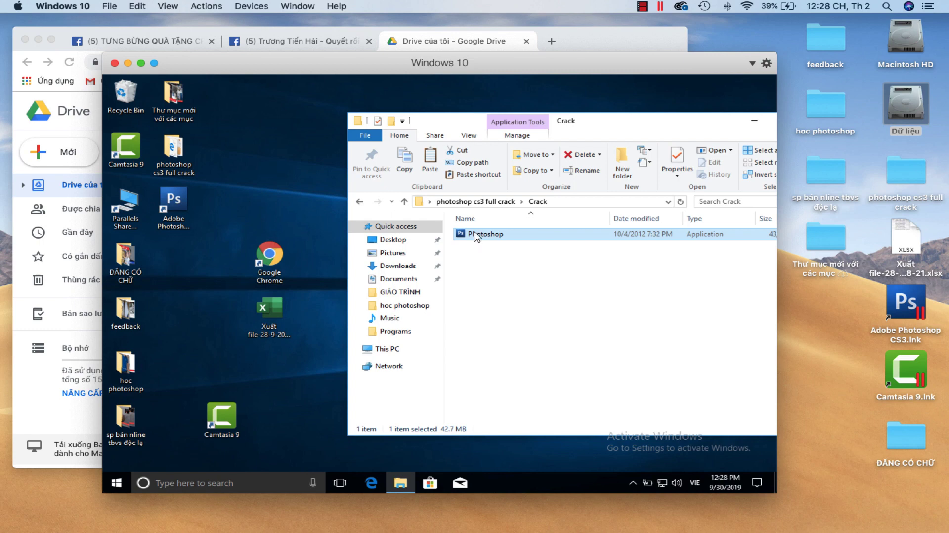
Step: Open the Adobe Photoshop CS3 install folder from the desktop shortcut's Properties
left_click(176, 200)
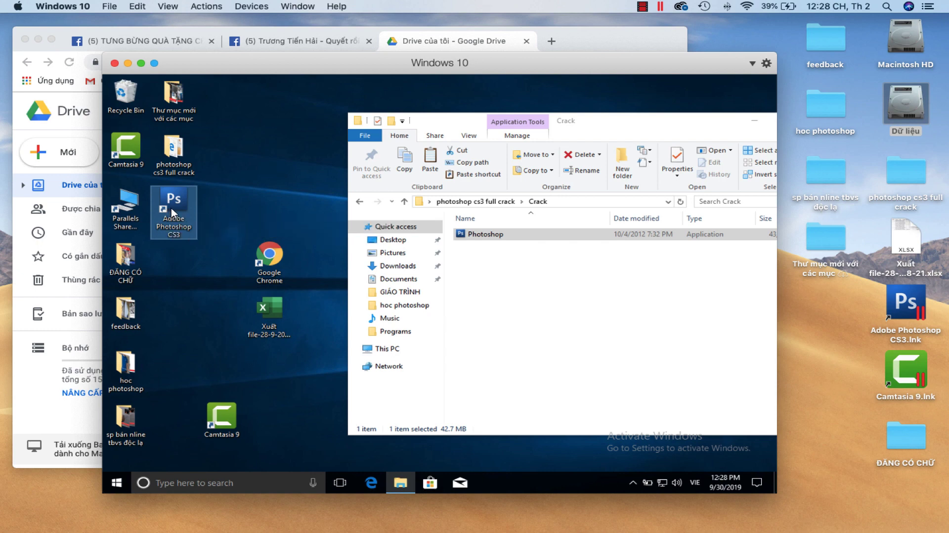
right_click(172, 210)
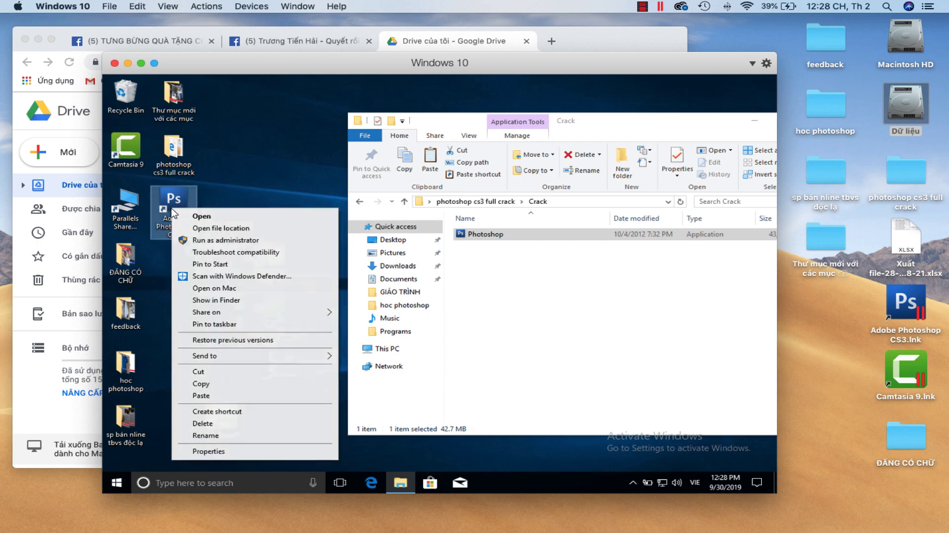
left_click(219, 450)
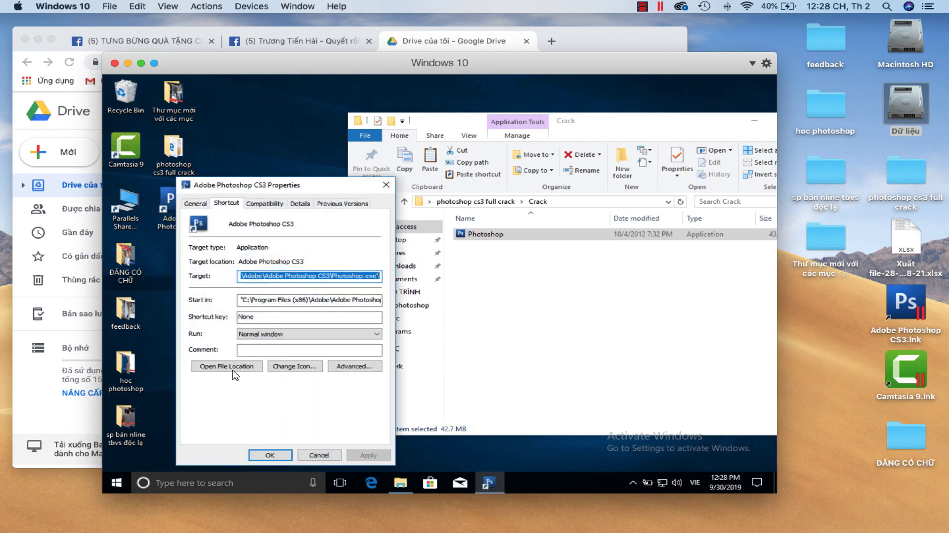
left_click(230, 368)
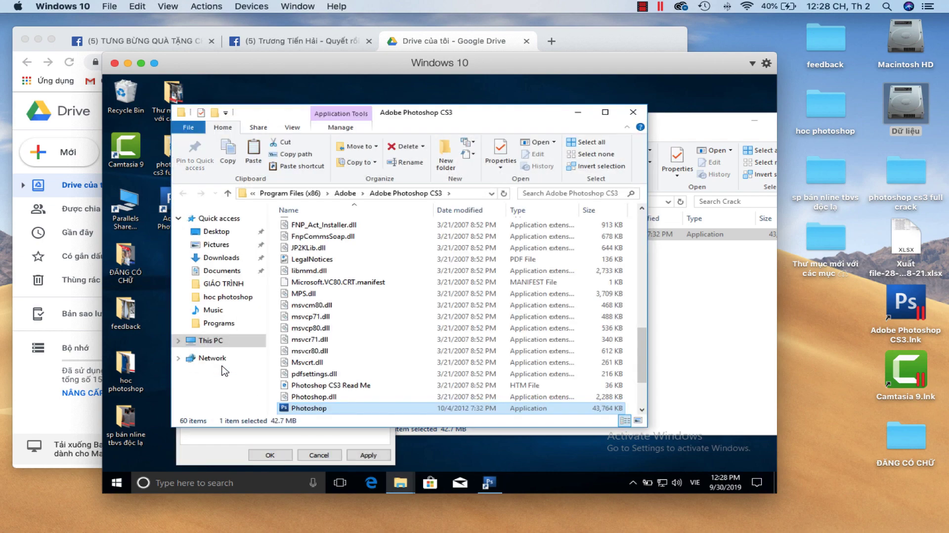
Step: Paste the copied Photoshop.exe into the install folder, replacing the existing one with admin permission
right_click(384, 316)
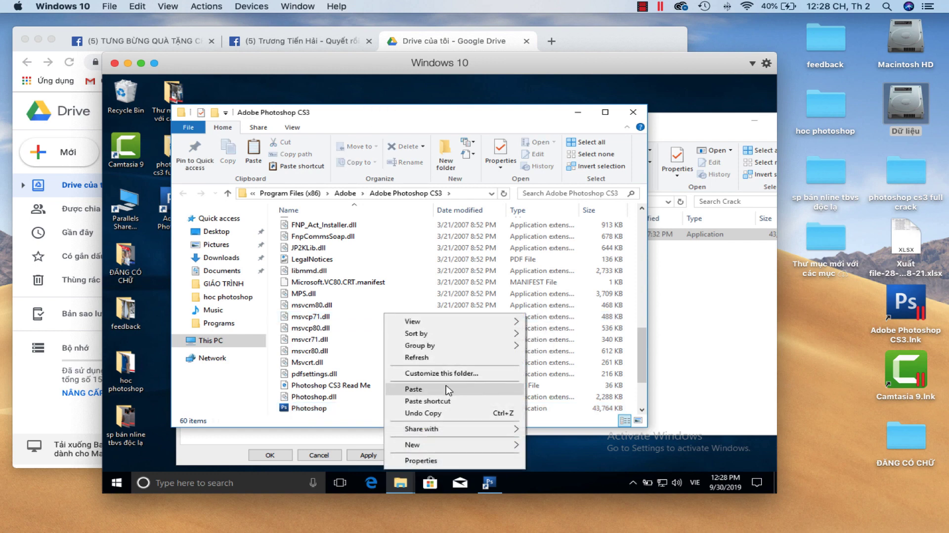
left_click(448, 390)
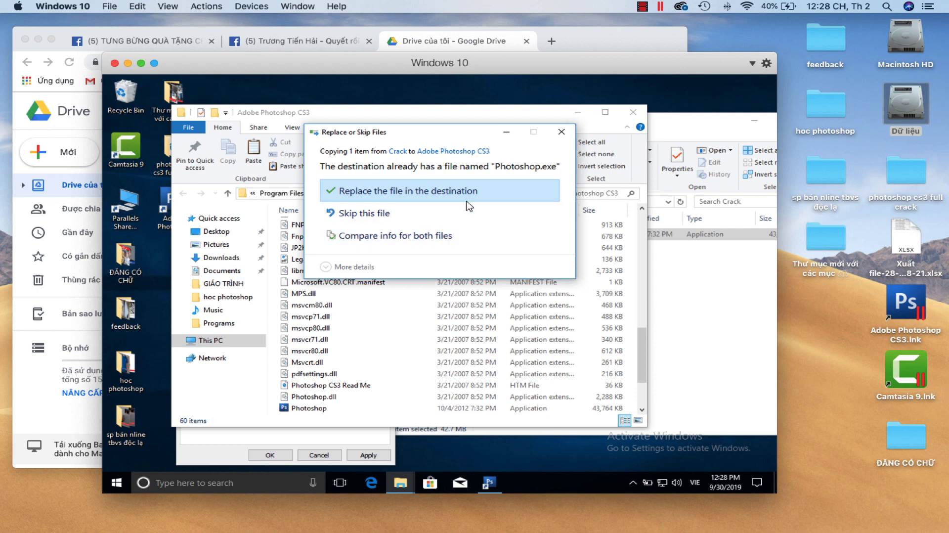
left_click(381, 197)
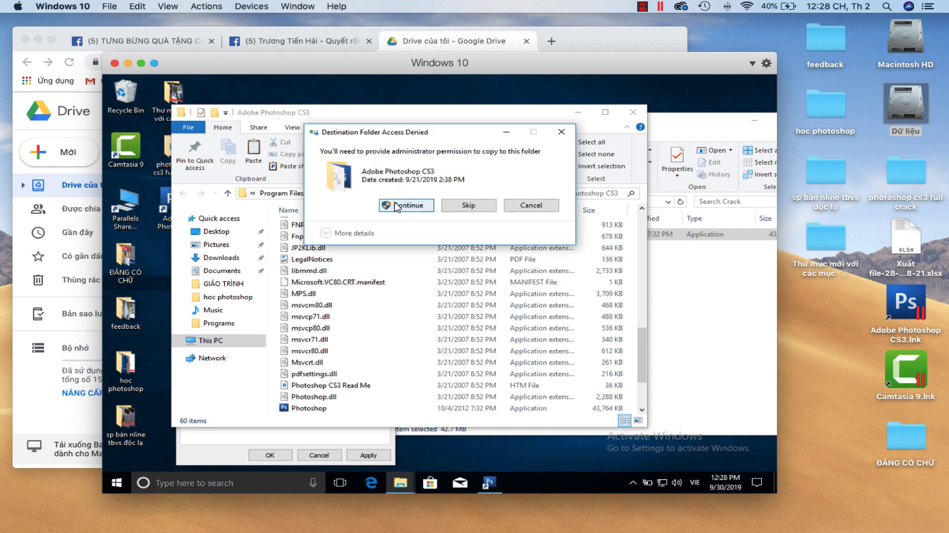
left_click(398, 207)
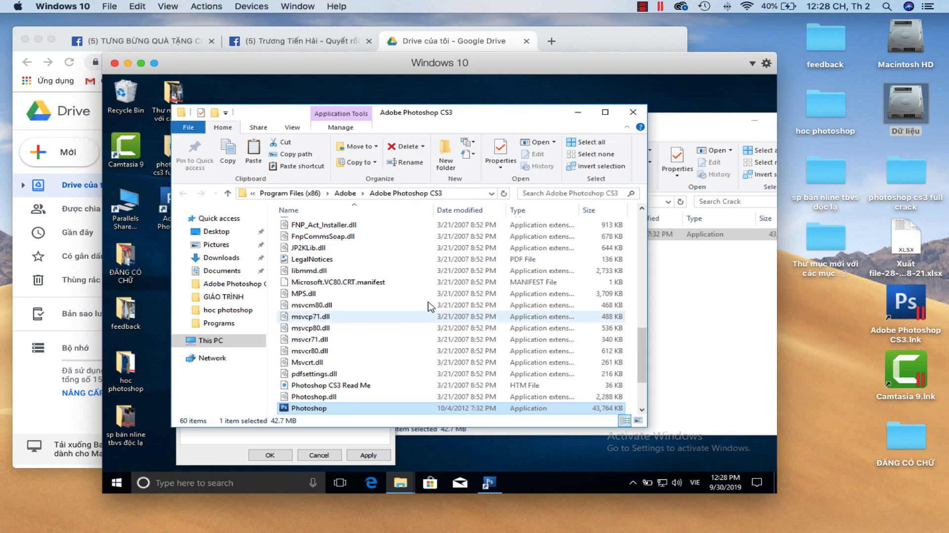
Step: Close the Crack and Adobe Photoshop CS3 install folder windows
left_click(678, 131)
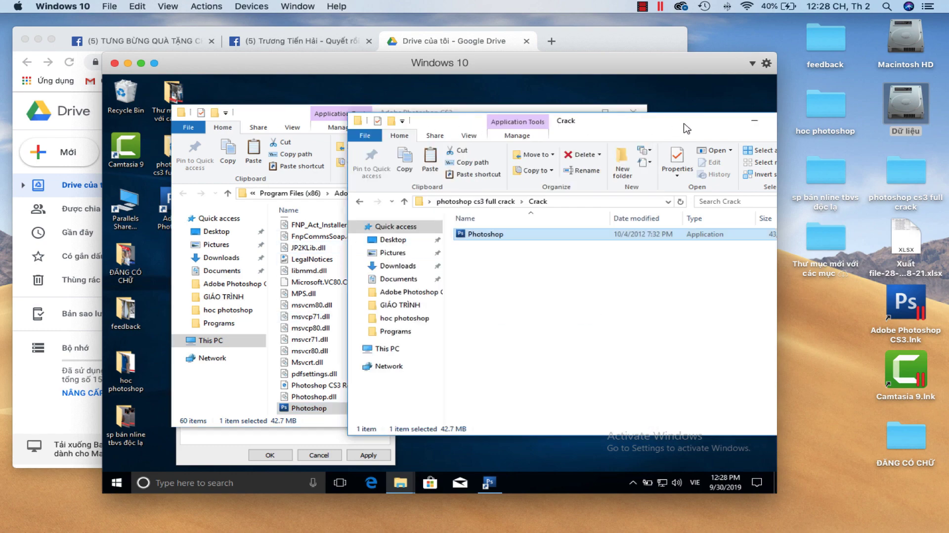
left_click_drag(687, 129, 500, 126)
left_click(620, 121)
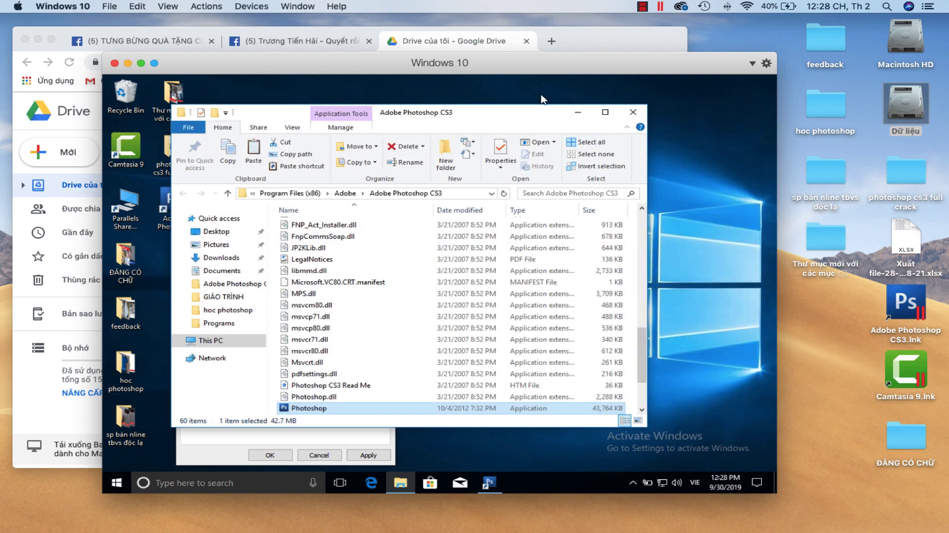
left_click(633, 112)
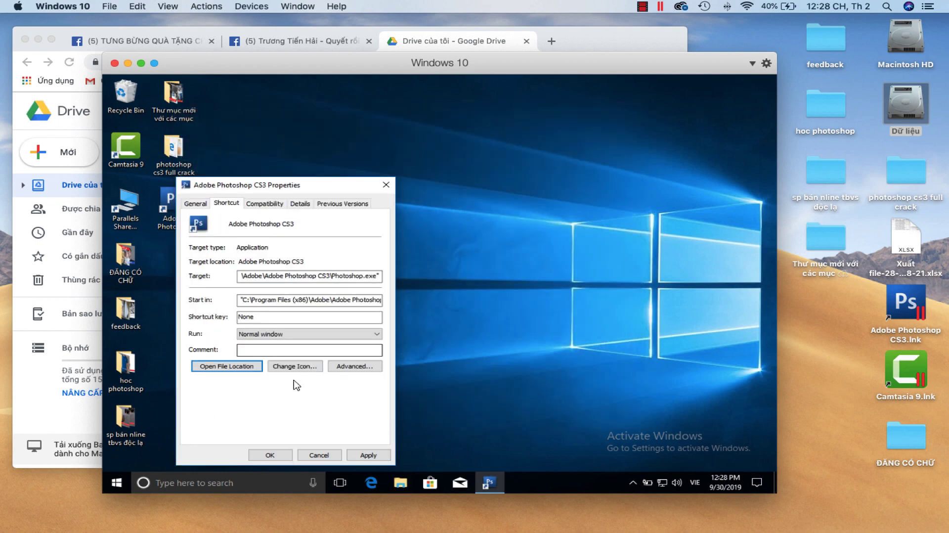
Step: Close the shortcut Properties and enlarge the Windows 10 window wider and taller
left_click(277, 455)
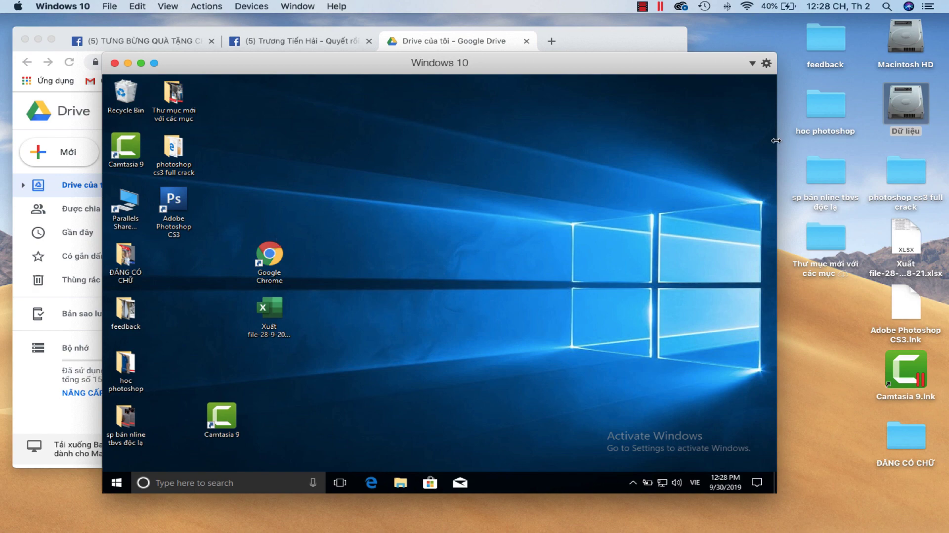
left_click_drag(776, 141, 902, 141)
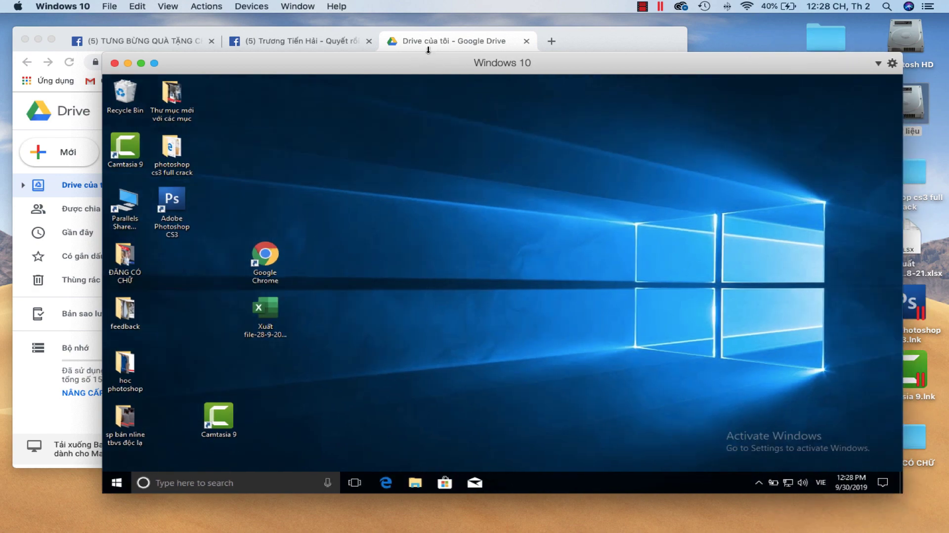
left_click_drag(428, 49, 413, 3)
left_click_drag(103, 32, 1, 32)
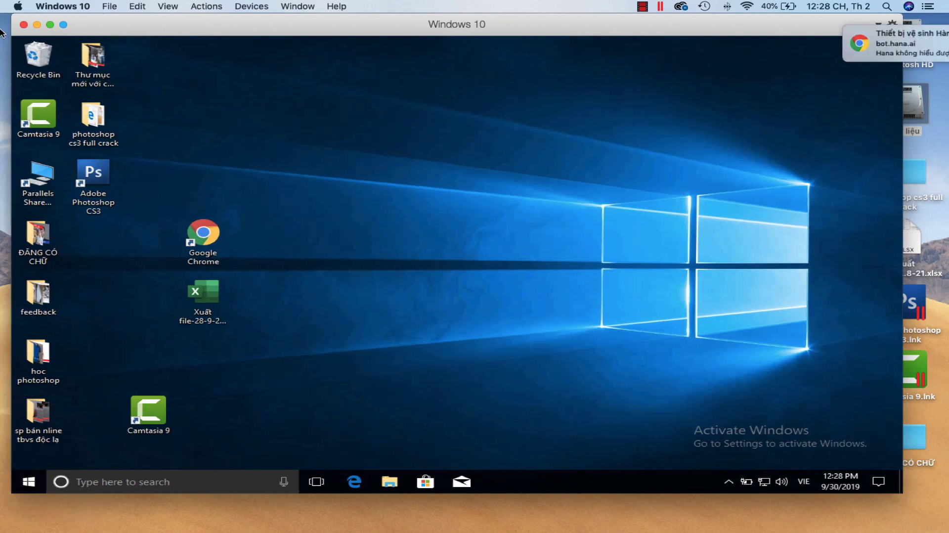
Step: Launch Adobe Photoshop CS3 from its desktop icon and stretch the Windows 10 window to fill the screen
double_click(84, 175)
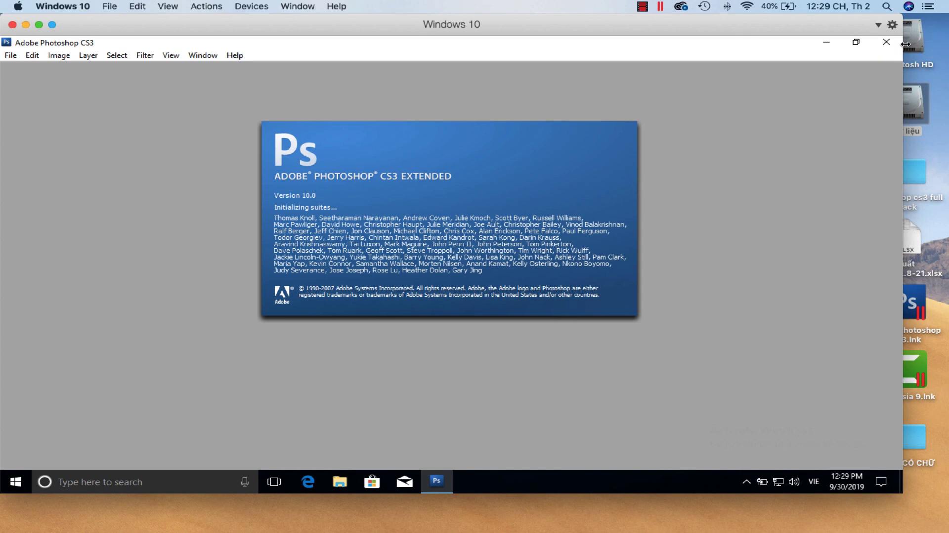
left_click_drag(913, 43, 945, 47)
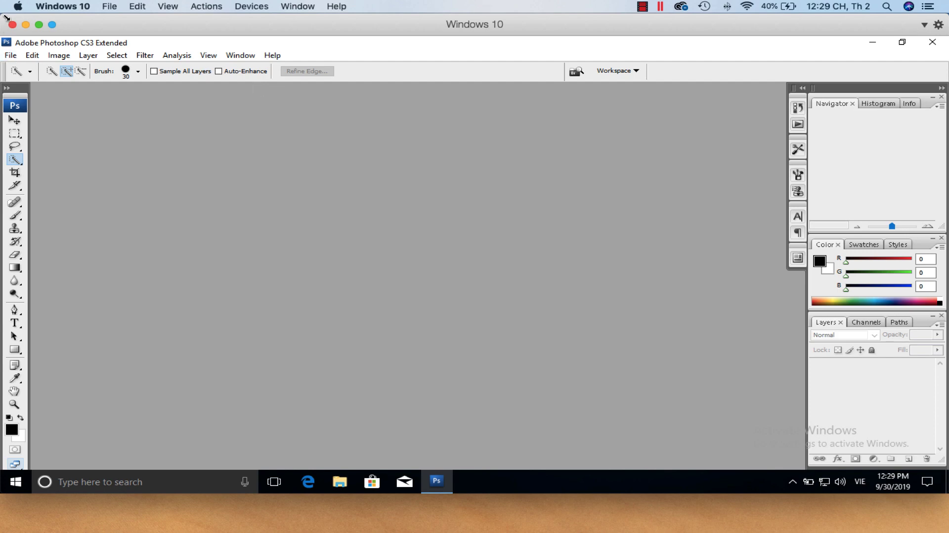
left_click_drag(3, 16, 71, 22)
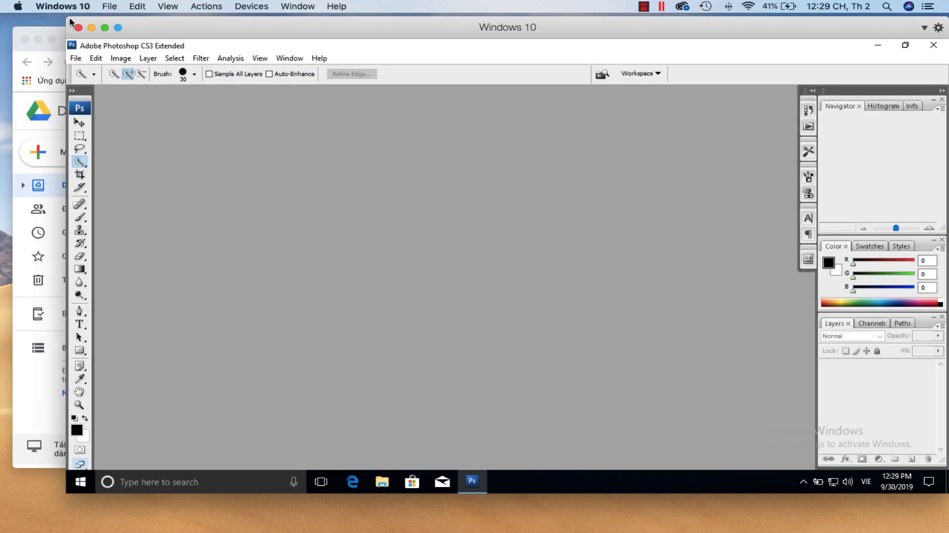
left_click_drag(423, 34, 371, 32)
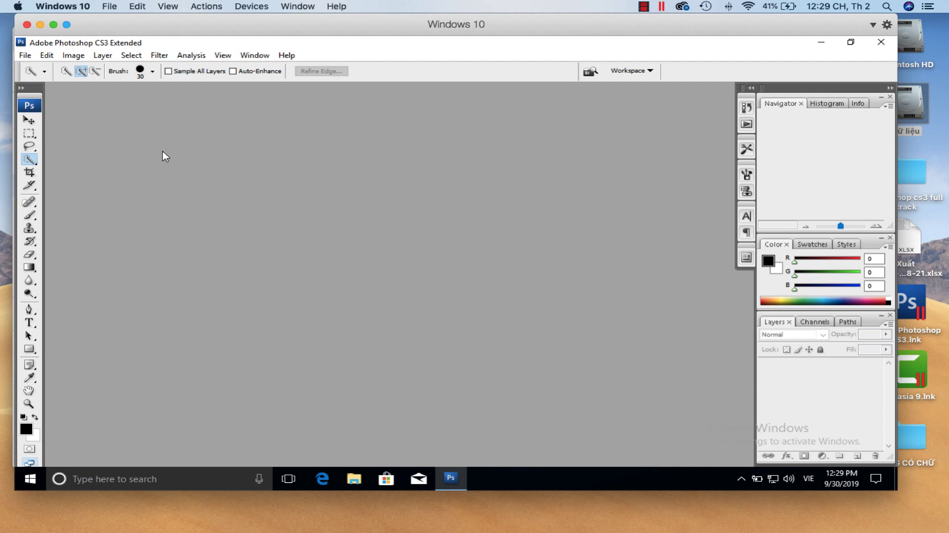
Step: Bring up the Open dialog on This PC and open the Mac's Dữ liệu network folder
double_click(164, 156)
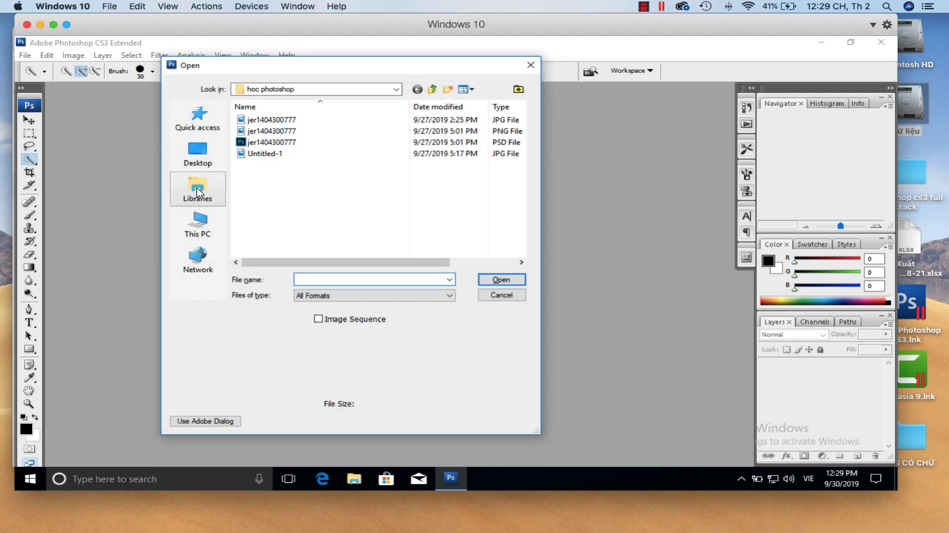
left_click(199, 228)
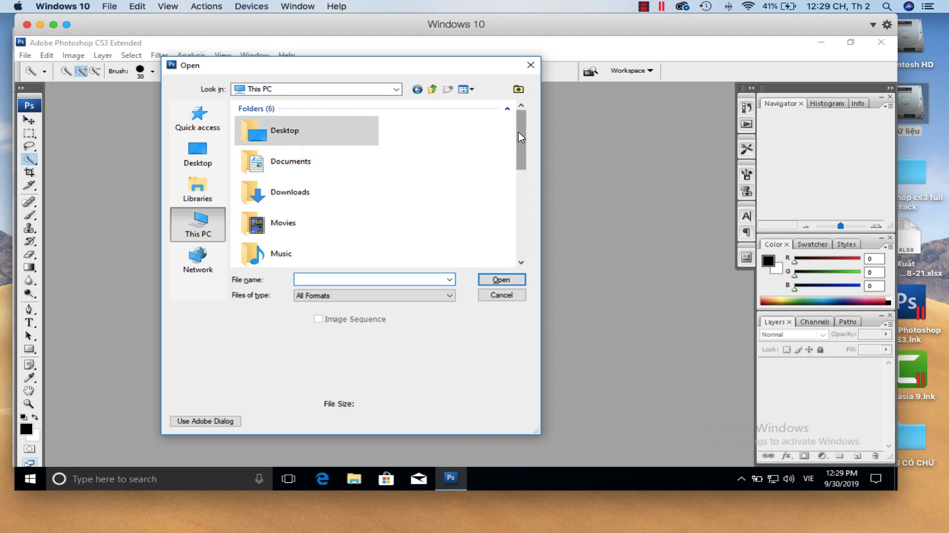
left_click_drag(522, 139, 526, 230)
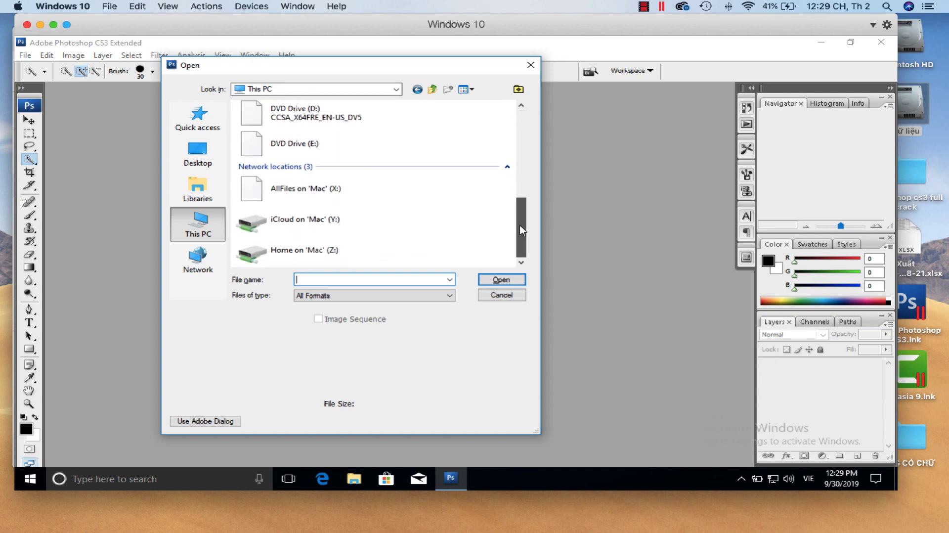
double_click(912, 108)
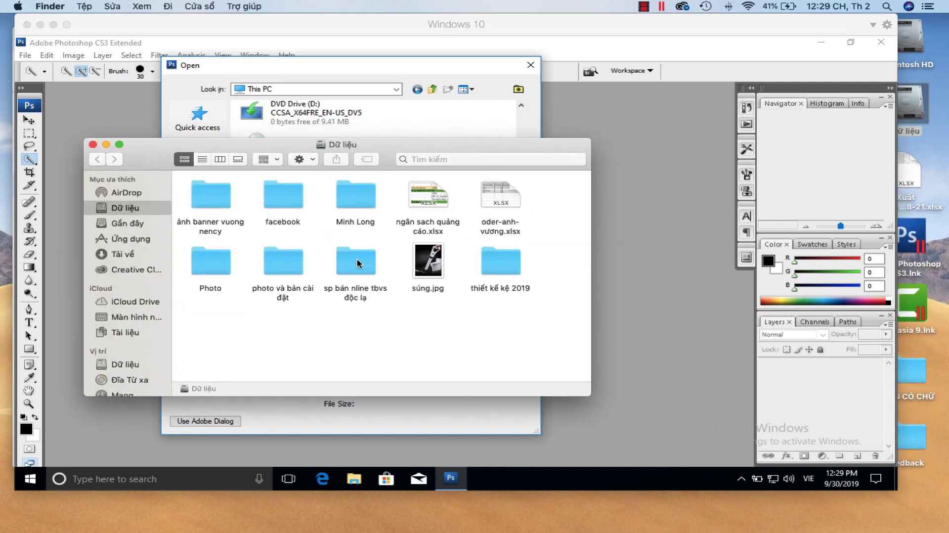
Step: Navigate Finder from Dữ liệu into the Photo > 11-08 Anh Vương folder
double_click(287, 257)
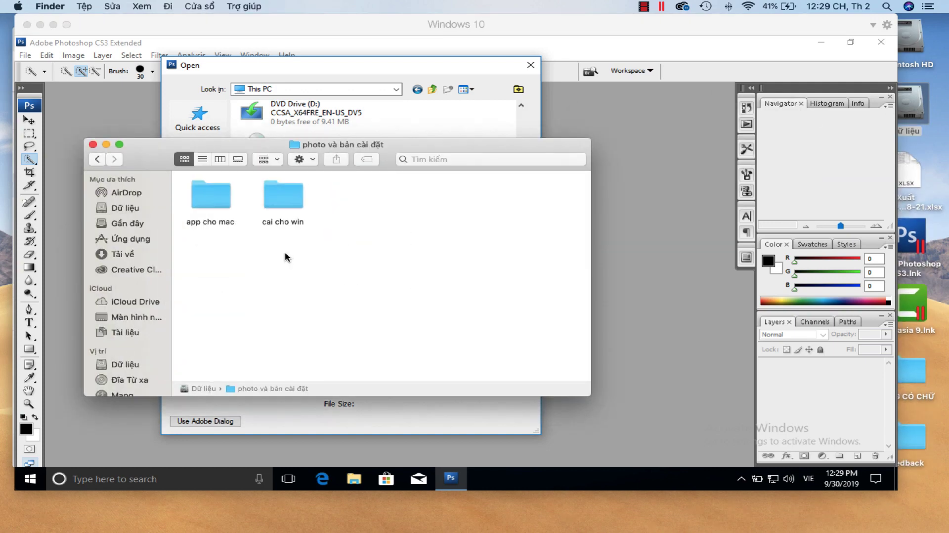
left_click(102, 162)
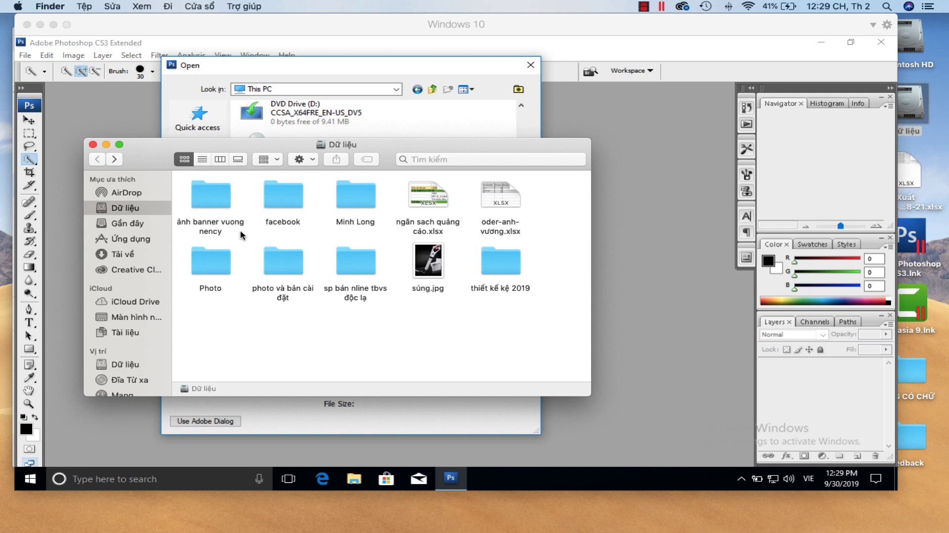
double_click(211, 263)
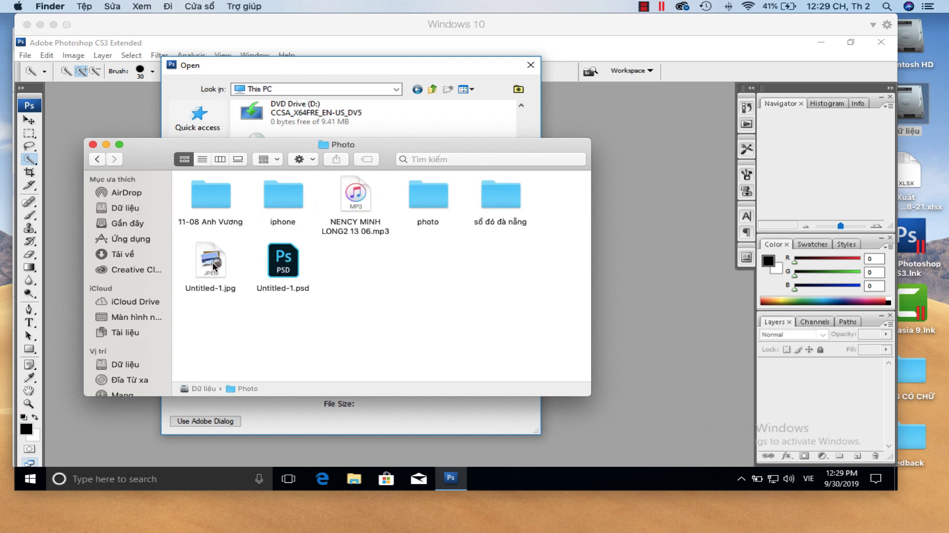
left_click(212, 203)
double_click(212, 204)
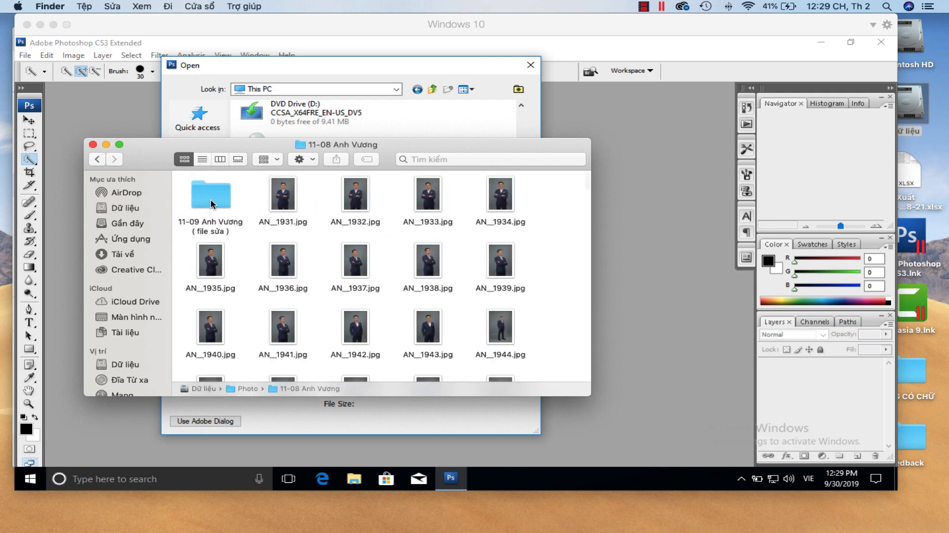
Step: Quick Look preview the photos AN_2133, AN_2132 and AN_2135
scroll(401, 276, "down", 2)
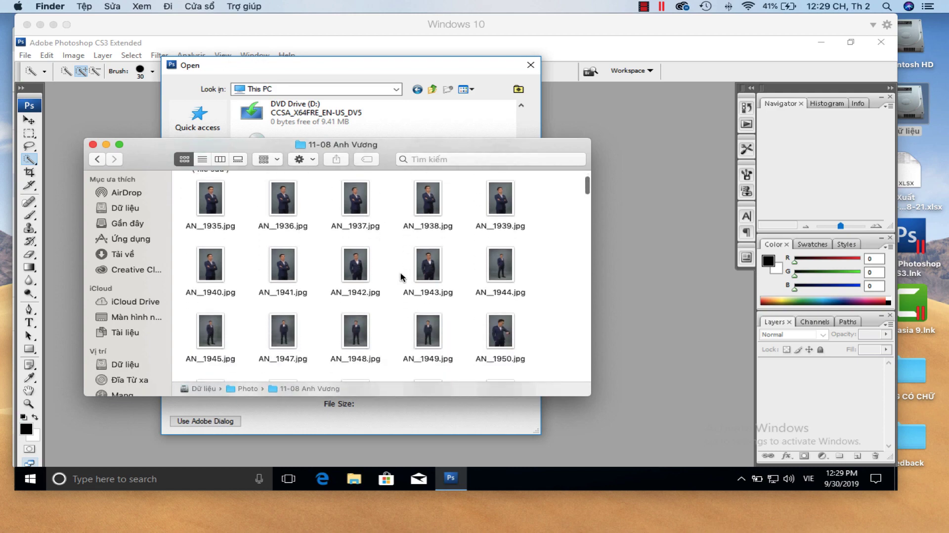
scroll(402, 277, "down", 2)
scroll(401, 277, "down", 2)
scroll(402, 277, "down", 2)
scroll(401, 277, "down", 1)
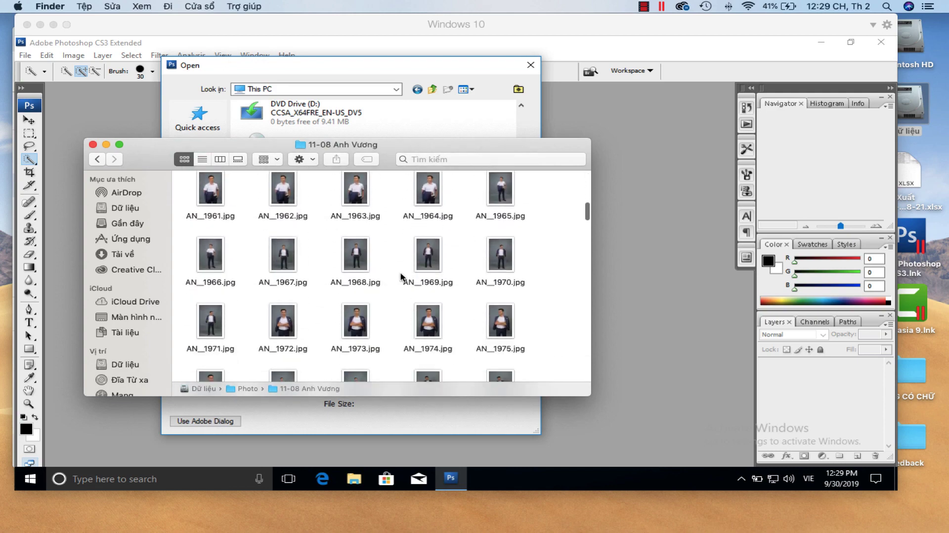
scroll(401, 276, "down", 3)
scroll(401, 276, "down", 5)
scroll(402, 276, "down", 2)
scroll(401, 276, "down", 3)
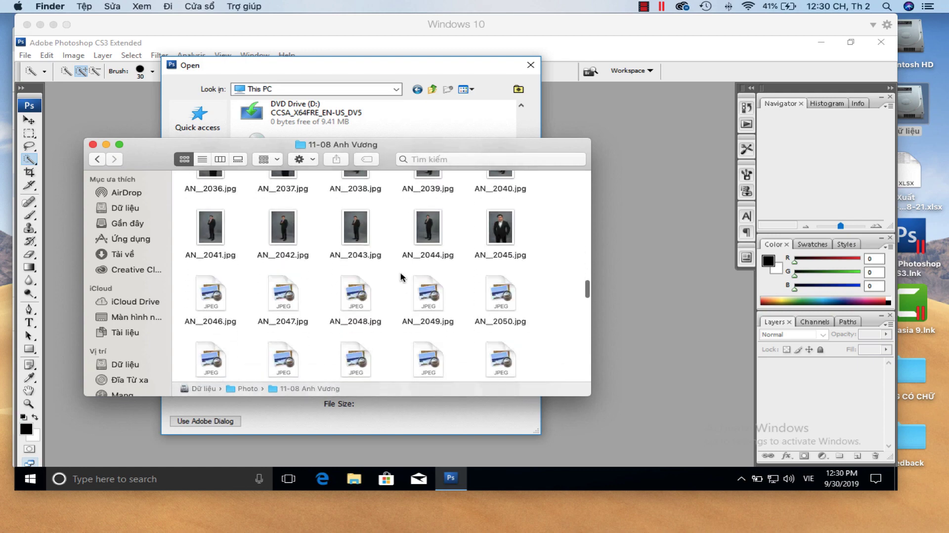
scroll(402, 276, "down", 4)
scroll(401, 276, "down", 4)
scroll(402, 276, "down", 2)
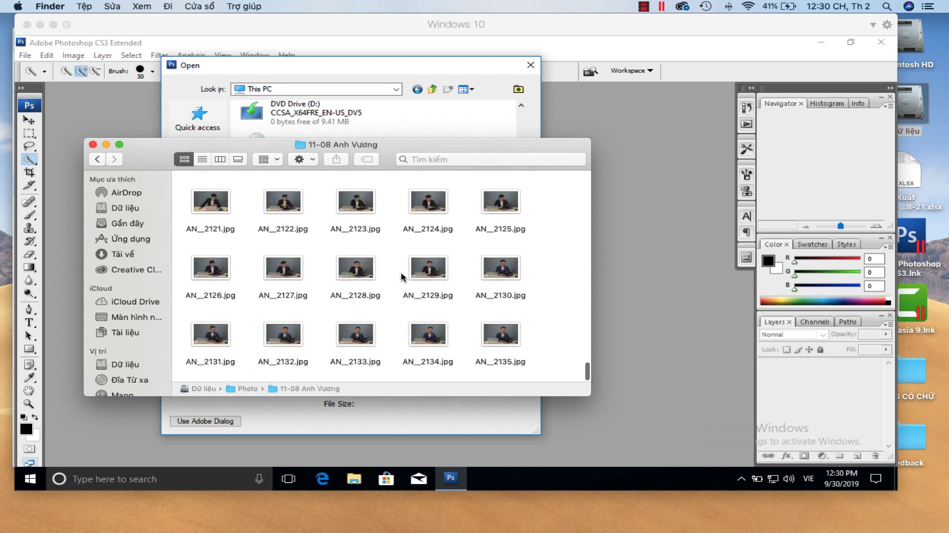
left_click(359, 332)
key("space")
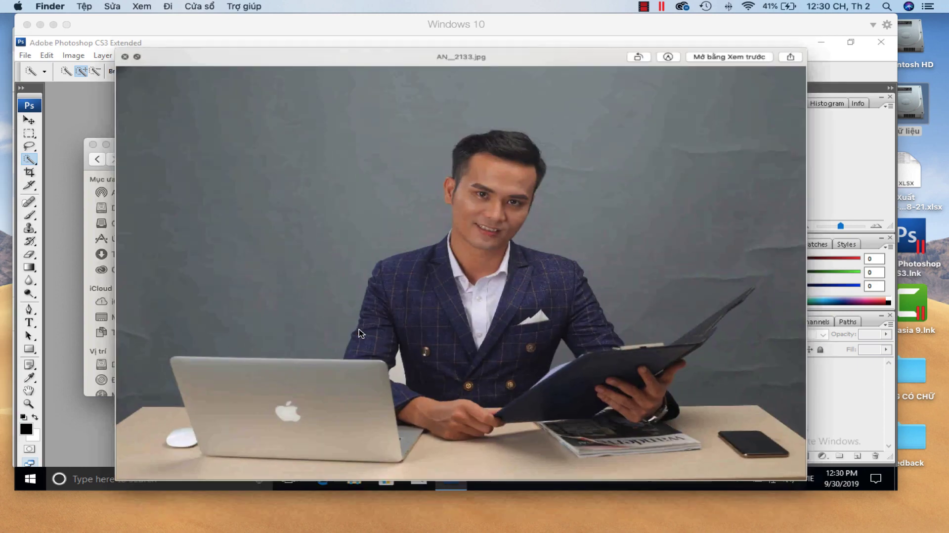
key("space")
left_click(297, 338)
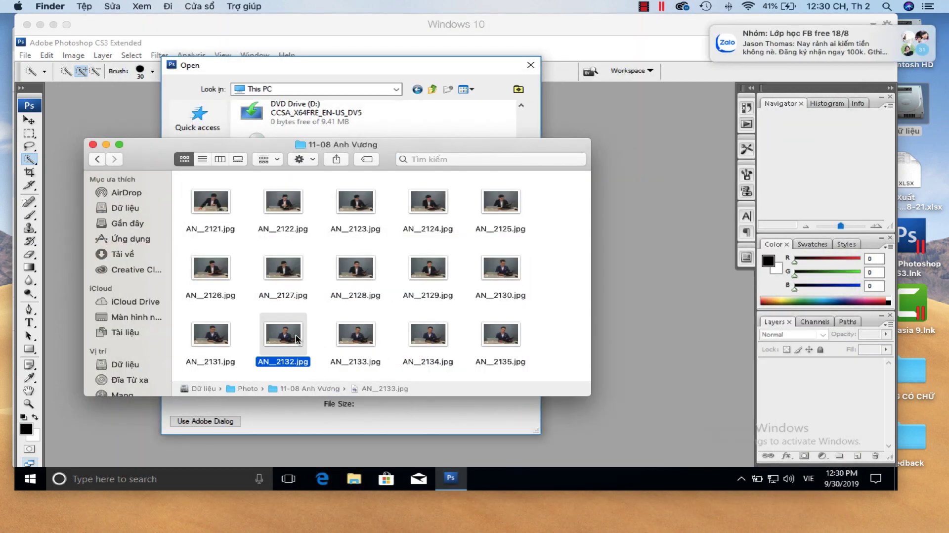
key("space")
key("space")
left_click(493, 347)
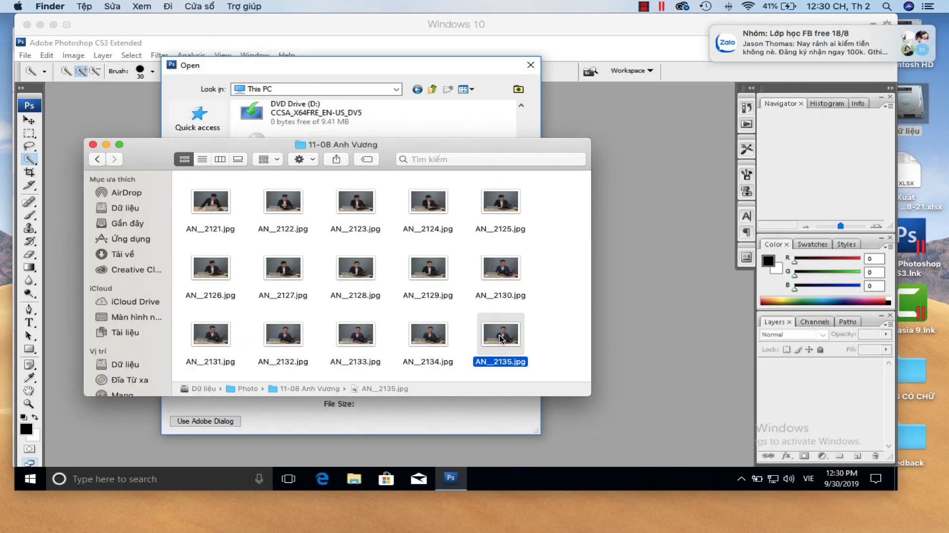
key("space")
key("space")
Step: Quick Look preview the seated desk photo AN_2089.jpg
scroll(435, 318, "up", 5)
scroll(435, 318, "up", 5)
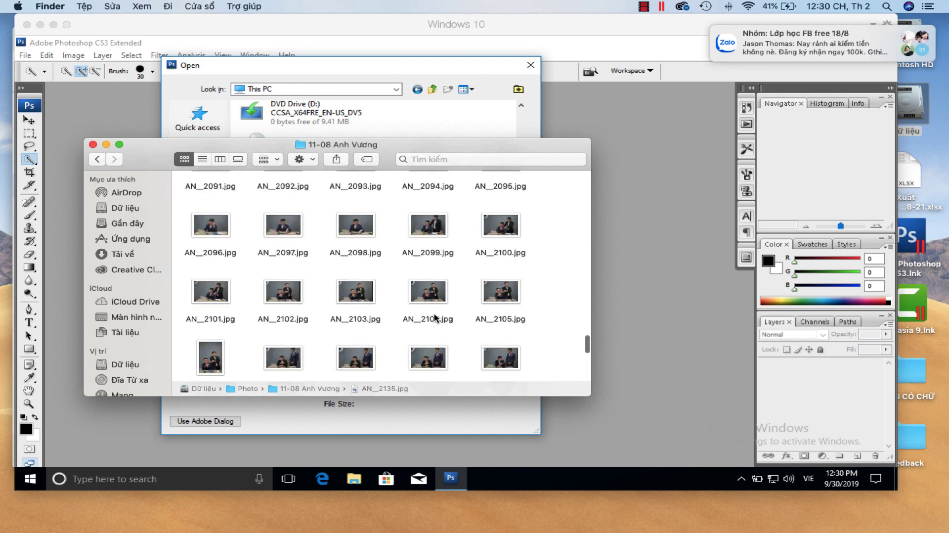
scroll(435, 318, "up", 3)
scroll(436, 318, "down", 3)
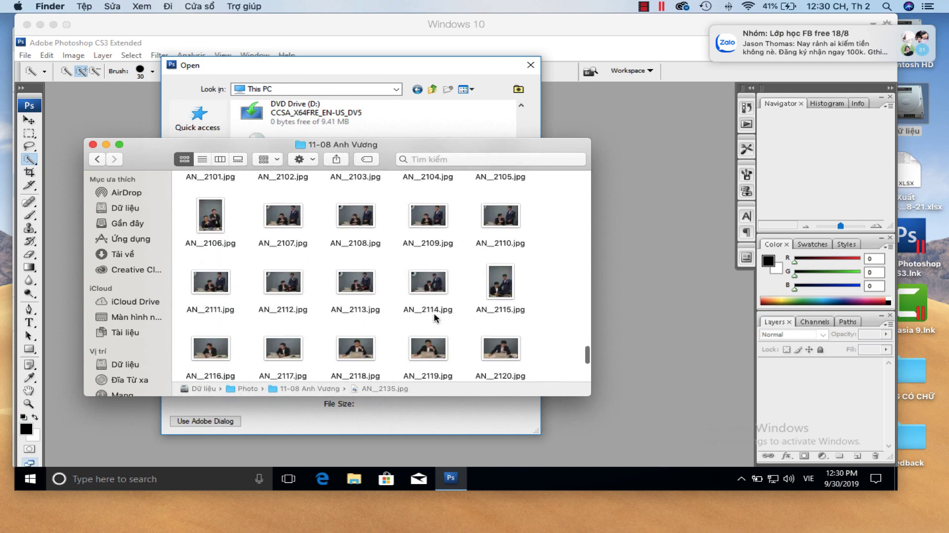
scroll(436, 317, "down", 3)
scroll(435, 318, "down", 1)
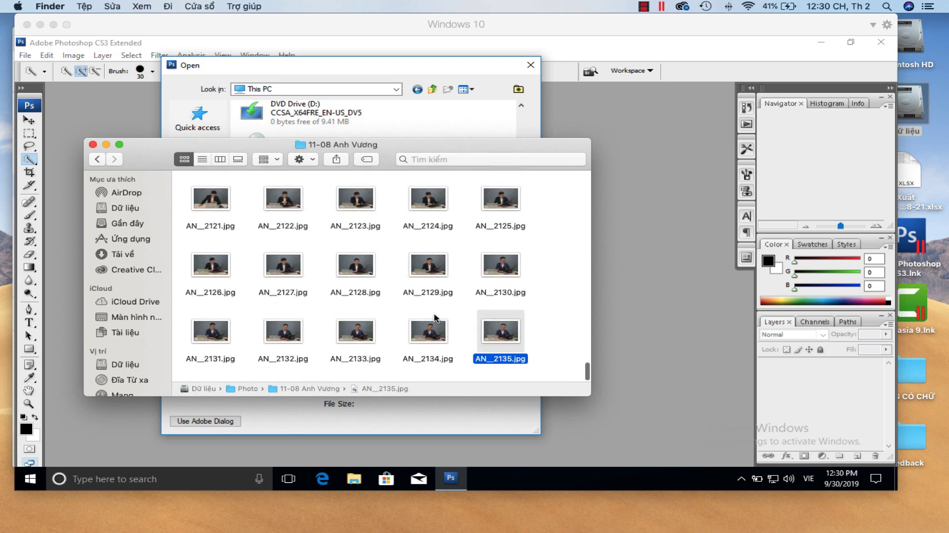
scroll(435, 318, "up", 5)
scroll(435, 318, "up", 3)
scroll(435, 318, "up", 1)
scroll(435, 317, "down", 2)
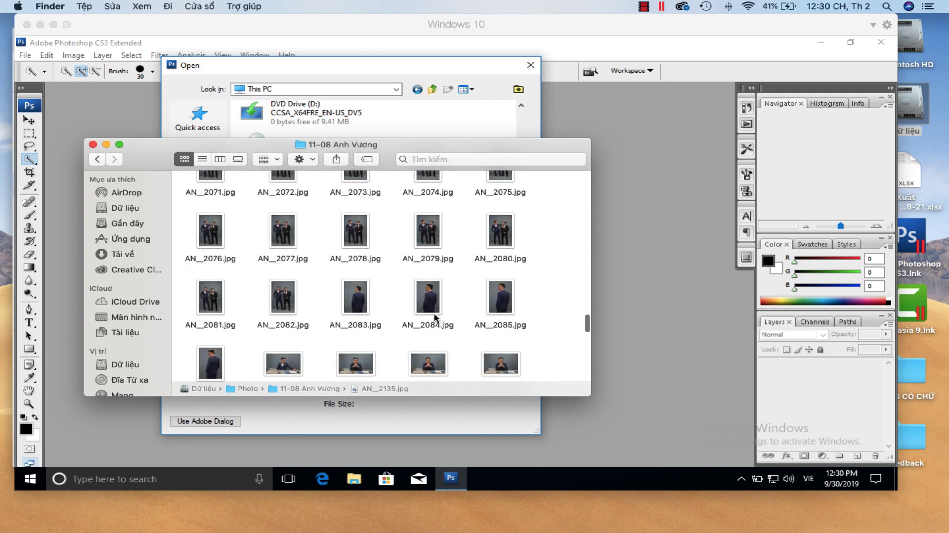
scroll(435, 318, "down", 2)
scroll(435, 318, "up", 1)
scroll(435, 318, "up", 1)
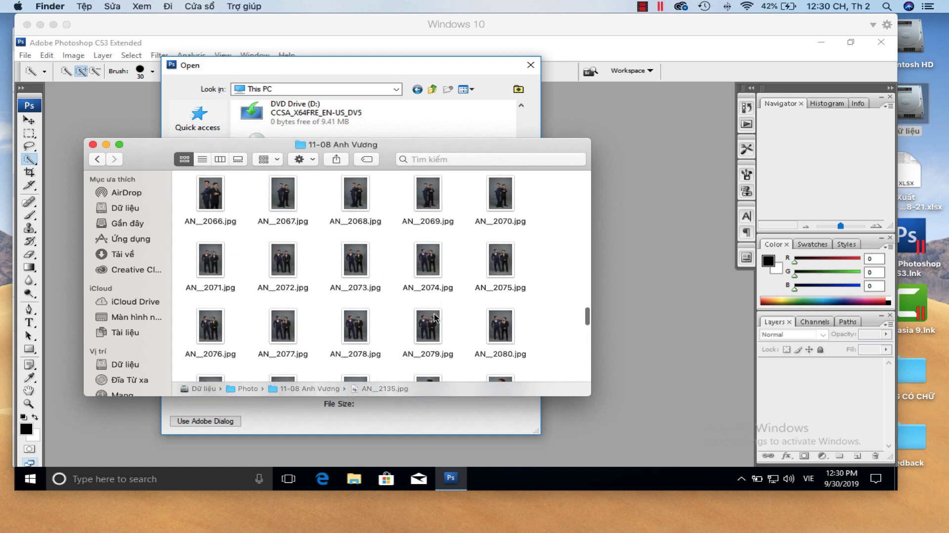
scroll(435, 318, "down", 1)
scroll(435, 318, "down", 2)
left_click(435, 317)
key("space")
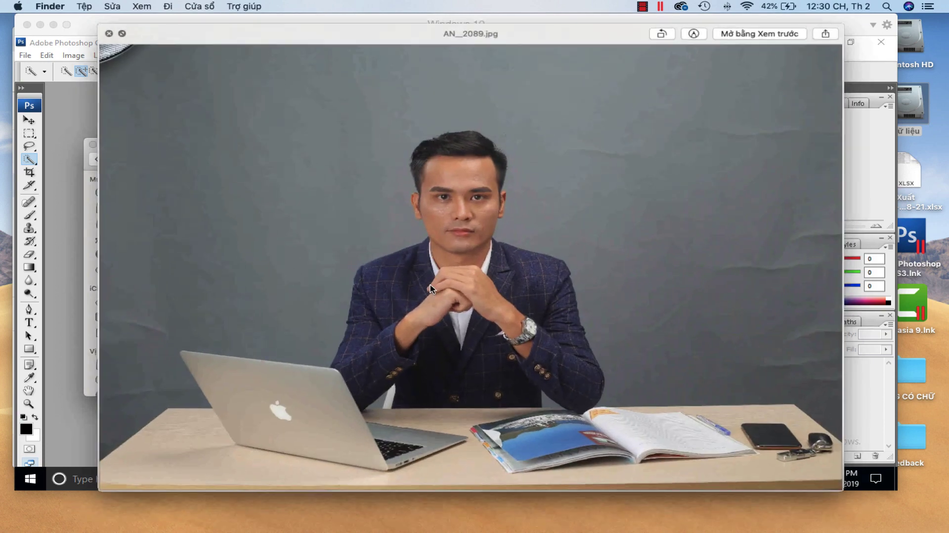
key("space")
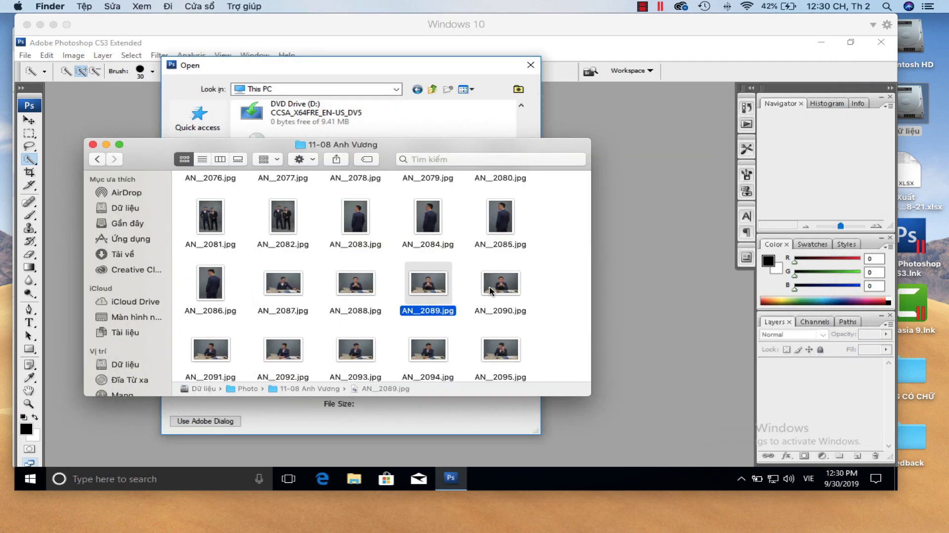
Step: Preview the standing portrait AN_1943.jpg and copy it onto the Mac desktop
scroll(491, 290, "up", 2)
scroll(491, 291, "up", 2)
scroll(491, 291, "up", 3)
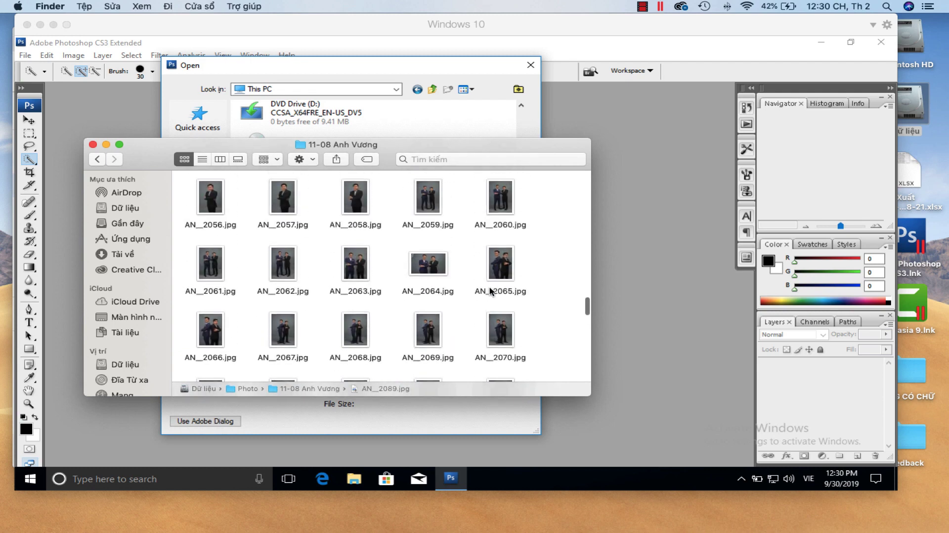
scroll(490, 291, "up", 1)
scroll(491, 291, "up", 1)
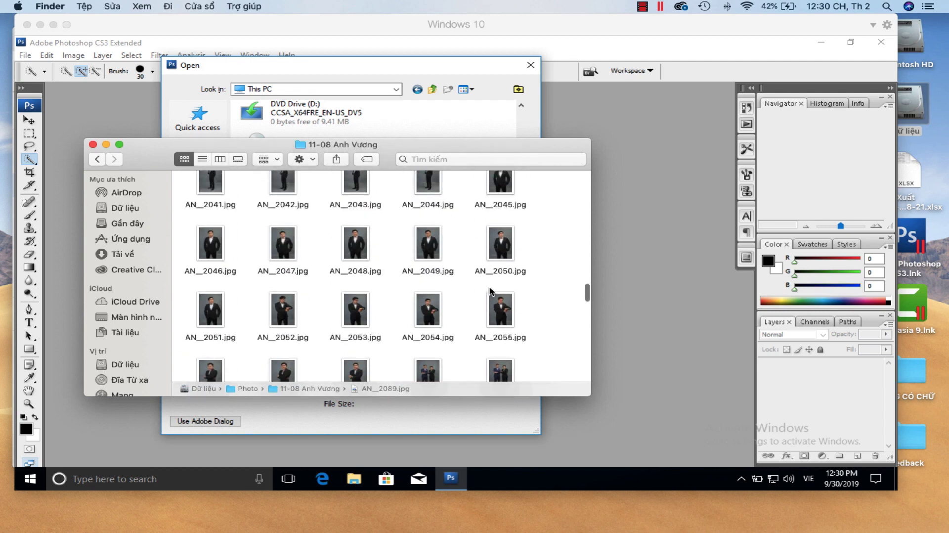
scroll(491, 291, "up", 2)
scroll(491, 291, "up", 2)
scroll(491, 291, "up", 2)
scroll(491, 290, "up", 2)
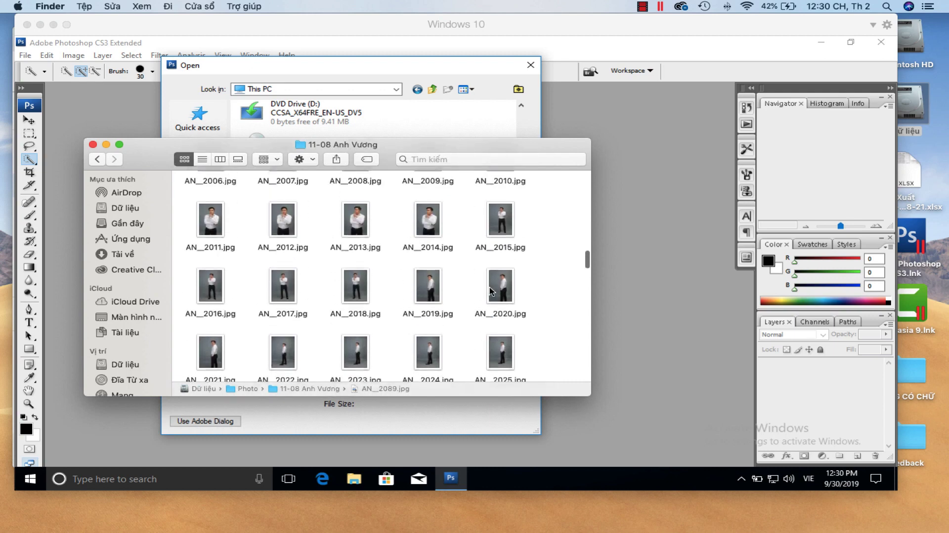
scroll(491, 291, "up", 2)
scroll(491, 291, "up", 2)
scroll(491, 291, "up", 1)
scroll(491, 291, "up", 2)
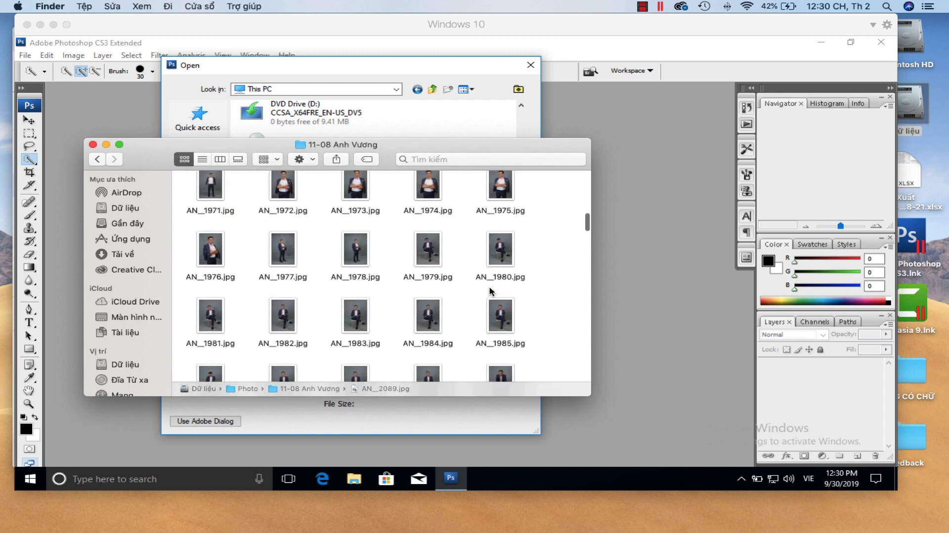
scroll(491, 291, "up", 1)
scroll(491, 291, "up", 1)
scroll(491, 290, "up", 3)
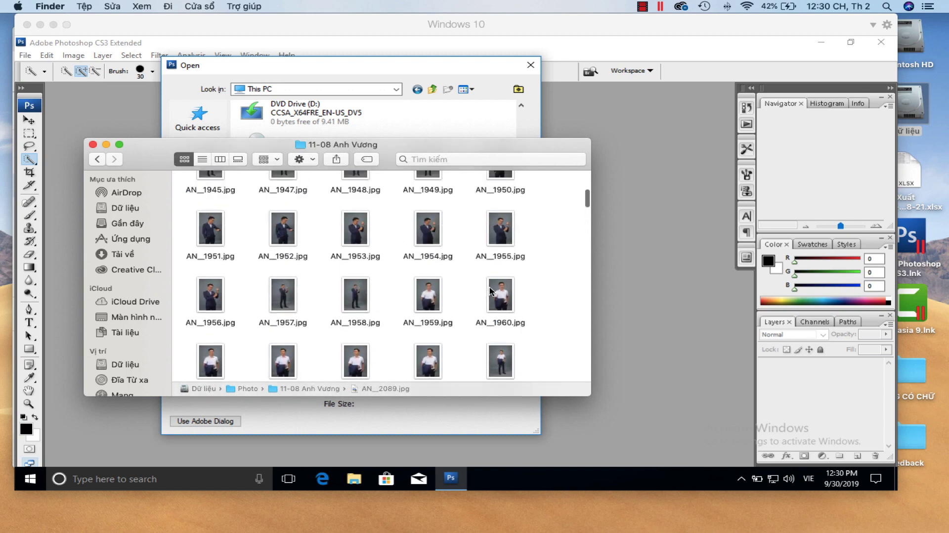
scroll(491, 291, "up", 1)
scroll(491, 291, "up", 1)
scroll(491, 291, "up", 1)
scroll(491, 291, "up", 1)
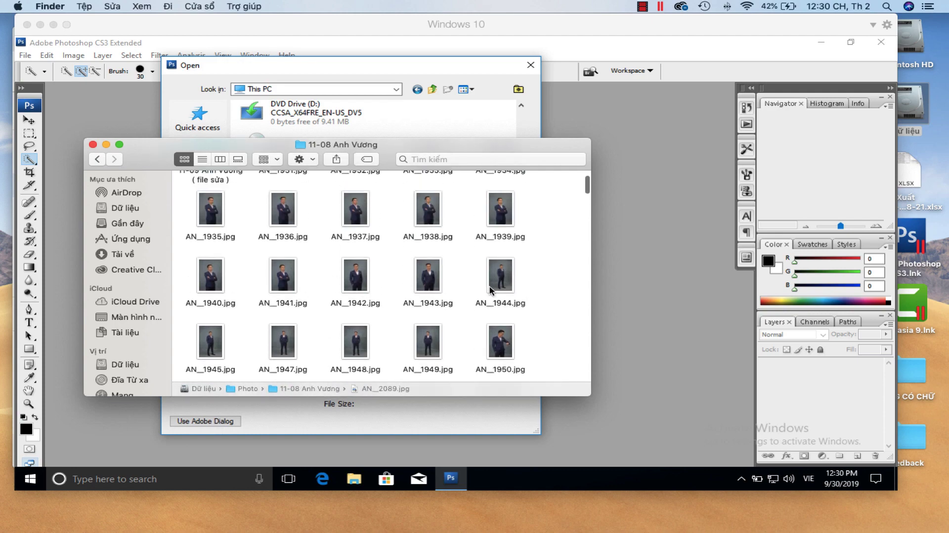
left_click(435, 272)
key("space")
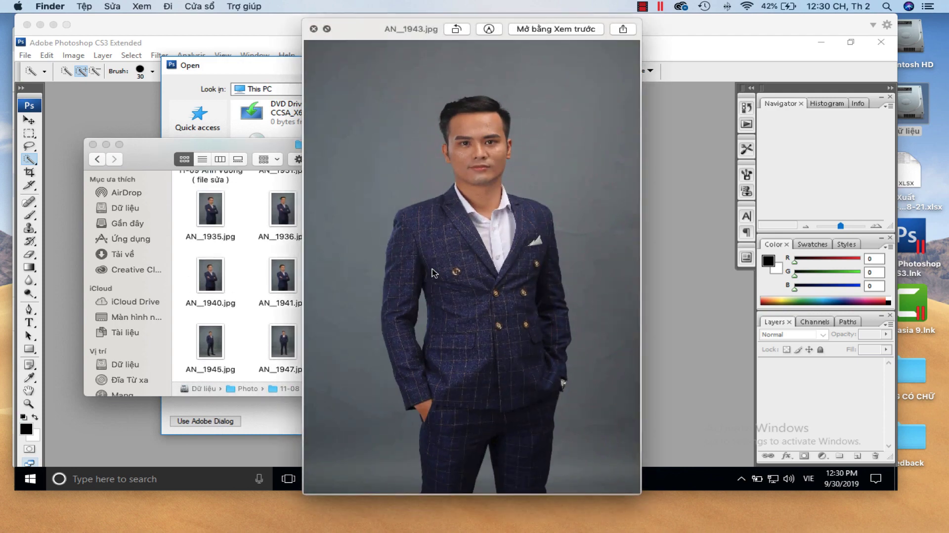
key("space")
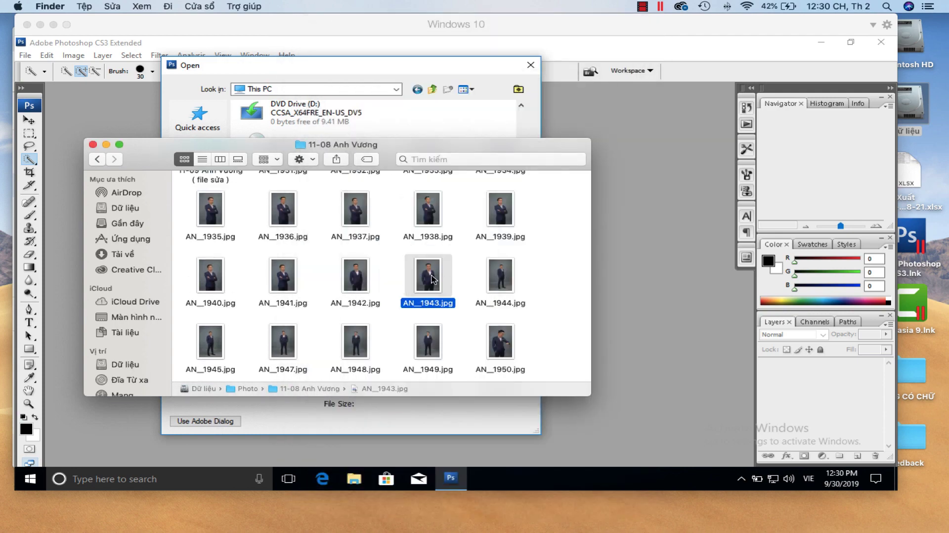
left_click_drag(430, 273, 943, 367)
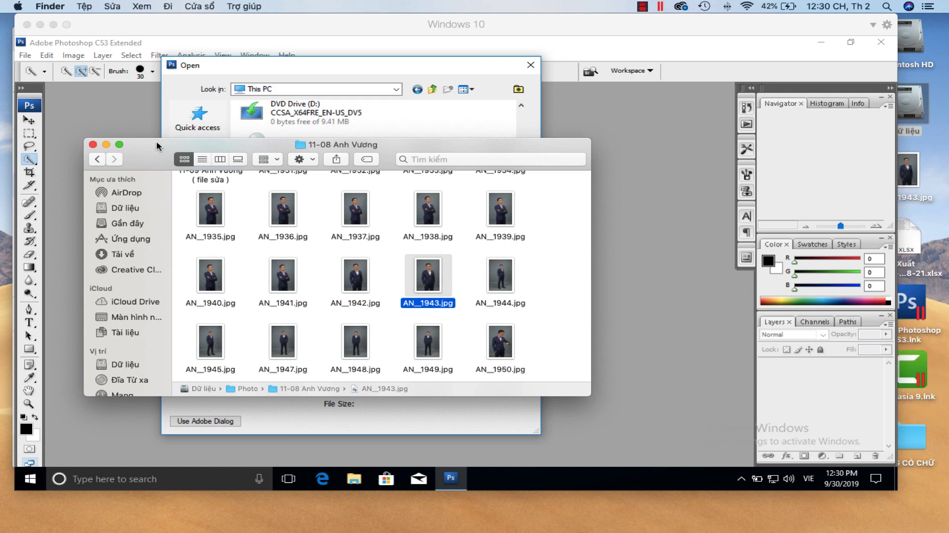
Step: Open AN_1943.jpg from the Desktop in Photoshop
left_click(198, 153)
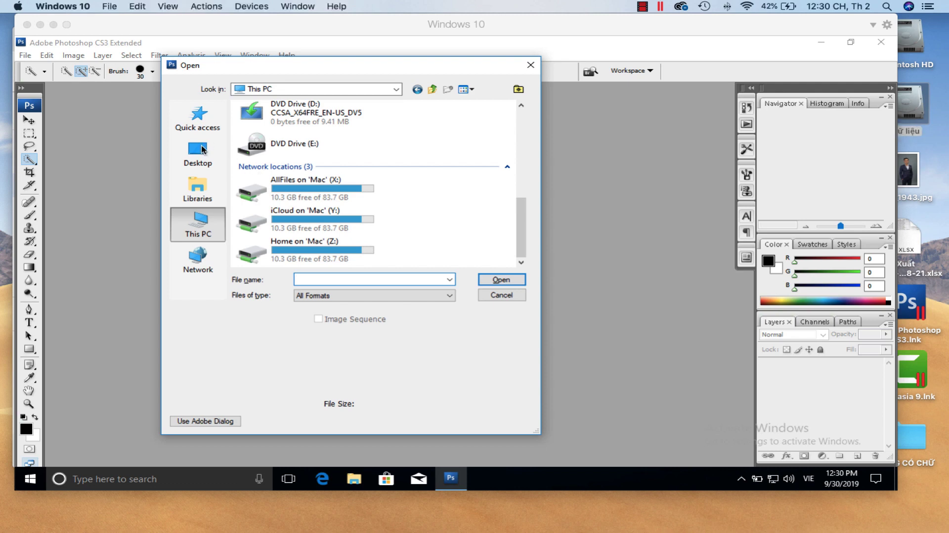
scroll(385, 201, "down", 2)
scroll(383, 201, "down", 3)
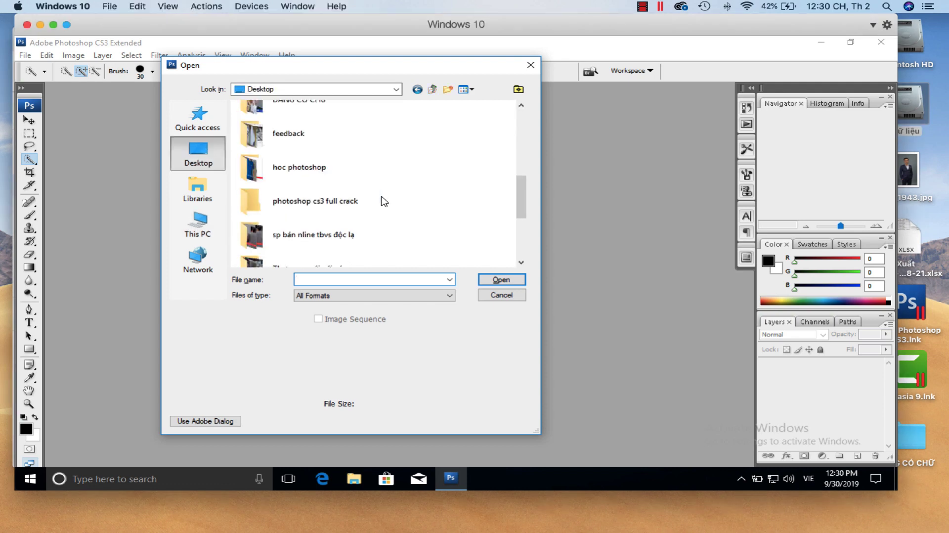
scroll(384, 201, "down", 3)
left_click(293, 190)
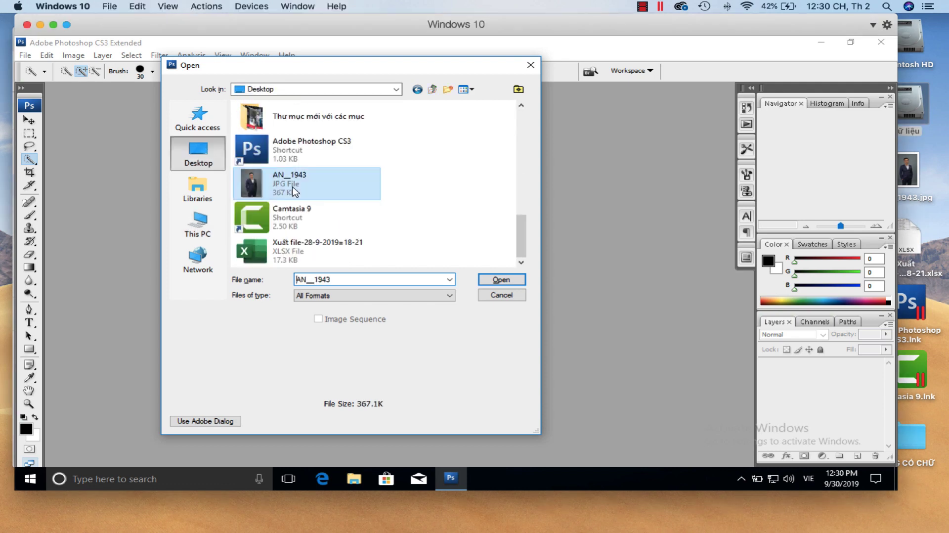
left_click(501, 279)
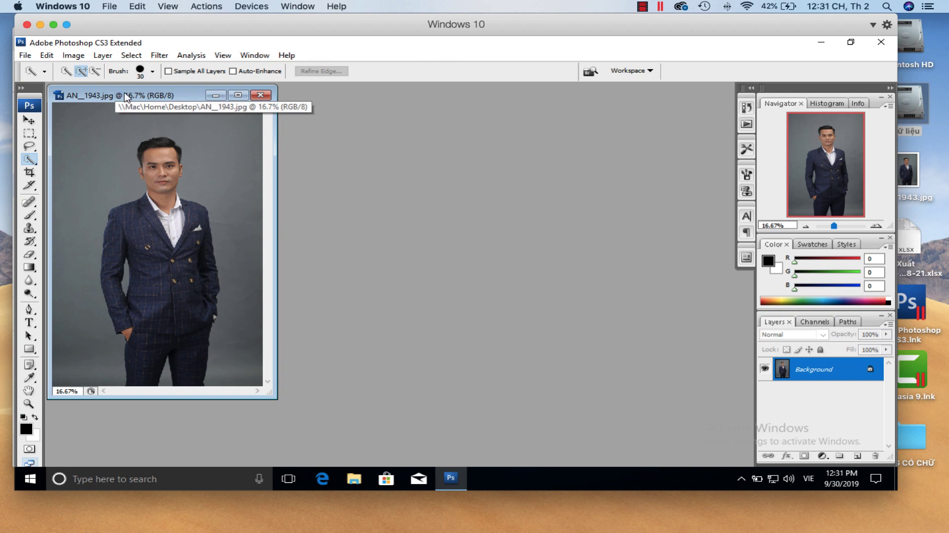
Step: Reposition and enlarge the portrait's document window, selecting the Move tool along the way
left_click_drag(117, 94, 201, 103)
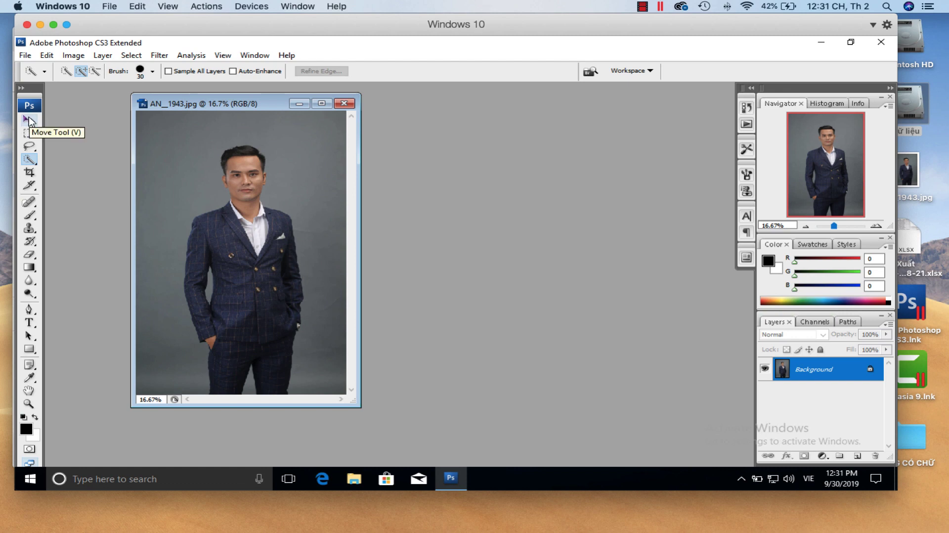
left_click(29, 121)
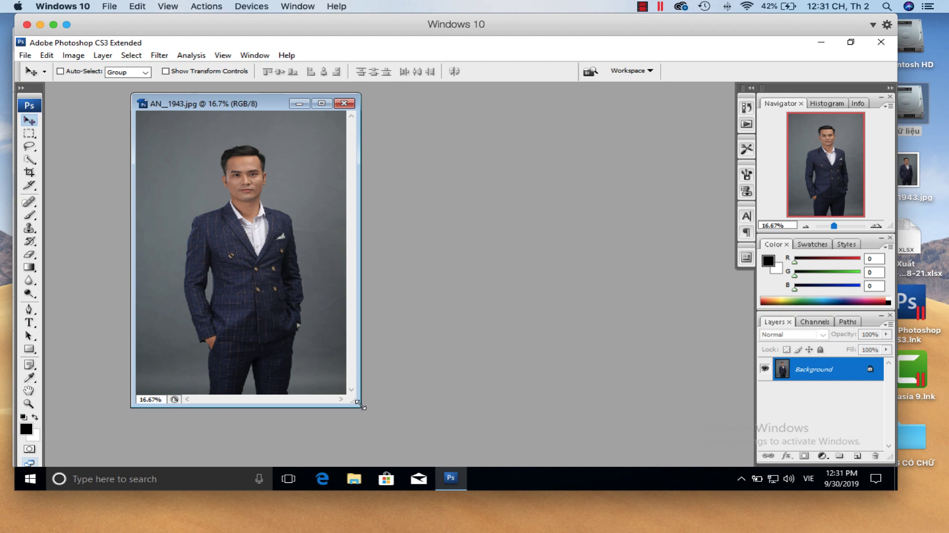
mouse_move(361, 407)
left_mouse_down()
mouse_move(381, 424)
mouse_move(449, 442)
left_mouse_up()
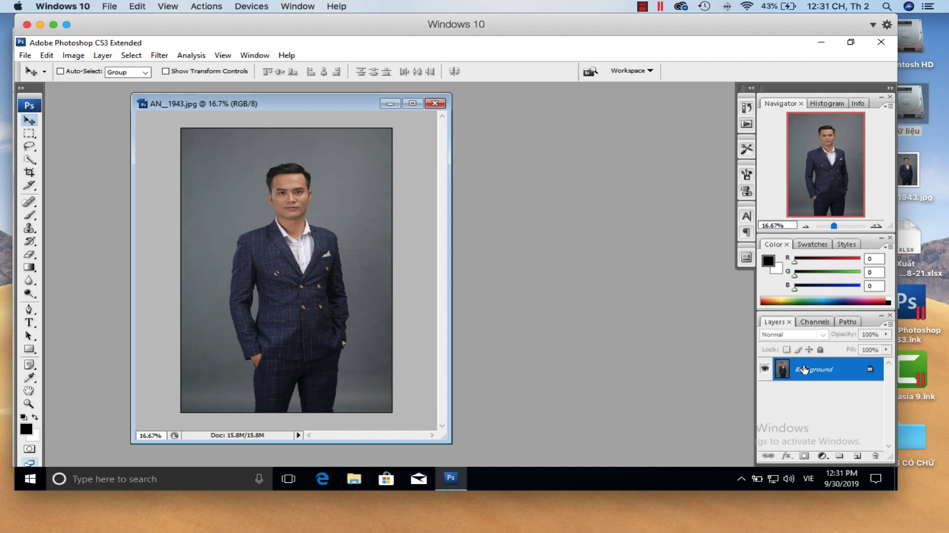
Step: Return to Photoshop and duplicate the Background onto a new Layer 1 with Ctrl+J
key("super")
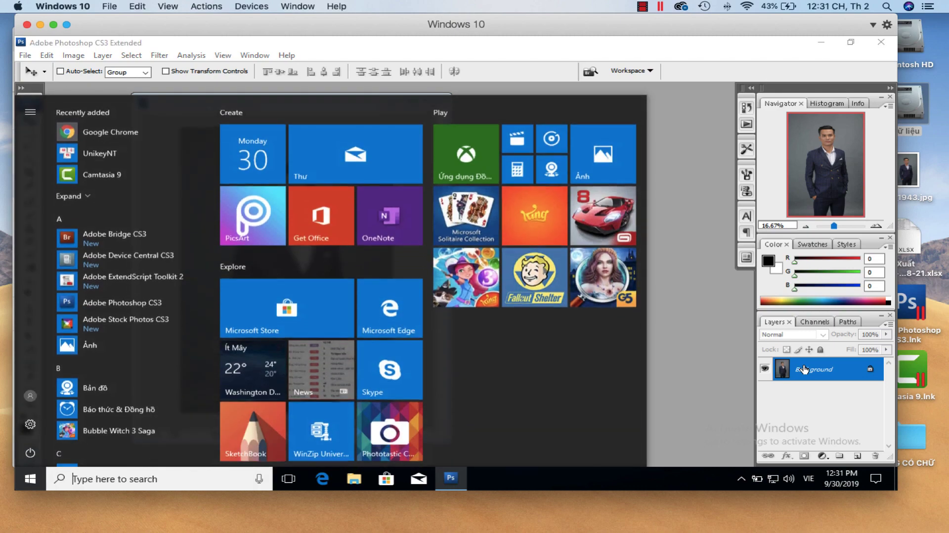
key("super")
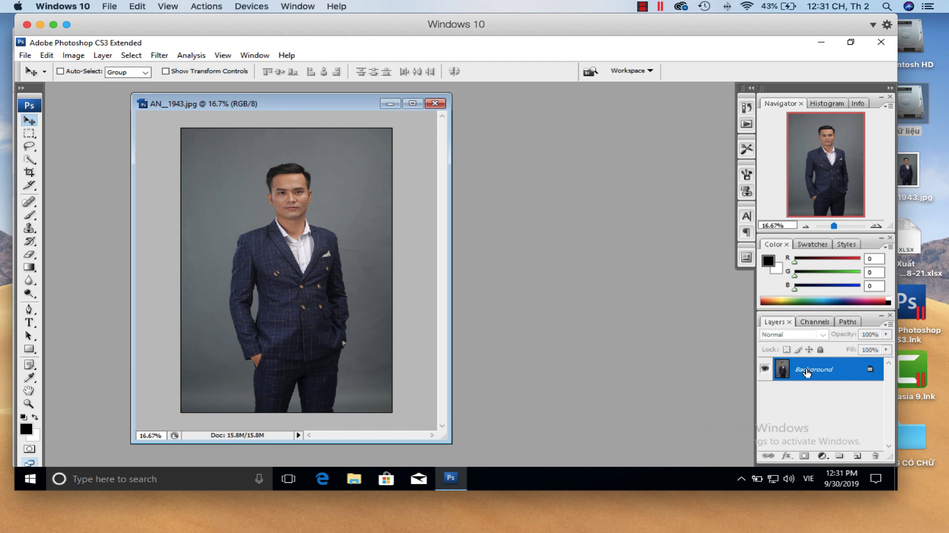
key("ctrl+j")
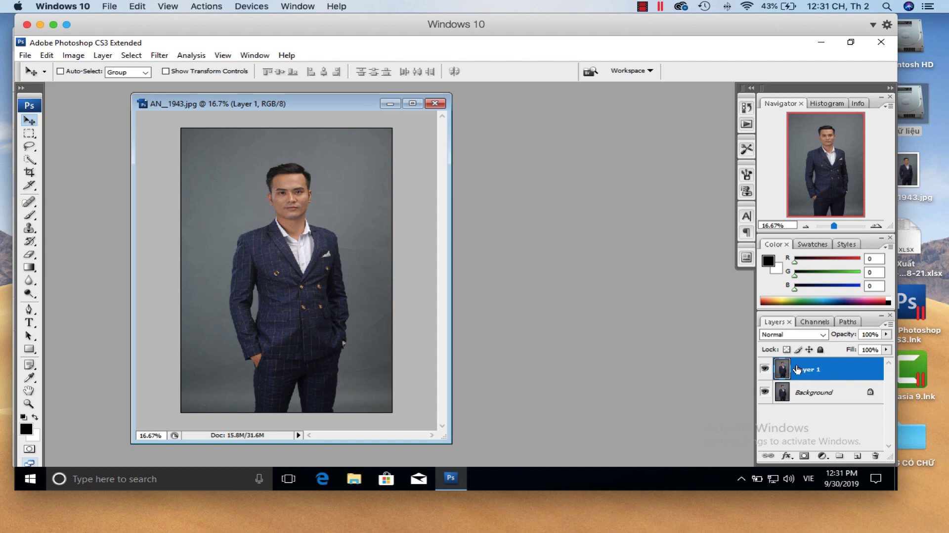
Step: Trial-move Layer 1, undo it, and reselect Layer 1 in the Layers panel
left_click_drag(327, 254, 470, 260)
key("ctrl+z")
left_click(815, 393)
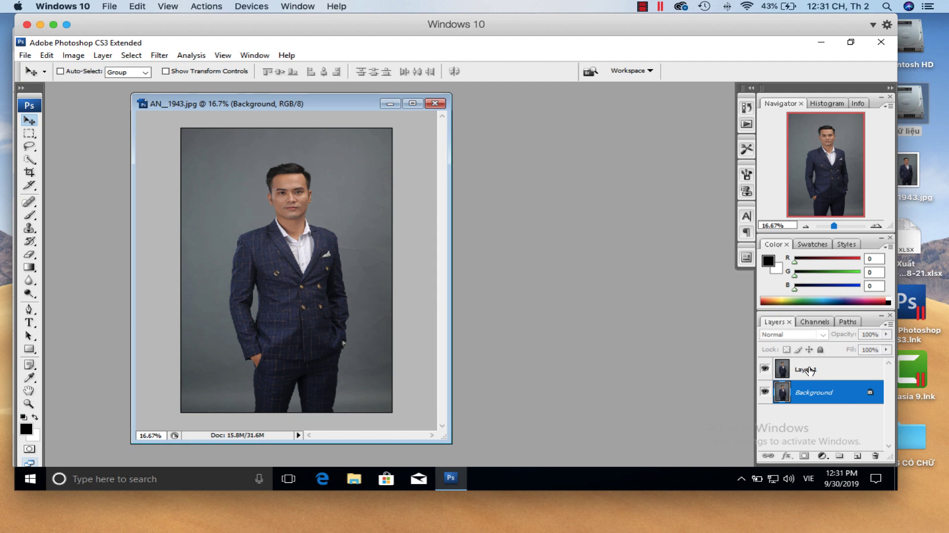
left_click(808, 370)
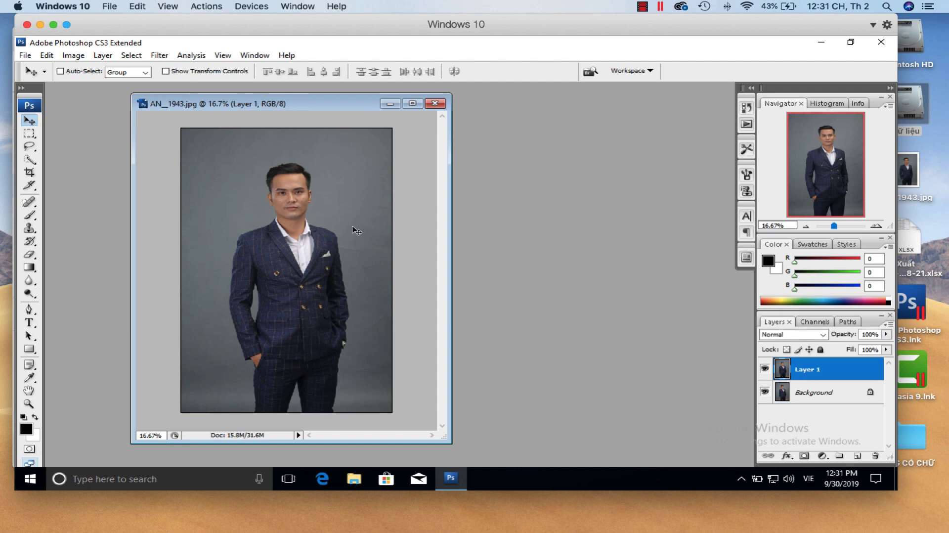
Step: Drag Layer 1 around with the Move tool, leaving it nudged slightly up and left
left_click(28, 121)
mouse_move(271, 195)
left_mouse_down()
mouse_move(339, 219)
mouse_move(285, 257)
mouse_move(261, 255)
left_mouse_up()
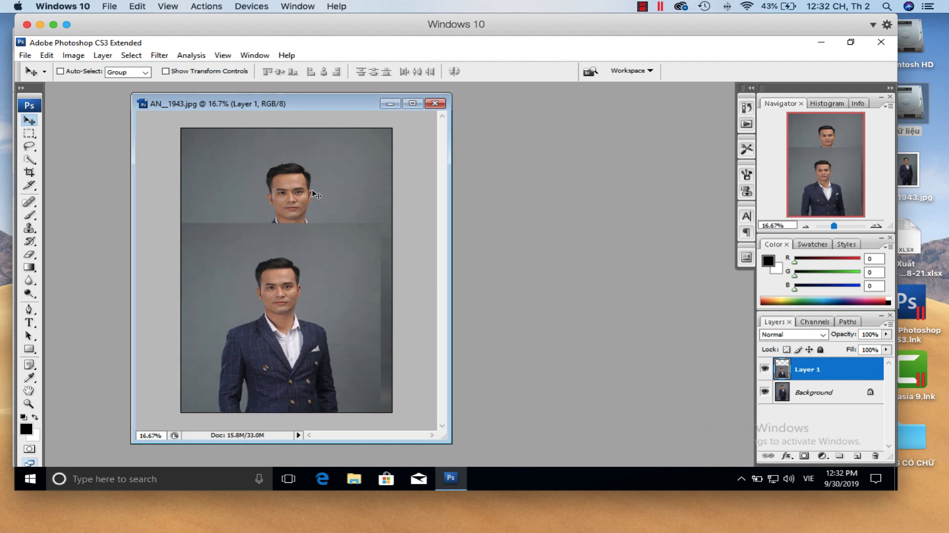
left_click_drag(309, 277, 314, 252)
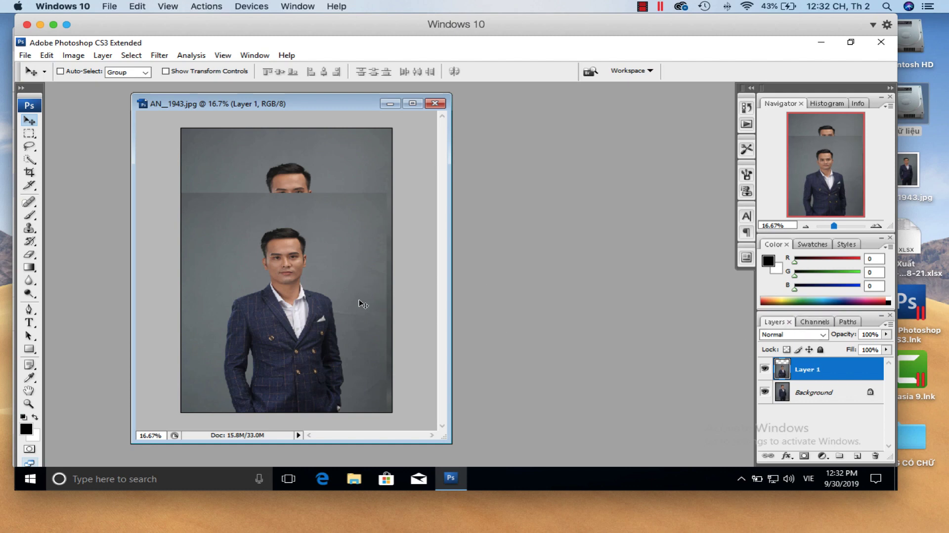
mouse_move(338, 295)
left_mouse_down()
mouse_move(333, 315)
mouse_move(339, 281)
left_mouse_up()
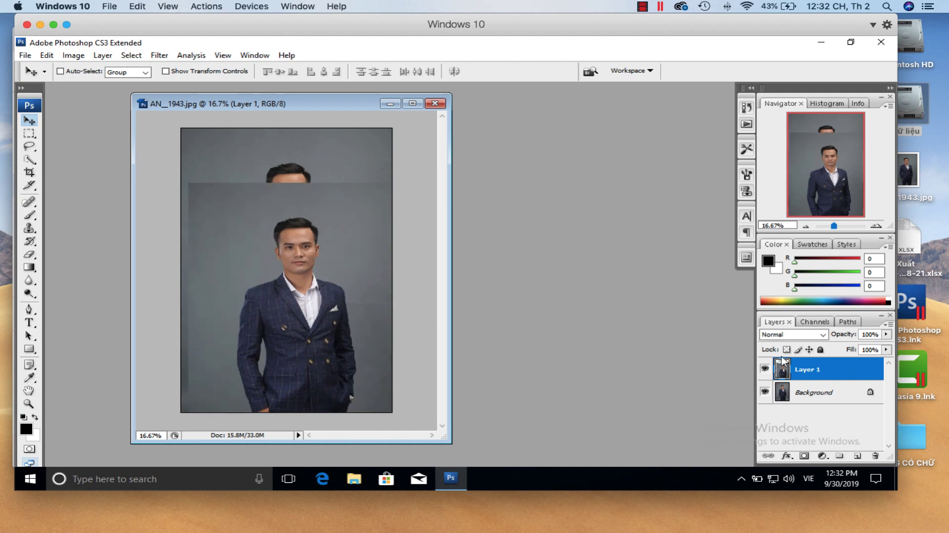
mouse_move(339, 341)
left_mouse_down()
mouse_move(330, 288)
mouse_move(308, 286)
left_mouse_up()
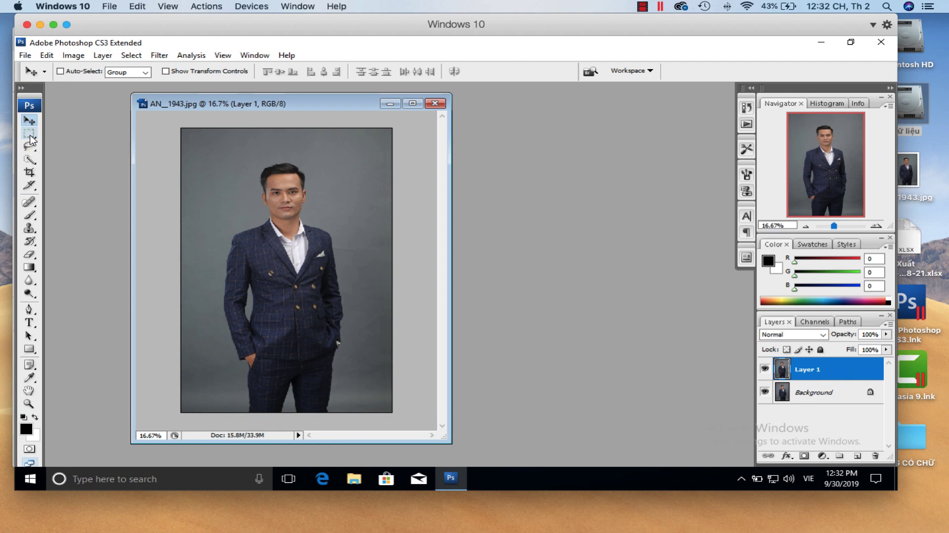
Step: Try the Elliptical then Rectangular Marquee, and widen and maximize the document window
left_click(31, 139)
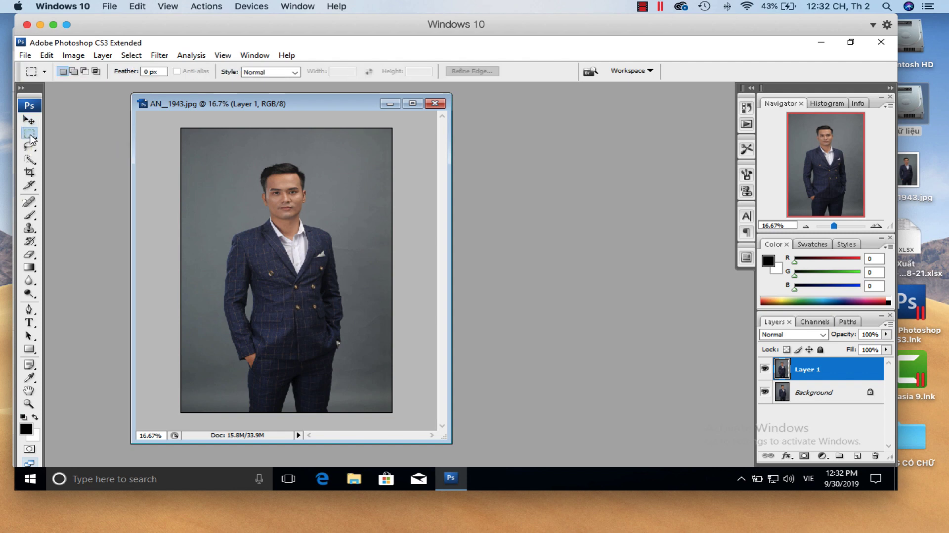
right_click(31, 139)
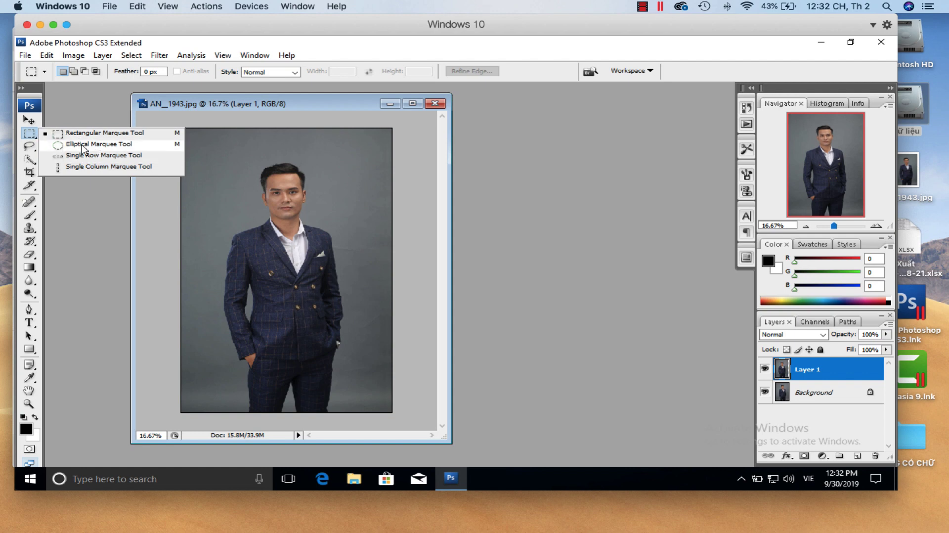
left_click(81, 144)
right_click(32, 137)
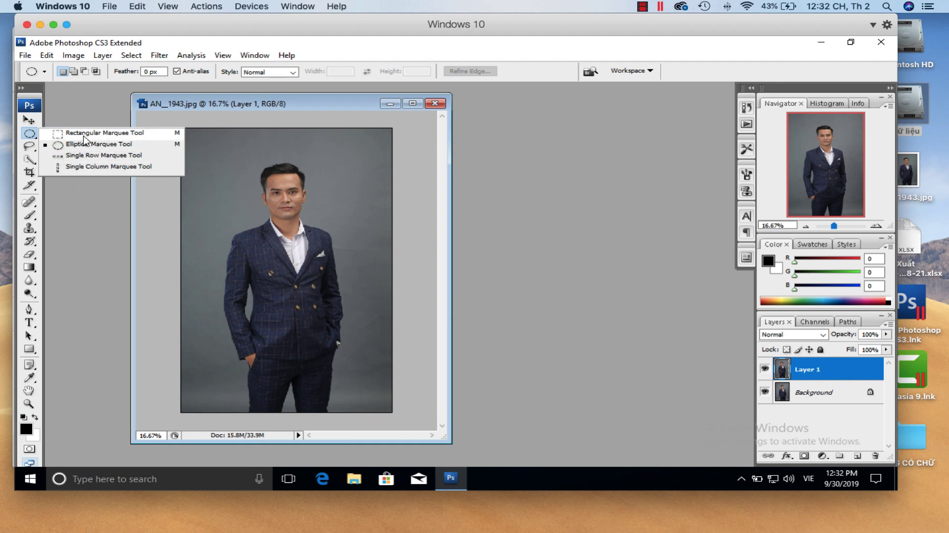
left_click(84, 133)
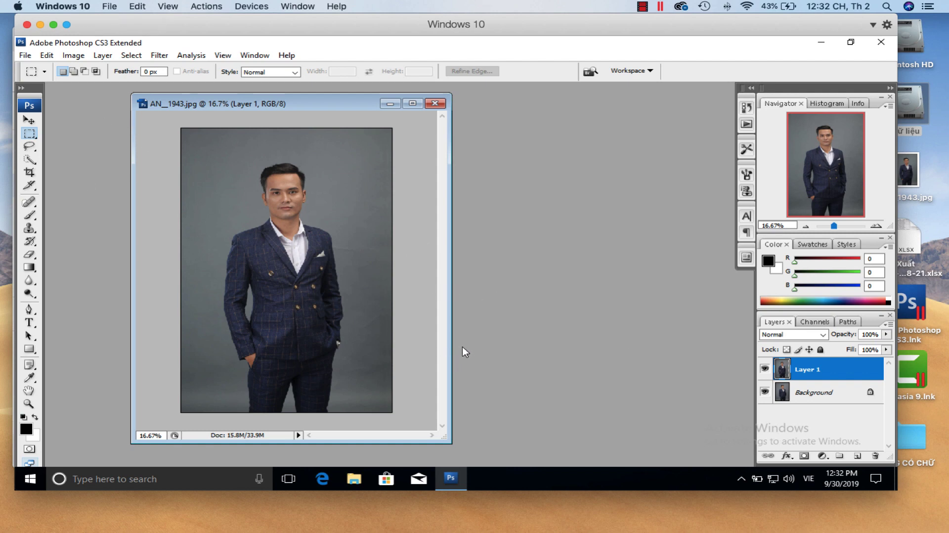
left_click_drag(451, 346, 498, 346)
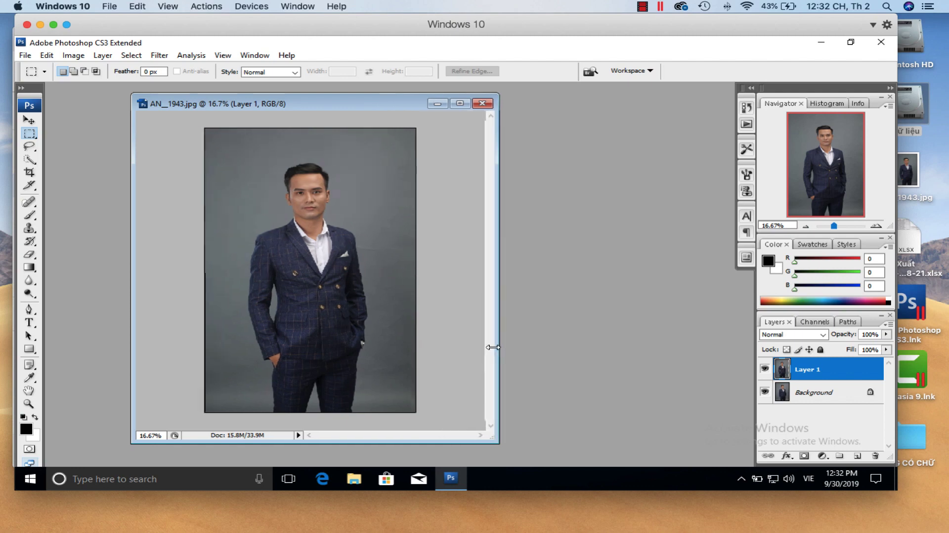
left_click(459, 103)
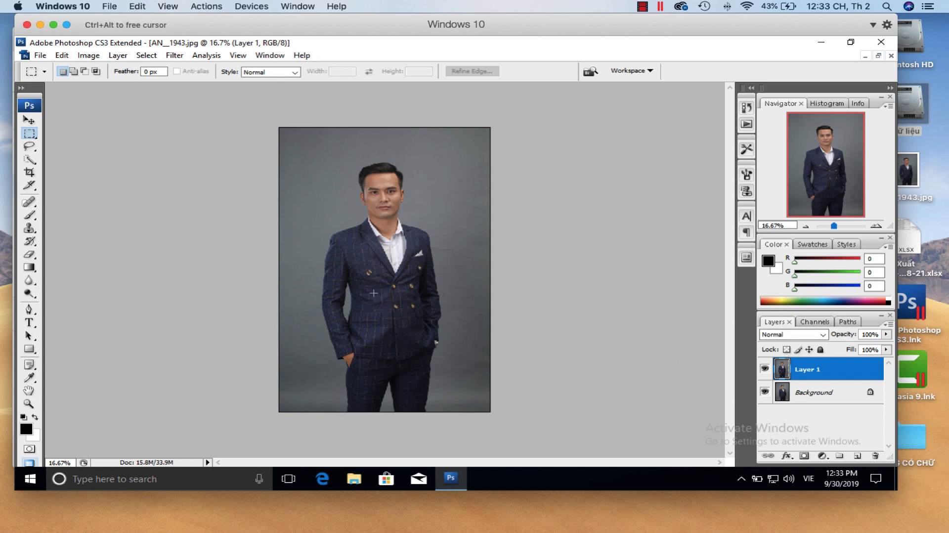
Step: Offset Layer 1 down-right, marquee a backdrop rectangle left of the head, and undo a test move
left_click(29, 120)
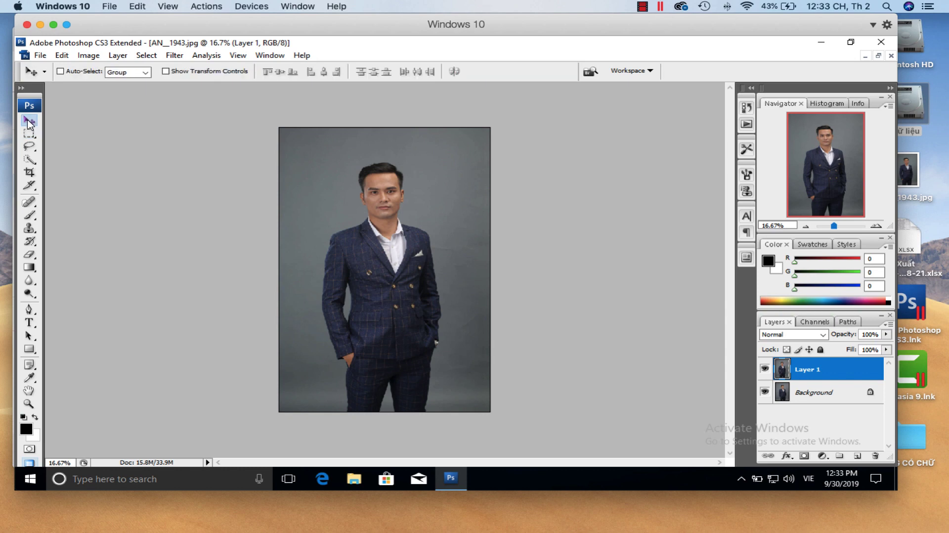
mouse_move(421, 171)
left_mouse_down()
mouse_move(467, 222)
mouse_move(452, 204)
left_mouse_up()
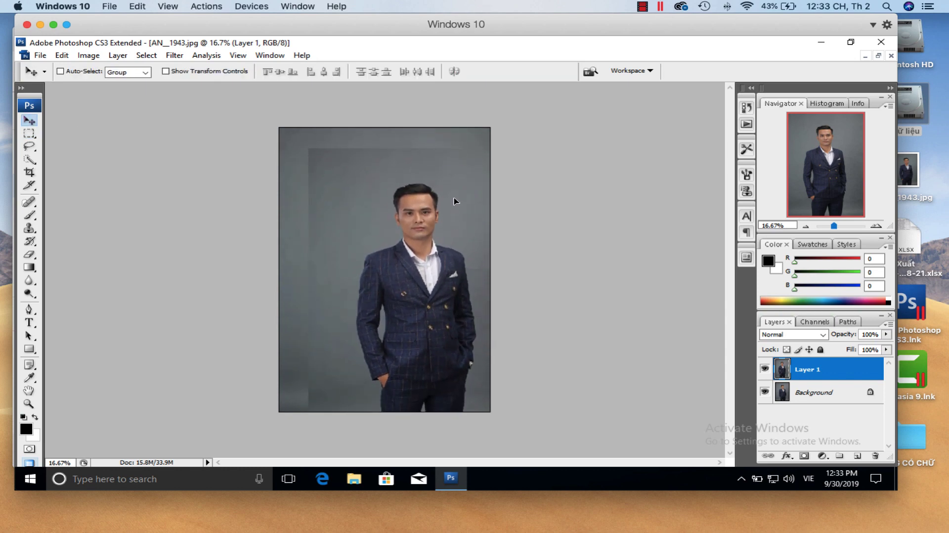
left_click(29, 134)
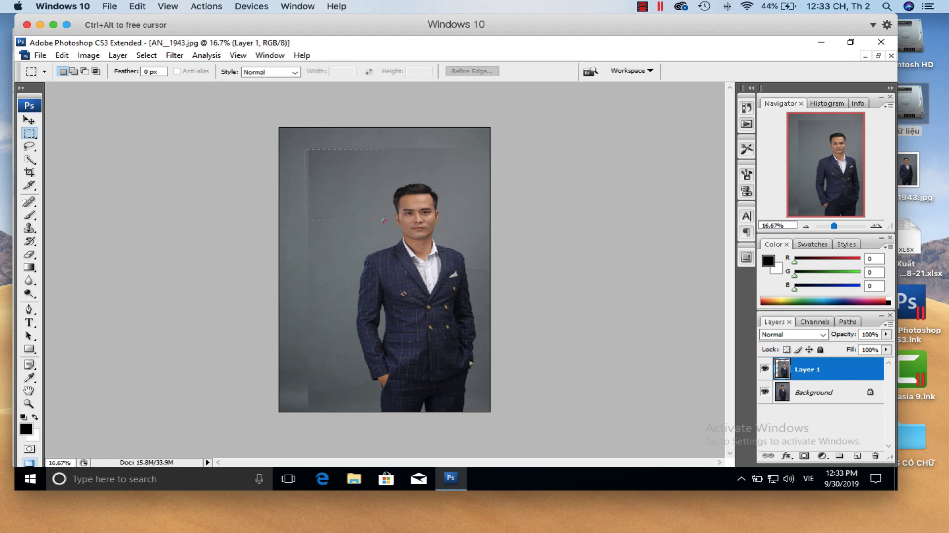
left_click_drag(384, 221, 384, 220)
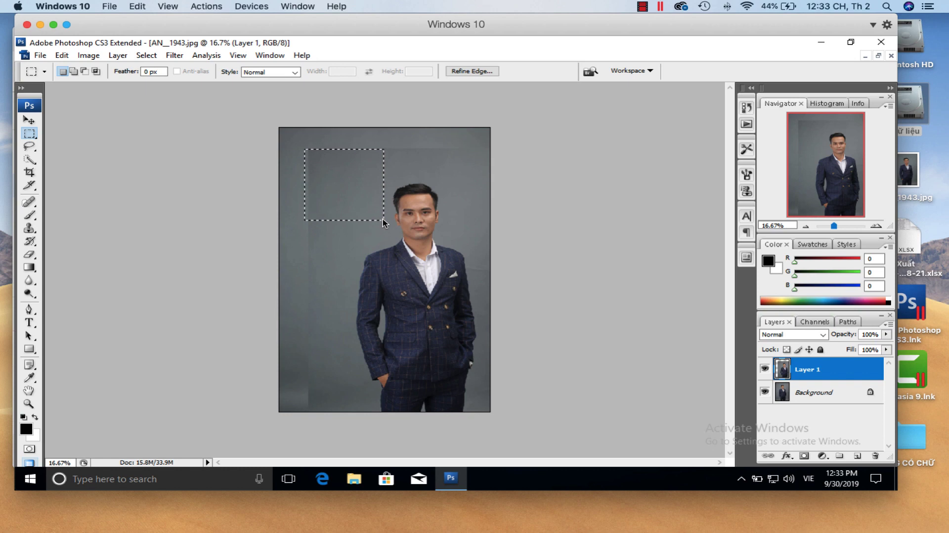
left_click_drag(384, 223, 386, 224)
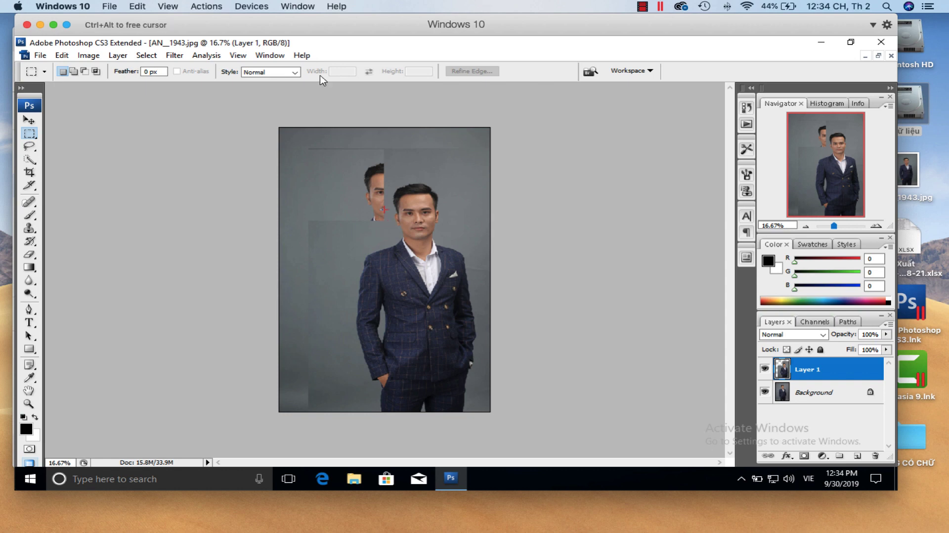
key("ctrl+z")
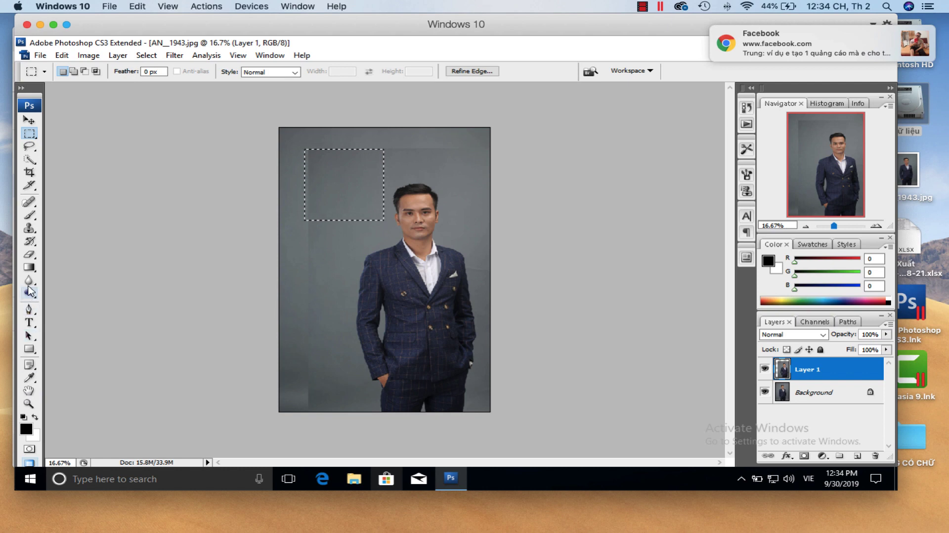
Step: Paint-bucket the selected rectangle with red foreground colour R242 G16 B16
left_click_drag(32, 272, 68, 282)
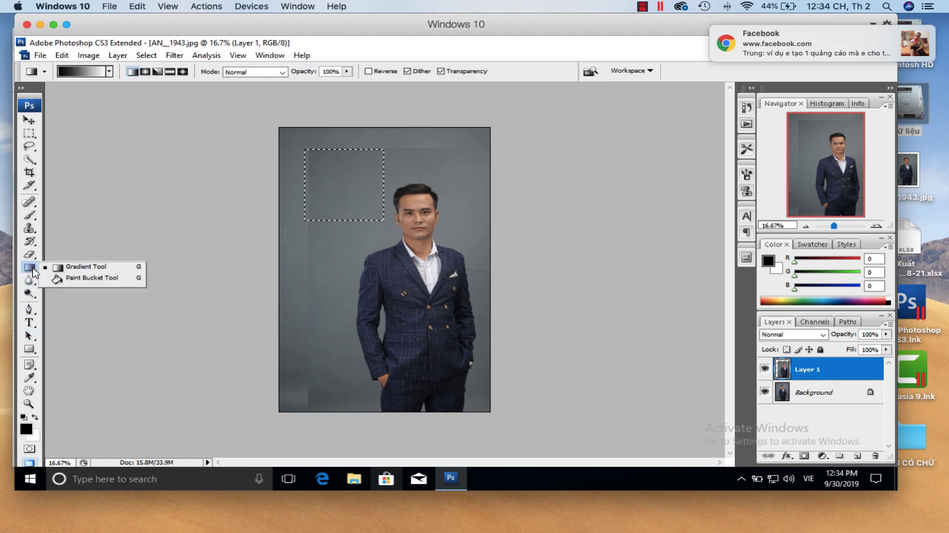
left_click(68, 283)
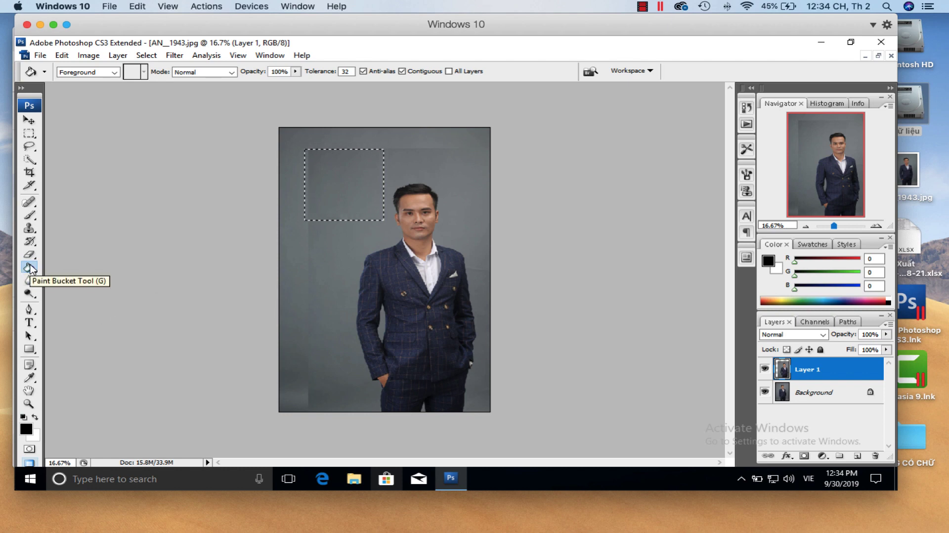
left_click(26, 427)
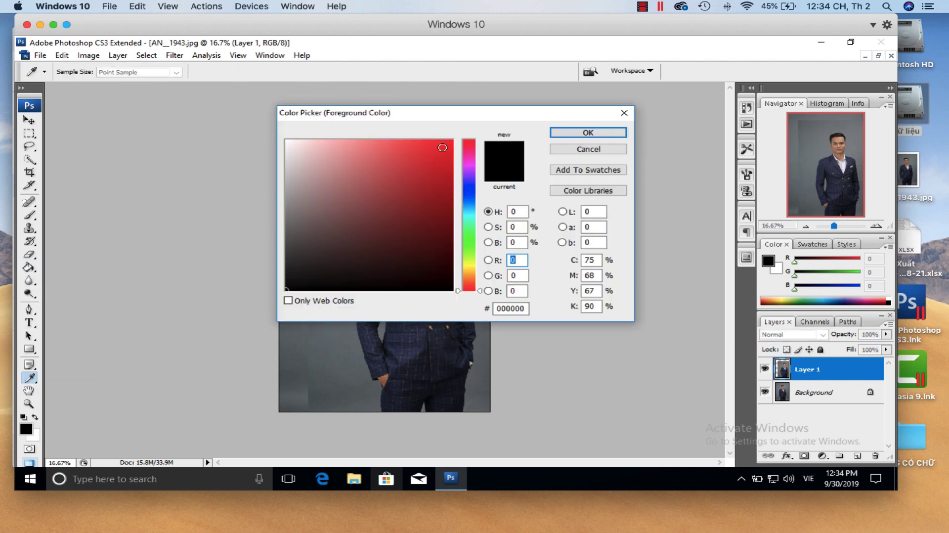
left_click(442, 148)
left_click(584, 135)
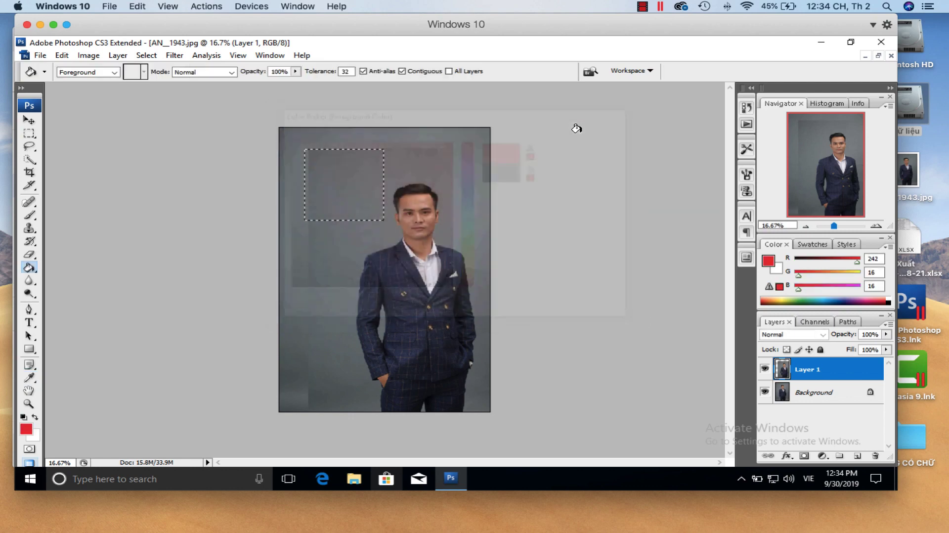
left_click(370, 189)
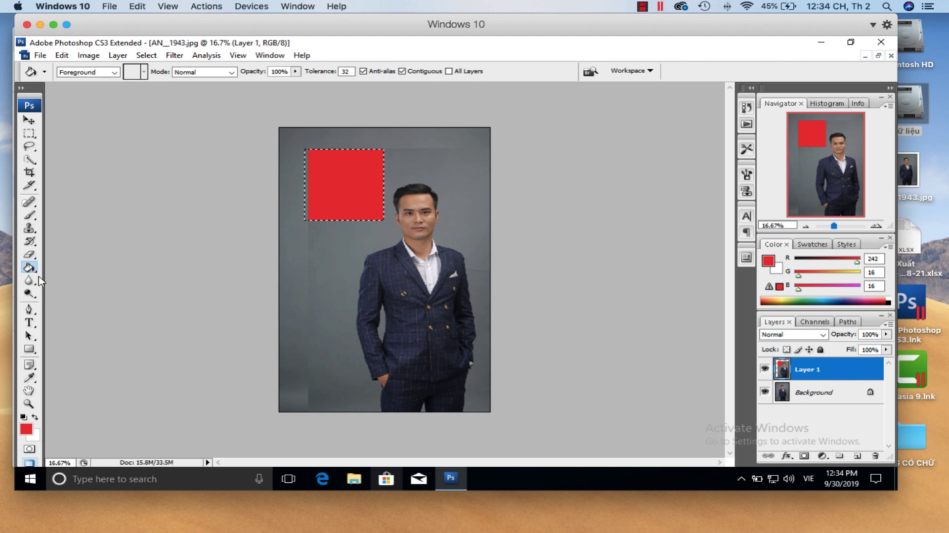
Step: Clear the selection around the red square and paint-bucket the suit jacket red
left_click(30, 133)
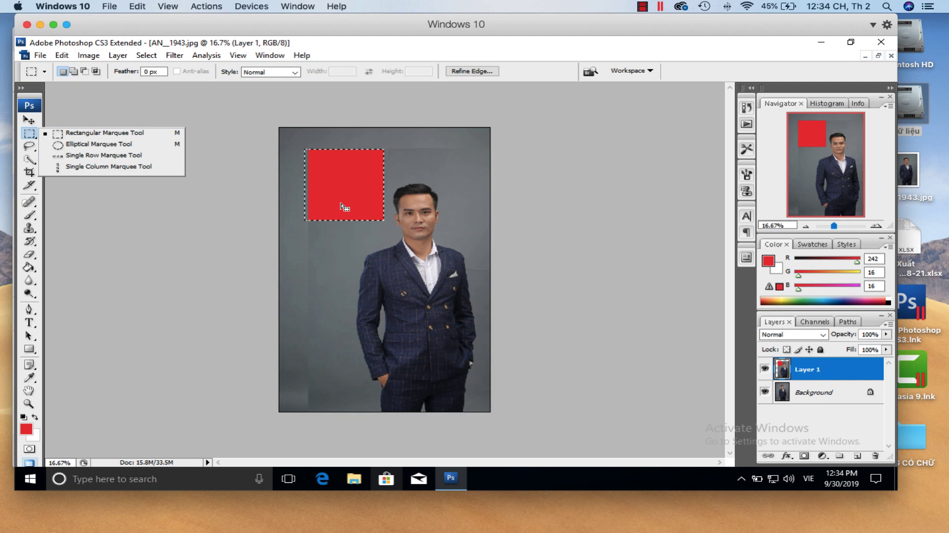
left_click(27, 269)
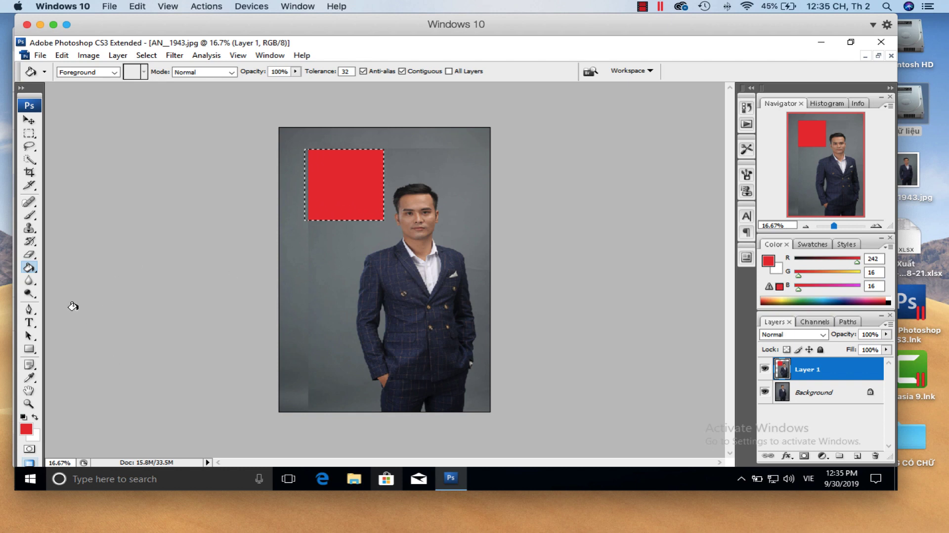
left_click(29, 133)
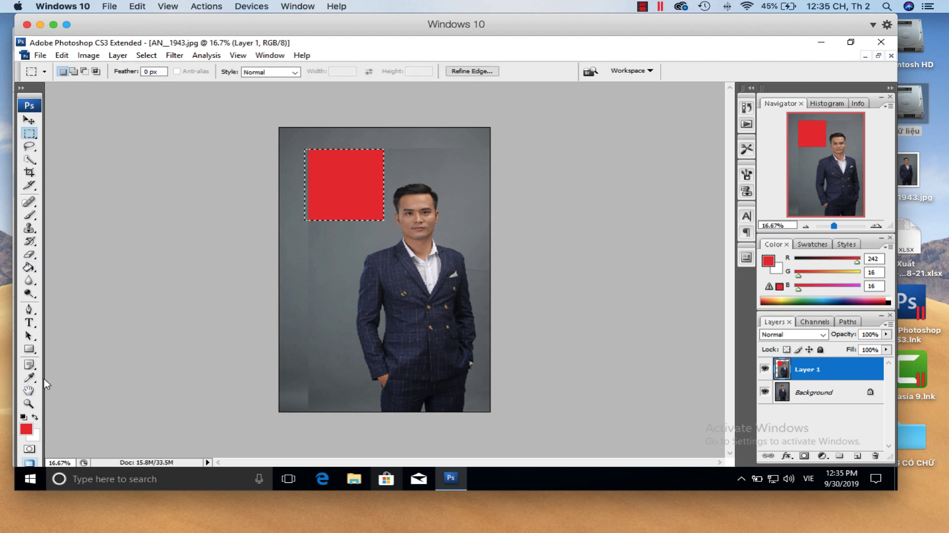
left_click(317, 290)
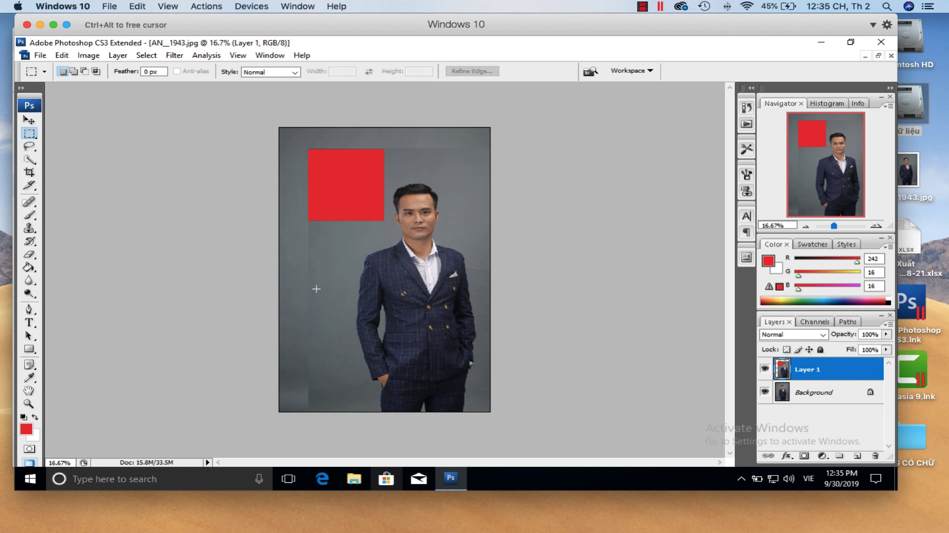
left_click(31, 269)
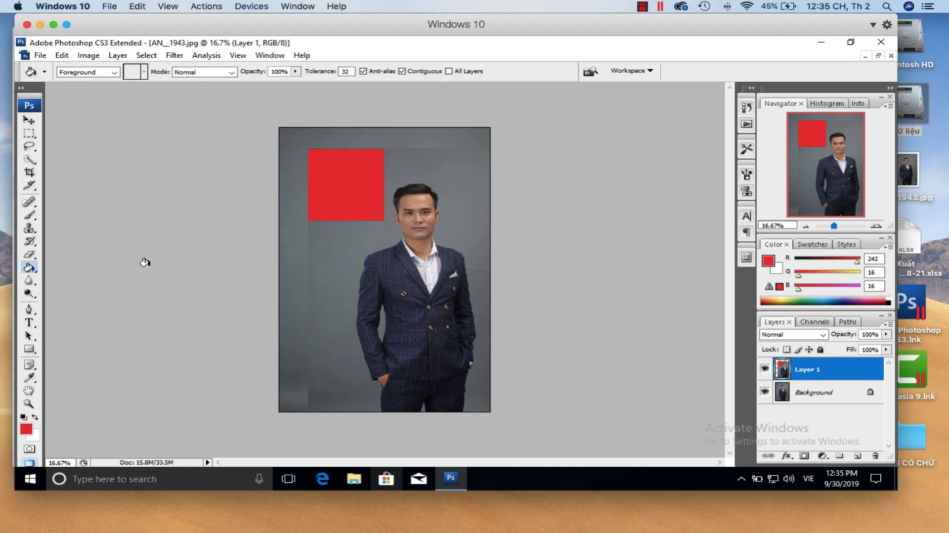
left_click(394, 282)
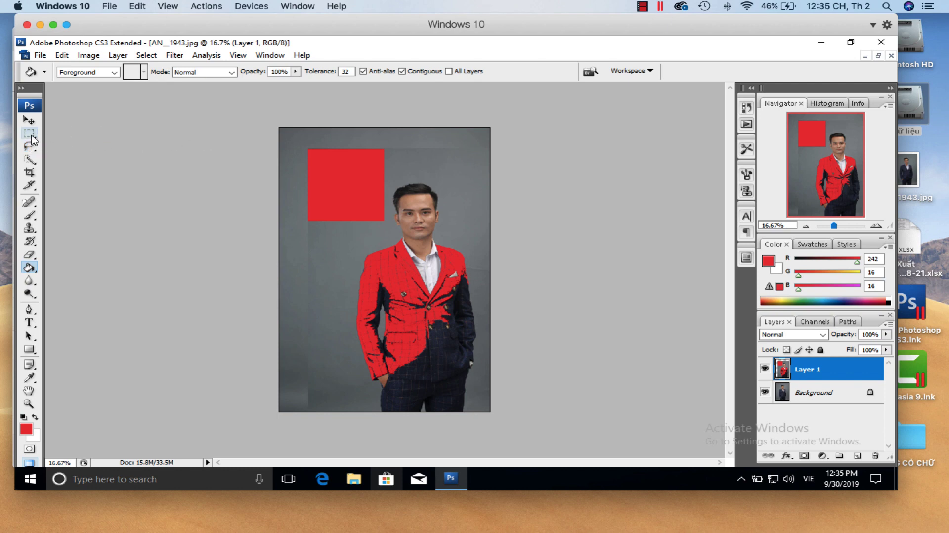
Step: Marquee a backdrop area left of the man, then deselect it
left_click(30, 134)
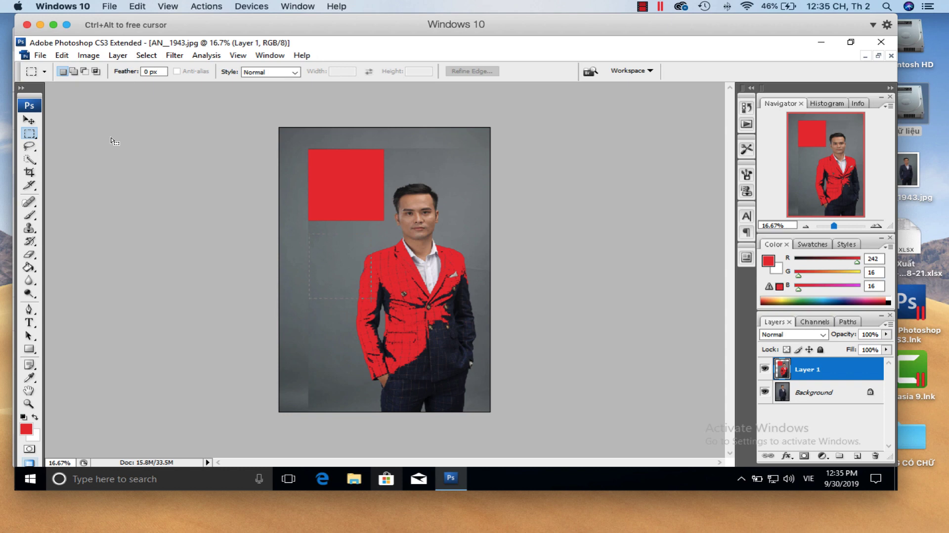
left_click_drag(309, 234, 372, 298)
key("ctrl+d")
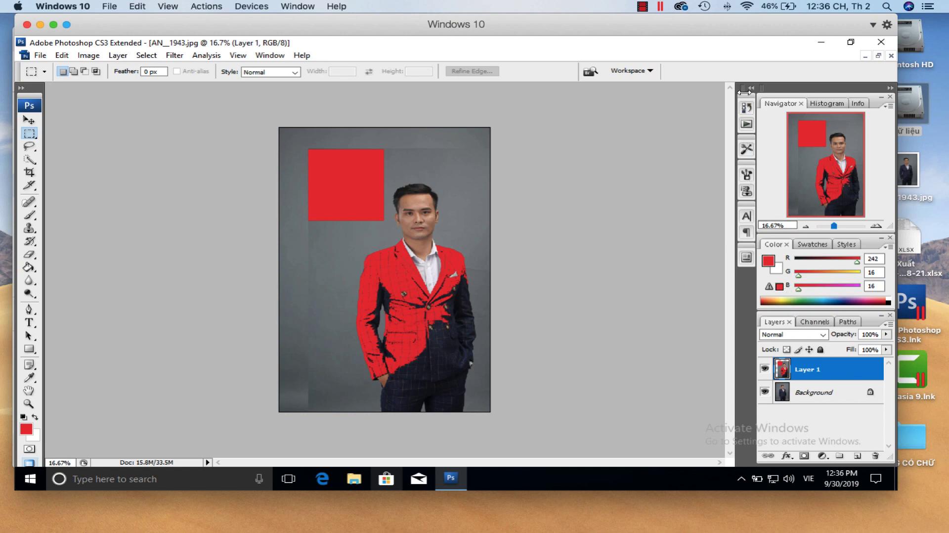
left_click(285, 6)
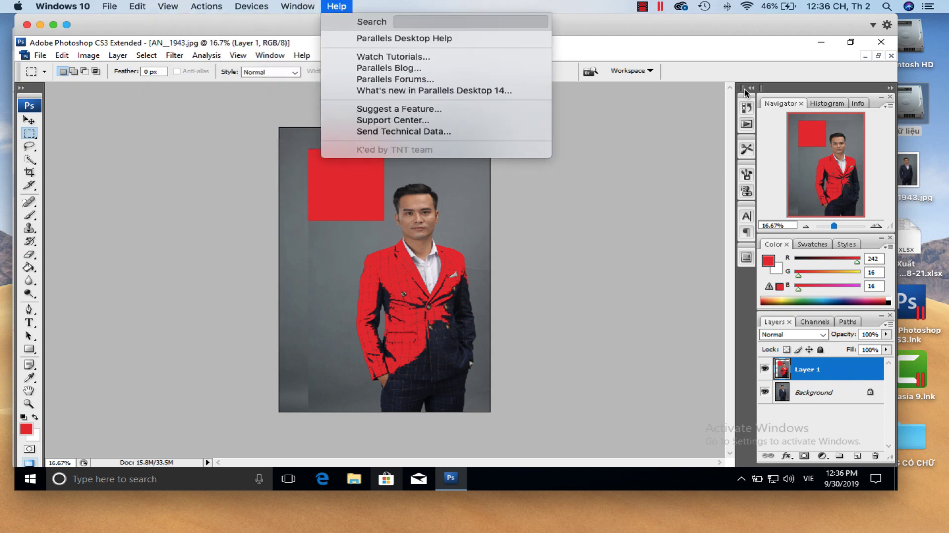
Step: Revert the image to the Layer Via Copy state and dock History into the Navigator group
left_click(753, 93)
left_click(752, 90)
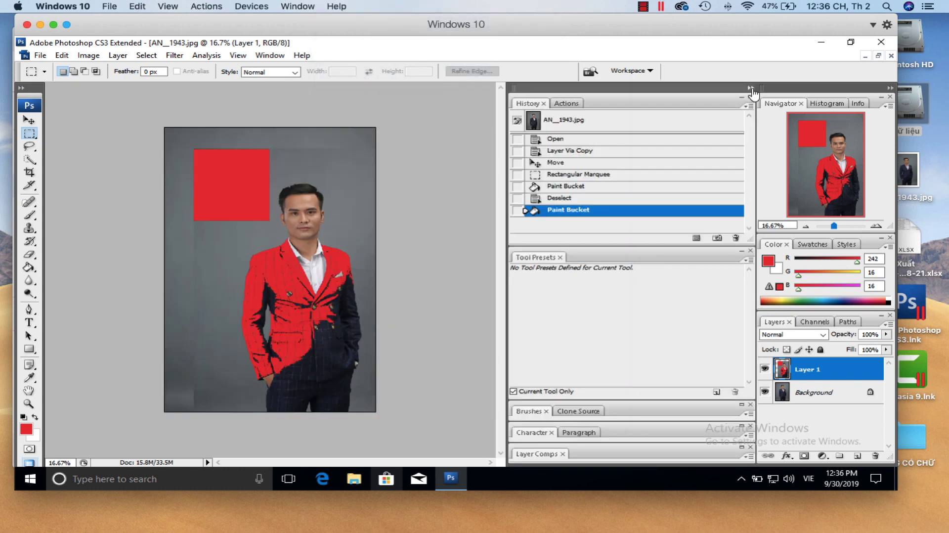
left_click(556, 139)
left_click(600, 150)
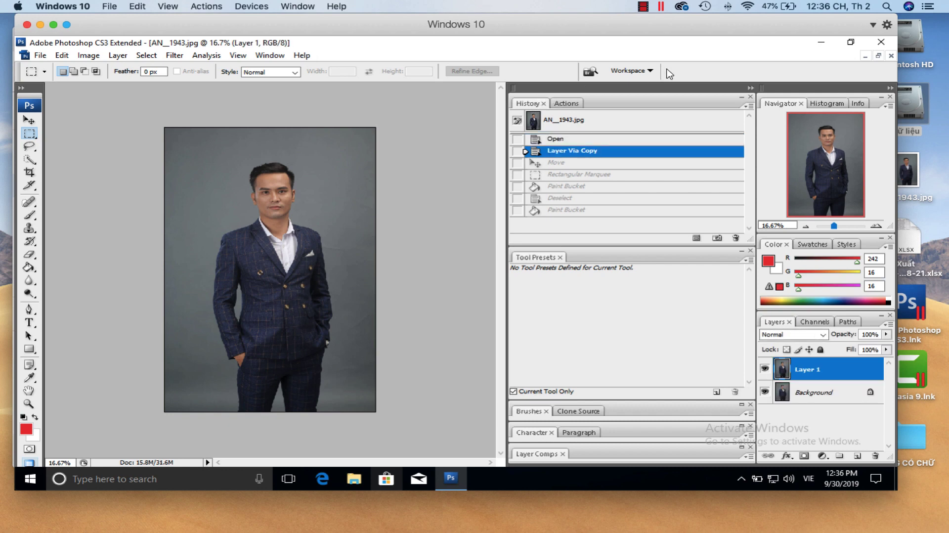
left_click(750, 92)
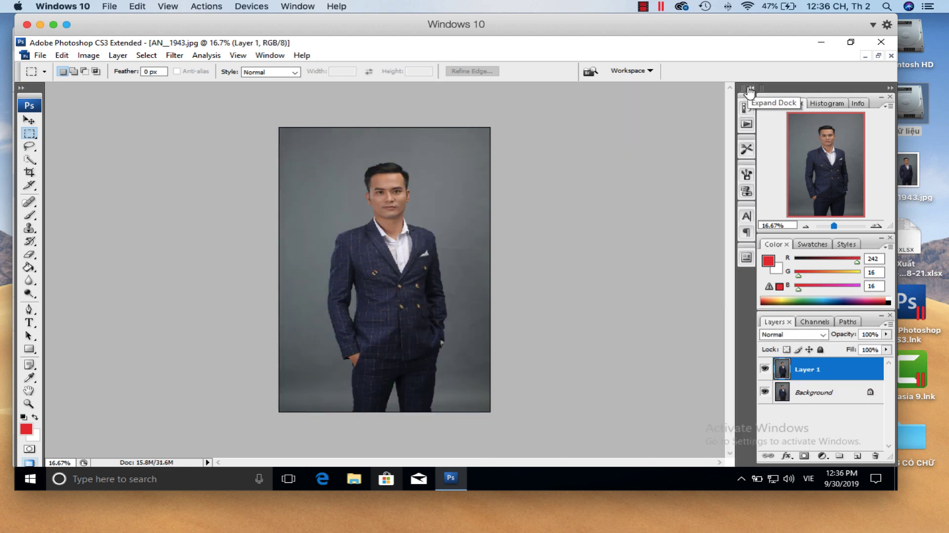
left_click(750, 89)
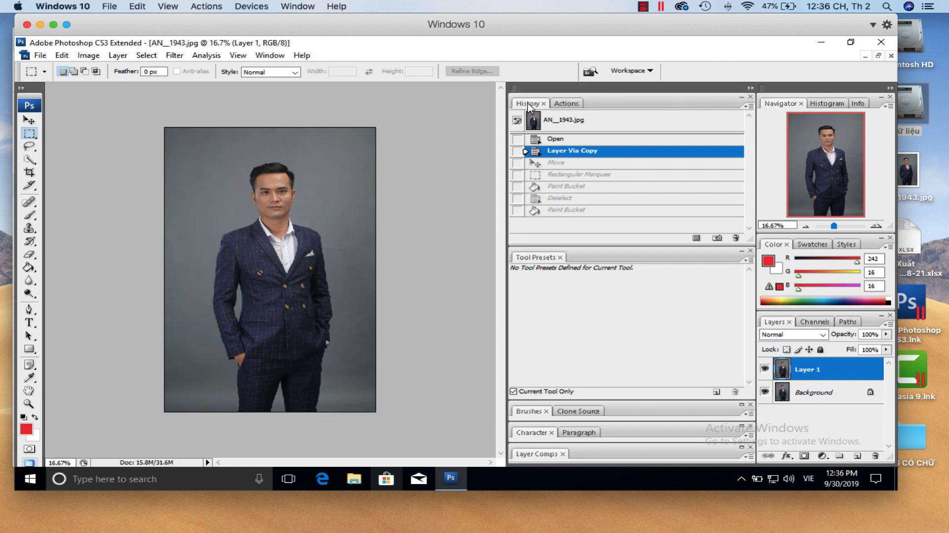
left_click_drag(528, 104, 783, 108)
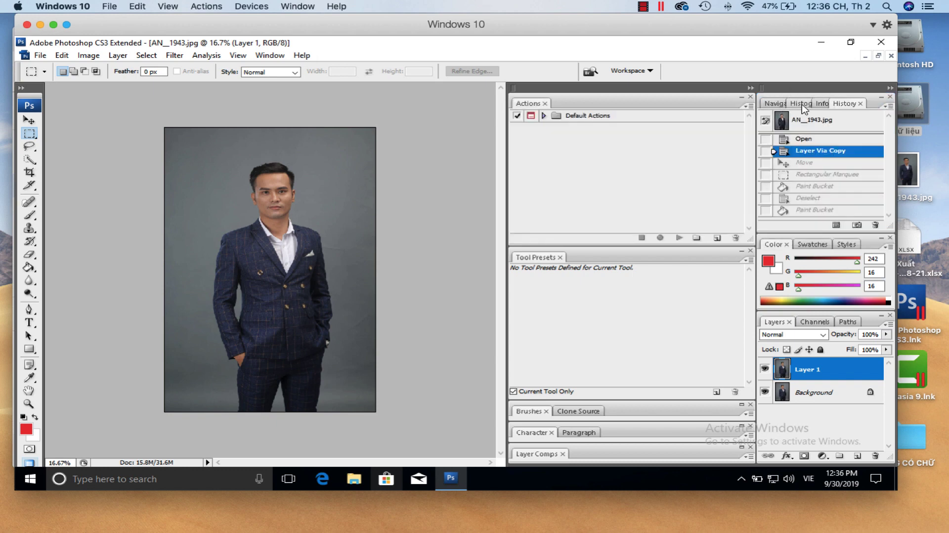
Step: Close the Histogram and Info panels, leaving History in front
left_click(803, 105)
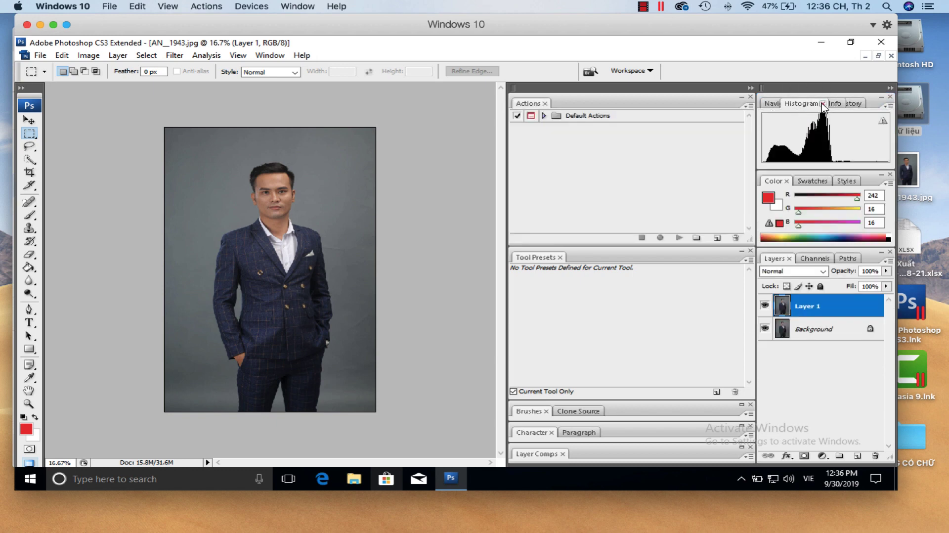
left_click(823, 104)
left_click(819, 105)
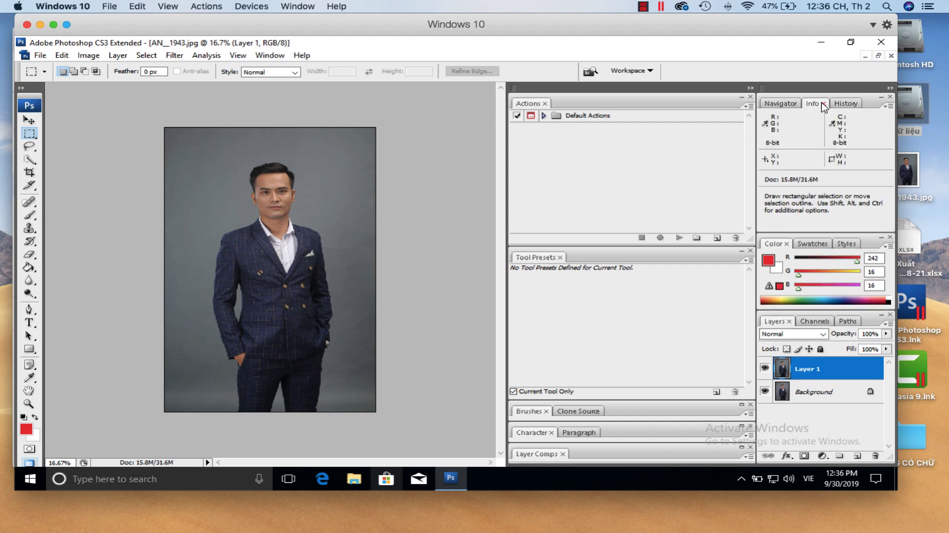
left_click(823, 104)
left_click(823, 103)
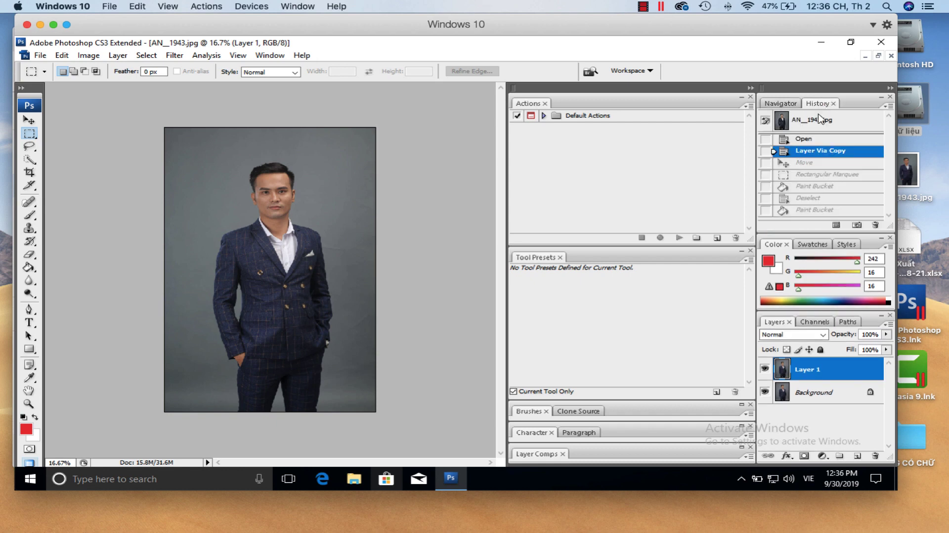
Step: Preview later history states, return to Layer Via Copy, and collapse the extra panel column
left_click(811, 163)
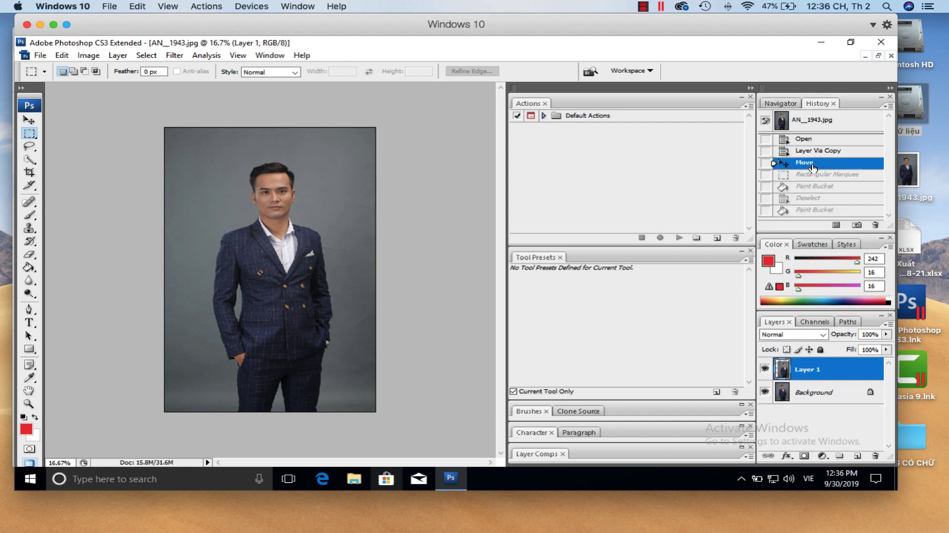
left_click(811, 177)
left_click(811, 186)
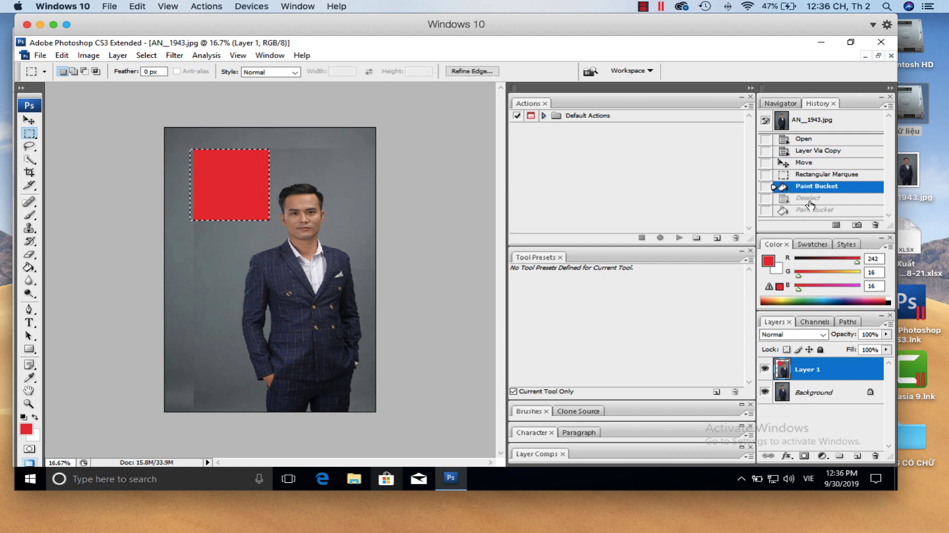
left_click(807, 151)
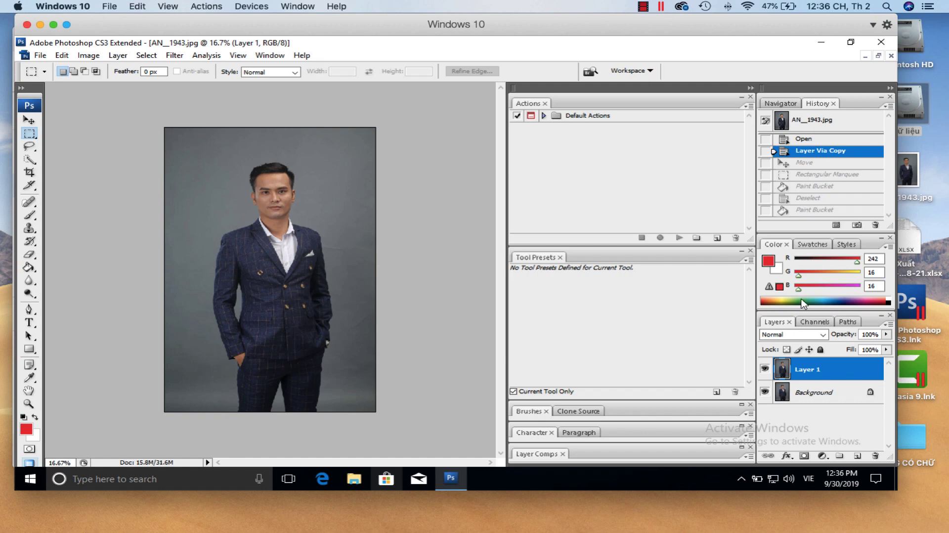
left_click(750, 88)
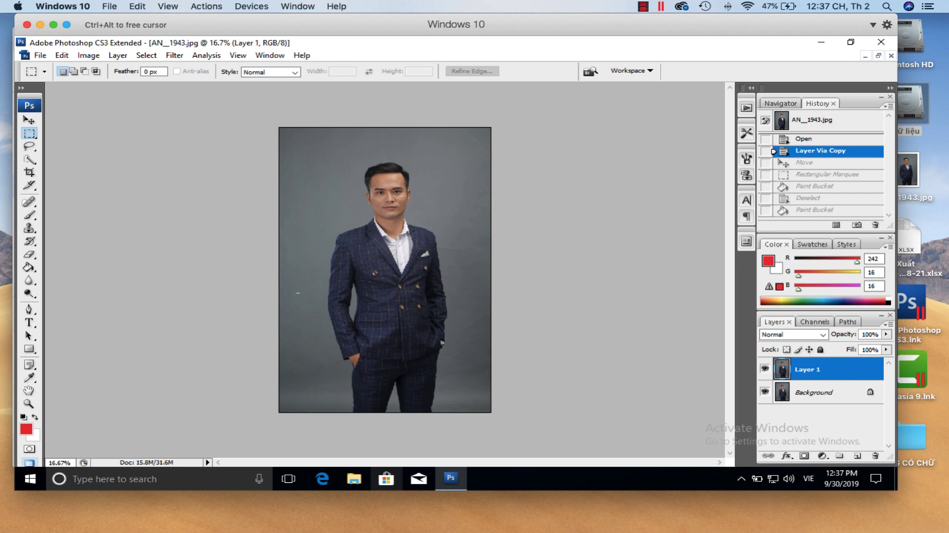
Step: Paint Bucket a small marquee rectangle left of the man's arm with red f40c0c
left_click_drag(360, 333, 345, 327)
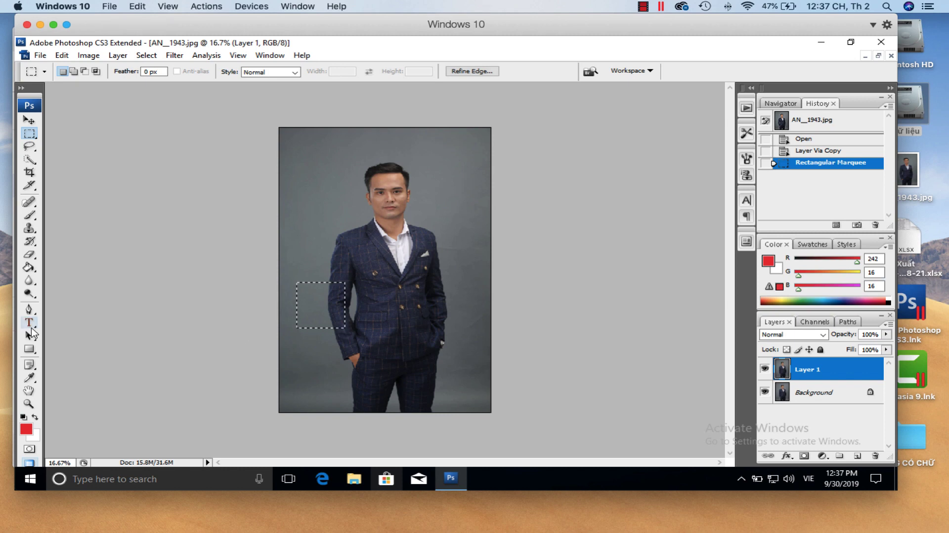
left_click(28, 268)
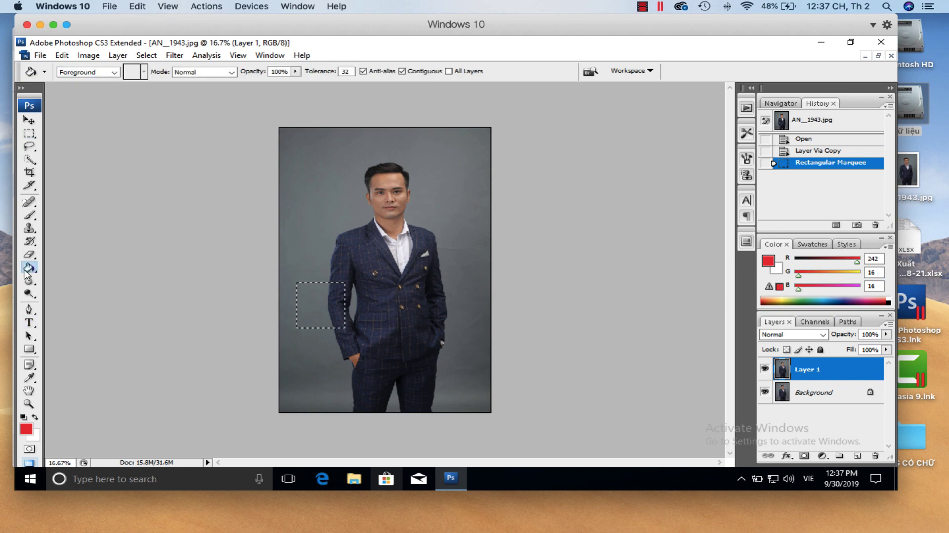
left_click(26, 429)
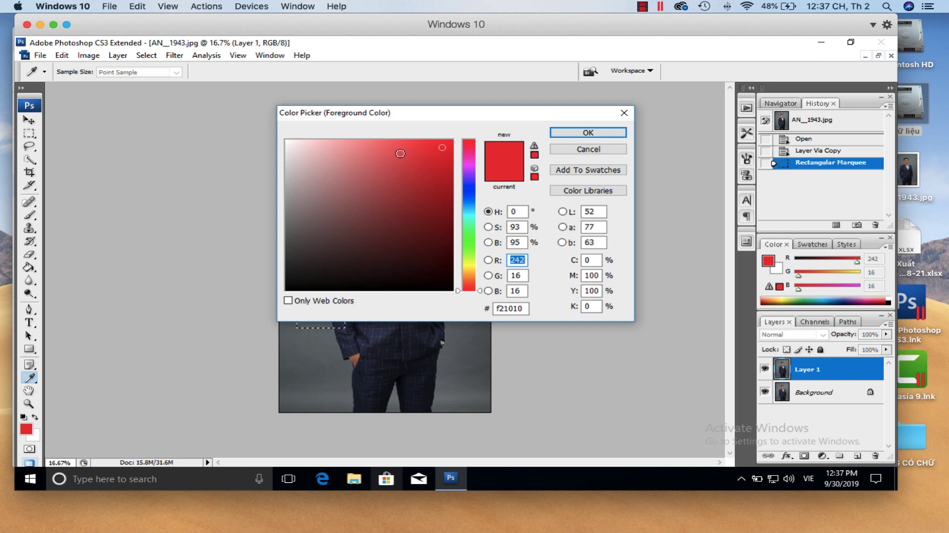
left_click(427, 161)
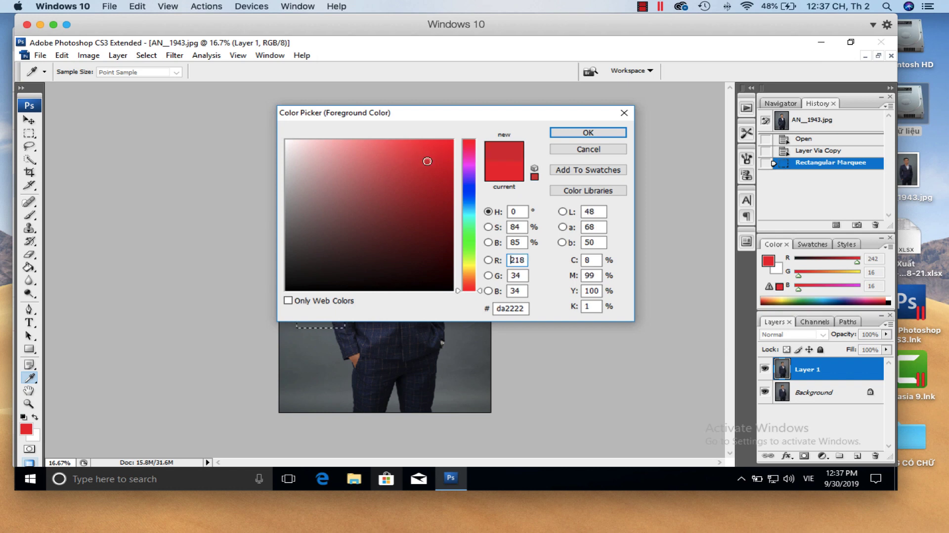
left_click(445, 146)
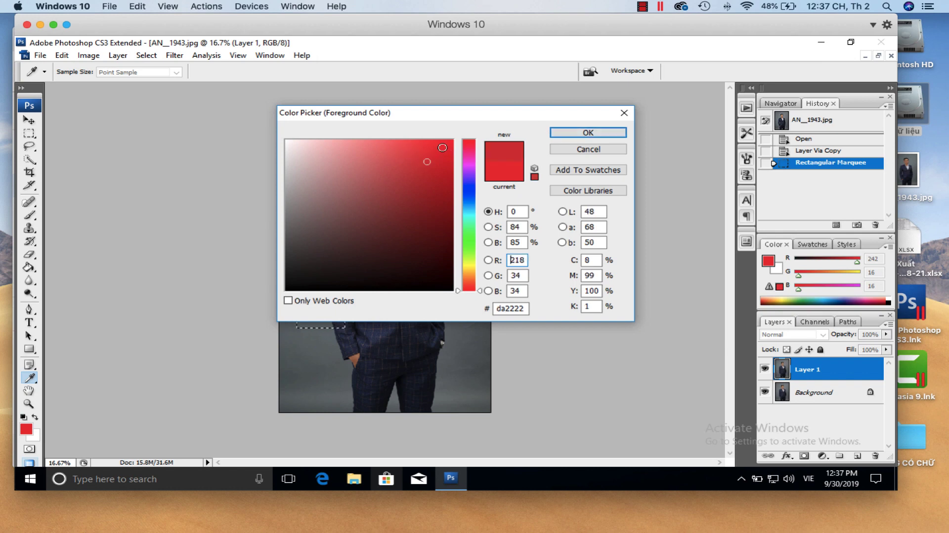
left_click(557, 134)
key("g")
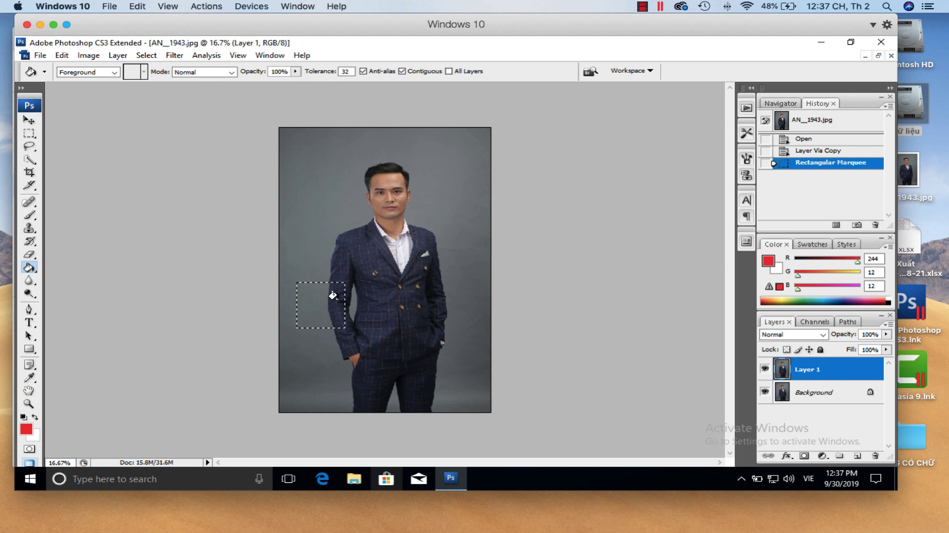
left_click(331, 295)
left_click(316, 310)
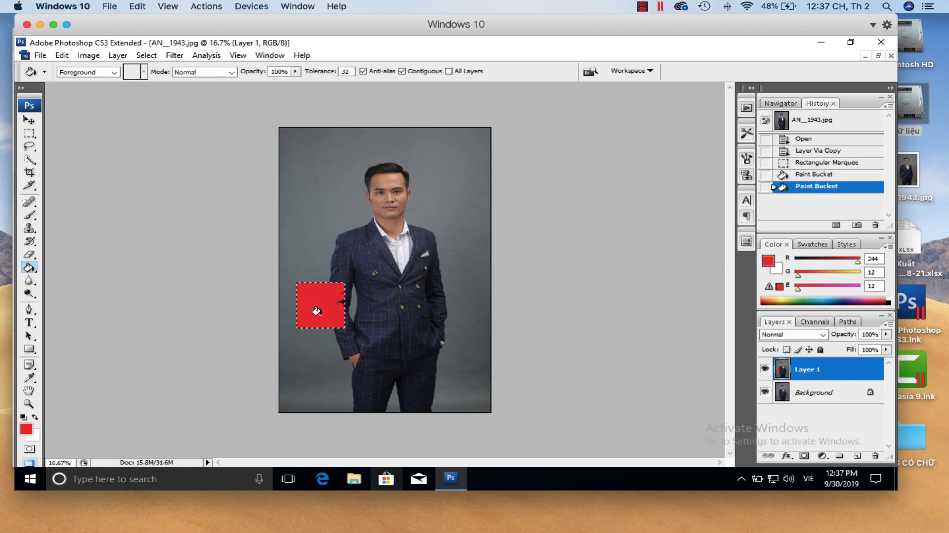
Step: Undo and redo the red Paint Bucket fill in the rectangle
key("ctrl+z")
left_click(316, 311)
left_click(815, 166)
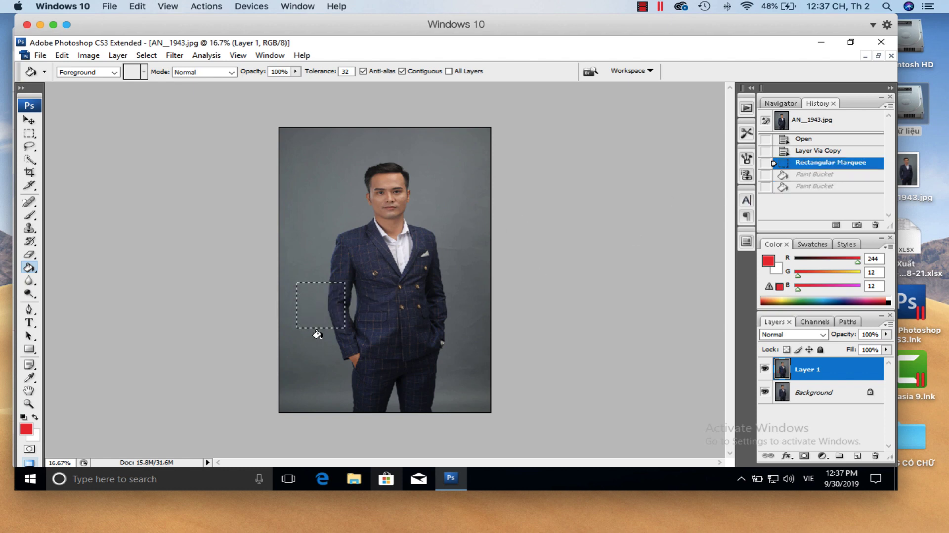
left_click(306, 303)
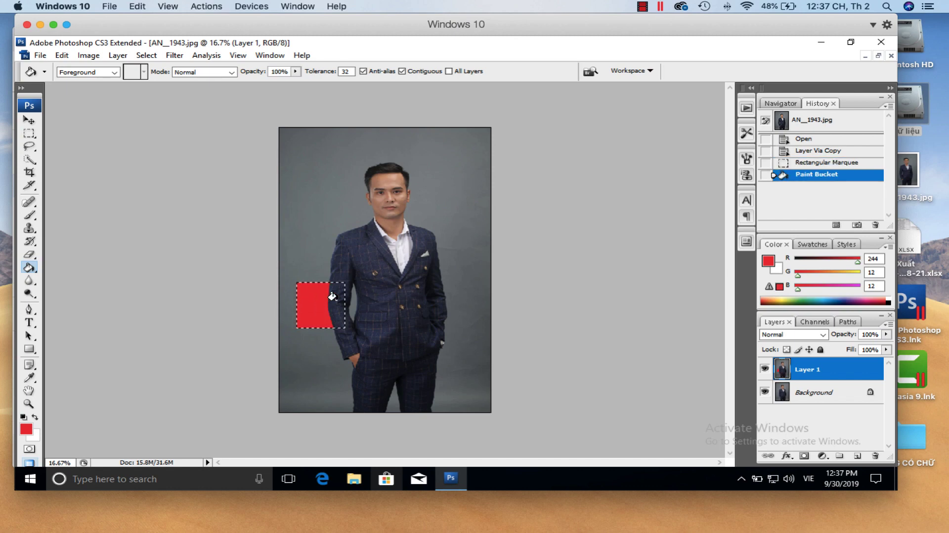
key("ctrl+z")
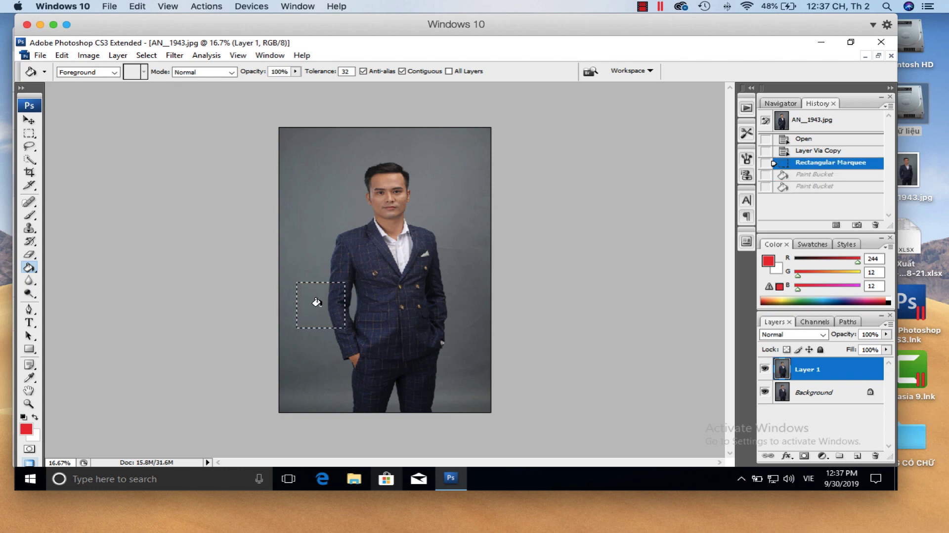
Step: Refill the rectangle's remaining gaps red, then revert History to Layer Via Copy
left_click(318, 303)
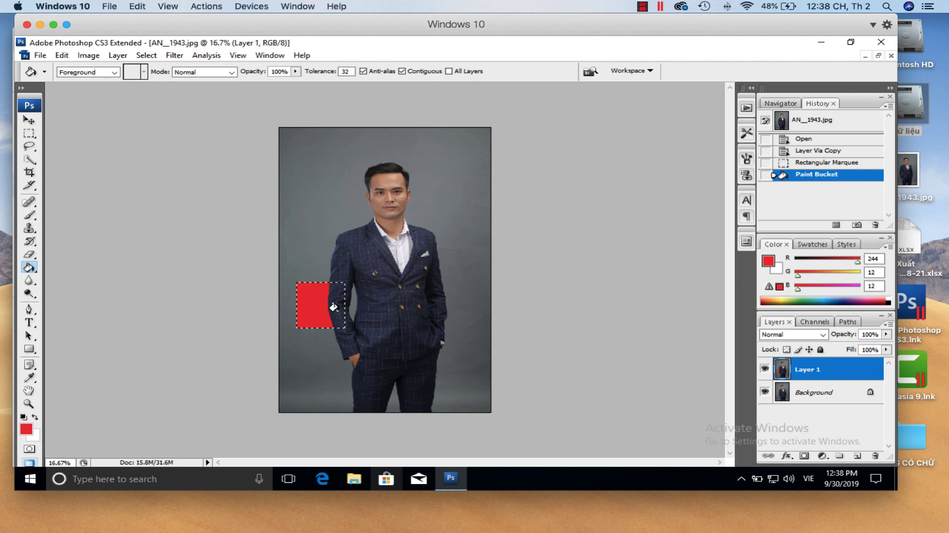
left_click(333, 307)
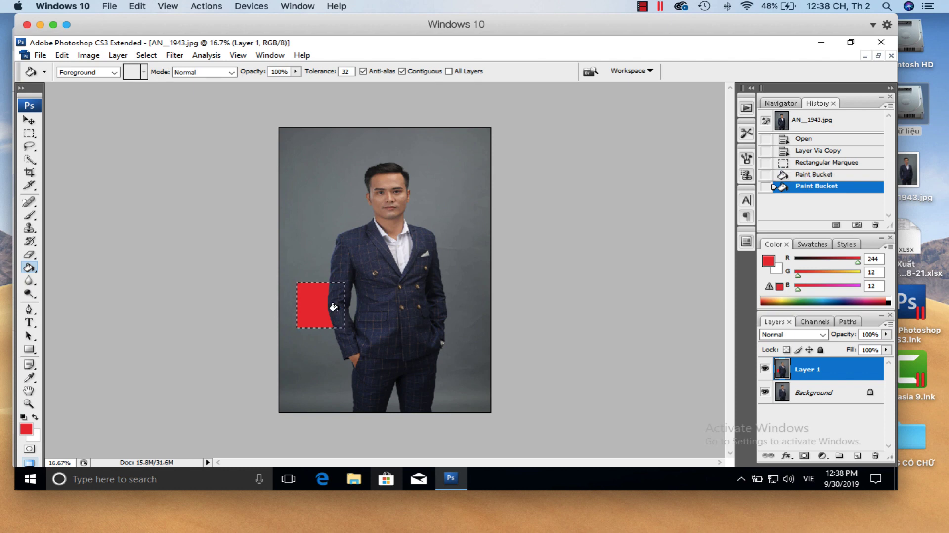
left_click(330, 306)
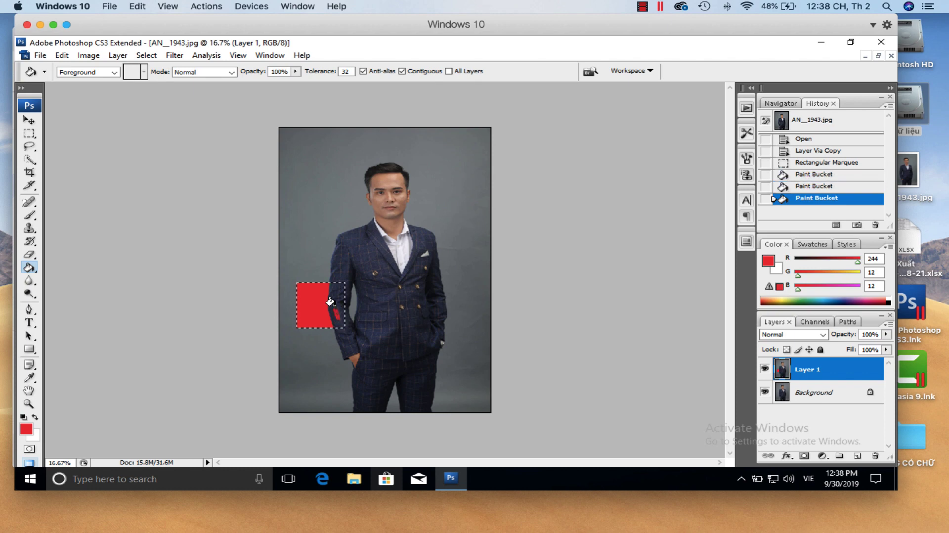
left_click(328, 301)
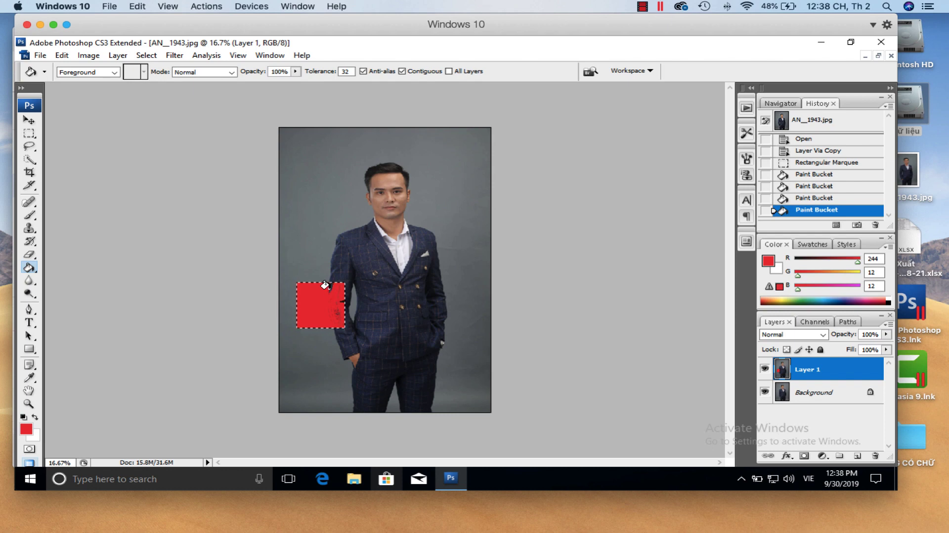
left_click(325, 287)
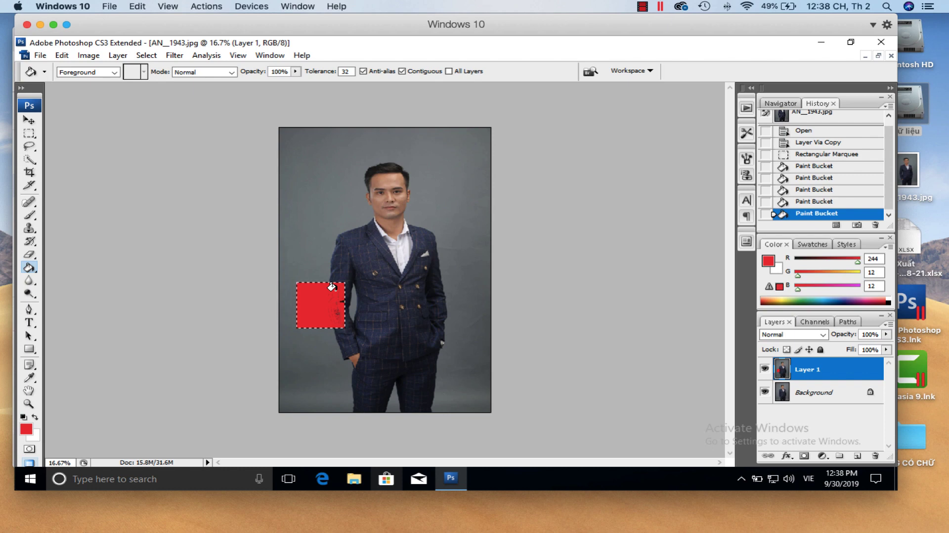
left_click(824, 143)
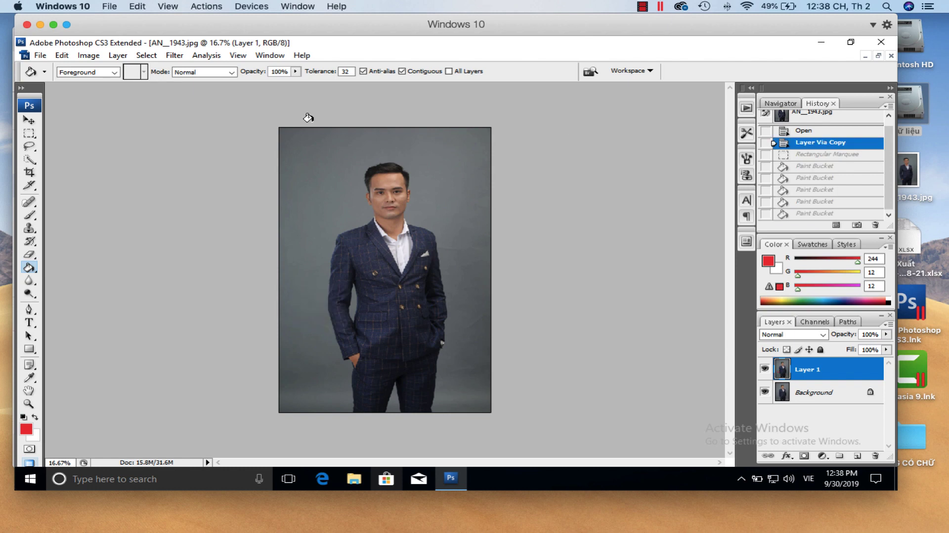
left_click(29, 133)
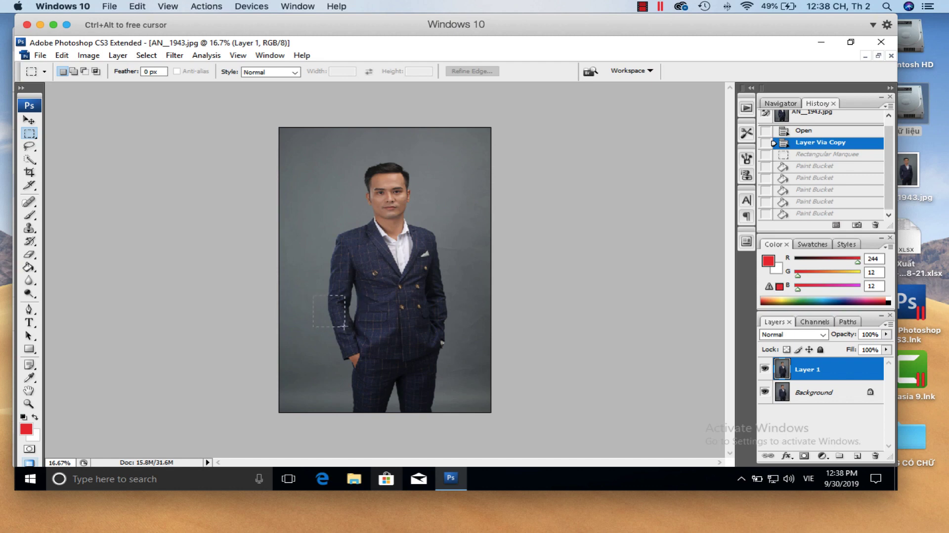
left_click_drag(345, 326, 345, 327)
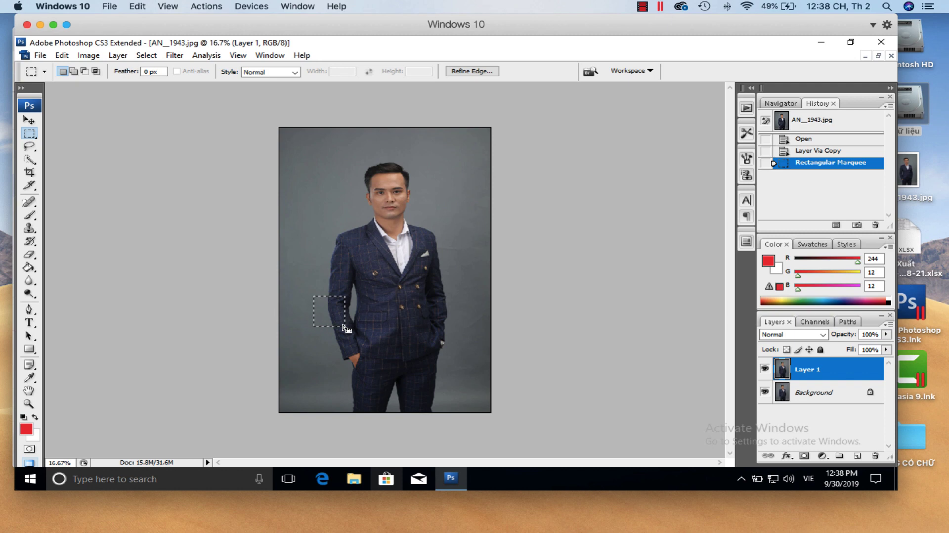
key("ctrl+x")
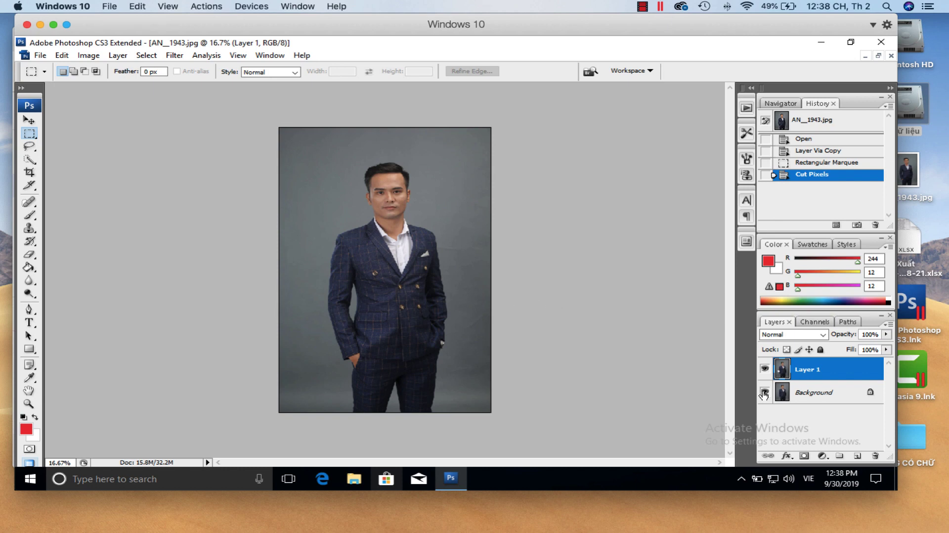
Step: Hide the Background layer and fill Layer 1's transparent square beside the arm red
left_click(764, 392)
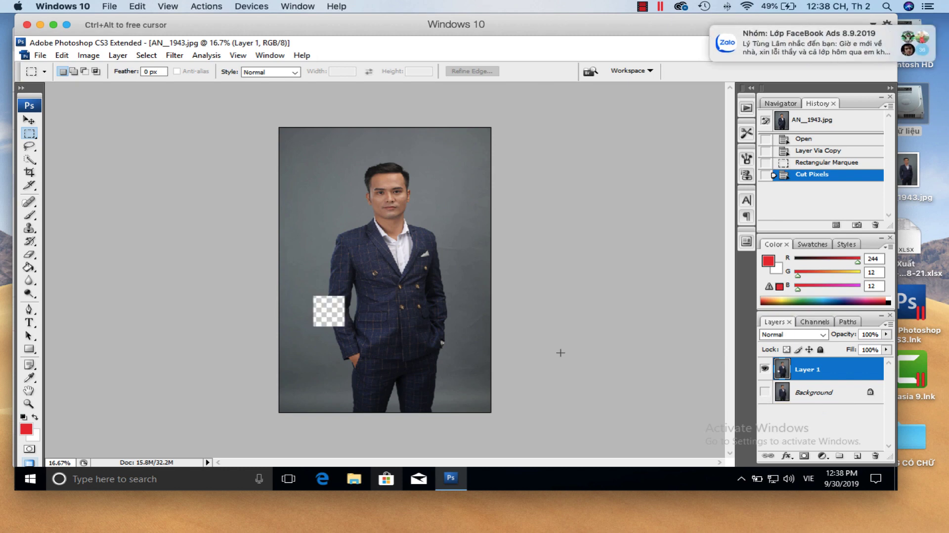
left_click(29, 269)
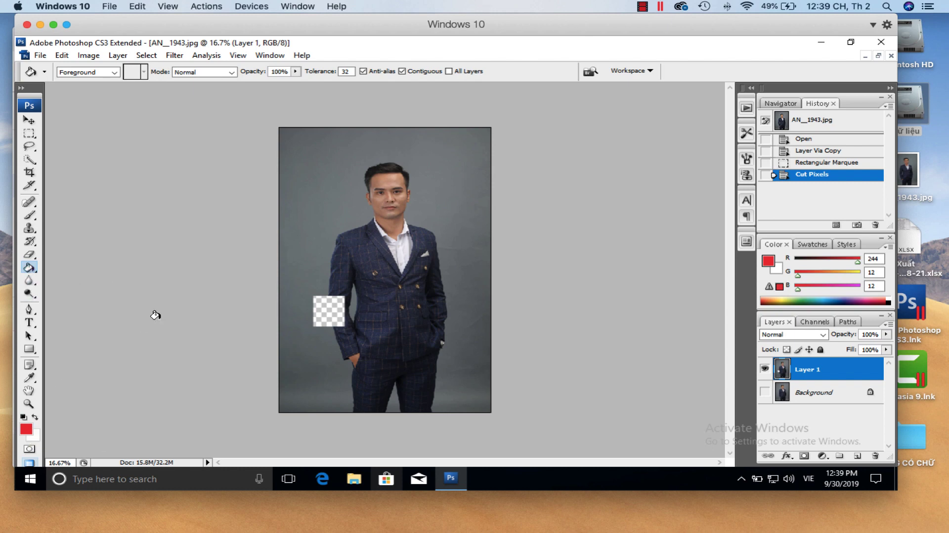
left_click(328, 308)
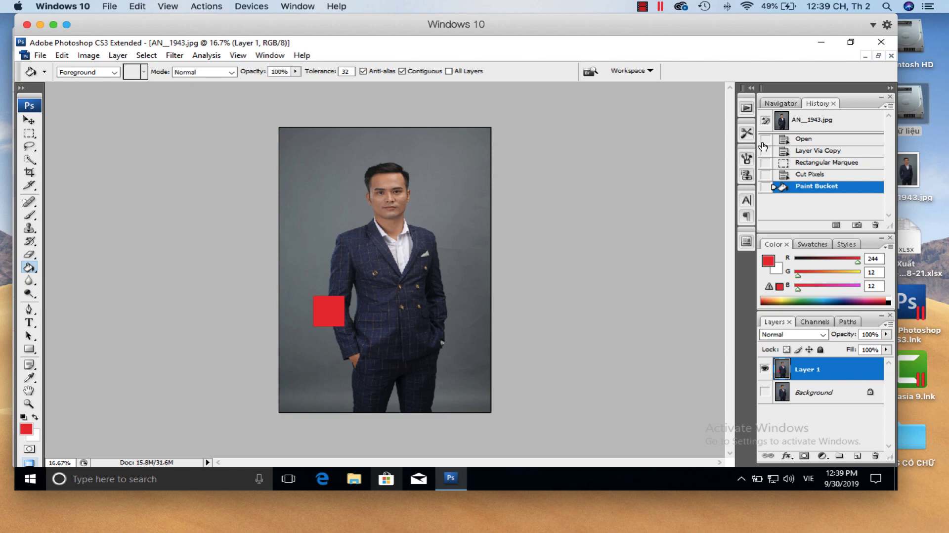
left_click(786, 105)
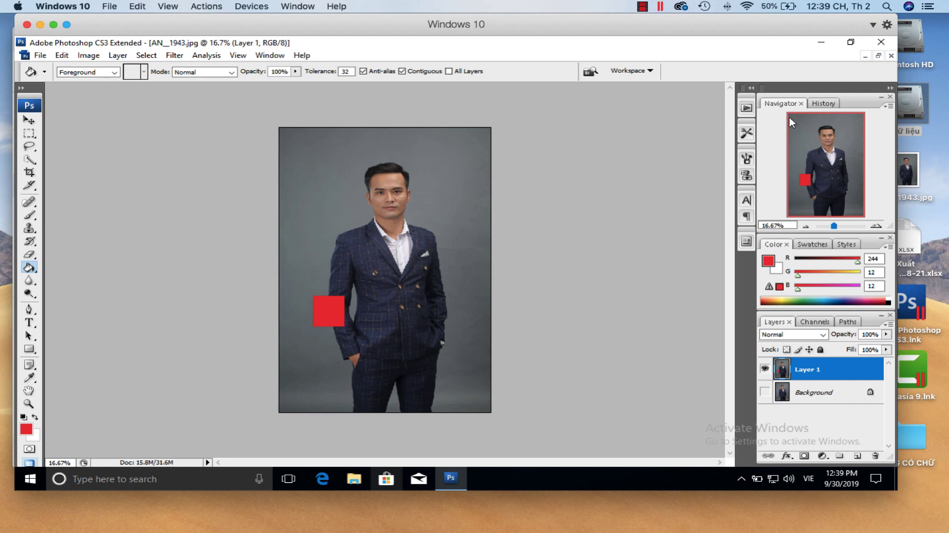
left_click_drag(842, 229, 839, 225)
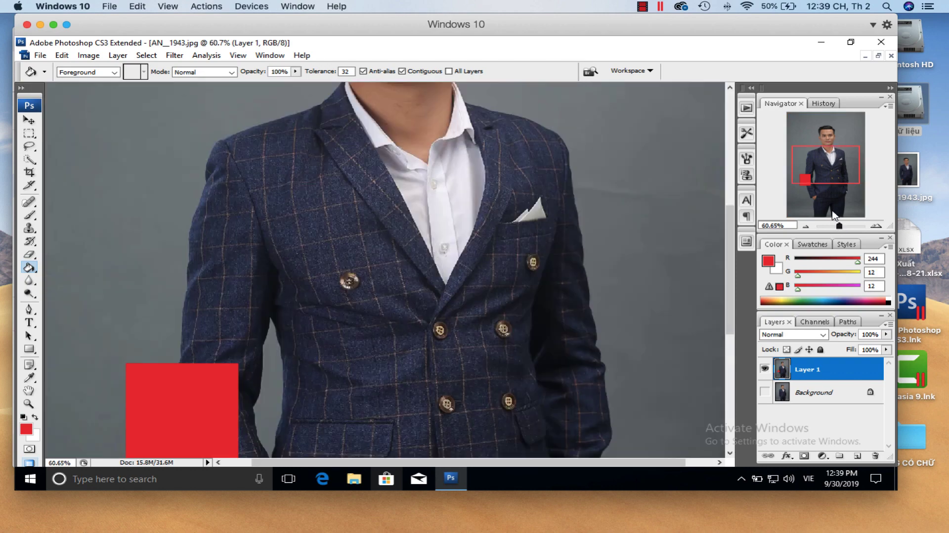
left_click_drag(832, 174, 822, 188)
left_click_drag(839, 228, 835, 230)
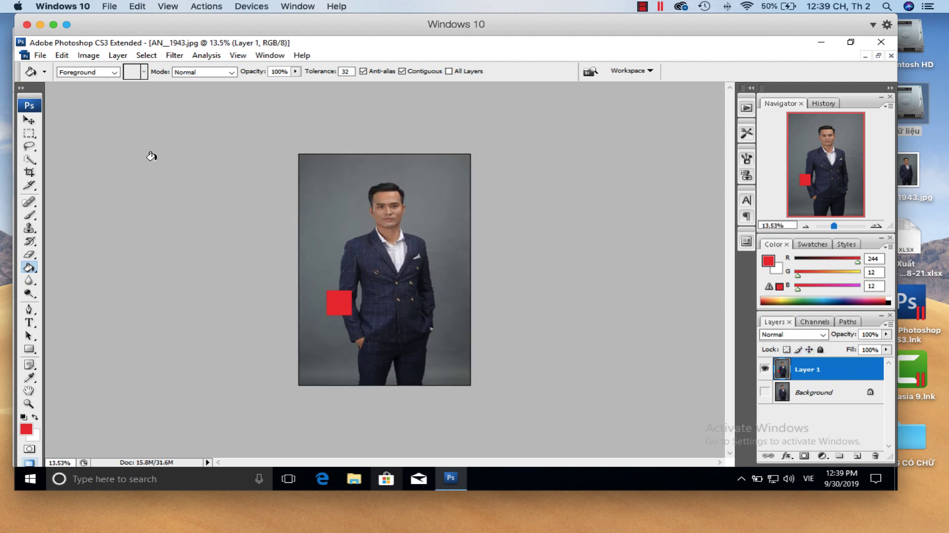
left_click(29, 120)
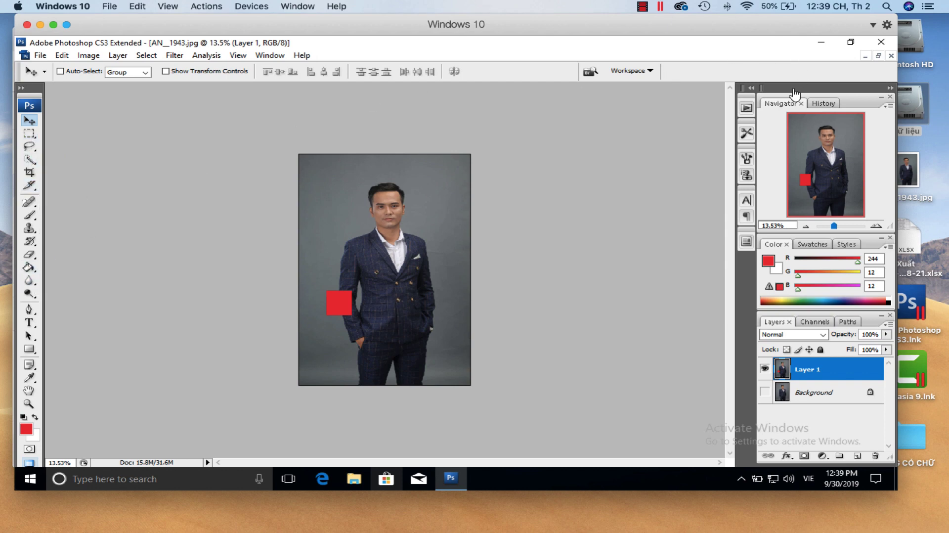
left_click(830, 105)
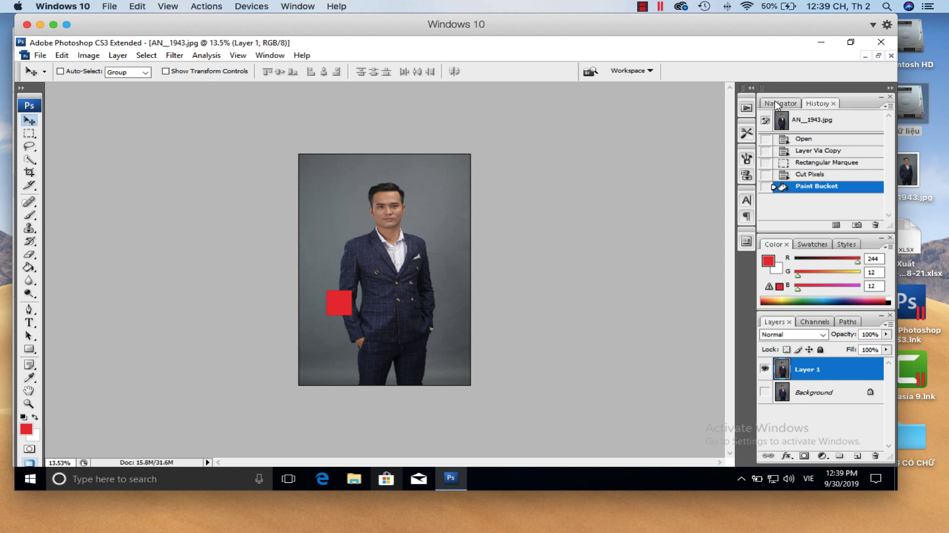
left_click(777, 104)
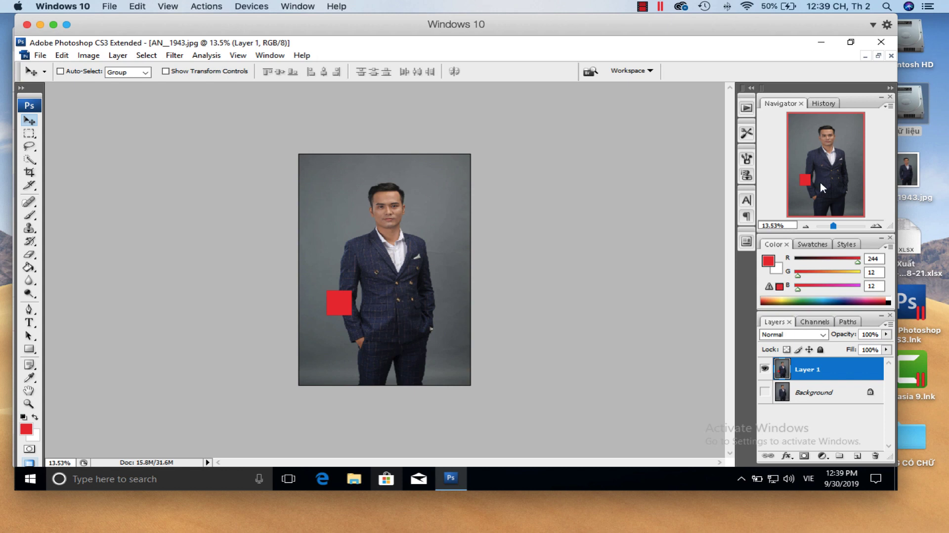
left_click_drag(834, 225, 835, 225)
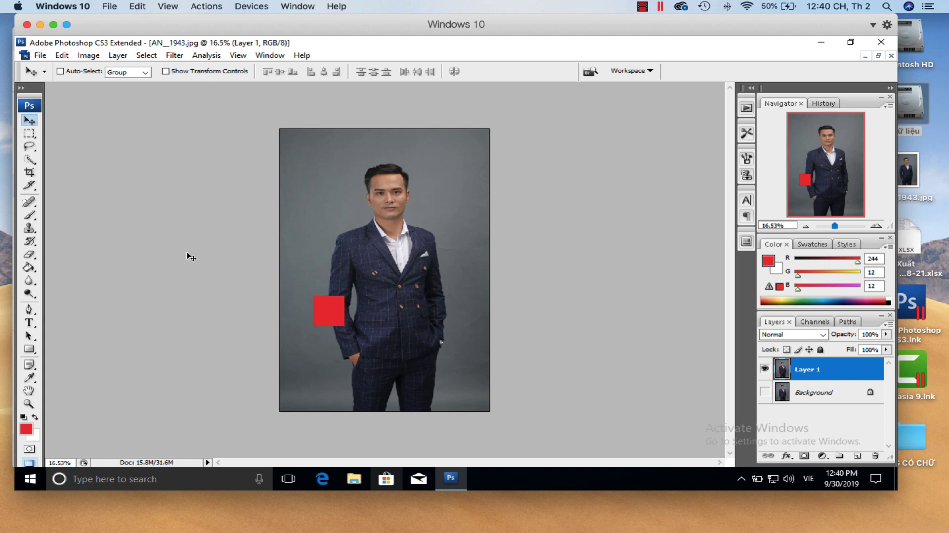
Step: Show Background again, revert History to Layer Via Copy, and drag Layer 1 with Move
left_click(766, 391)
left_click(823, 103)
left_click(807, 151)
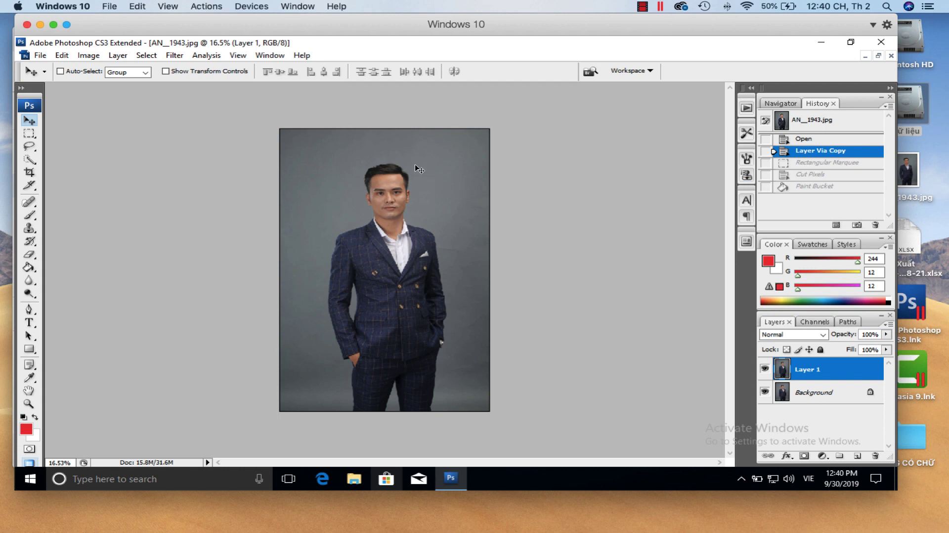
mouse_move(416, 168)
left_mouse_down()
mouse_move(452, 165)
mouse_move(420, 161)
mouse_move(401, 171)
left_mouse_up()
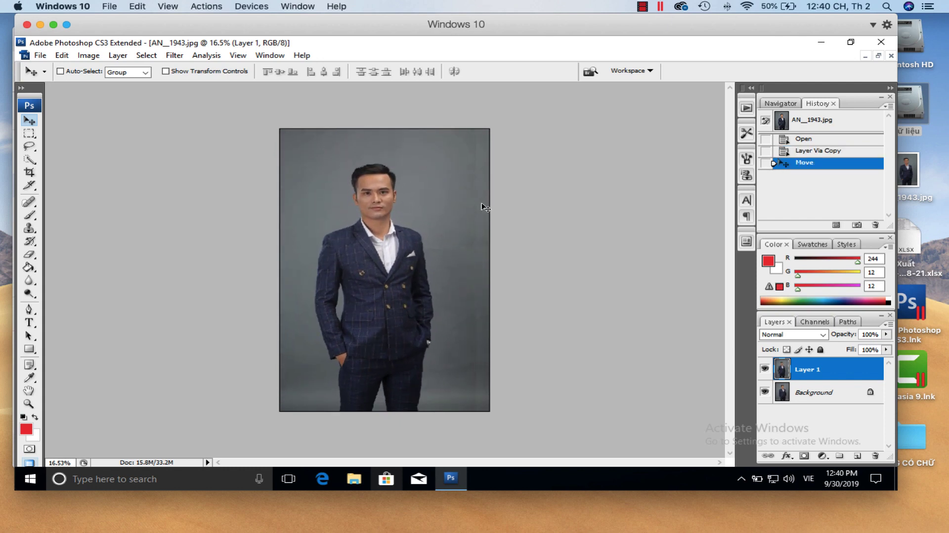
left_click_drag(455, 208, 473, 213)
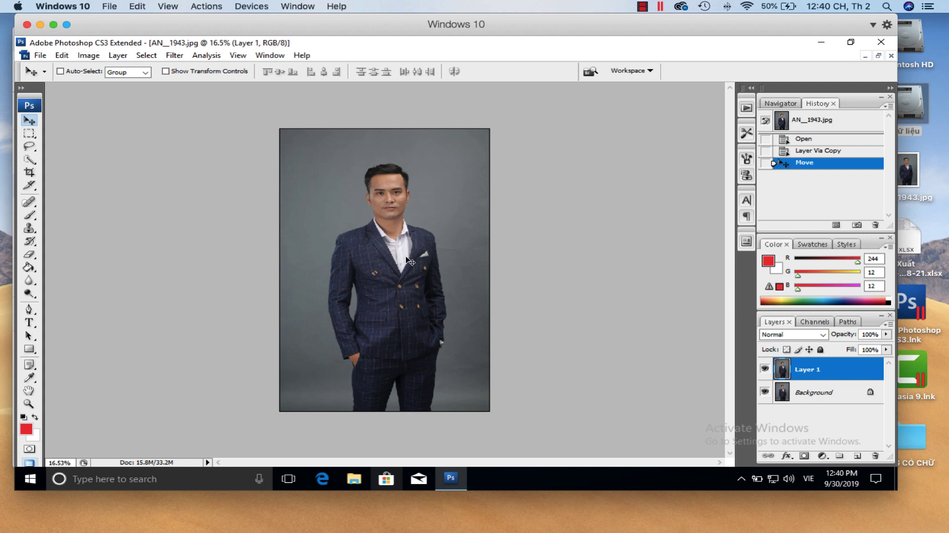
key("ctrl+o")
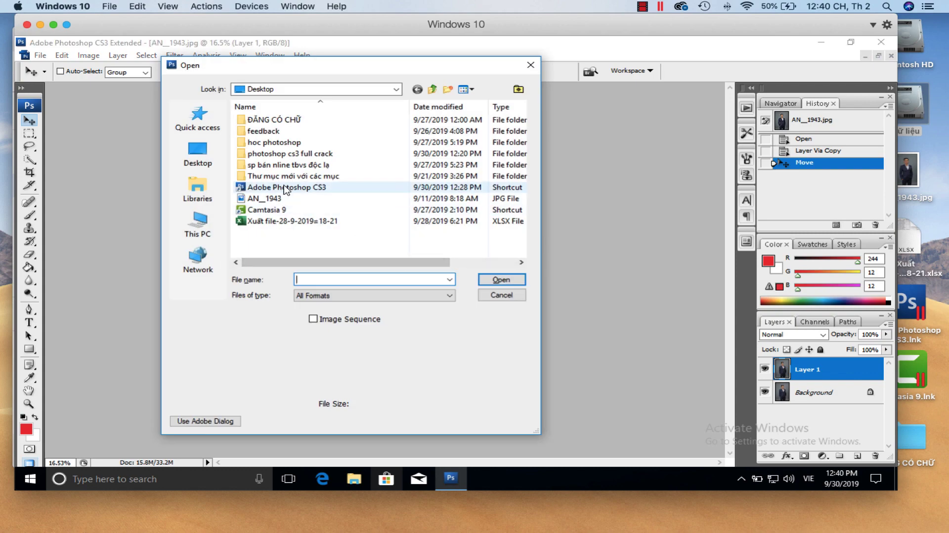
left_click(497, 296)
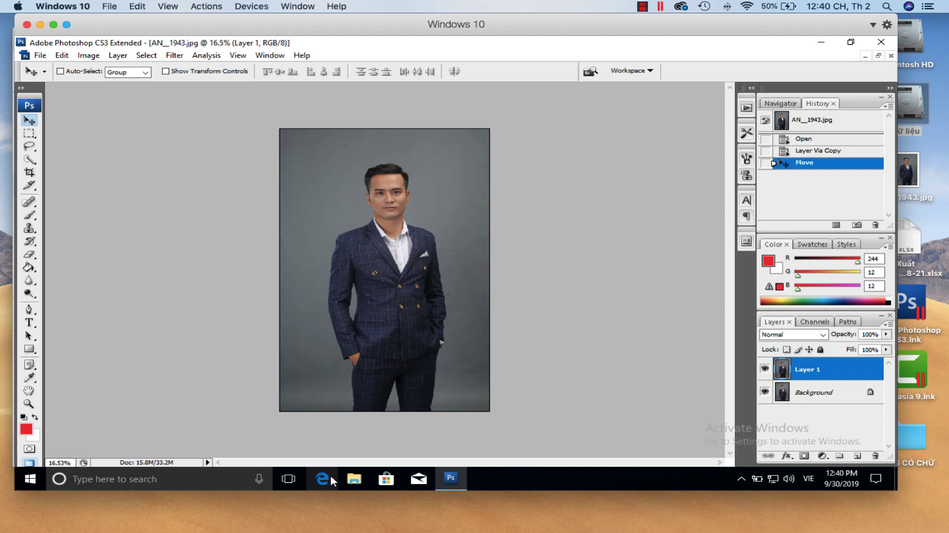
Step: Open Dữ liệu > ảnh banner vuong nency > 100 banner mẫu > 50 Facebook Timeline Cover Vol-1-psd
double_click(917, 97)
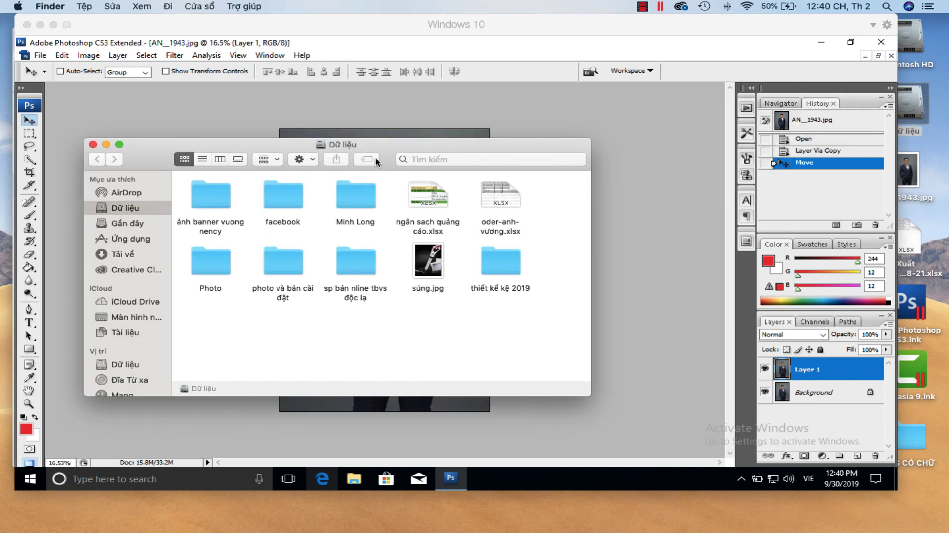
left_click_drag(234, 148, 548, 134)
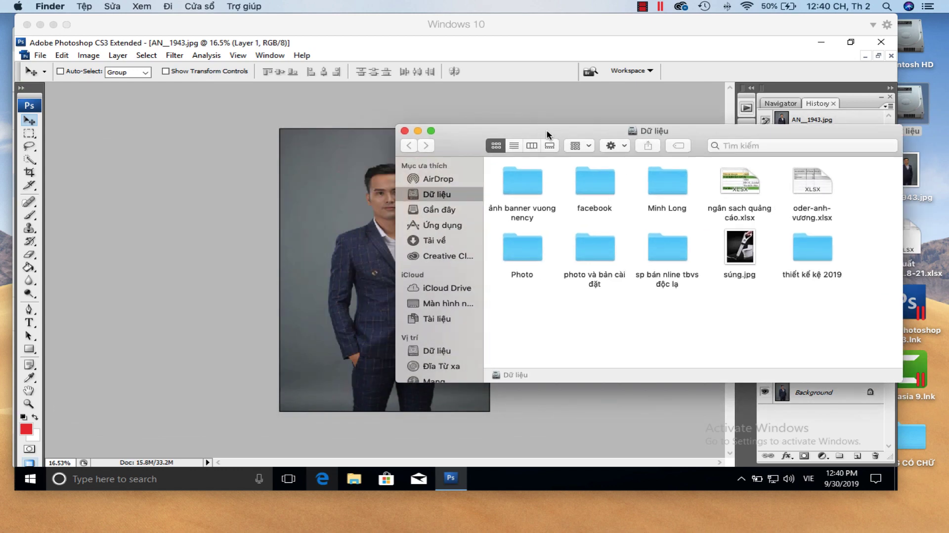
double_click(524, 189)
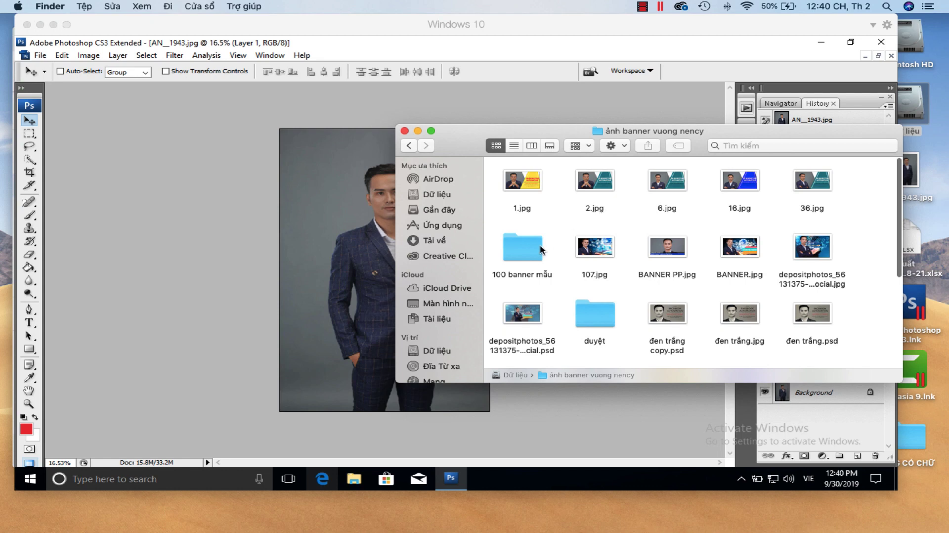
double_click(518, 246)
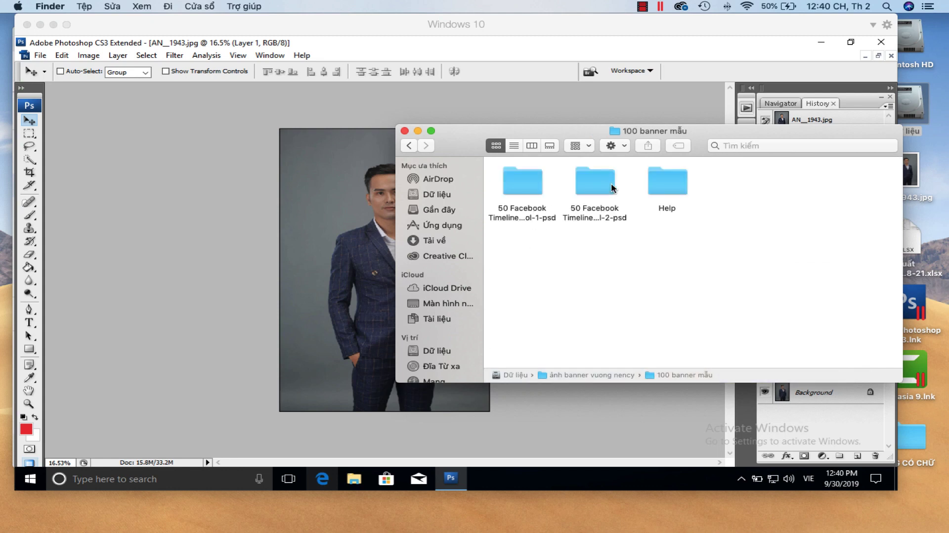
double_click(524, 186)
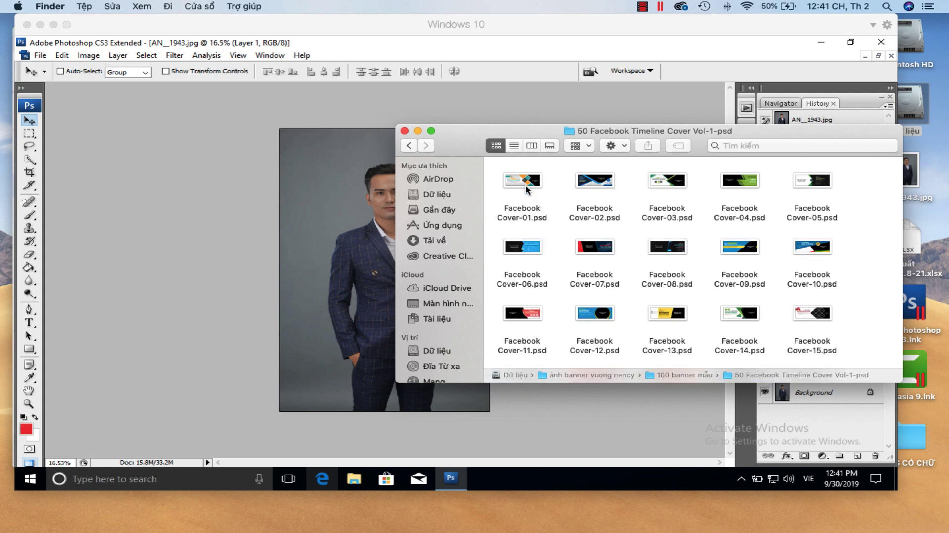
Step: Quick Look the Facebook Cover-09, Cover-08 and Cover-12 templates
left_click(739, 249)
key("space")
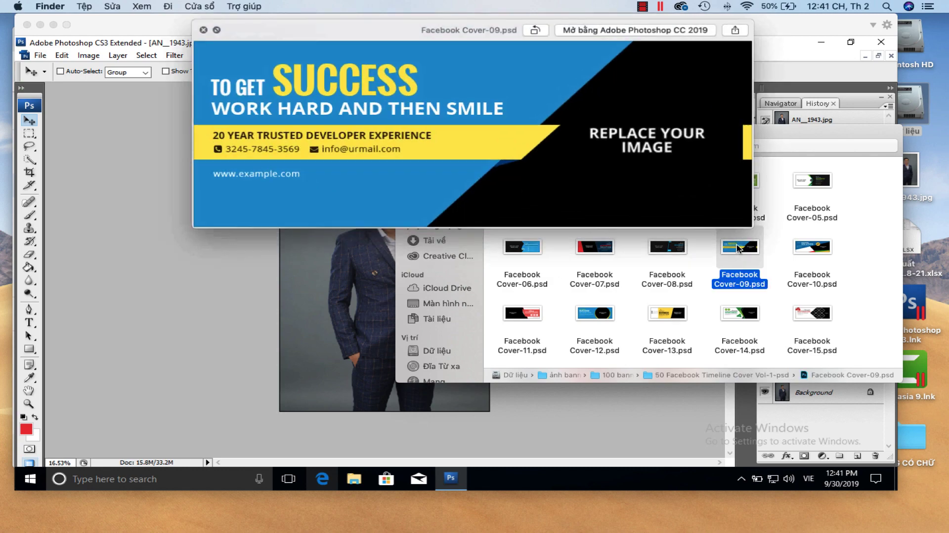
key("space")
left_click(680, 245)
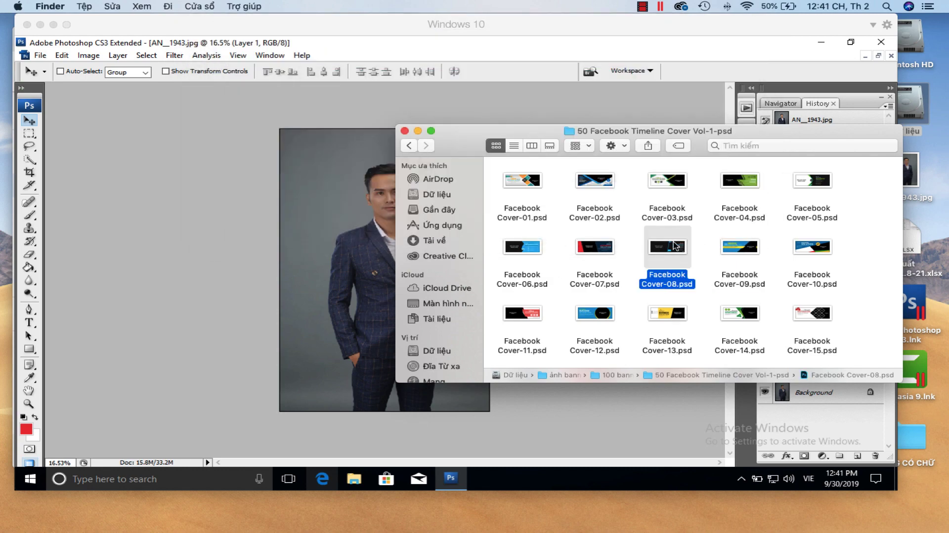
key("space")
key("space")
left_click(604, 311)
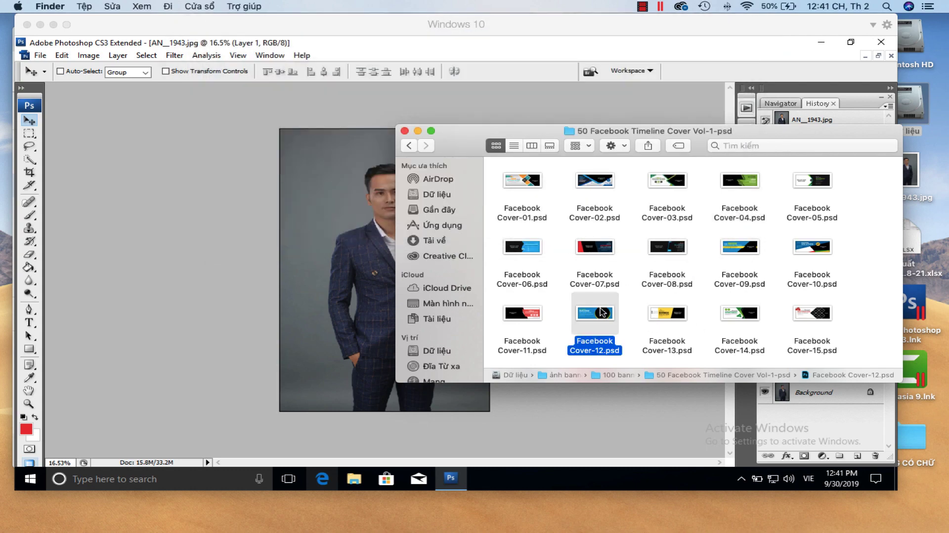
key("space")
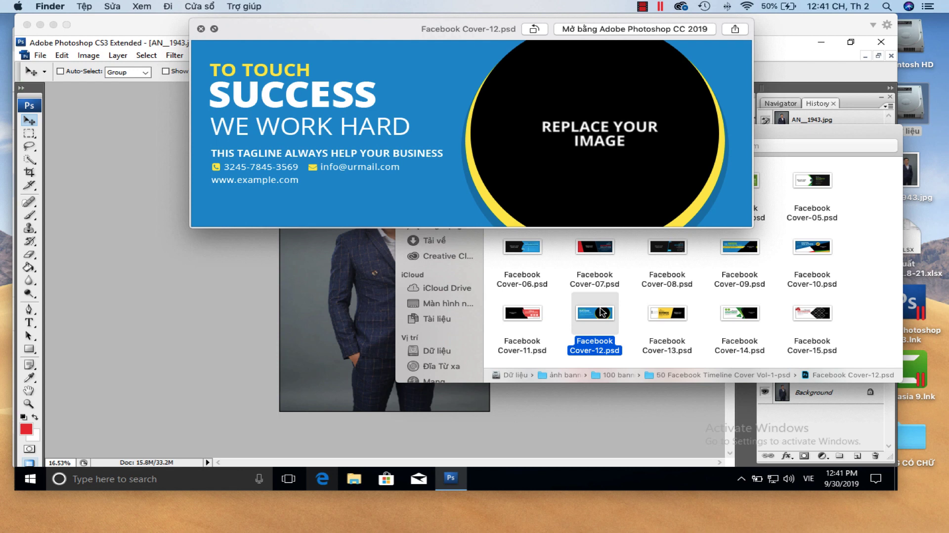
Step: Preview Facebook Cover-07.psd, then switch back to the Windows desktop
left_click(610, 286)
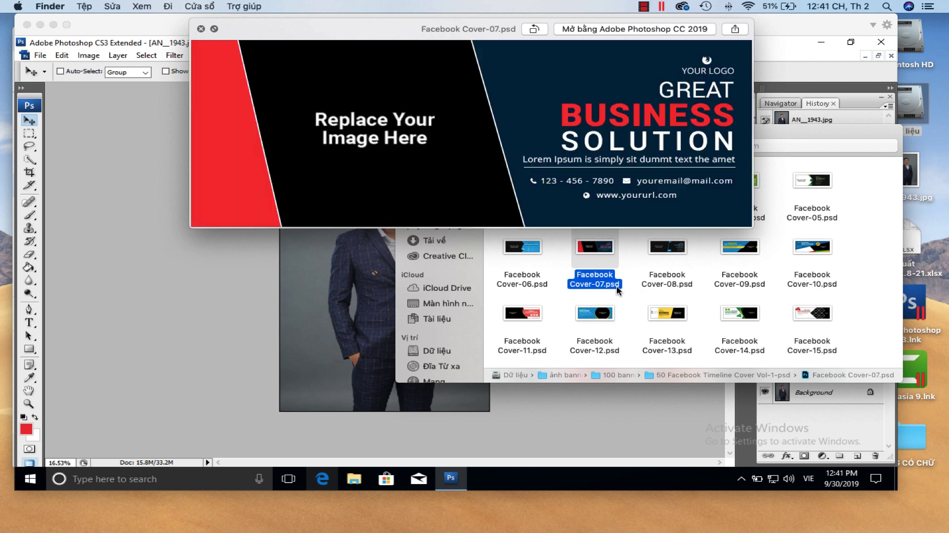
left_click(628, 296)
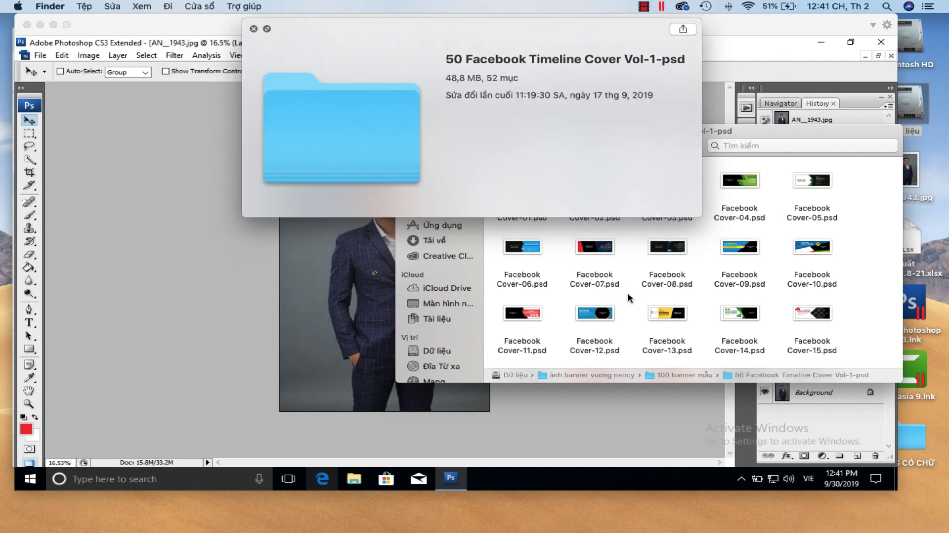
left_click(612, 251)
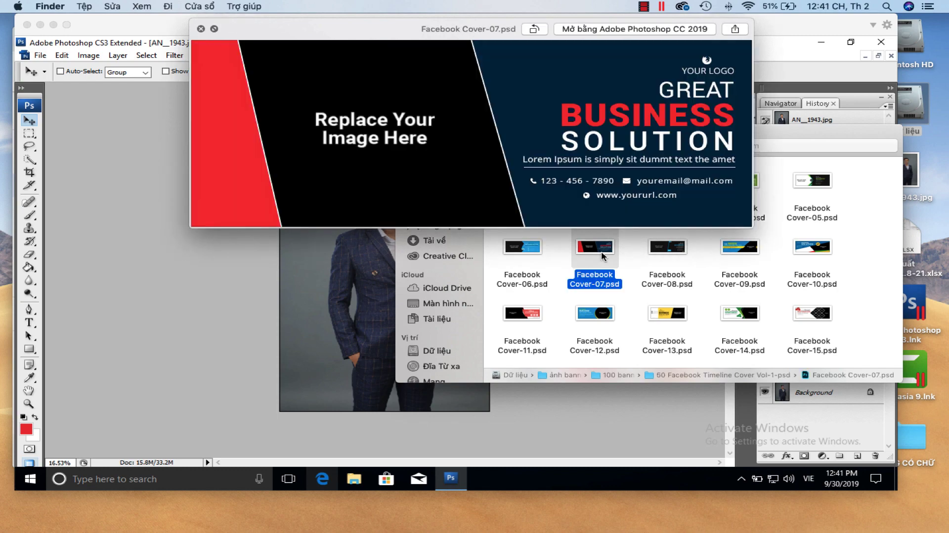
left_click(846, 221)
left_click(328, 474)
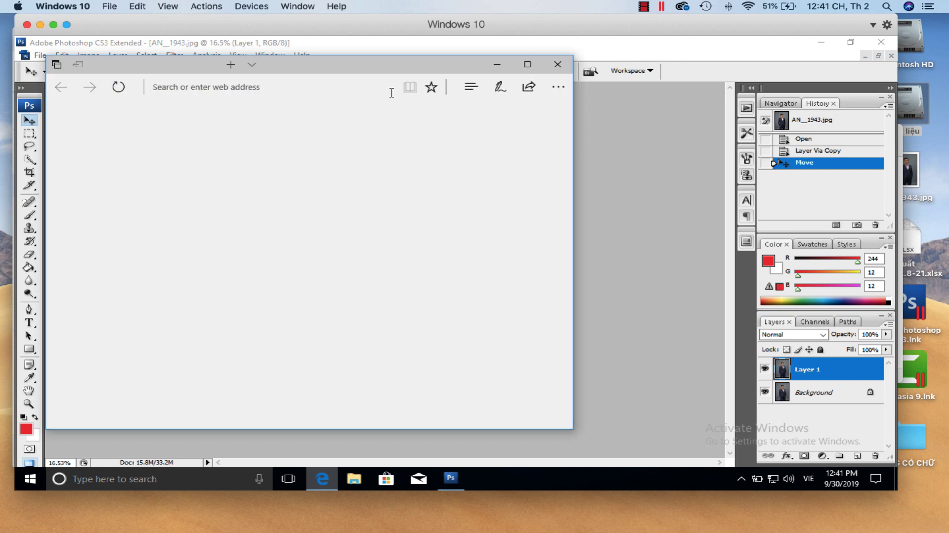
Step: Search Chrome in a new tab for 'ảnh bìa facebook file psd'
left_click(557, 64)
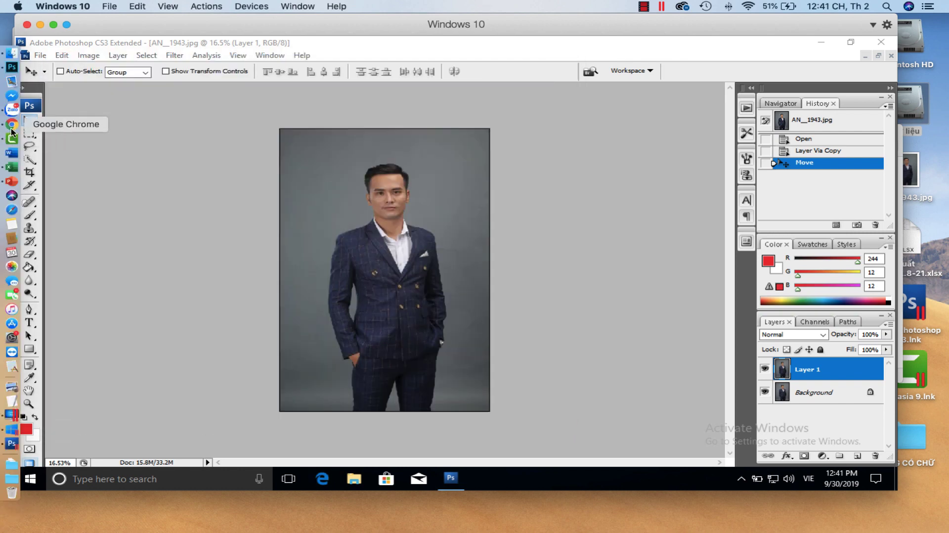
left_click(12, 124)
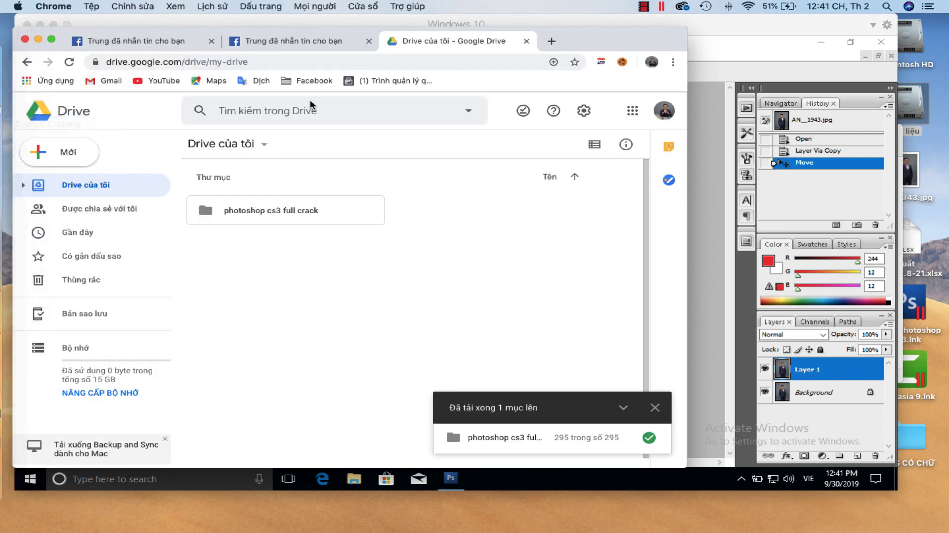
left_click(551, 41)
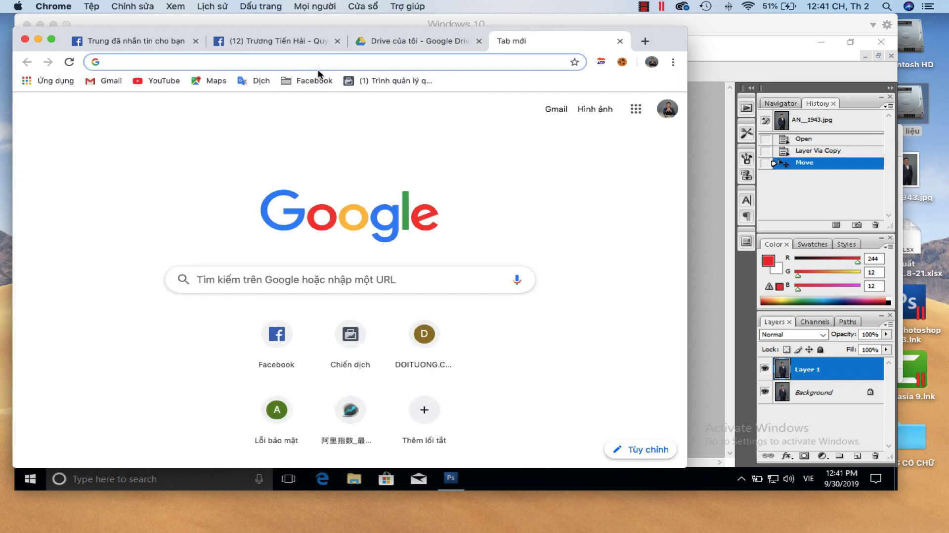
type("banner ")
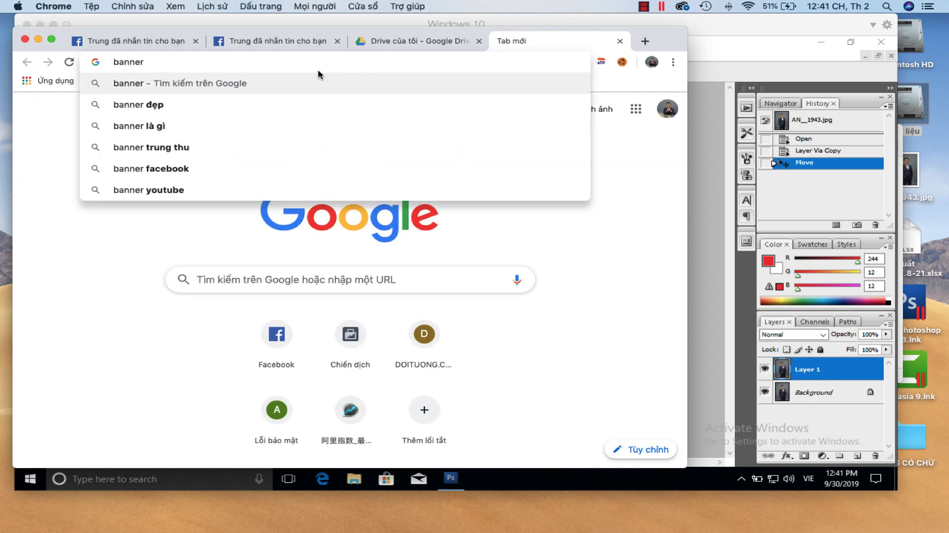
type("facb")
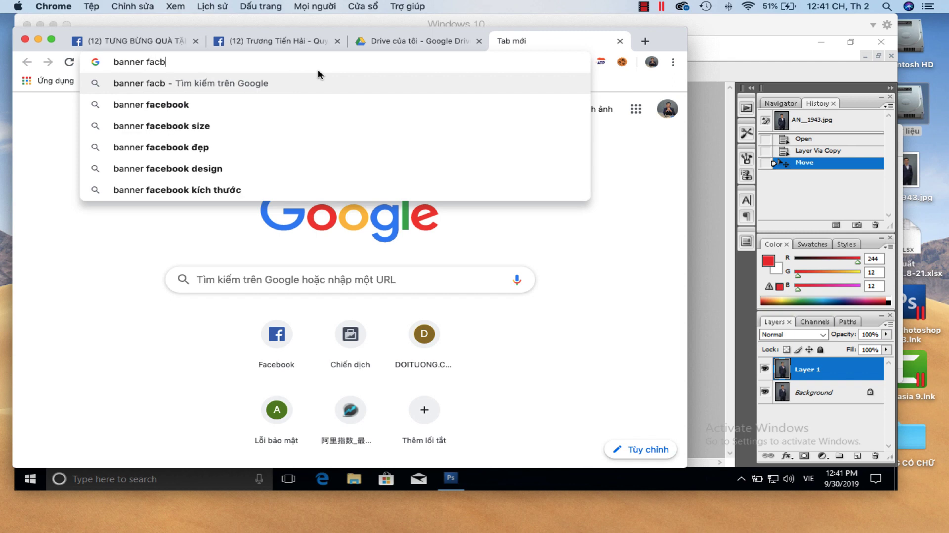
type("ôk")
key("BackSpace")
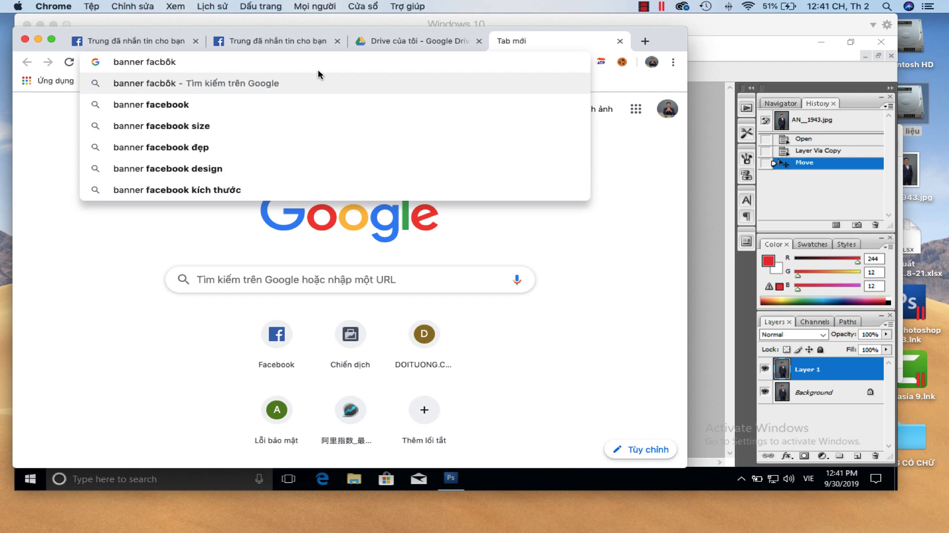
key("BackSpace")
type("oo")
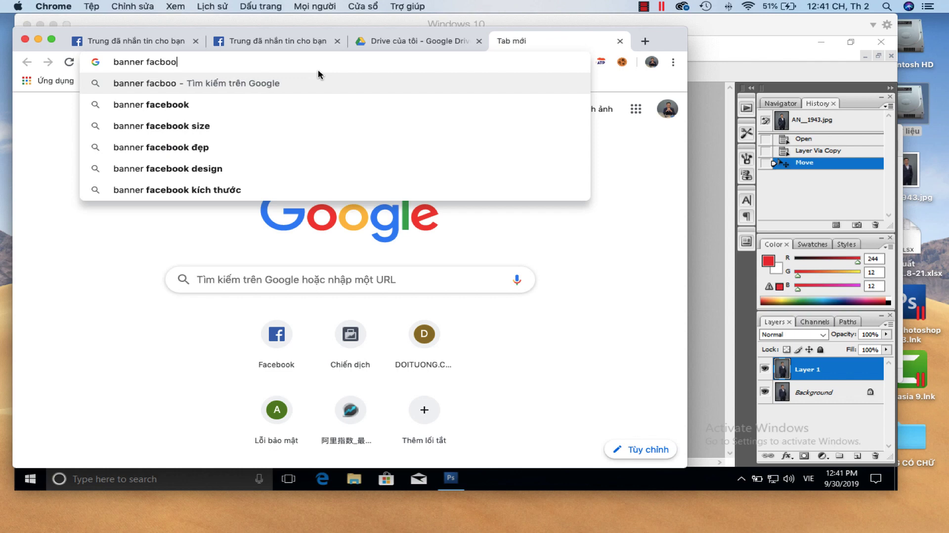
type("k file ")
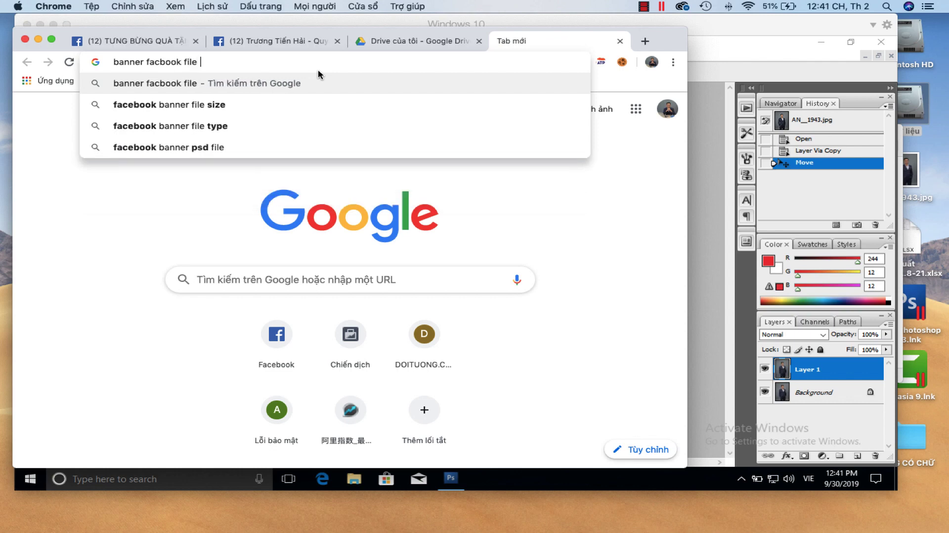
type("ph")
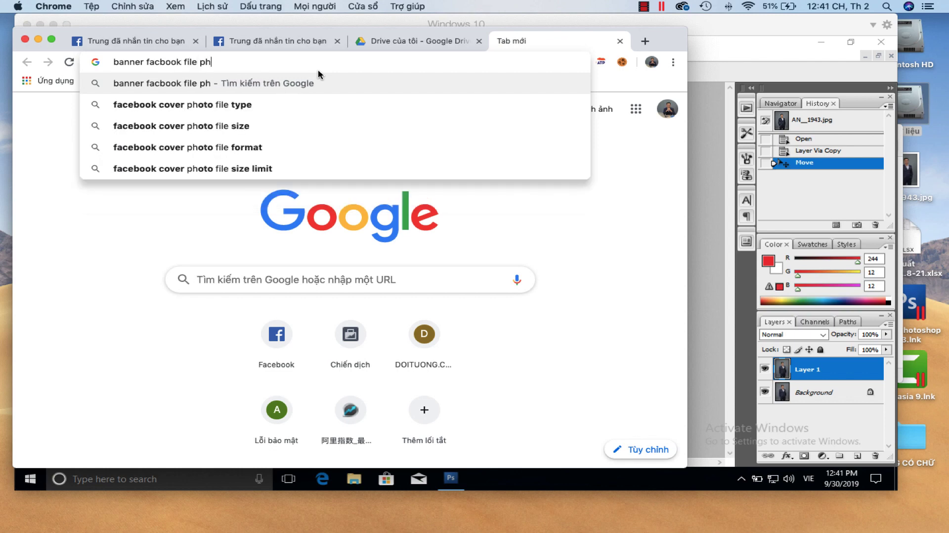
key("BackSpace")
key("BackSpace")
type("ps")
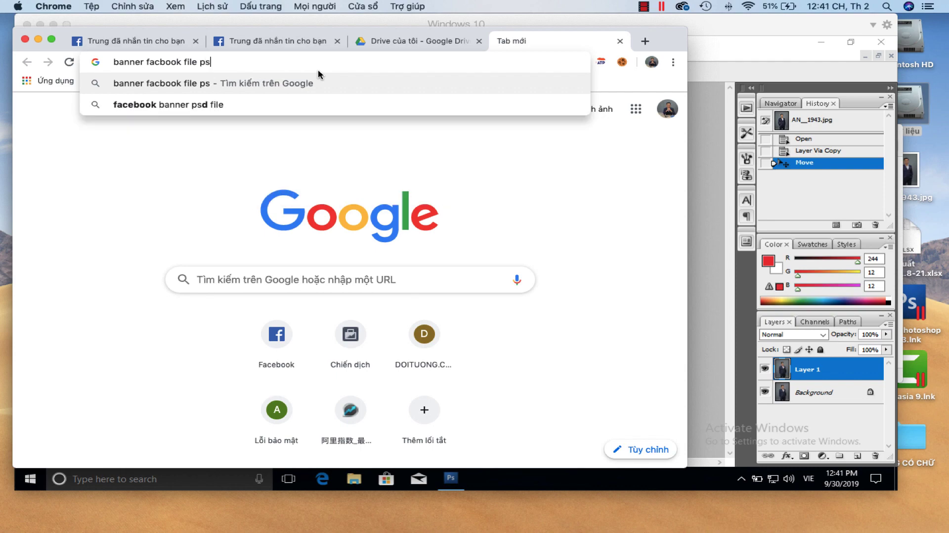
type("d")
left_click(277, 103)
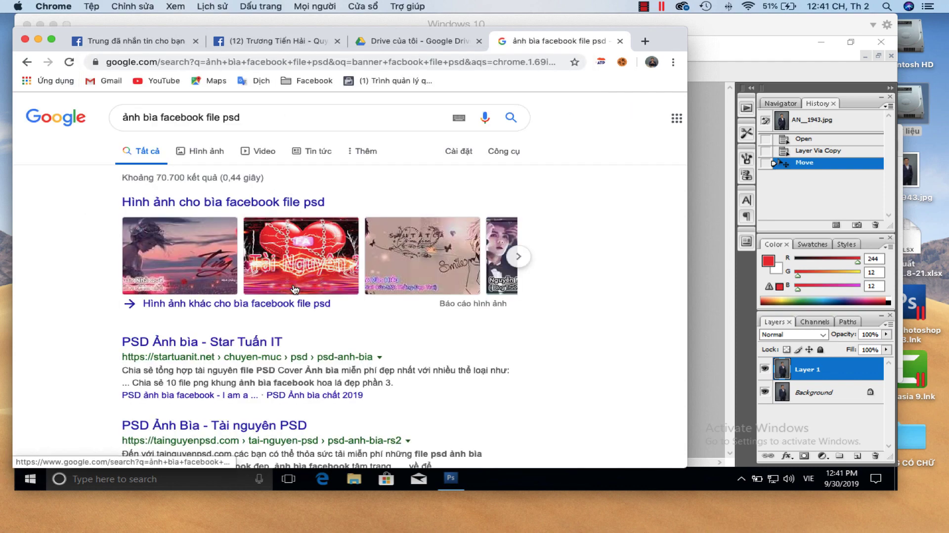
Step: Scroll through the search results, then close the search tab
scroll(295, 290, "down", 1)
scroll(295, 289, "down", 2)
scroll(295, 289, "down", 1)
scroll(295, 289, "down", 1)
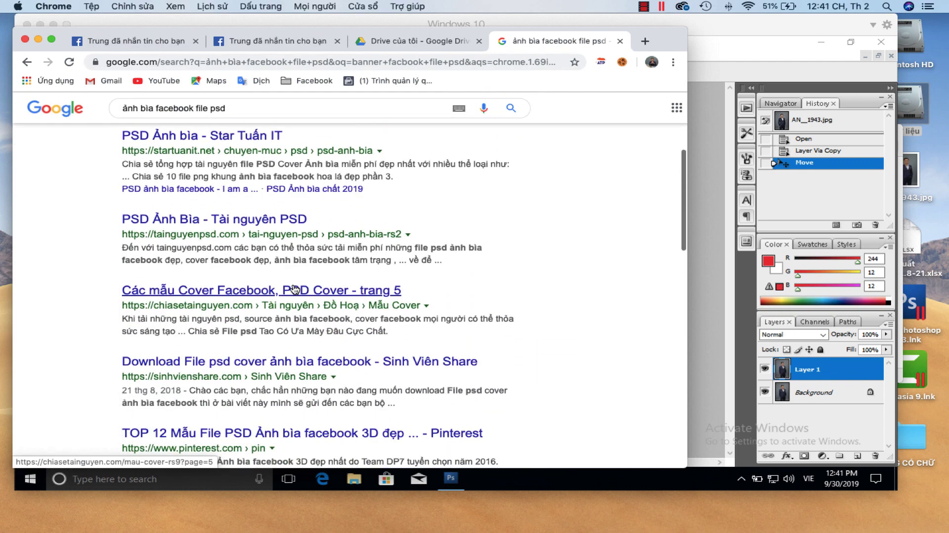
scroll(295, 289, "down", 5)
scroll(295, 289, "down", 2)
scroll(295, 290, "down", 1)
scroll(295, 290, "down", 1)
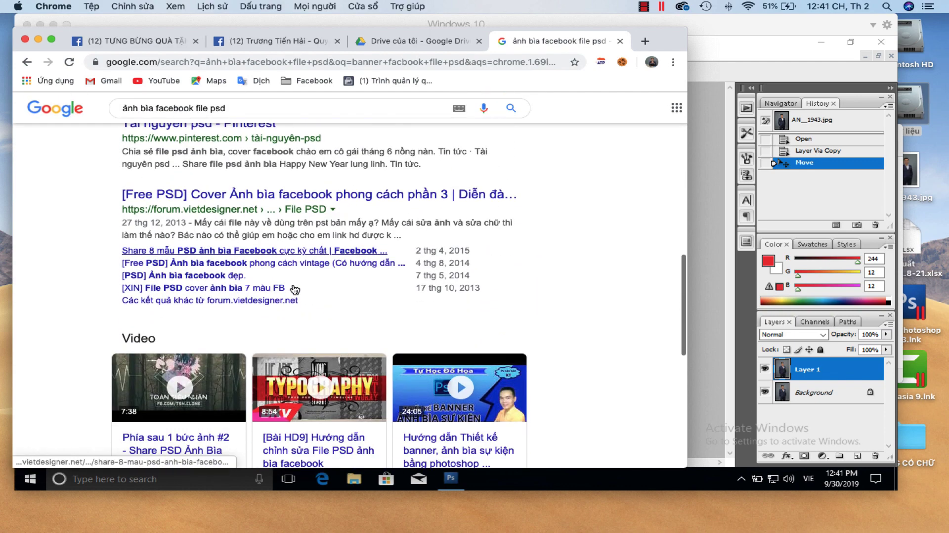
scroll(287, 285, "up", 1)
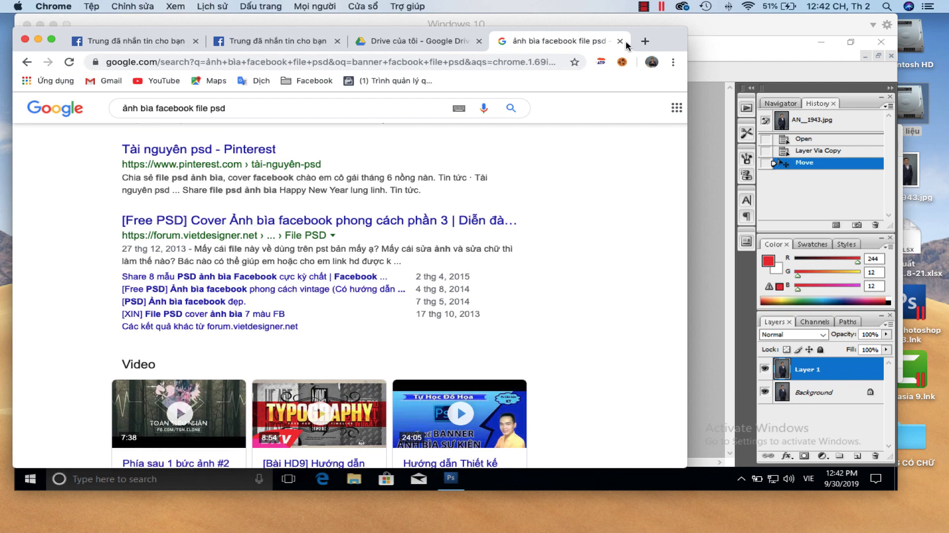
left_click(620, 41)
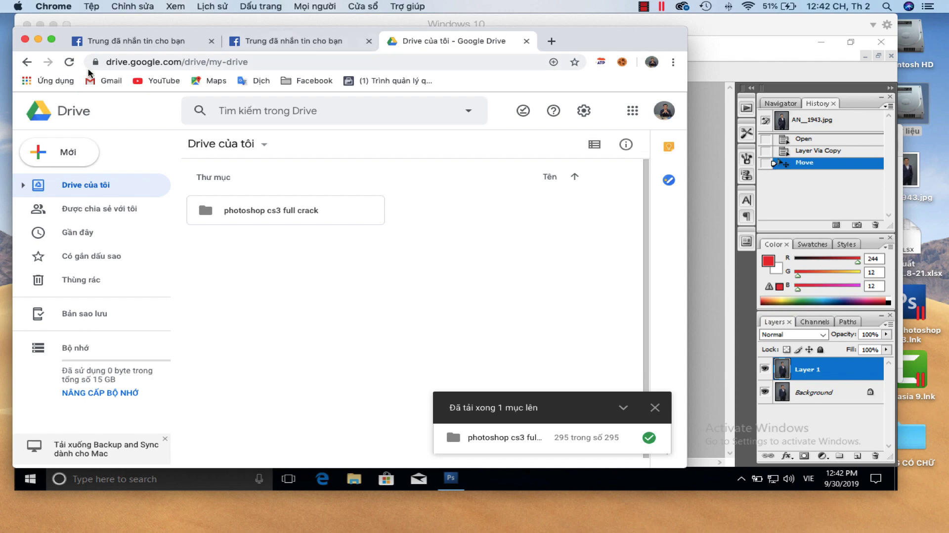
Step: Close Chrome and browse Dữ liệu to the 50 Facebook Timeline Cover Vol-1-psd folder
left_click(23, 41)
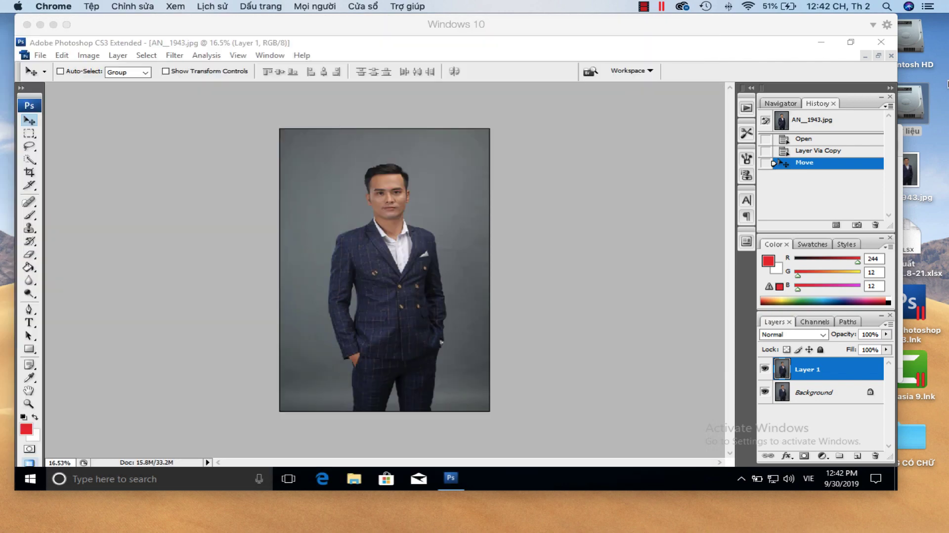
double_click(911, 100)
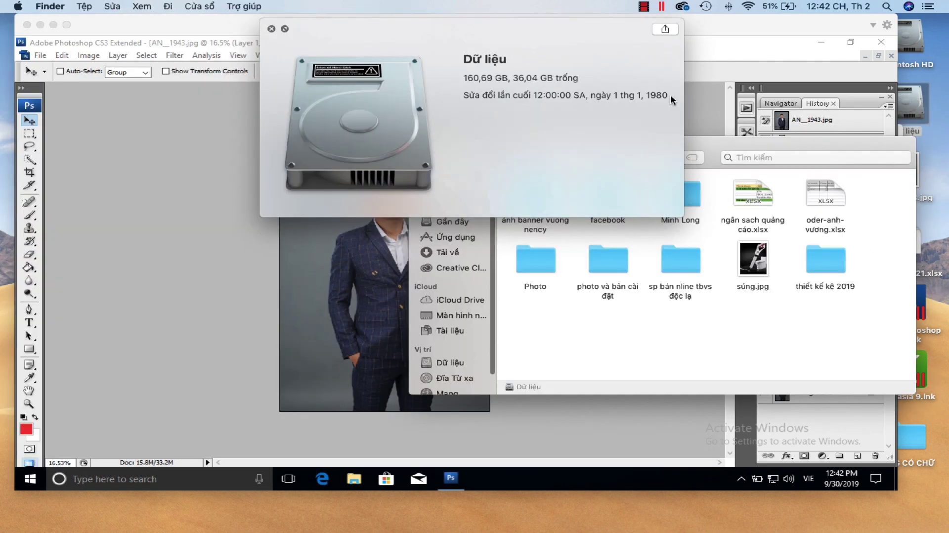
key("space")
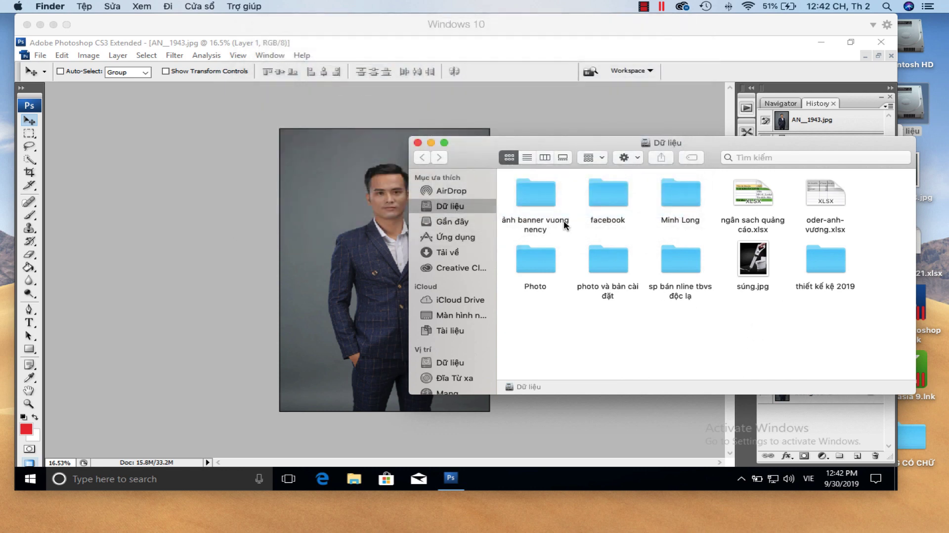
double_click(528, 197)
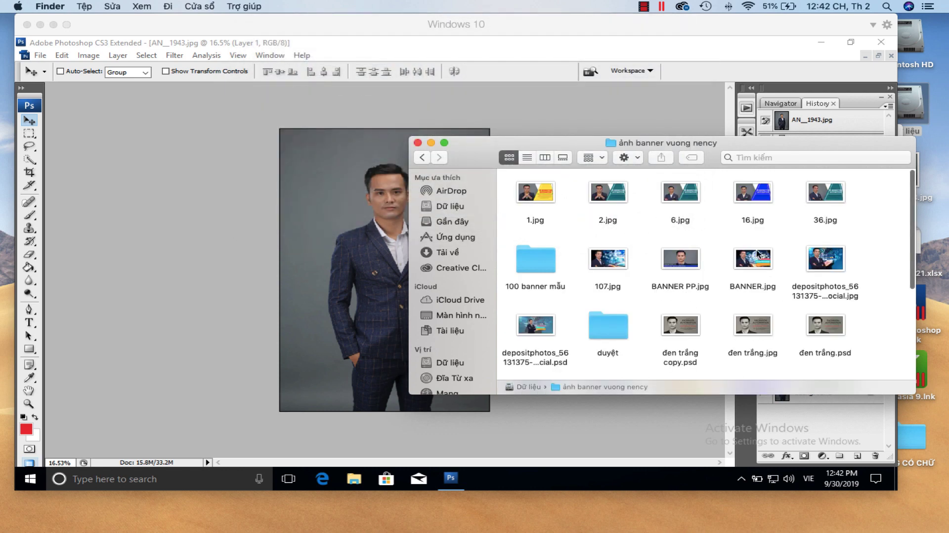
double_click(539, 258)
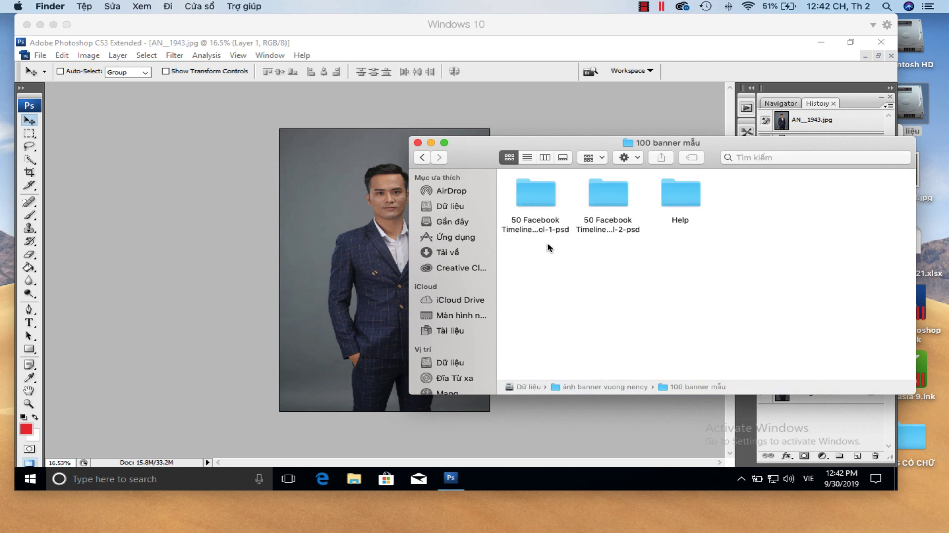
left_click(530, 192)
double_click(530, 190)
Step: Preview Facebook Cover-06 and Cover-08, then drag Facebook Cover-08.psd onto Photoshop
left_click(547, 250)
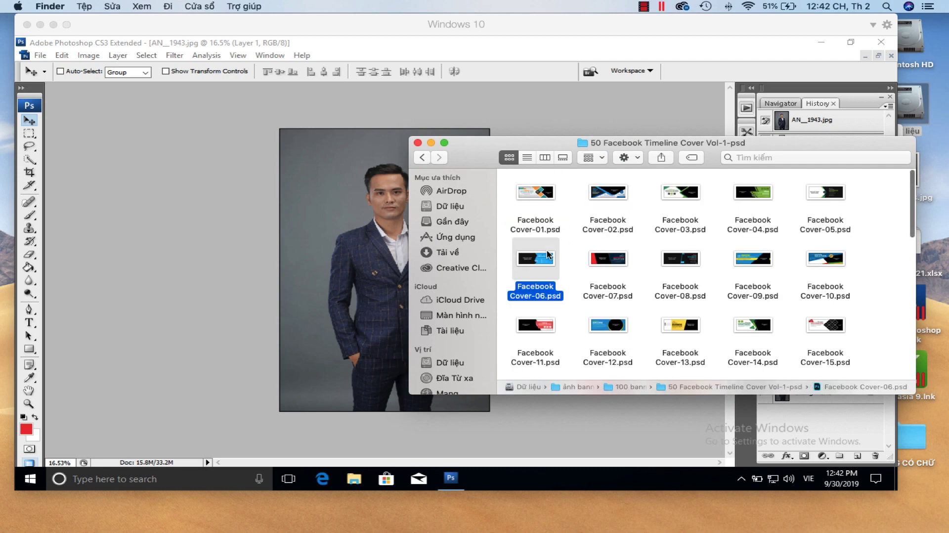
key("space")
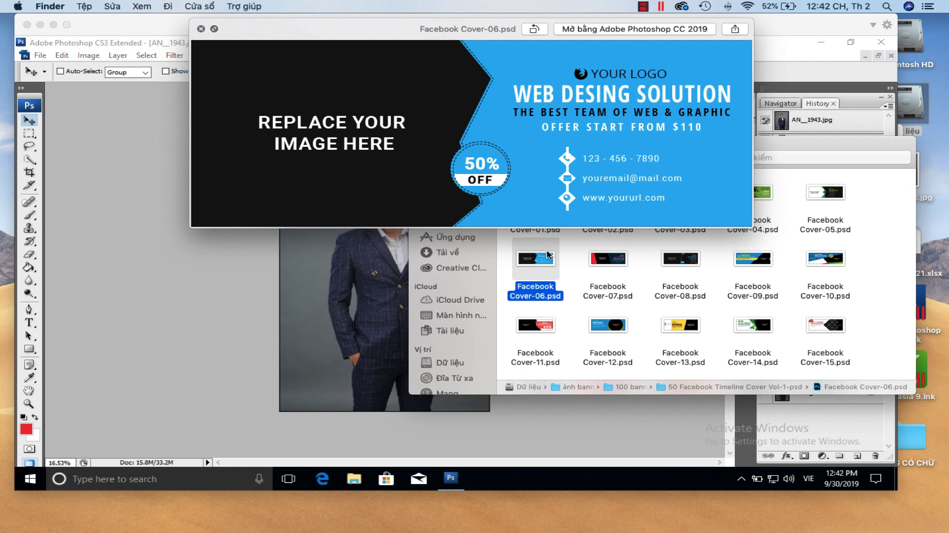
key("space")
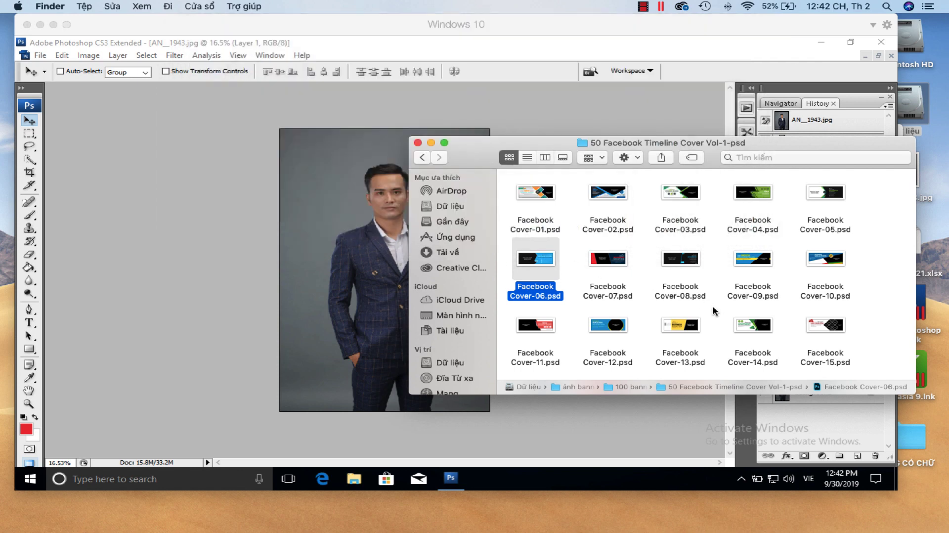
left_click(683, 267)
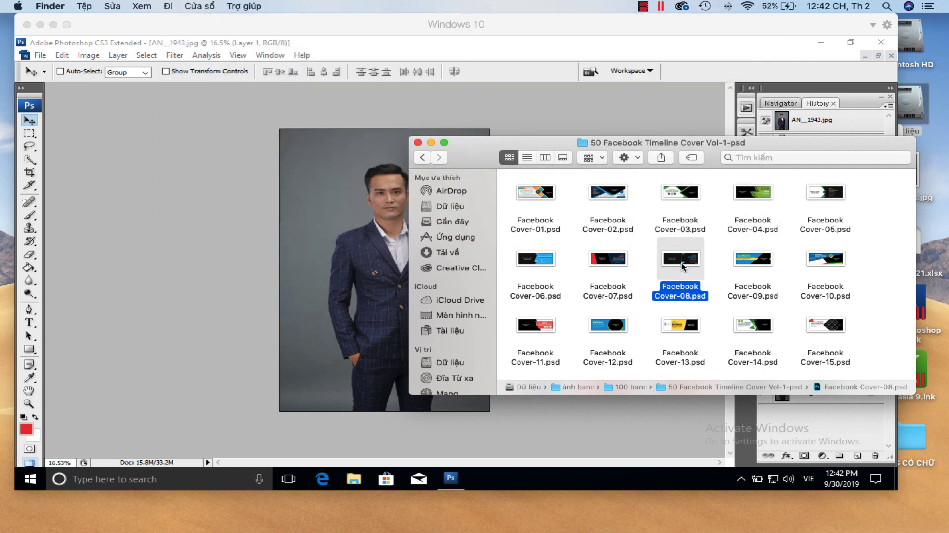
key("space")
key("space")
left_click_drag(682, 267, 207, 249)
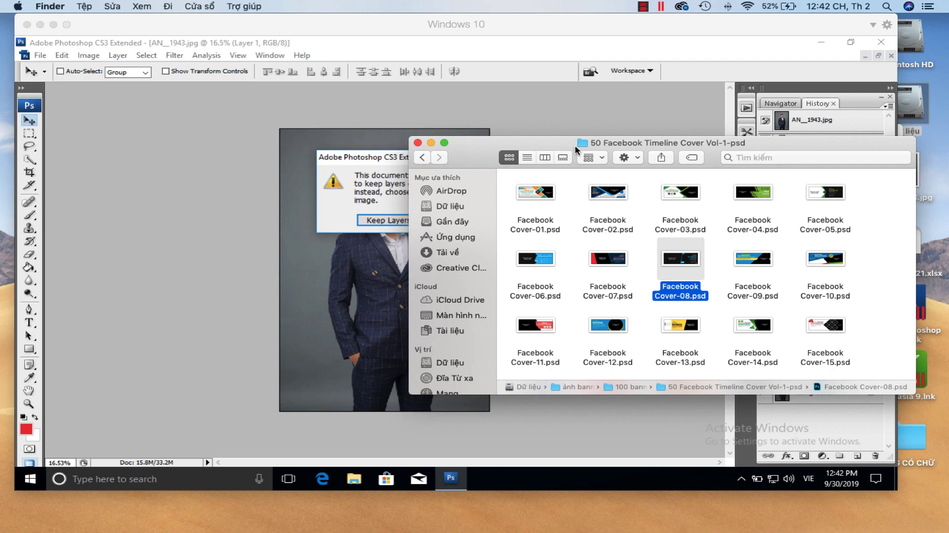
Step: Open Facebook Cover-08.psd with layers kept, dismiss the missing-fonts warning, then close it
mouse_move(575, 145)
left_mouse_down()
mouse_move(600, 149)
mouse_move(680, 250)
left_mouse_up()
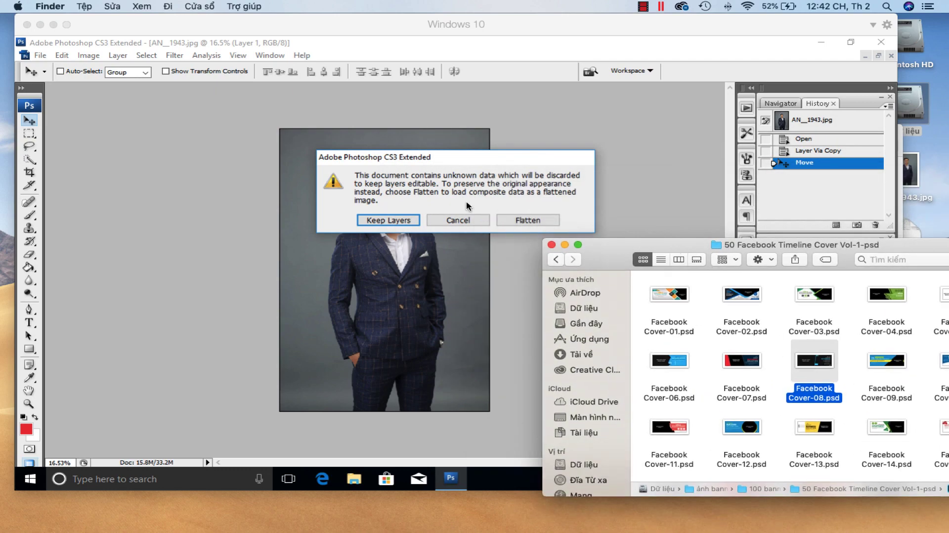
left_click(415, 221)
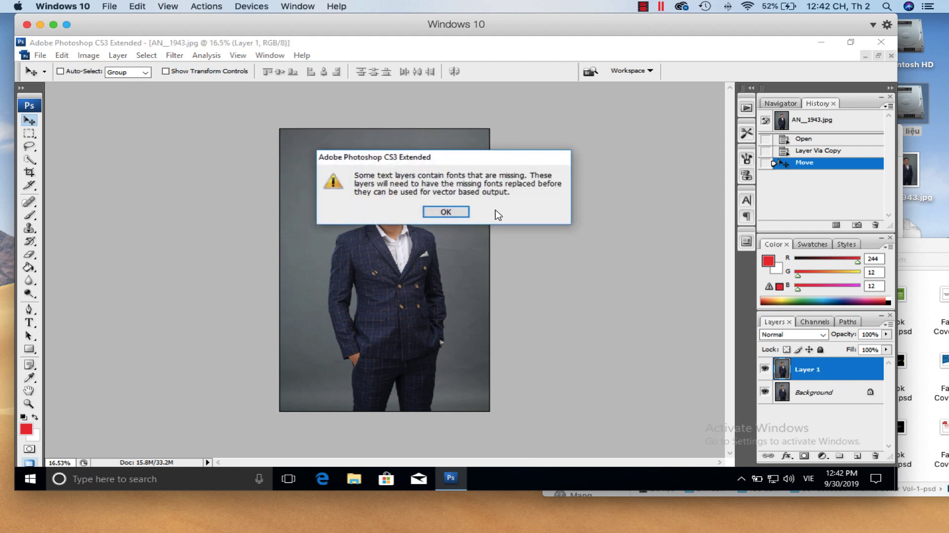
left_click(457, 214)
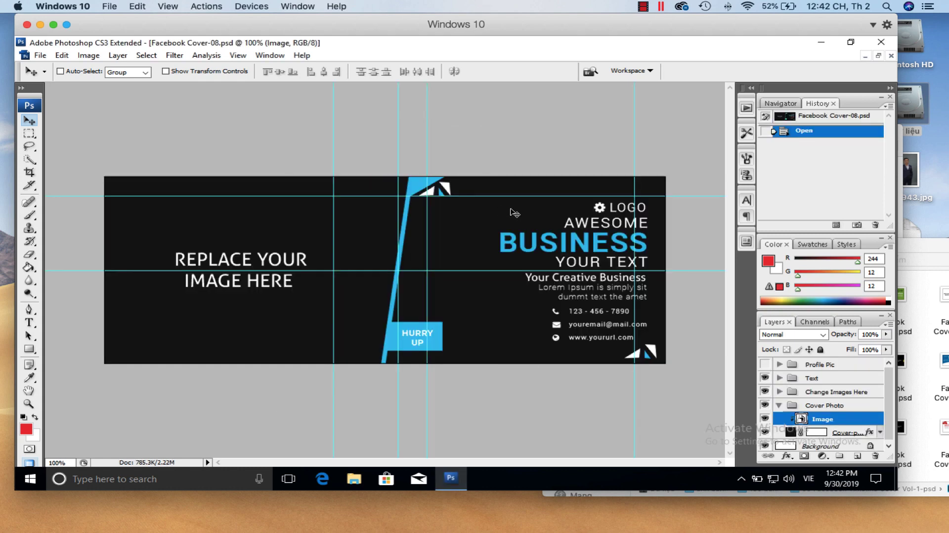
left_click(789, 105)
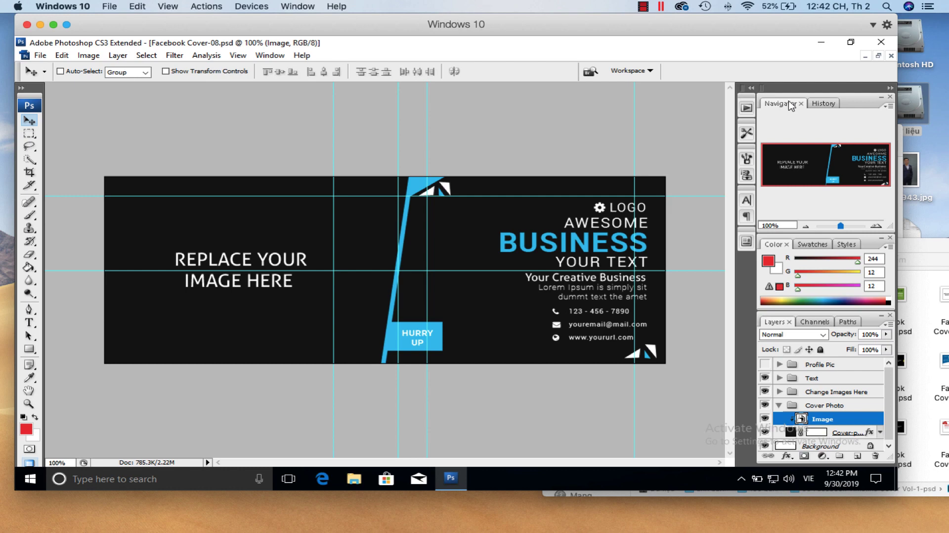
left_click(822, 103)
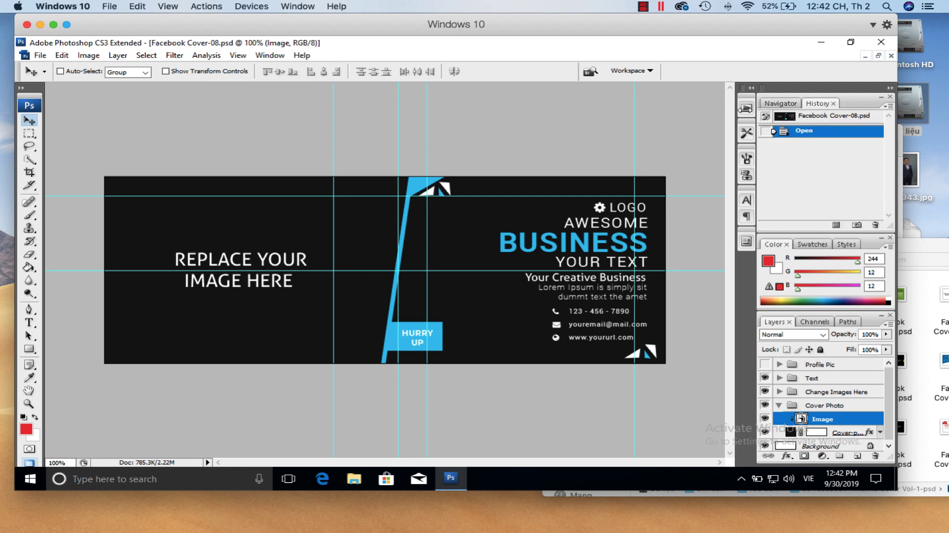
left_click(892, 56)
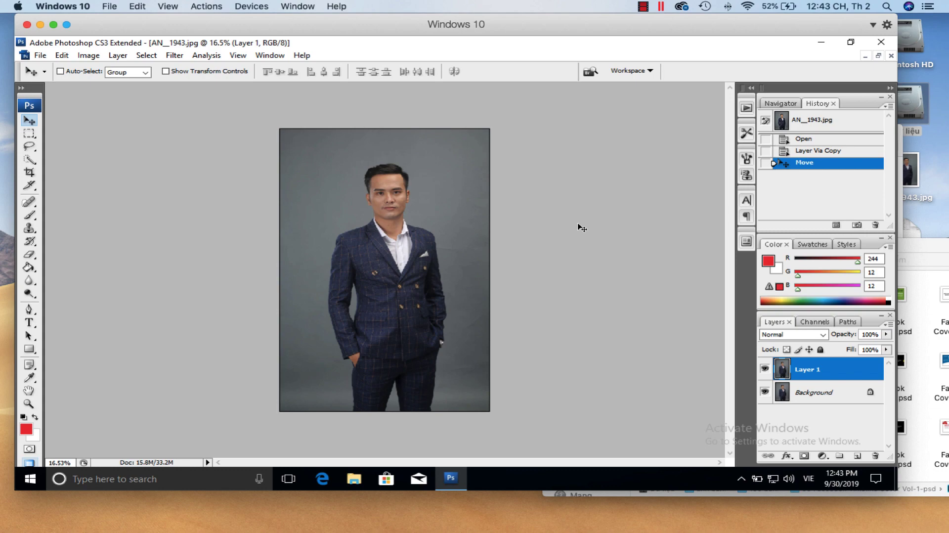
Step: Bring up the Open dialog at Desktop and drag Facebook Cover-08.psd from Finder to the Desktop
key("ctrl+o")
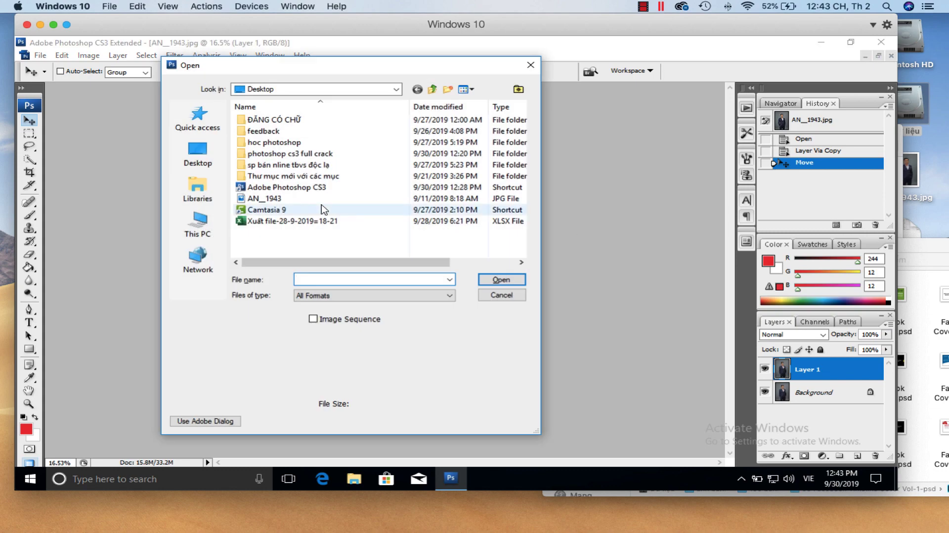
left_click(200, 158)
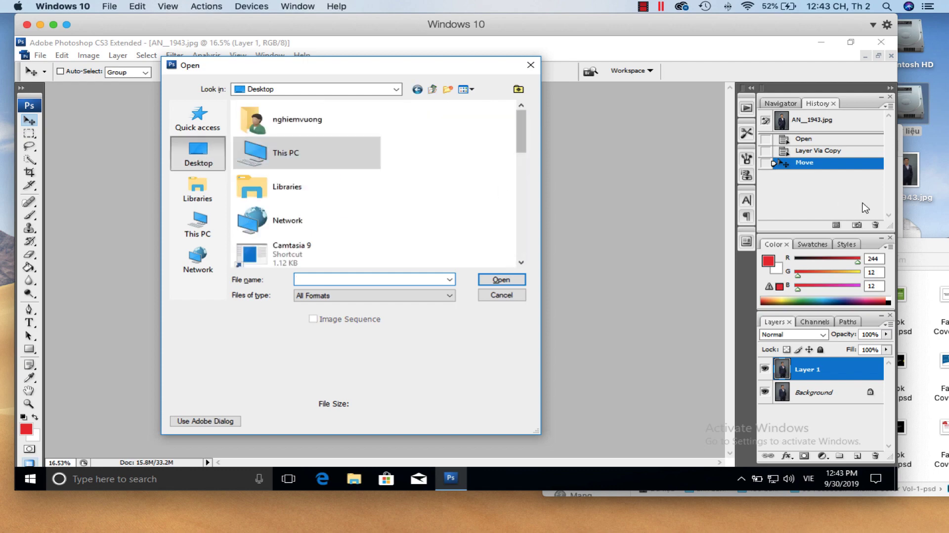
left_click(926, 248)
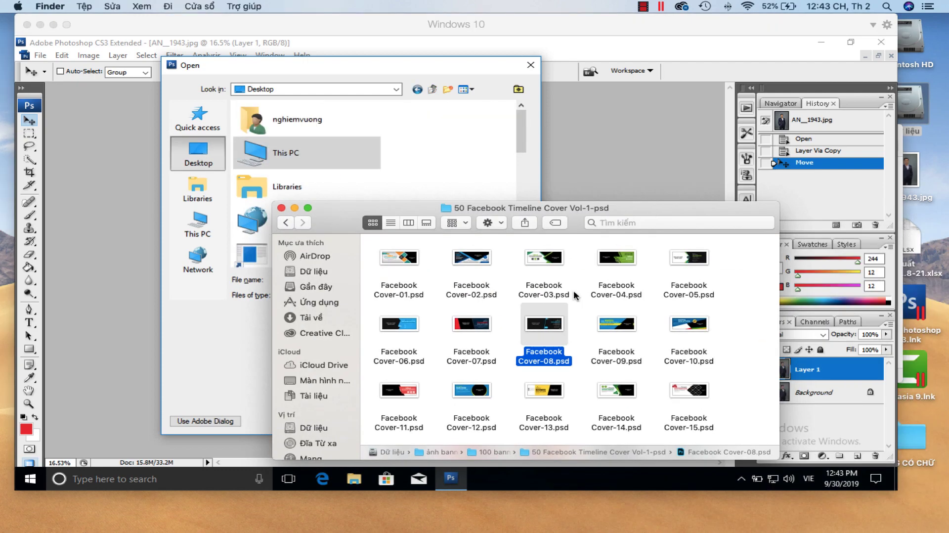
mouse_move(549, 336)
left_mouse_down()
mouse_move(819, 281)
mouse_move(924, 509)
left_mouse_up()
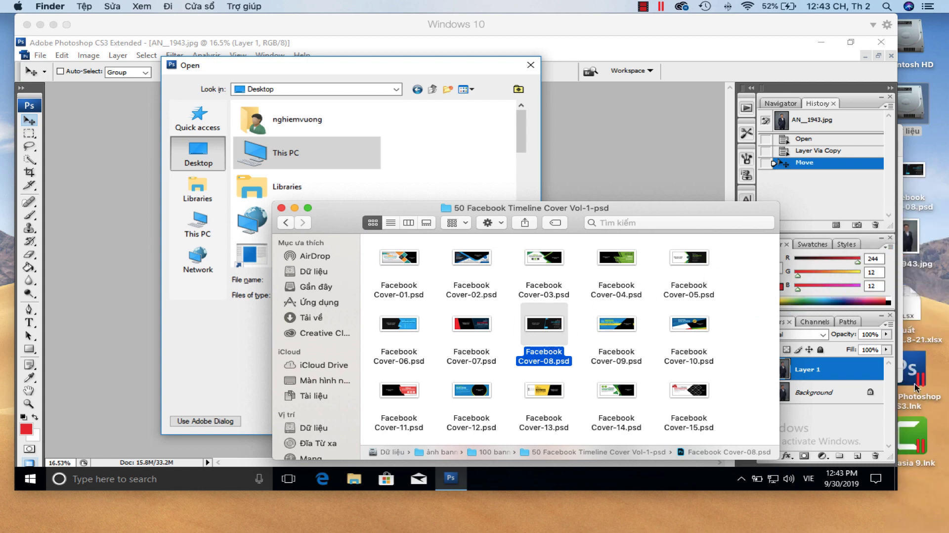
Step: Close both Finder windows and open Facebook Cover-08.psd from the Open dialog's Desktop list
left_click(281, 208)
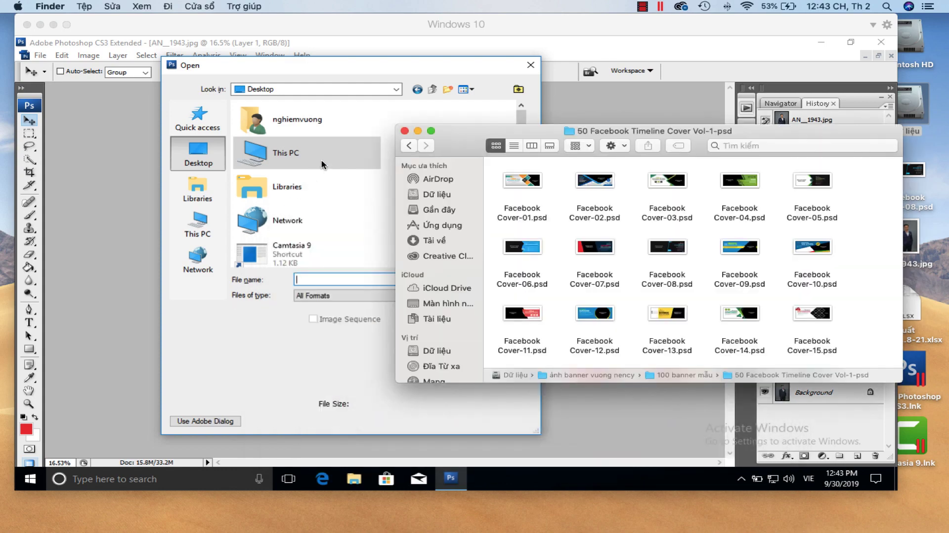
left_click(405, 131)
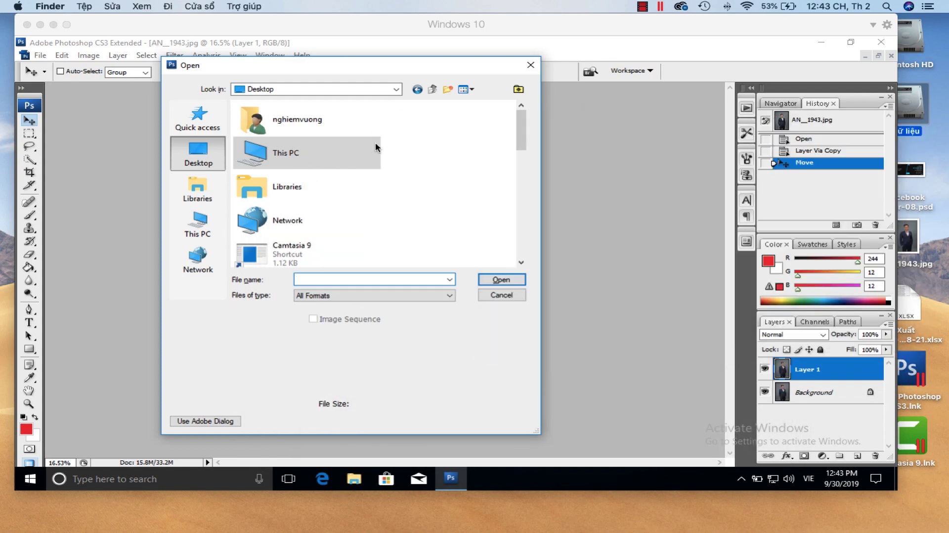
left_click(349, 155)
left_click_drag(521, 130, 529, 238)
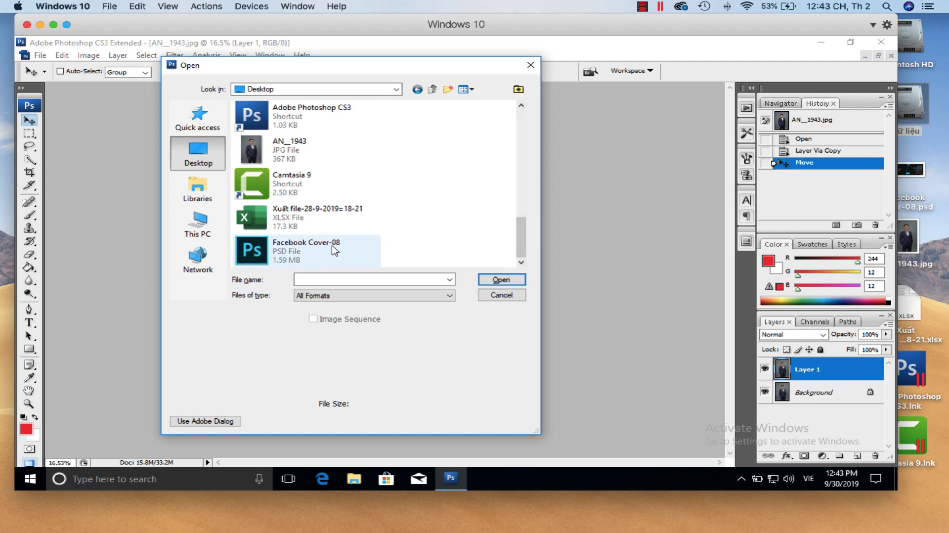
double_click(296, 253)
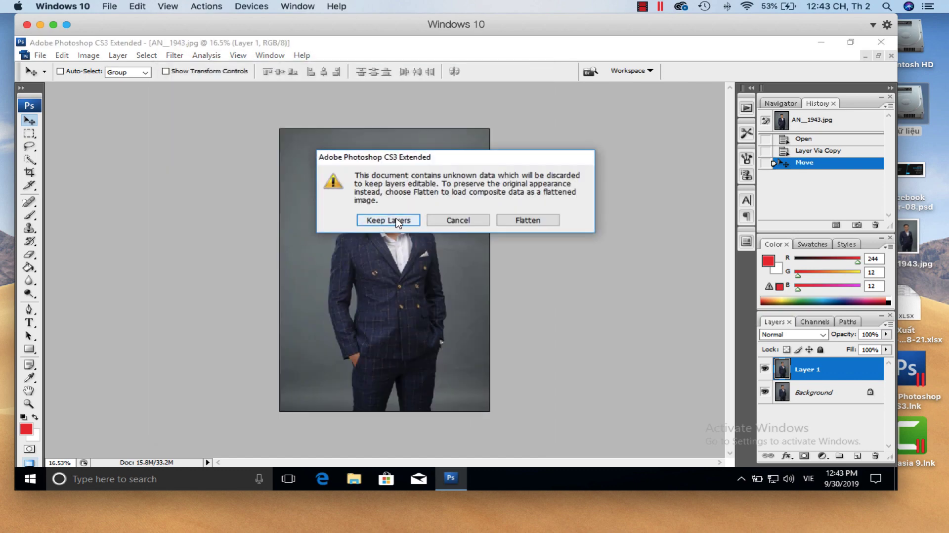
Step: Open Facebook Cover-08.psd with its layers kept and float it beside the active AN__1943.jpg portrait
left_click(390, 219)
left_click(446, 212)
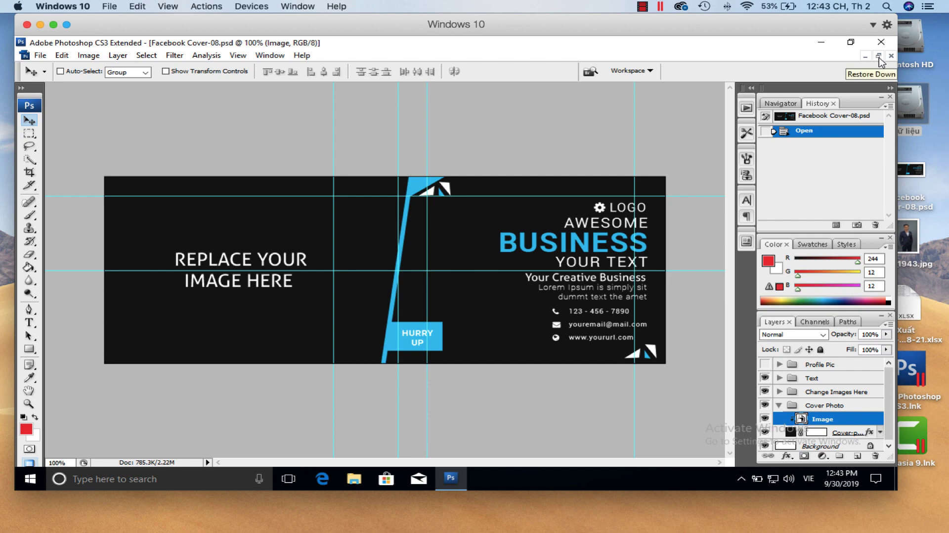
left_click(878, 56)
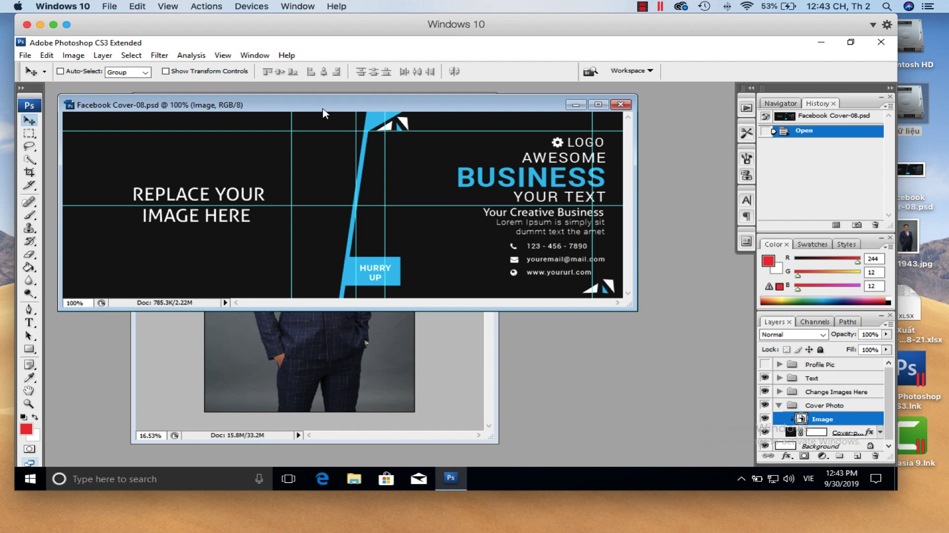
mouse_move(321, 112)
left_mouse_down()
mouse_move(440, 109)
mouse_move(521, 147)
left_mouse_up()
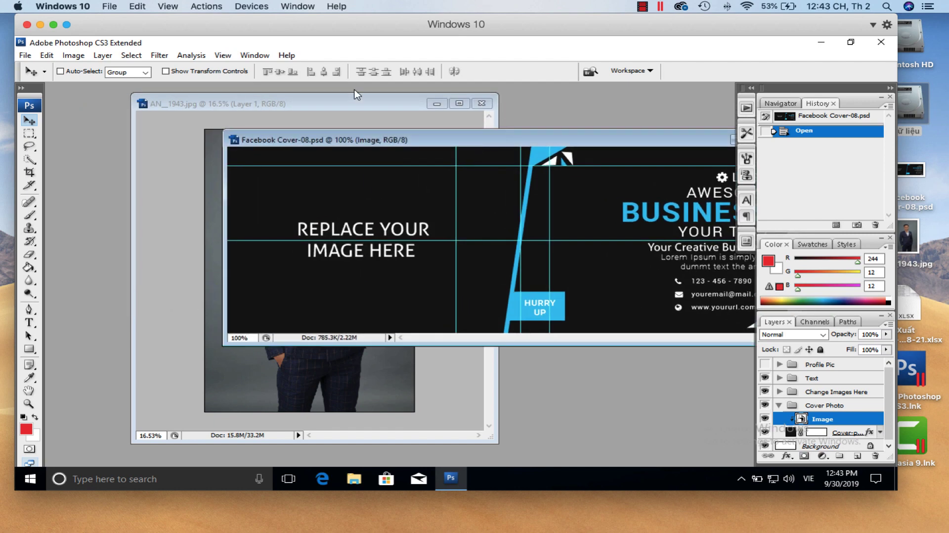
left_click(351, 97)
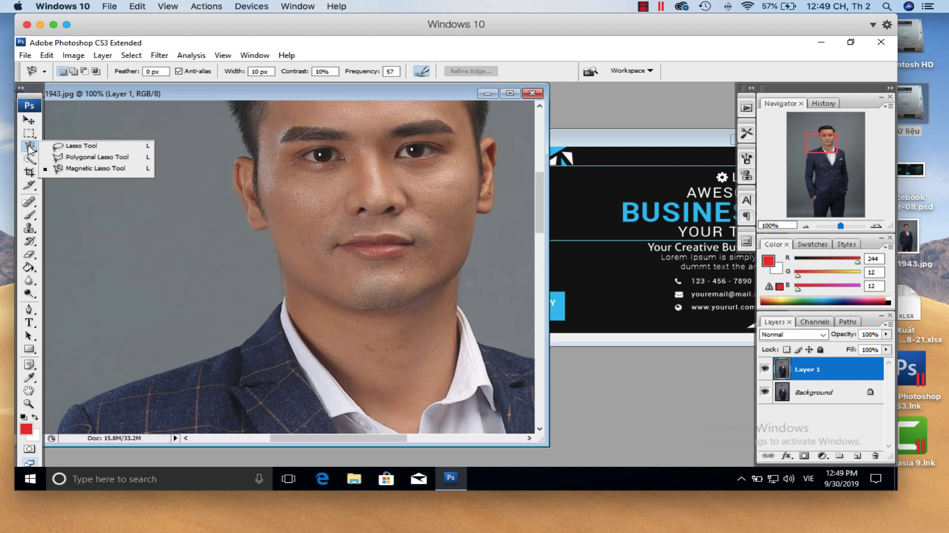
Step: Make the plain freehand Lasso Tool the active selection tool
left_click(29, 148)
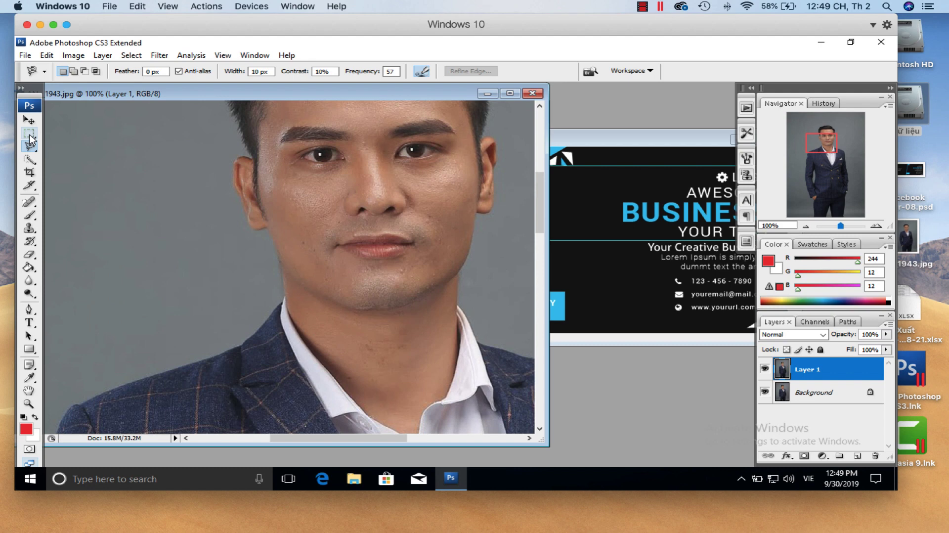
left_click(31, 135)
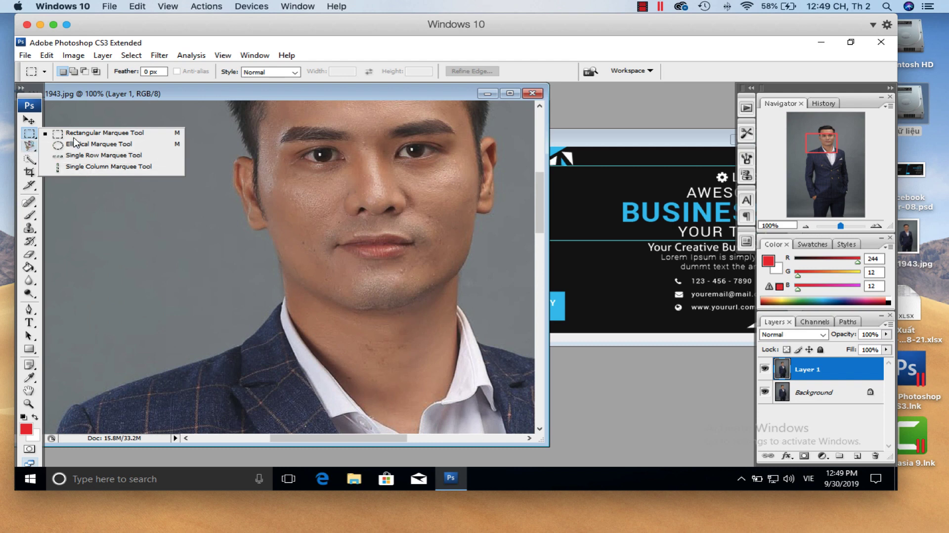
left_click(31, 147)
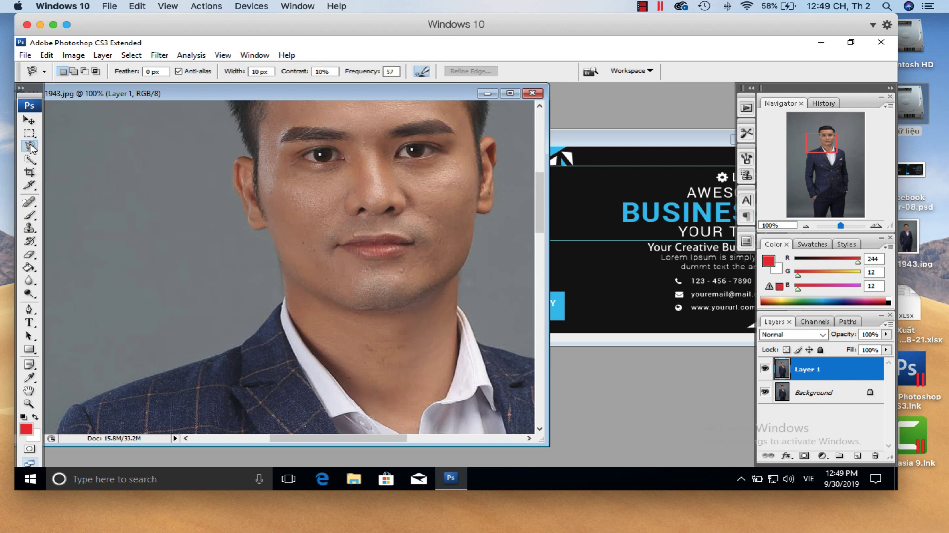
right_click(31, 147)
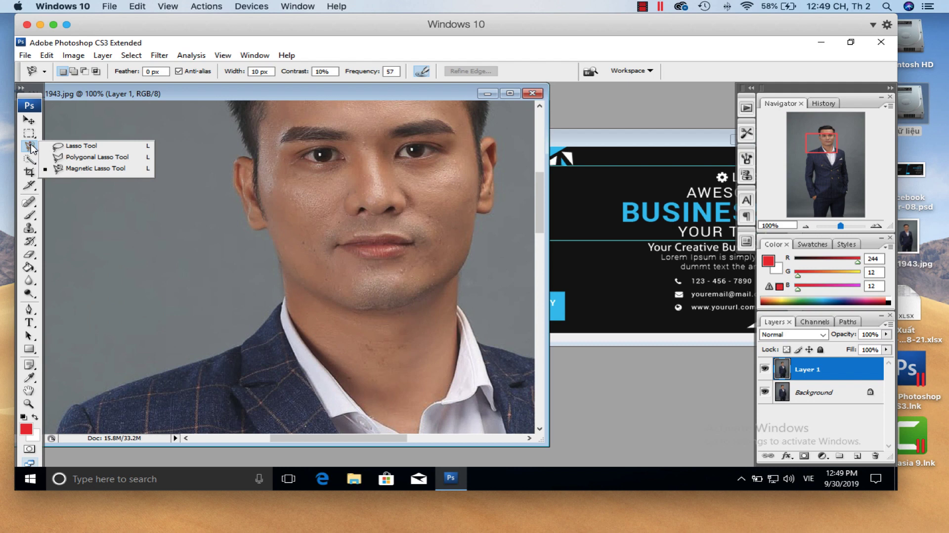
left_click(88, 145)
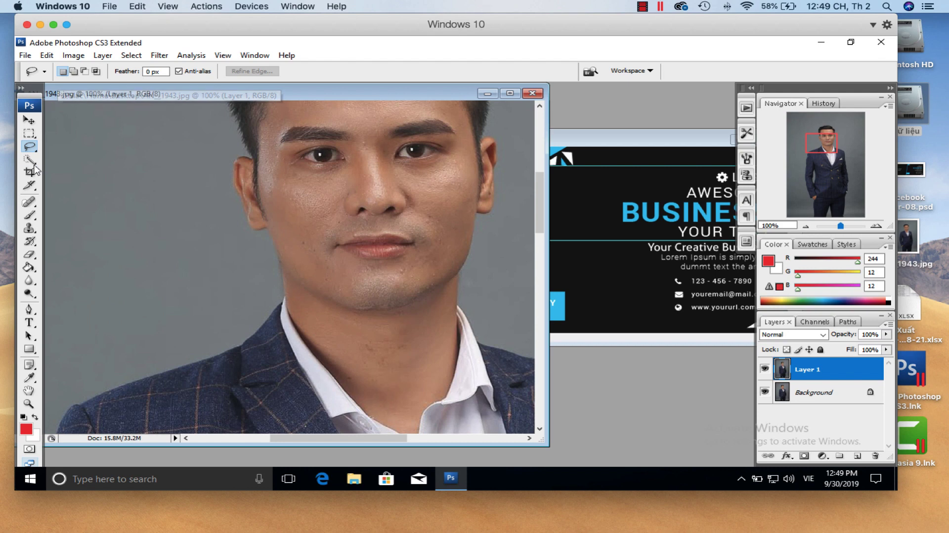
right_click(31, 147)
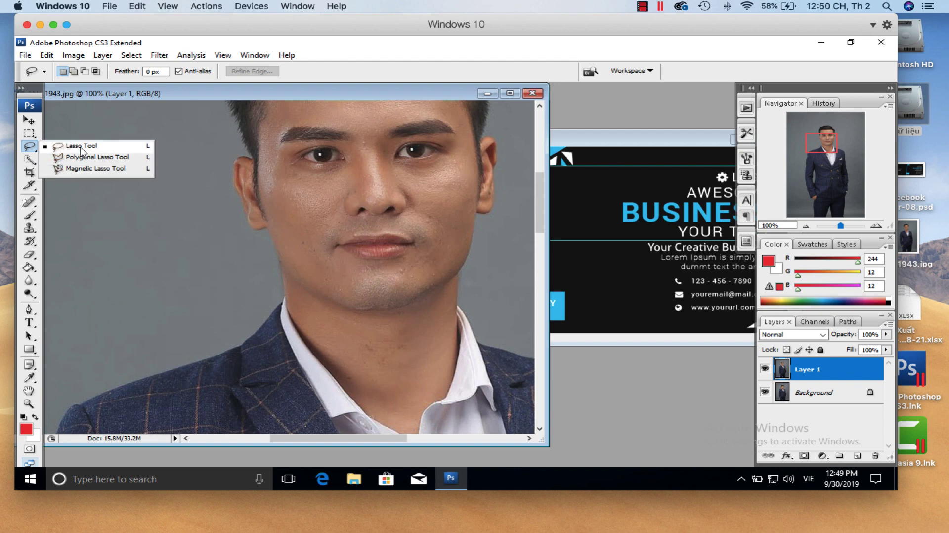
left_click(81, 150)
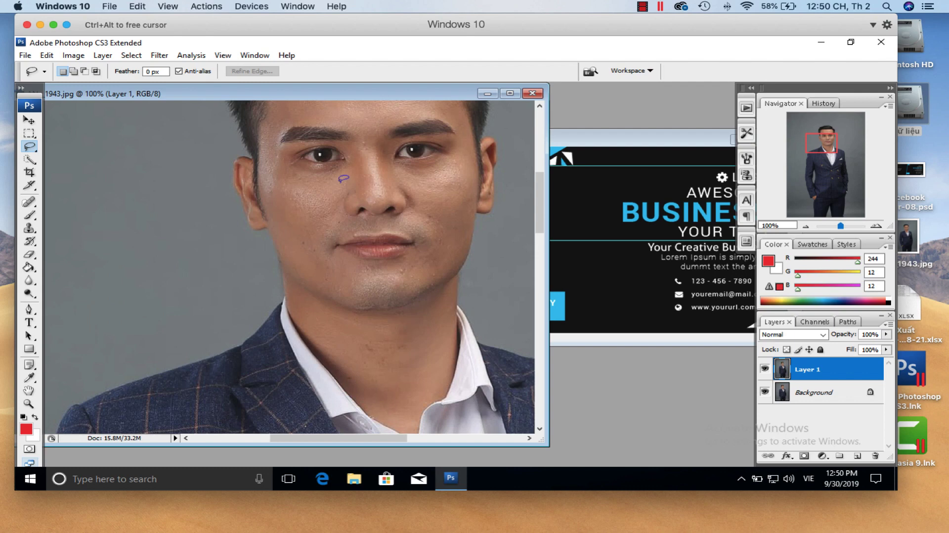
Step: Lasso a trial selection around the cheek and zoom out to 50% to show the upper body
mouse_move(278, 172)
left_mouse_down()
mouse_move(282, 217)
mouse_move(368, 193)
mouse_move(355, 176)
left_mouse_up()
left_click_drag(342, 180, 342, 181)
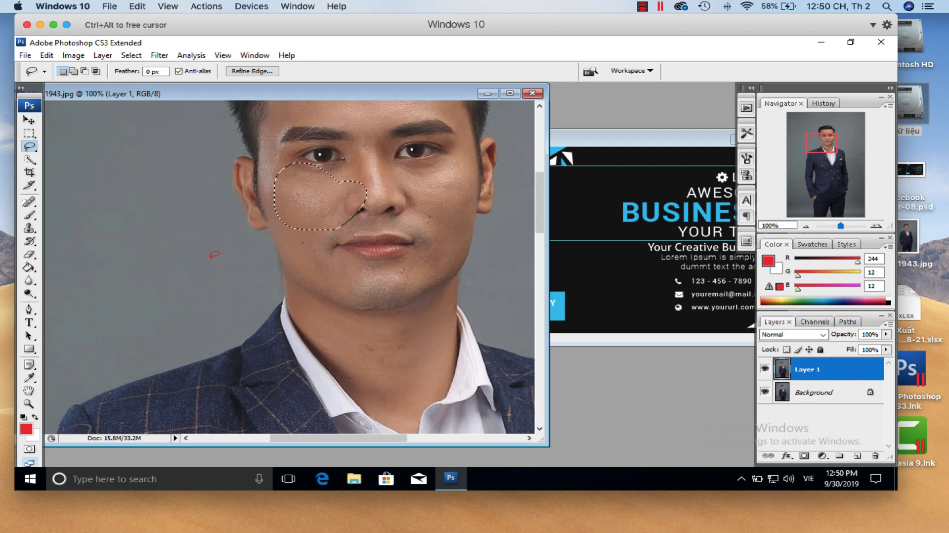
key("ctrl+alt")
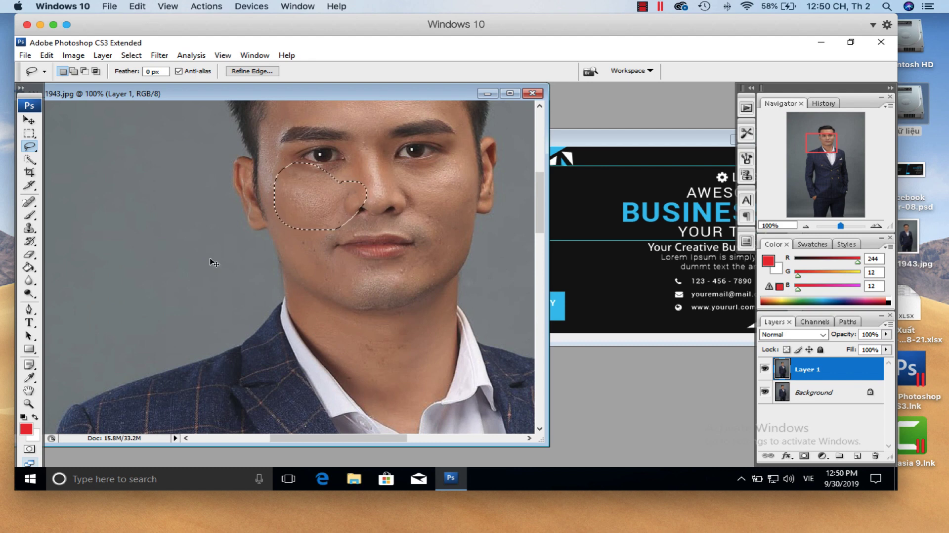
key("ctrl+minus")
key("ctrl+minus")
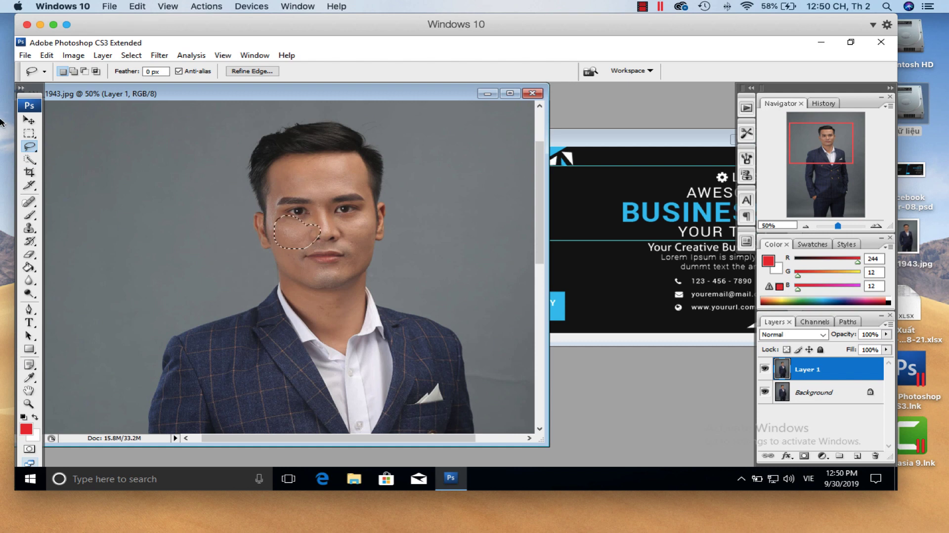
left_click(29, 133)
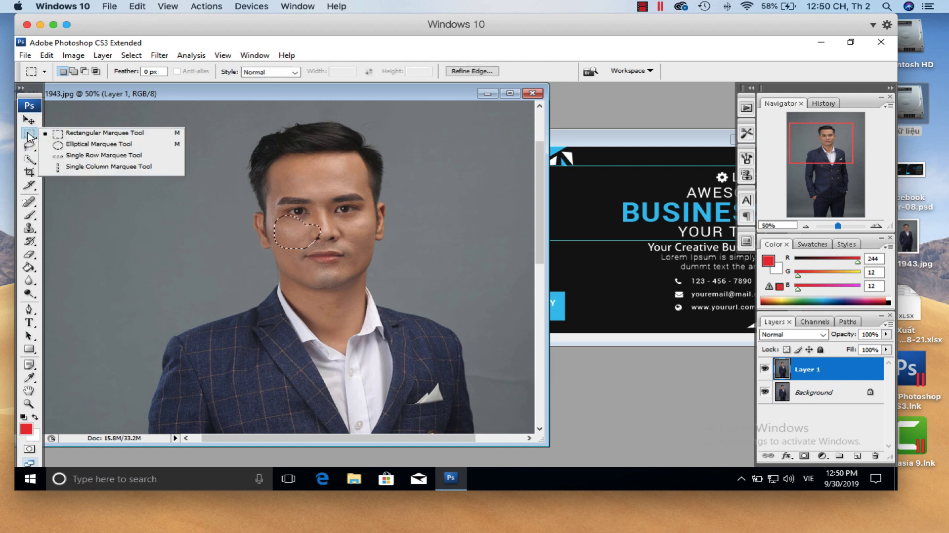
left_click(29, 141)
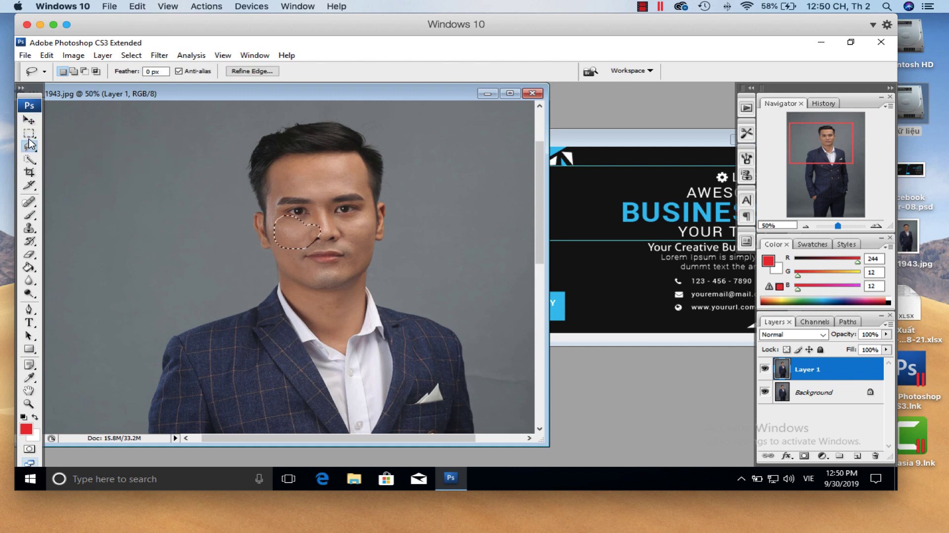
left_click(30, 144)
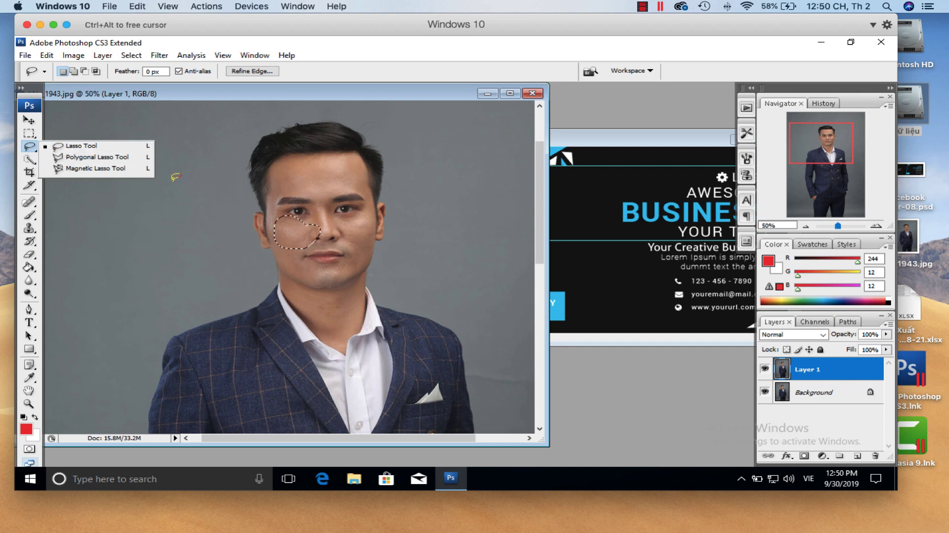
Step: Clear the cheek selection, lasso a trial area of grey background, then deselect it
left_click(207, 196)
left_click_drag(201, 200, 150, 244)
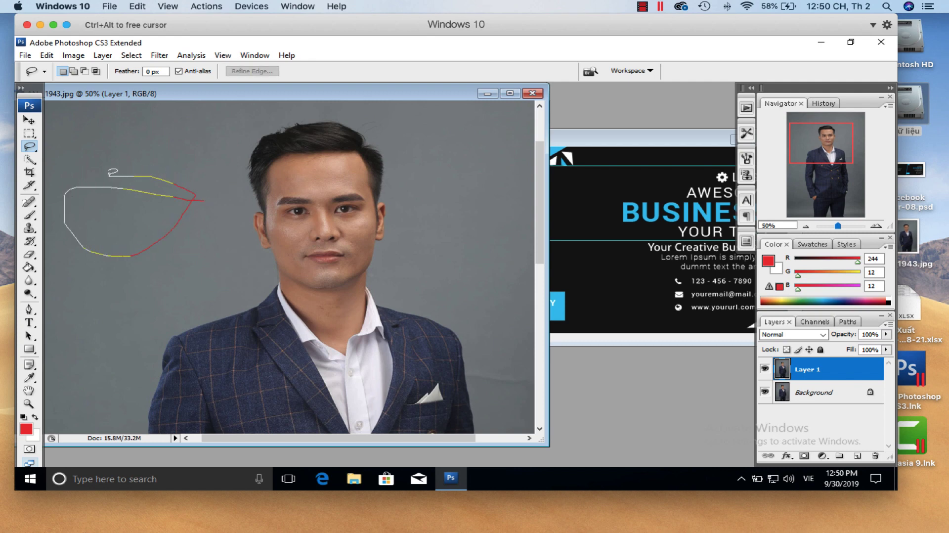
left_click_drag(187, 184, 96, 190)
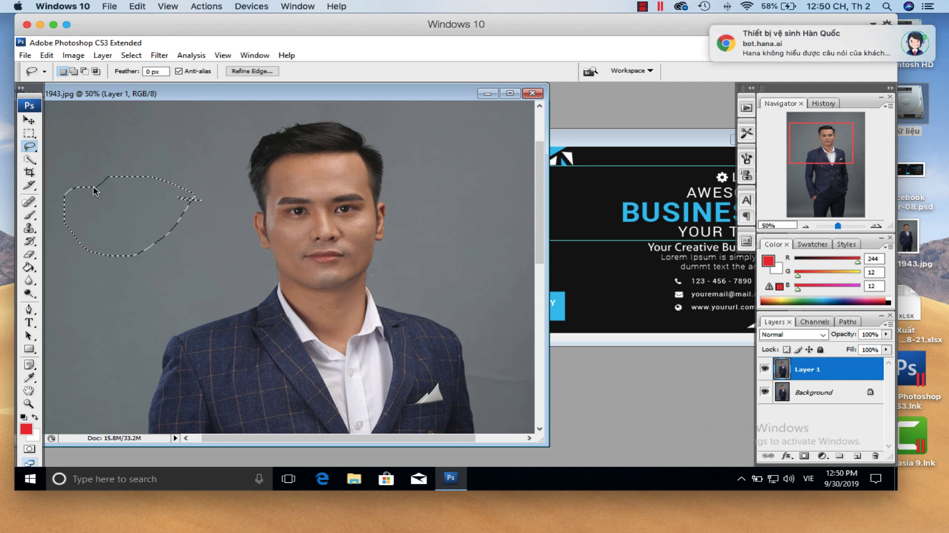
left_click(95, 190)
right_click(30, 147)
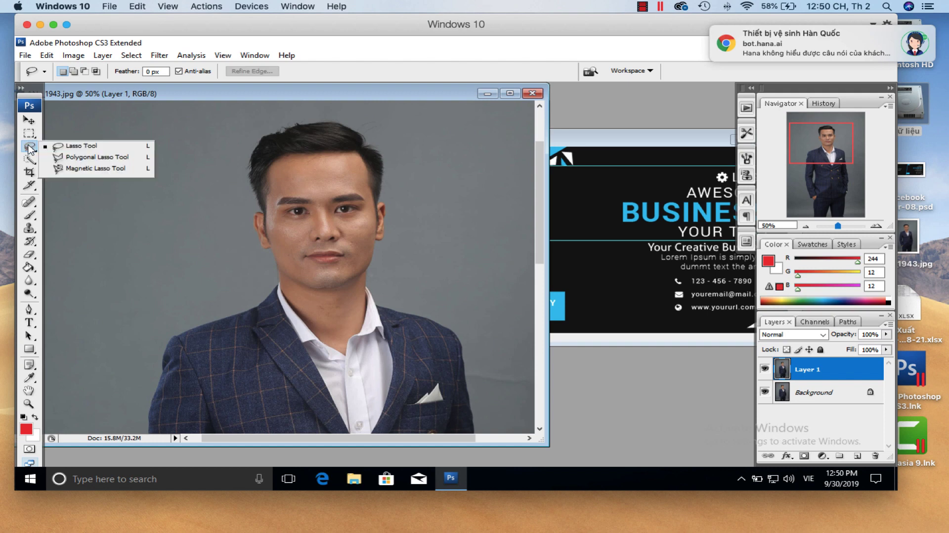
Step: Trace a Magnetic Lasso outline from the jacket shoulder up past the neck to the hair
left_click(89, 169)
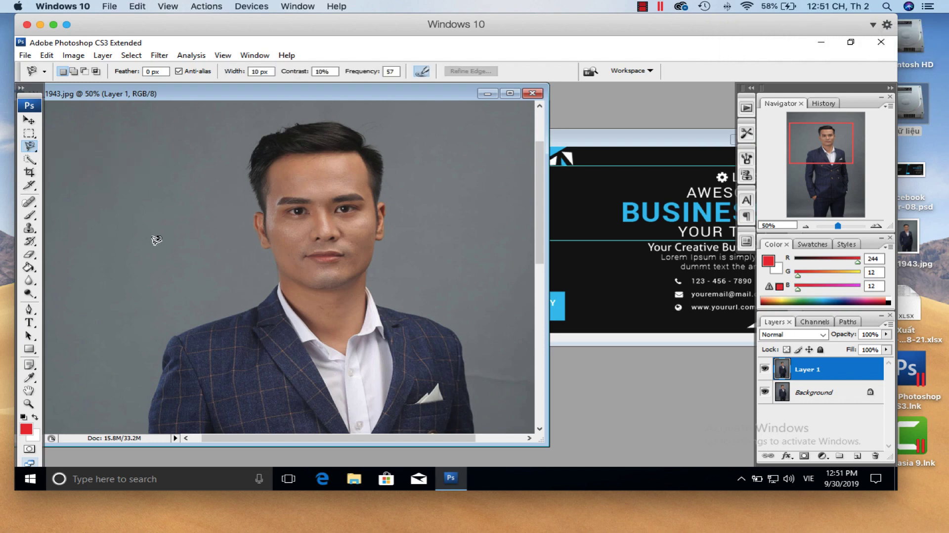
left_click(177, 333)
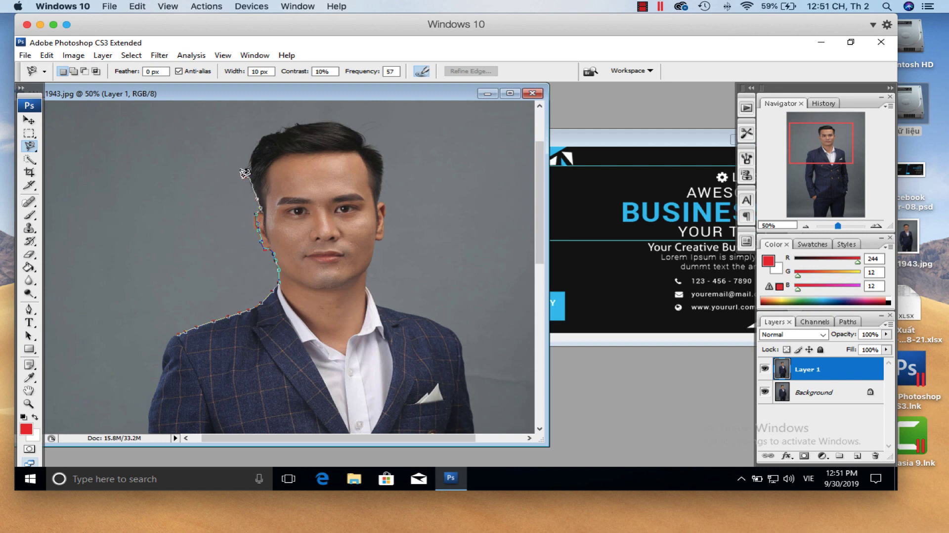
left_click(207, 159)
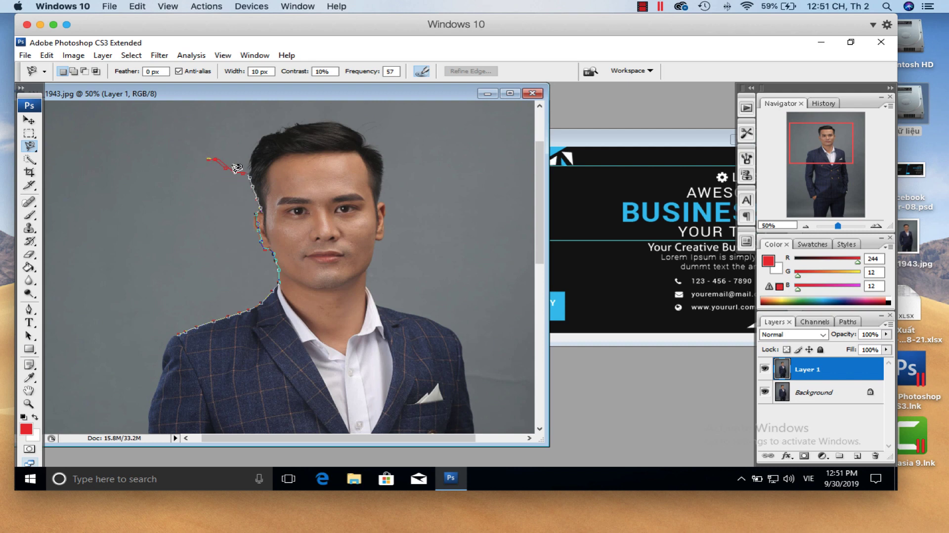
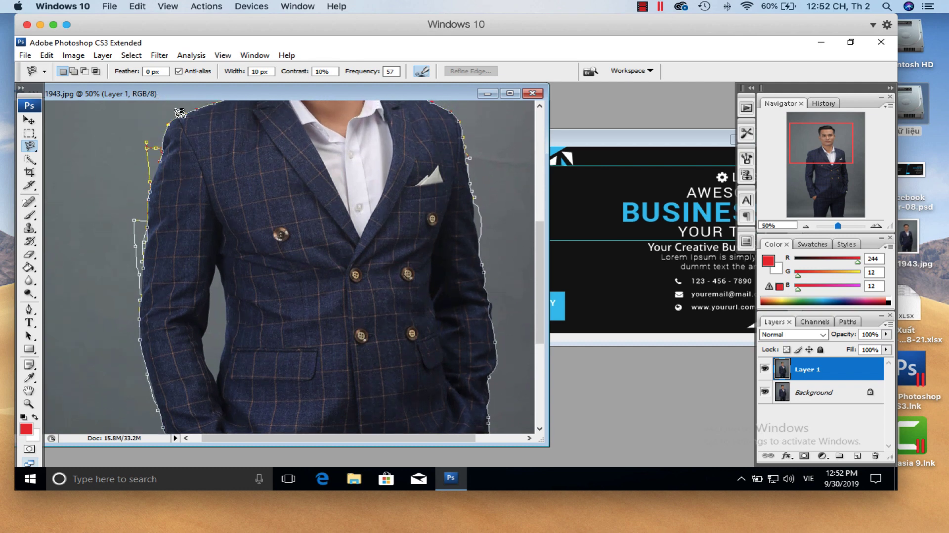
Step: Close the Magnetic Lasso selection around the man, then bring Facebook Cover-08.psd forward
left_click(180, 113)
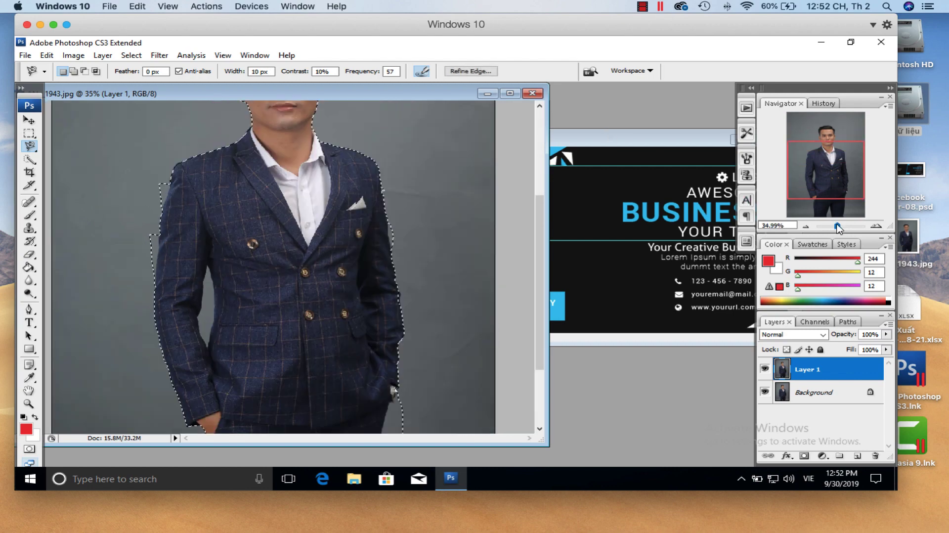
left_click_drag(838, 226, 836, 227)
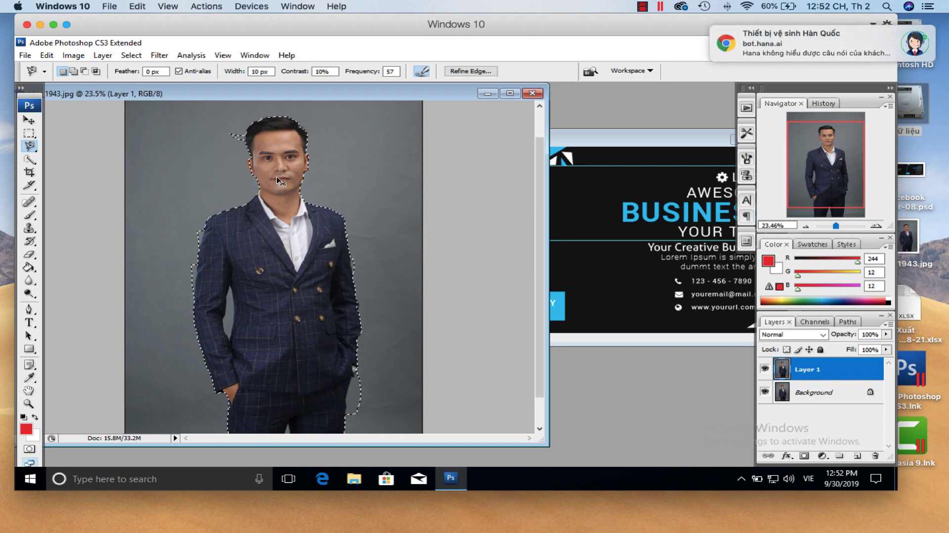
left_click(624, 143)
Step: Drag the selected man from 1943.jpg into Facebook Cover-08.psd as Layer 1
left_click_drag(624, 142, 500, 149)
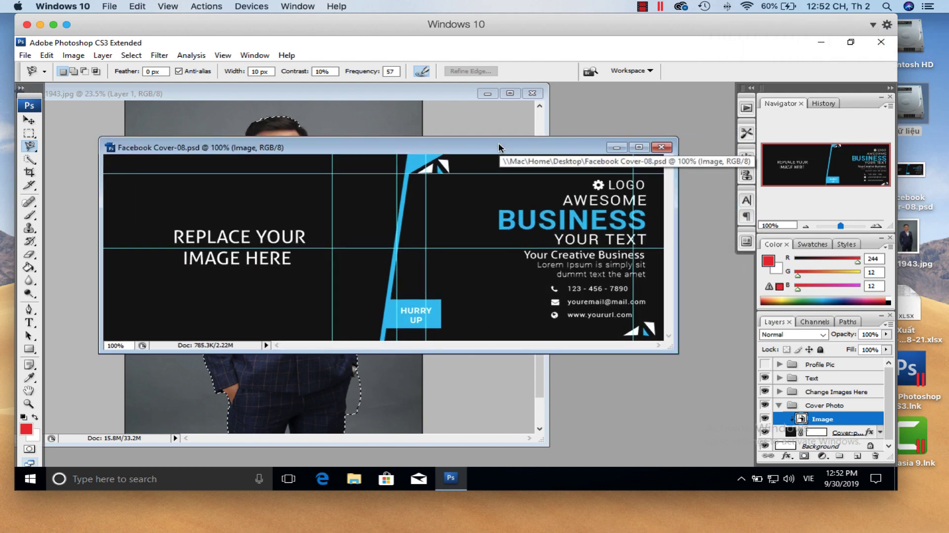
key("super")
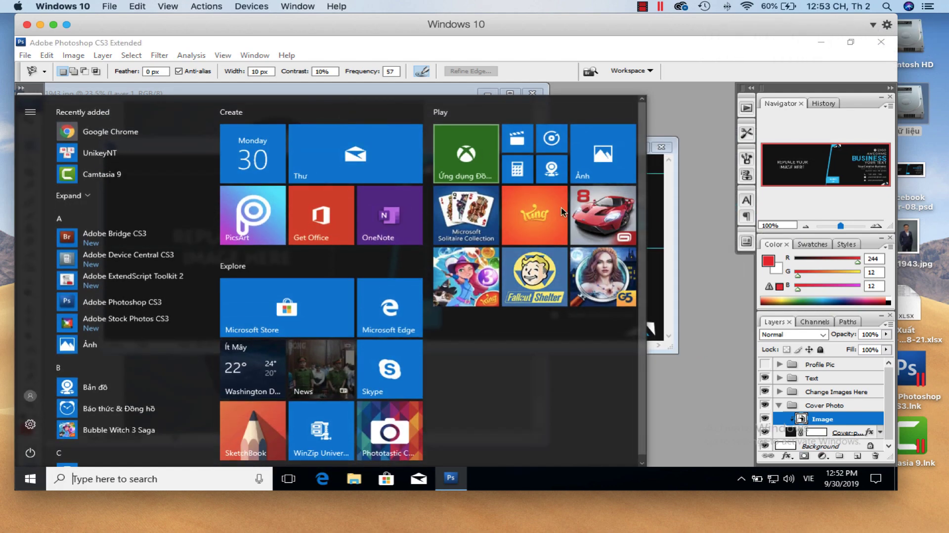
key("super")
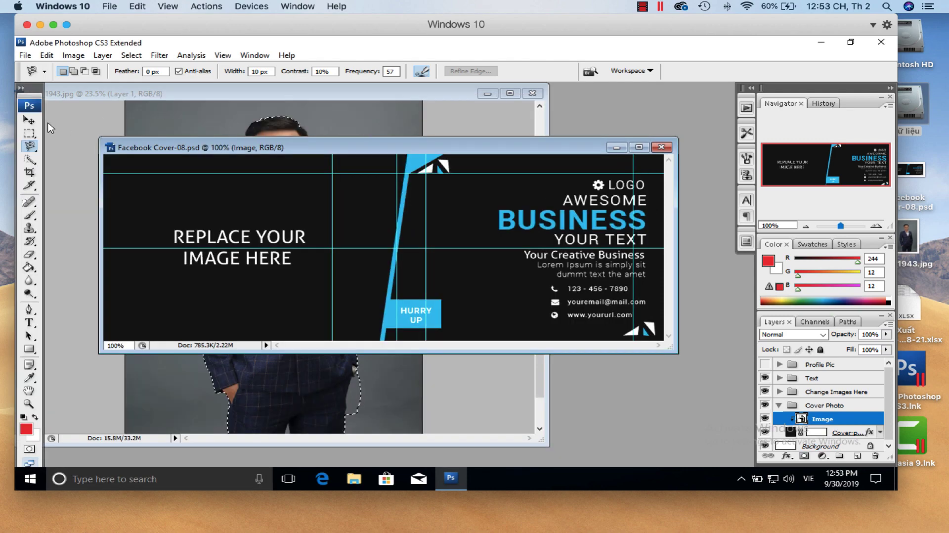
left_click(29, 120)
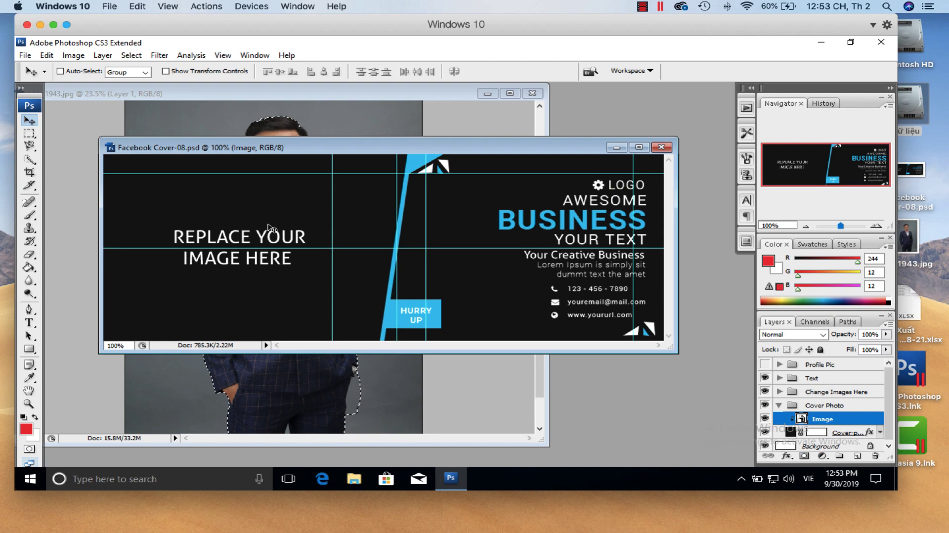
left_click_drag(269, 227, 272, 227)
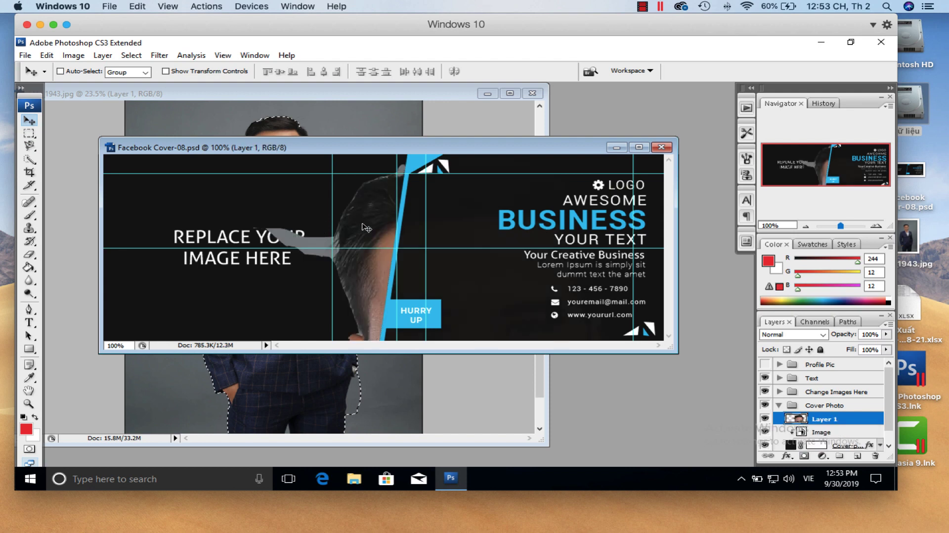
left_click_drag(367, 227, 113, 186)
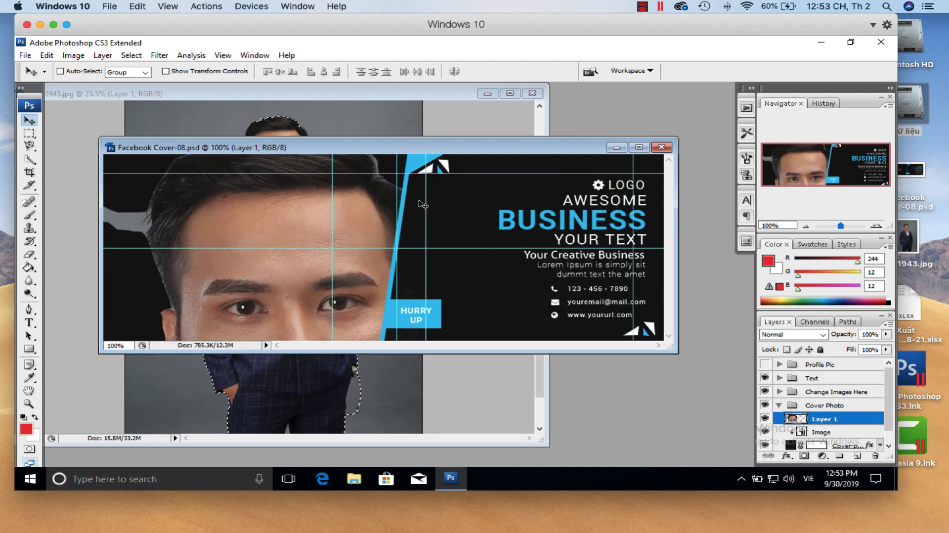
Step: Zoom the cover out to 52.2% and shift the man's layer upward
left_click_drag(840, 226, 839, 227)
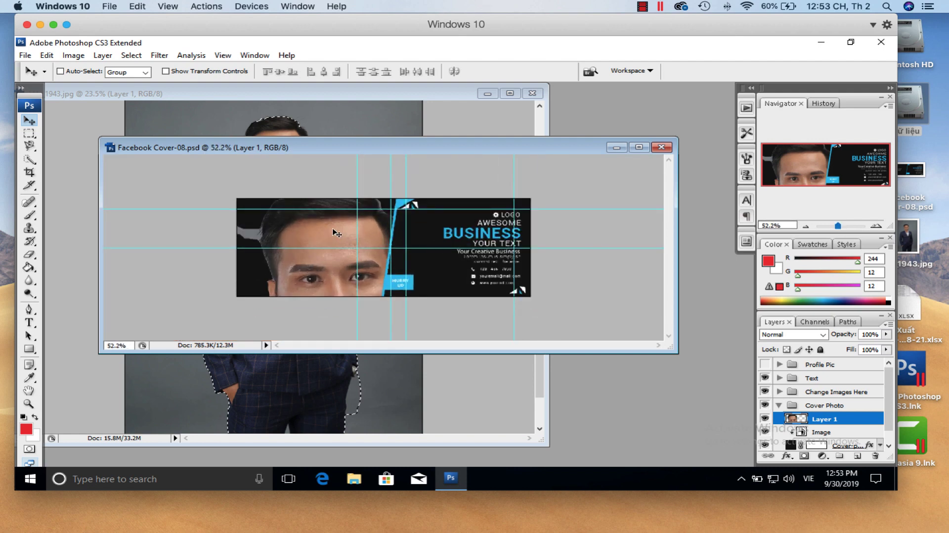
left_click_drag(255, 147, 524, 165)
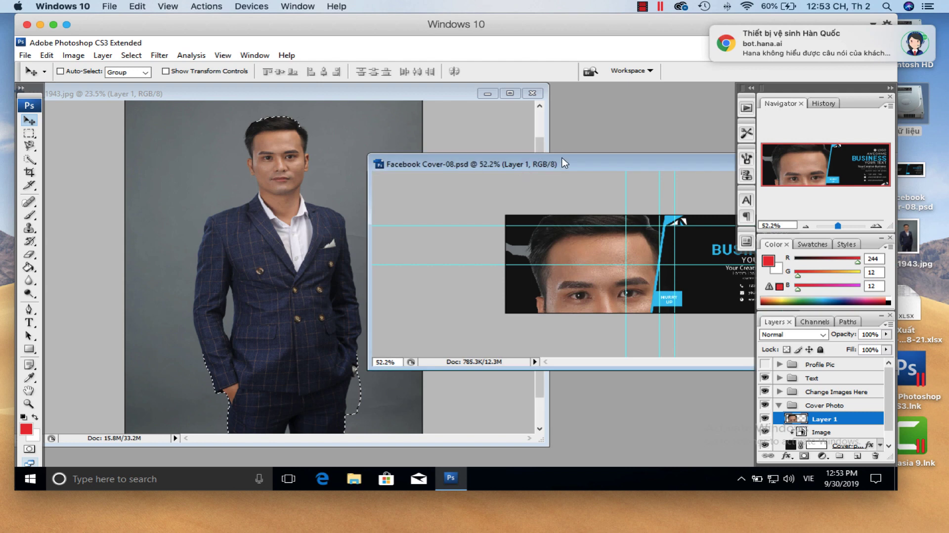
left_click_drag(563, 164, 290, 150)
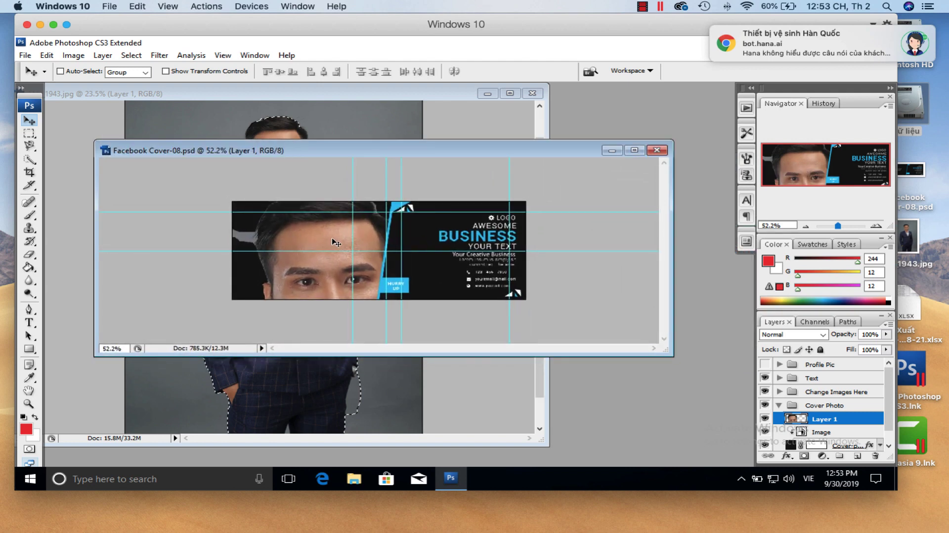
mouse_move(337, 242)
left_mouse_down()
mouse_move(331, 201)
mouse_move(305, 234)
mouse_move(312, 269)
left_mouse_up()
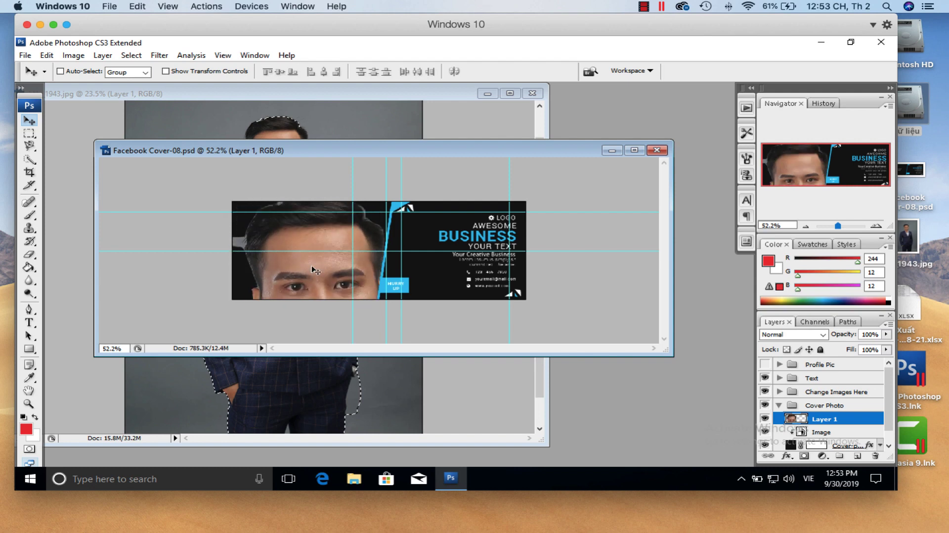
Step: Free-transform Layer 1 down to W 36.2%, H 15.5% so the man fits the cover
key("ctrl+t")
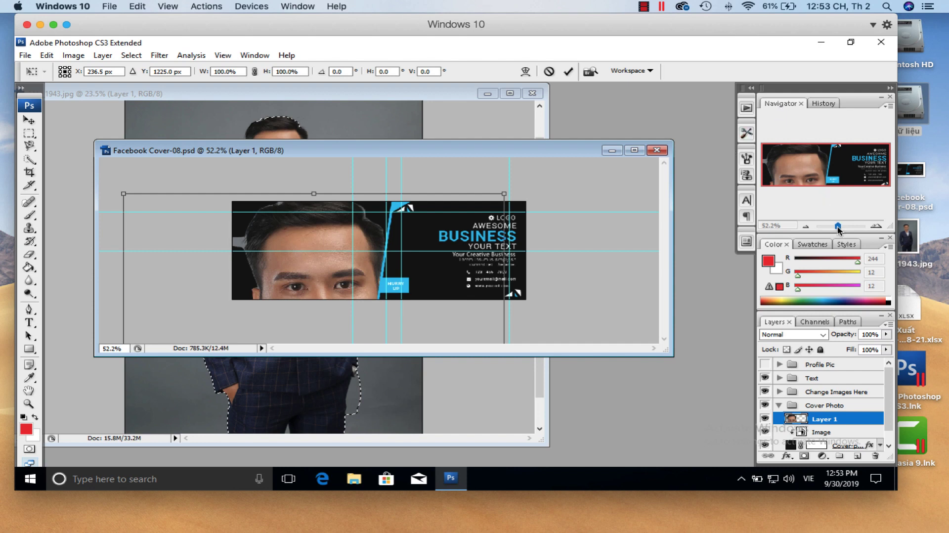
left_click_drag(838, 228, 830, 228)
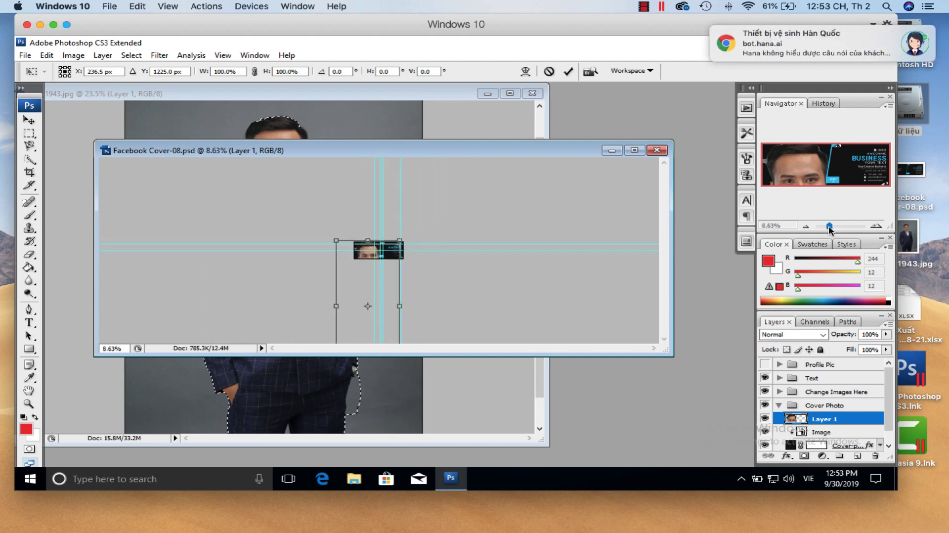
left_click_drag(829, 228, 827, 229)
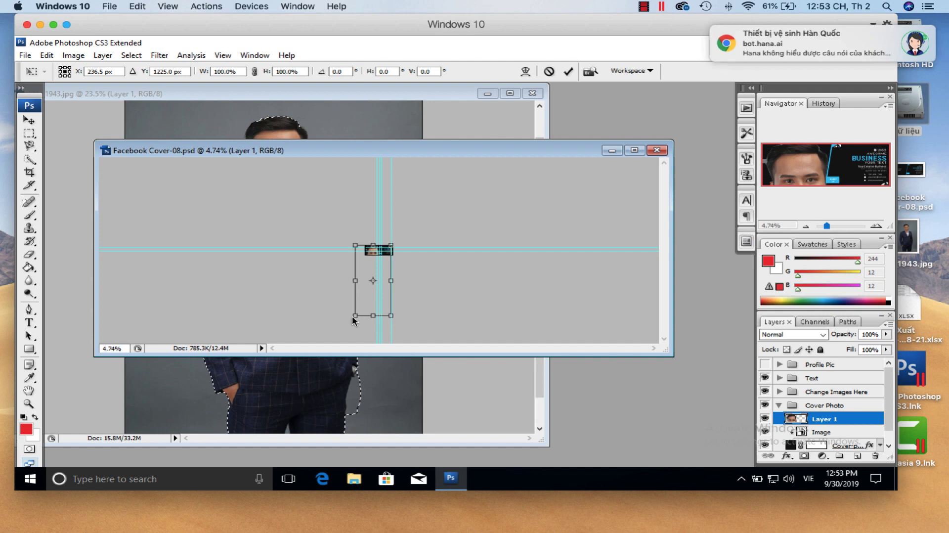
mouse_move(352, 317)
left_mouse_down()
mouse_move(357, 257)
mouse_move(375, 251)
left_mouse_up()
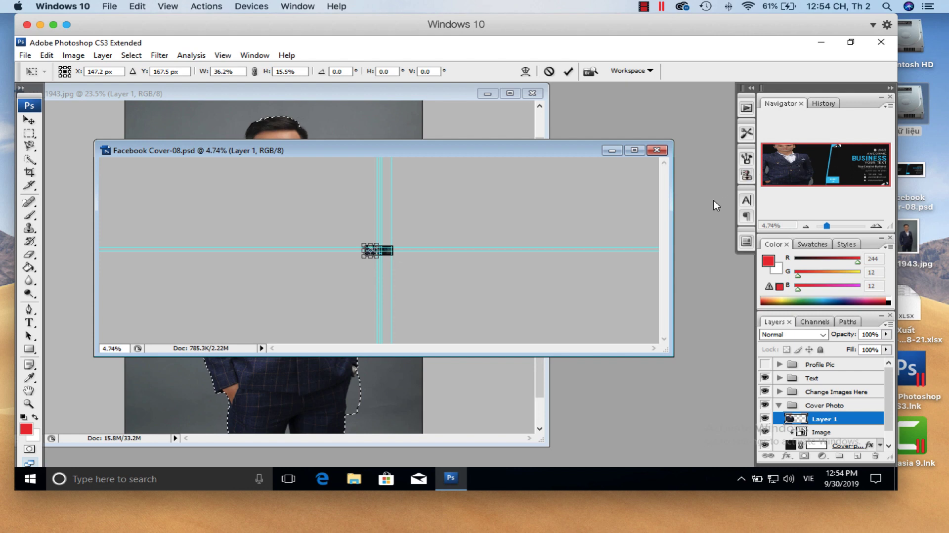
key("Return")
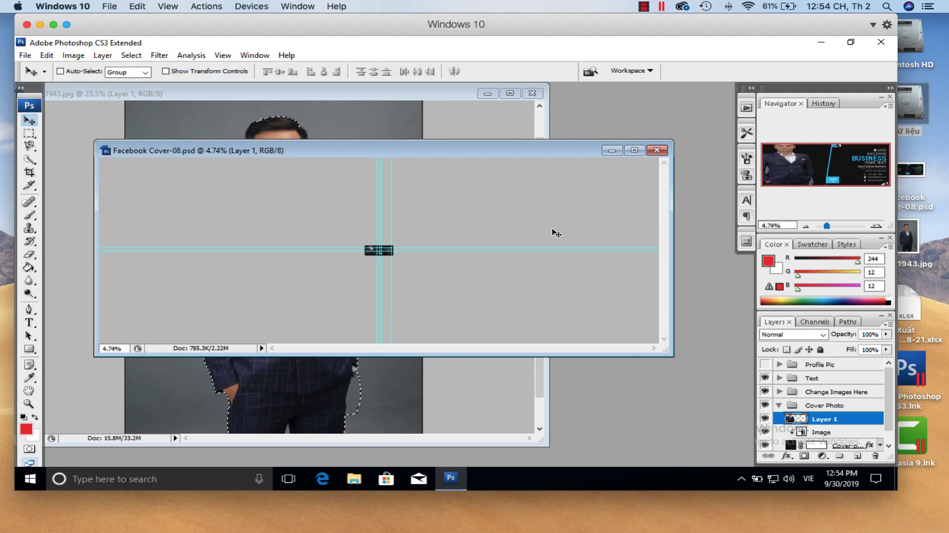
Step: Move the man right and down, then narrow Layer 1 to about 61% width
left_click(835, 227)
left_click_drag(835, 228, 843, 228)
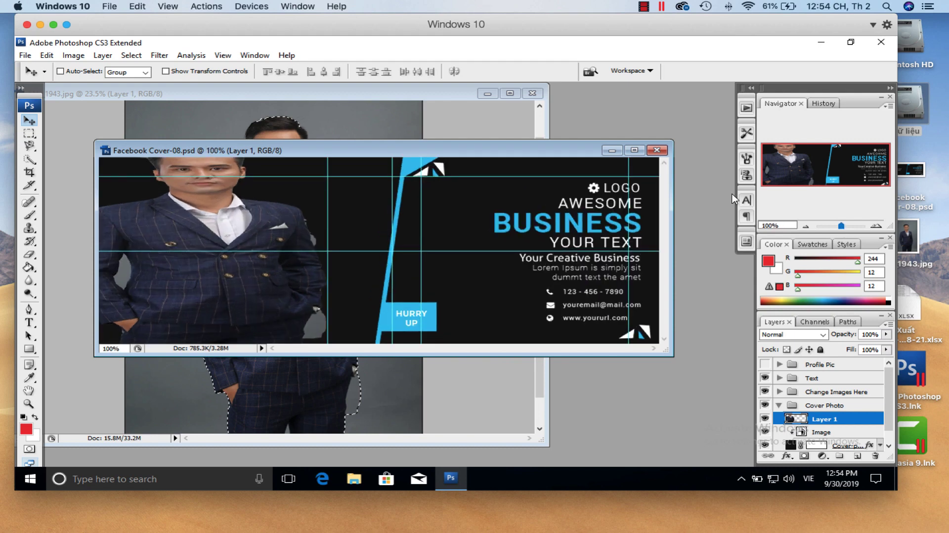
mouse_move(220, 205)
left_mouse_down()
mouse_move(250, 233)
mouse_move(257, 200)
mouse_move(271, 234)
left_mouse_up()
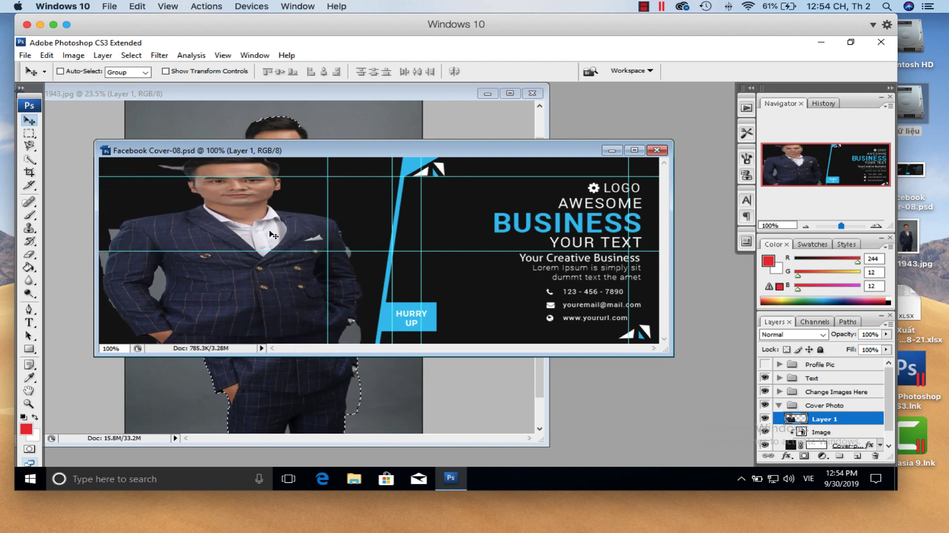
key("ctrl+t")
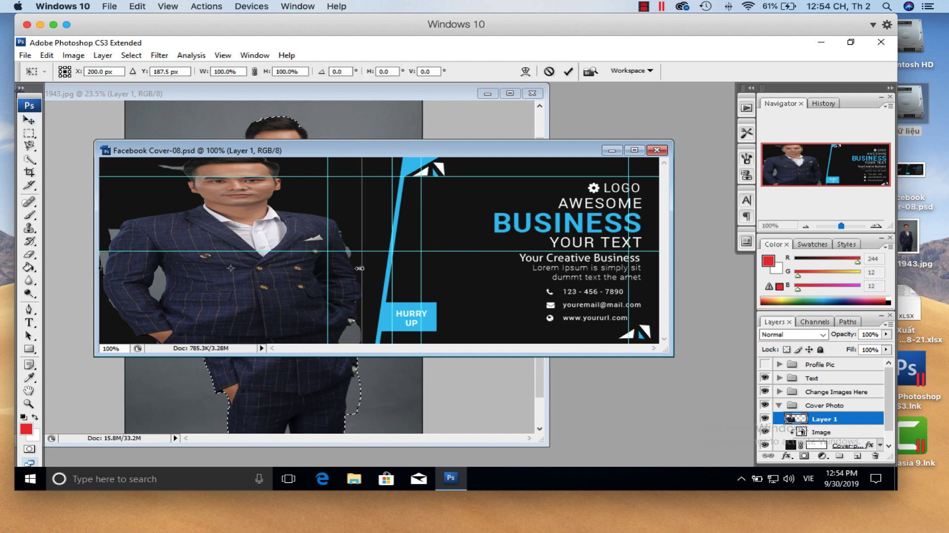
left_click_drag(359, 268, 258, 268)
mouse_move(204, 229)
left_mouse_down()
mouse_move(232, 196)
mouse_move(220, 233)
left_mouse_up()
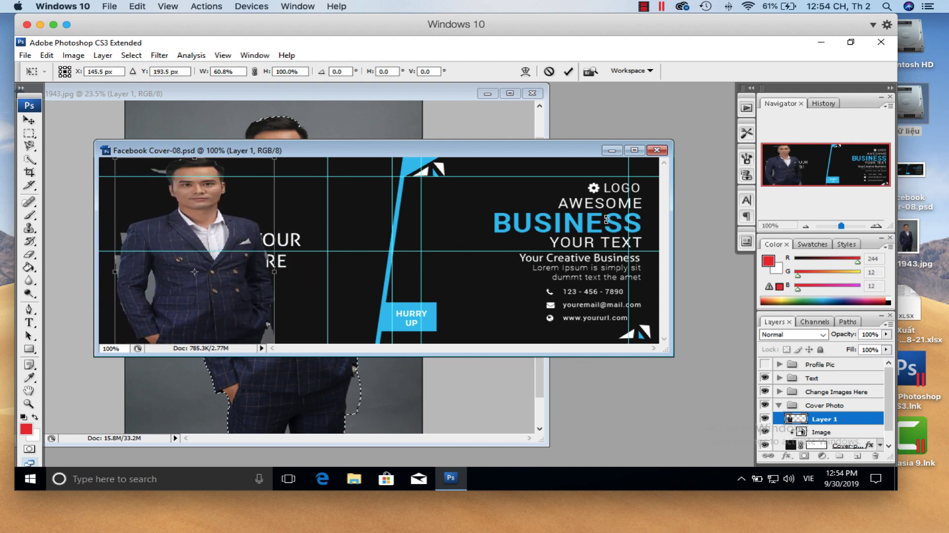
Step: Nudge the man slightly higher, commit the 60.8% width, and check the edges
left_click(847, 227)
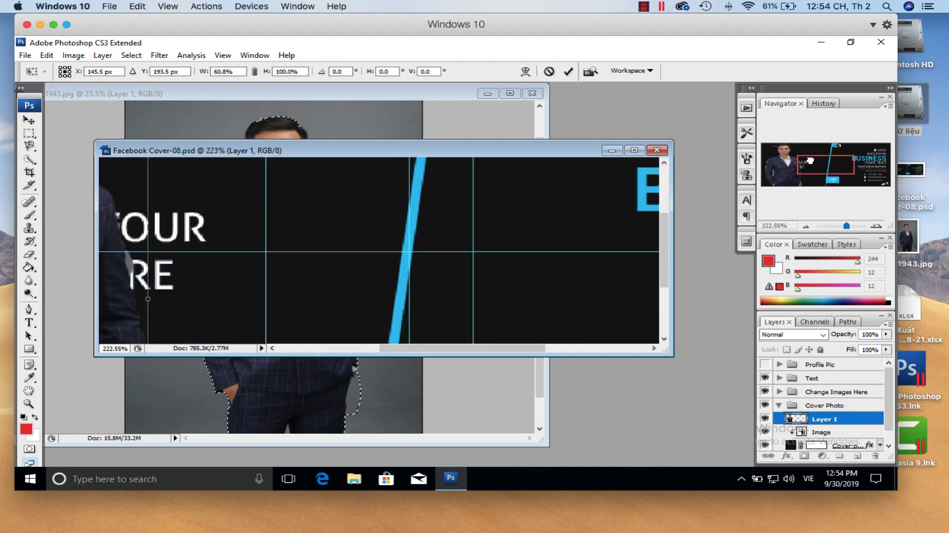
mouse_move(814, 159)
left_mouse_down()
mouse_move(771, 153)
mouse_move(773, 177)
mouse_move(767, 149)
left_mouse_up()
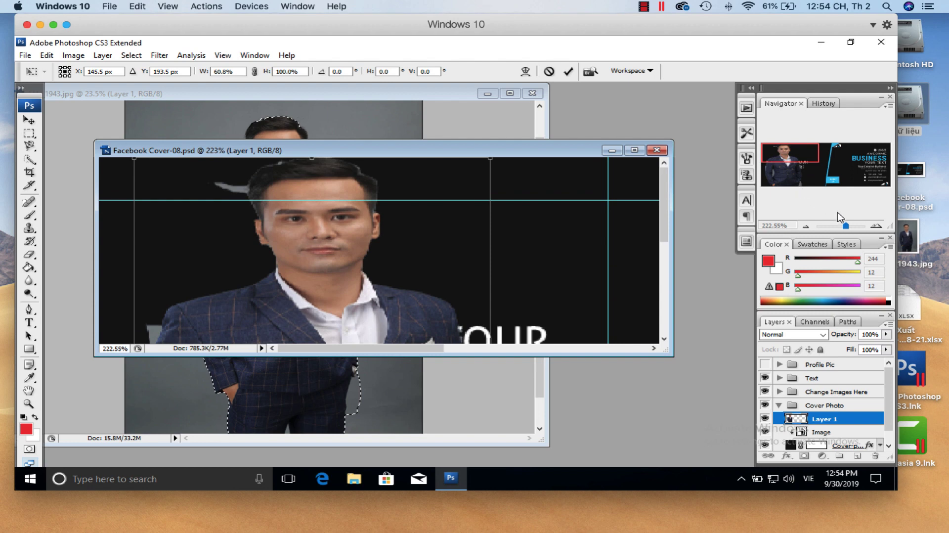
left_click_drag(847, 227, 839, 227)
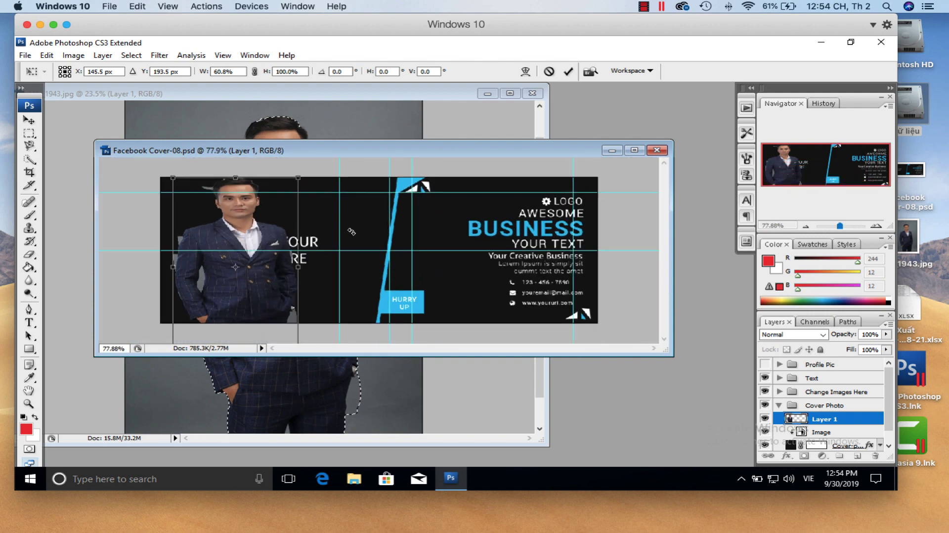
left_click_drag(264, 244, 258, 244)
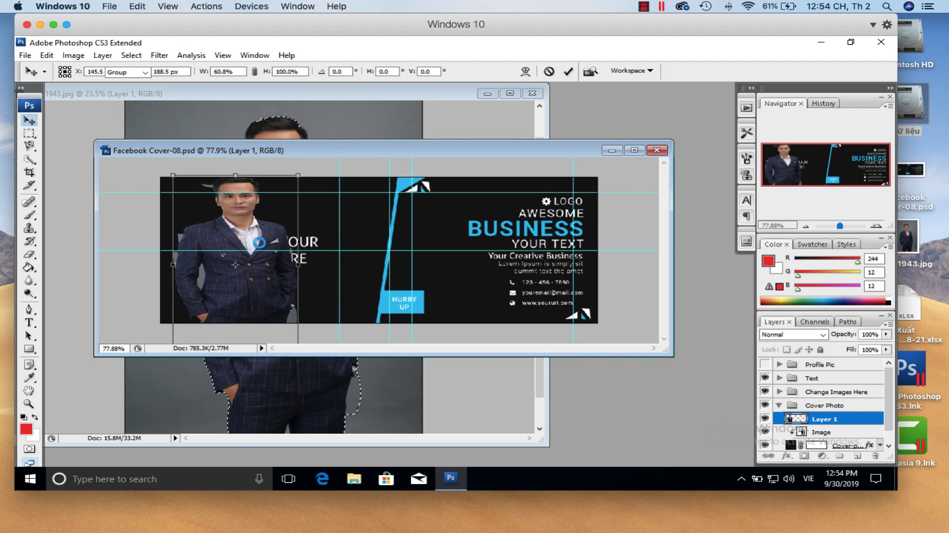
key("Return")
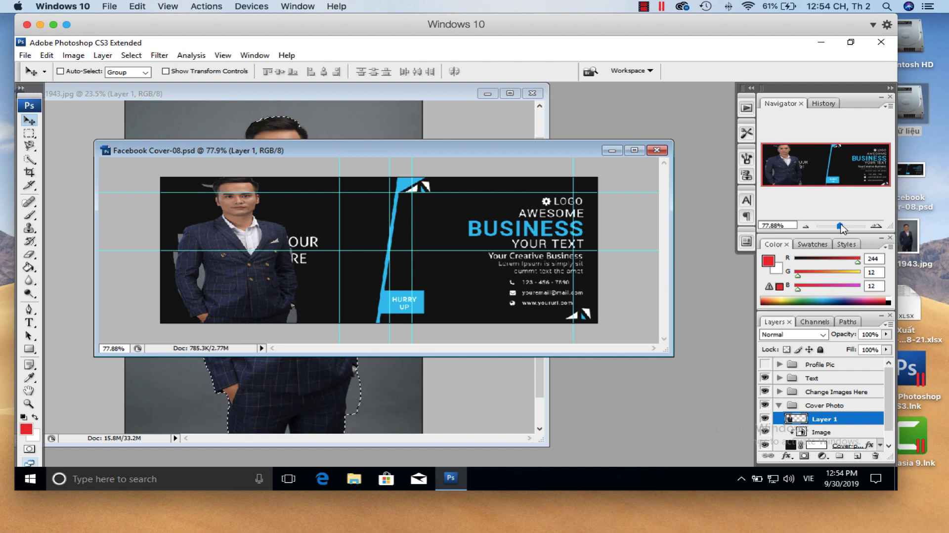
left_click_drag(840, 226, 844, 226)
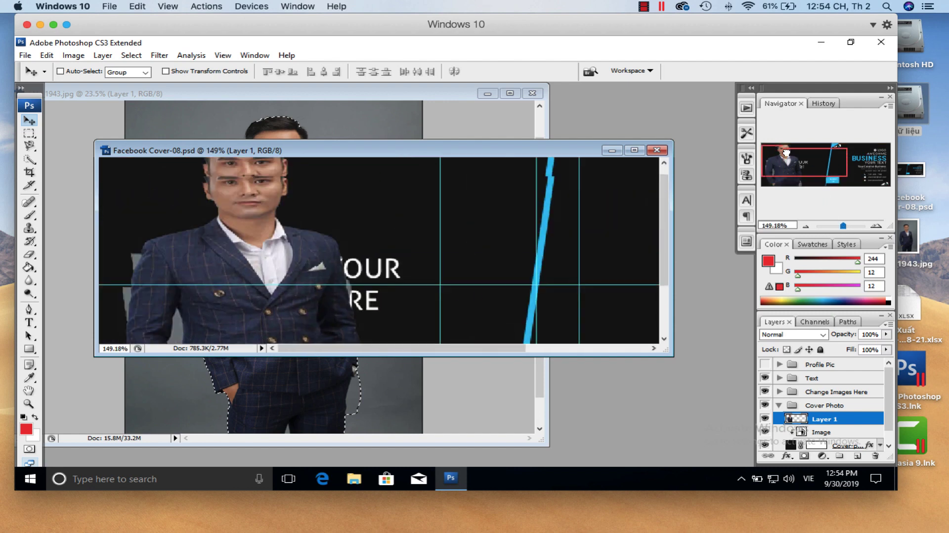
mouse_move(827, 175)
left_mouse_down()
mouse_move(777, 189)
mouse_move(774, 153)
left_mouse_up()
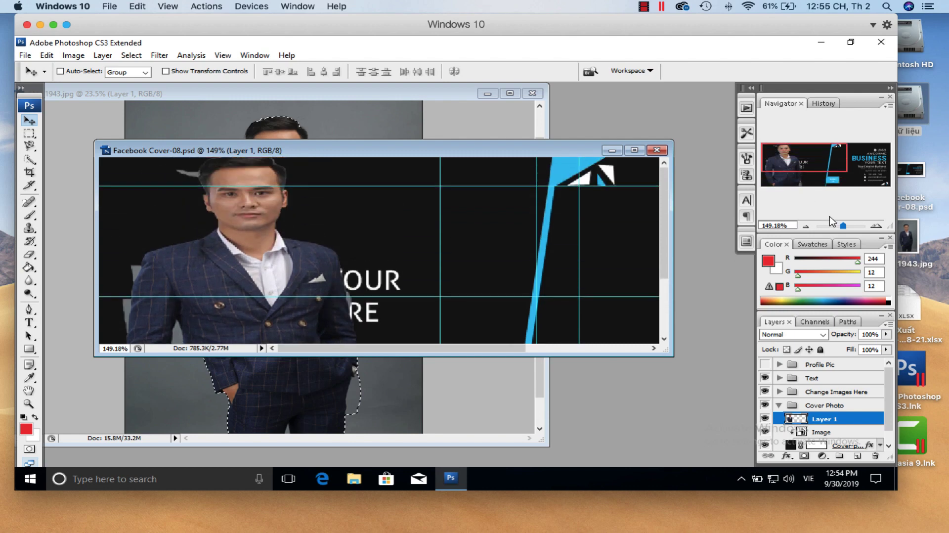
left_click_drag(843, 226, 841, 226)
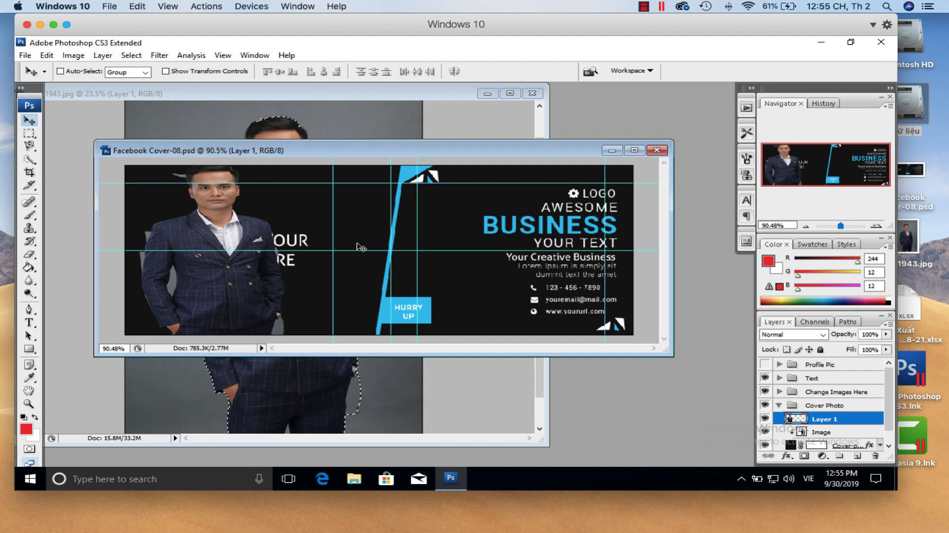
Step: Flip the man's layer horizontally by dragging its left handle past the right
key("ctrl+t")
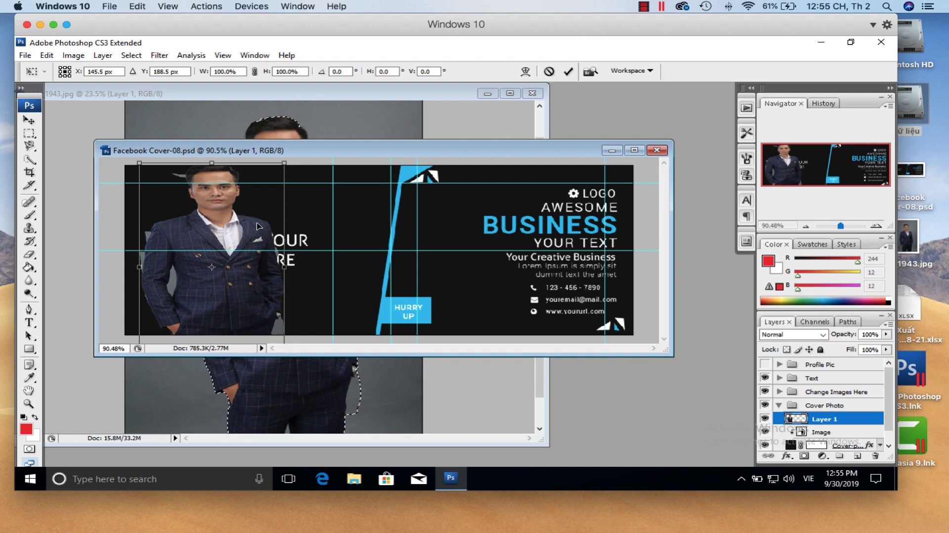
right_click(210, 203)
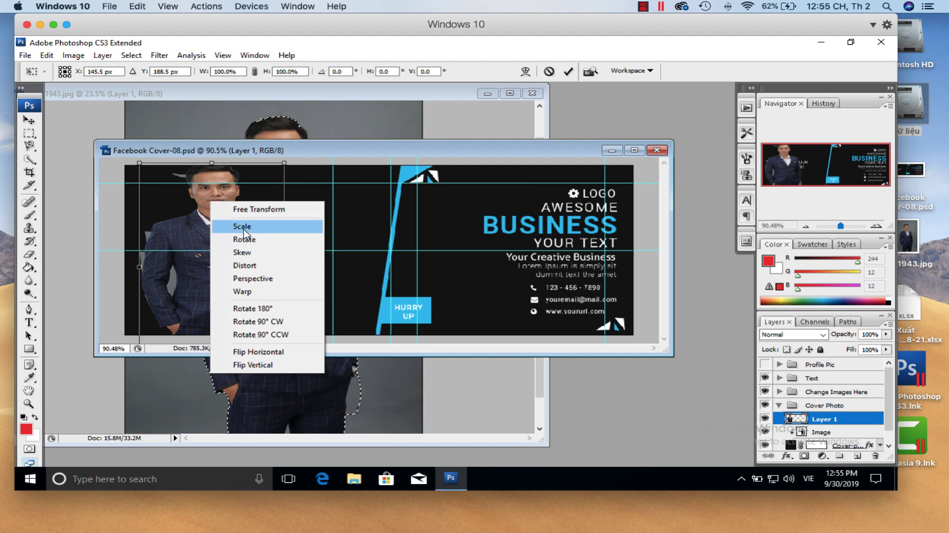
left_click(196, 221)
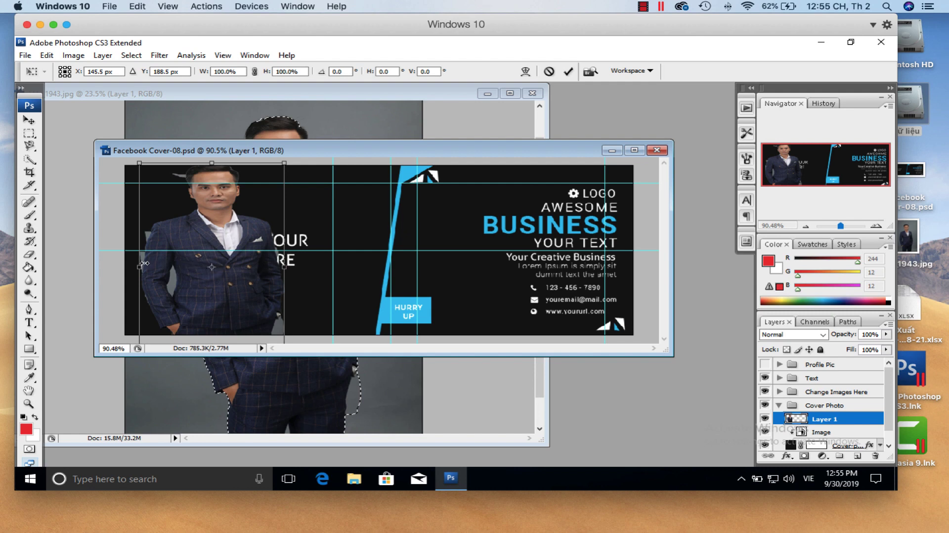
mouse_move(140, 267)
left_mouse_down()
mouse_move(422, 254)
mouse_move(177, 257)
mouse_move(430, 258)
left_mouse_up()
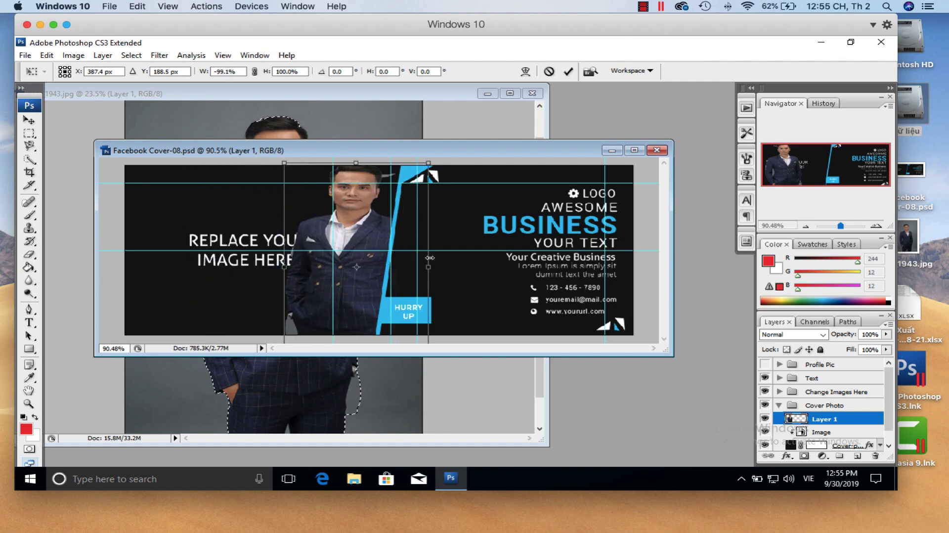
Step: Position the flipped man on the cover's left side and commit the transform
left_click_drag(356, 226, 226, 226)
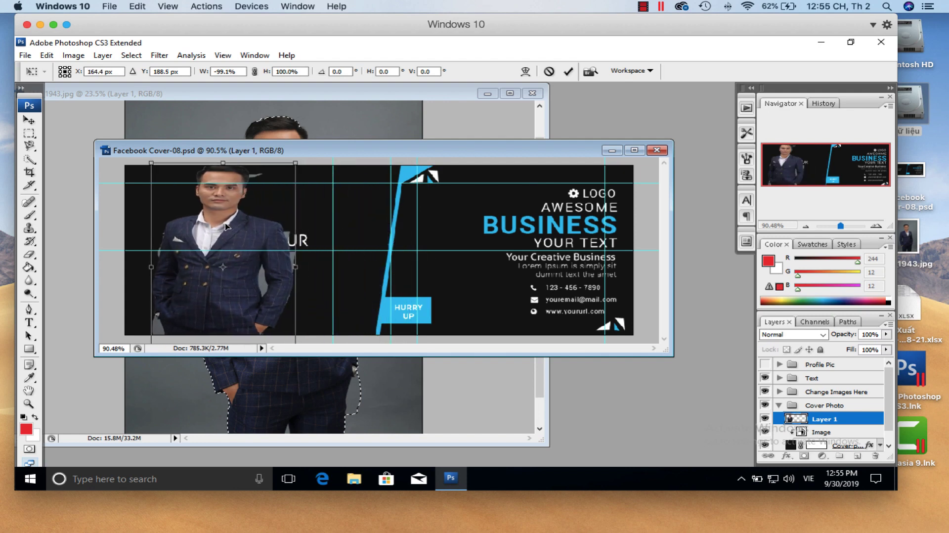
left_click_drag(226, 226, 241, 226)
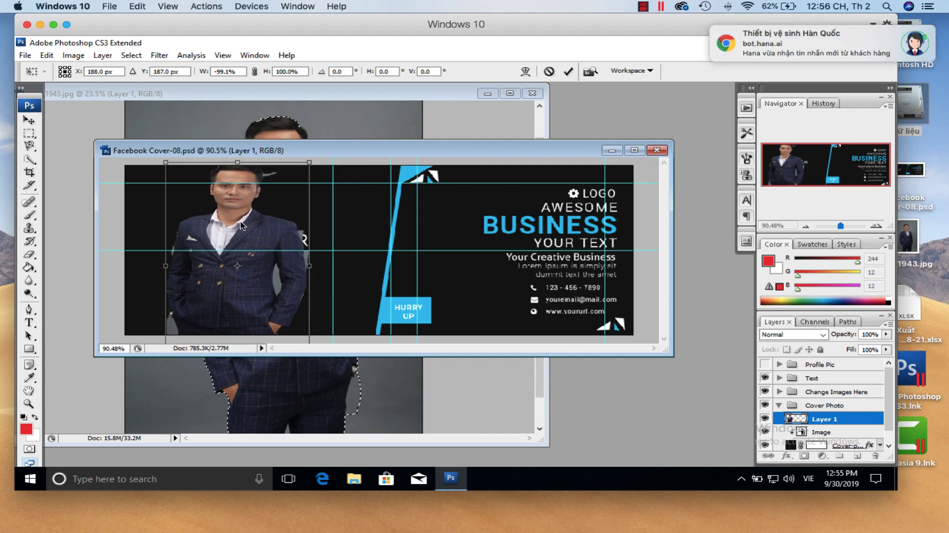
left_click_drag(241, 226, 247, 226)
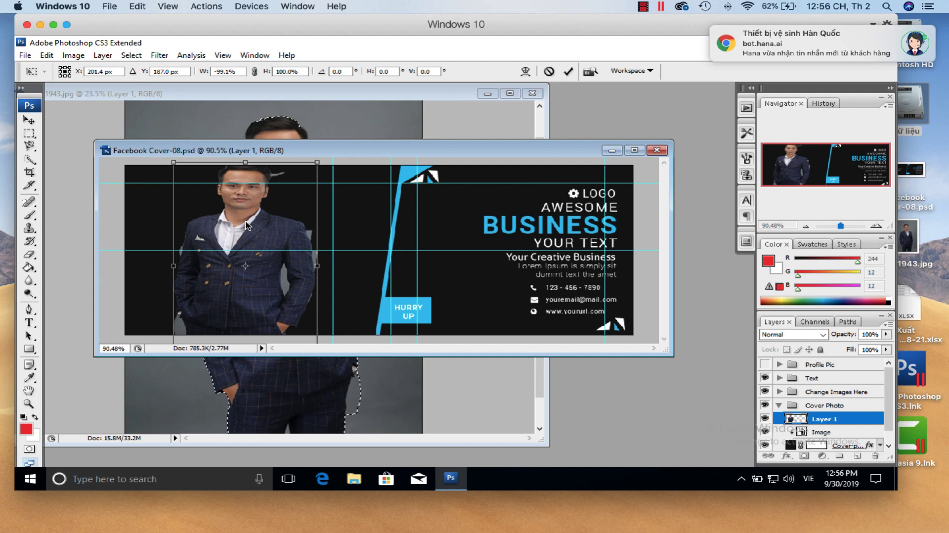
left_click_drag(246, 225, 250, 225)
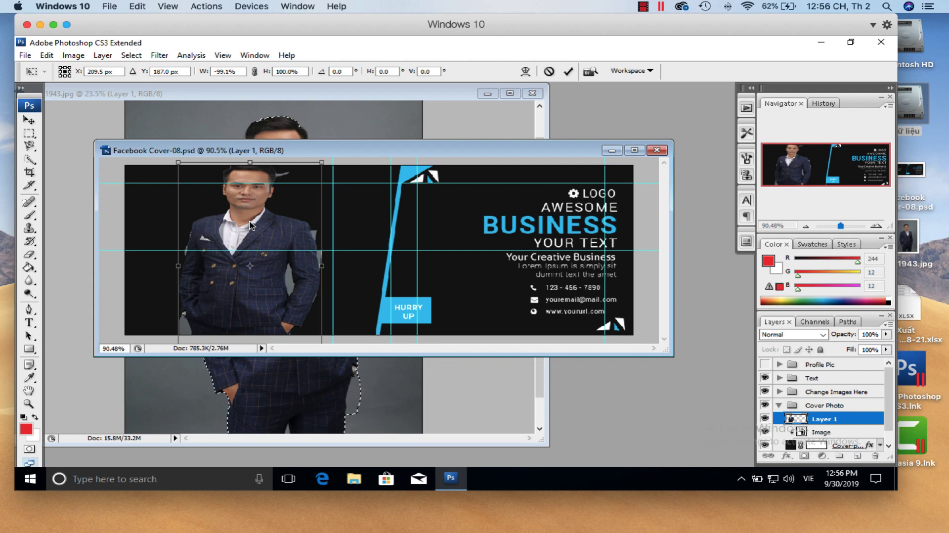
key("Return")
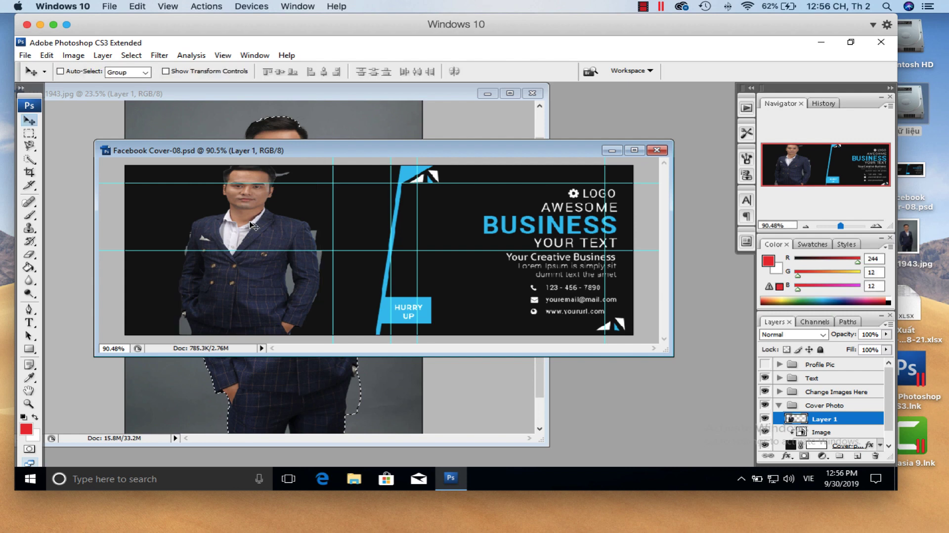
Step: Try rotating the man's layer with the Free Transform Rotate option
key("ctrl+t")
right_click(250, 225)
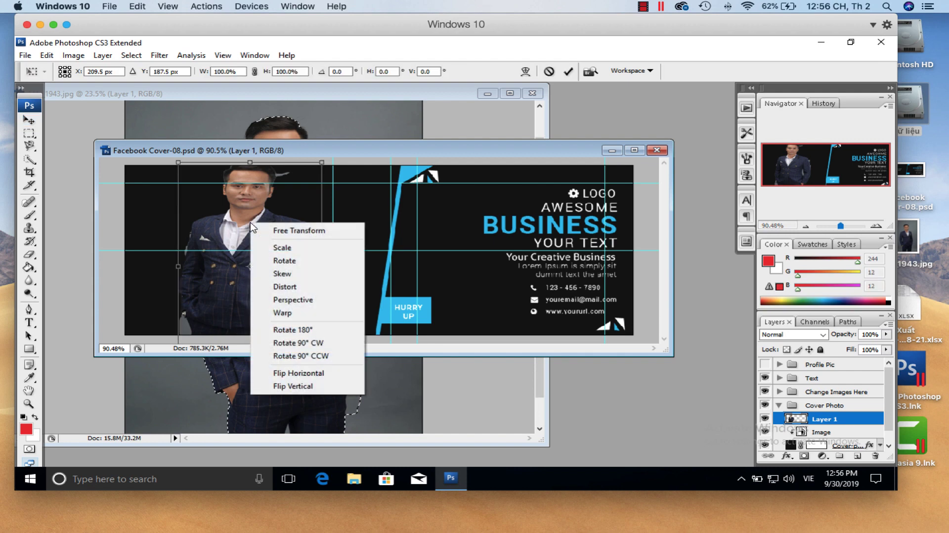
left_click(279, 260)
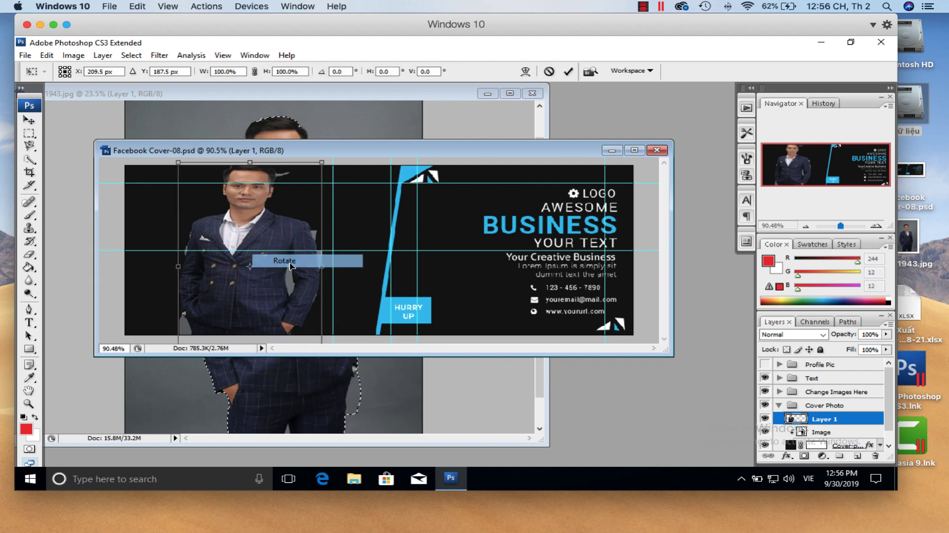
right_click(254, 243)
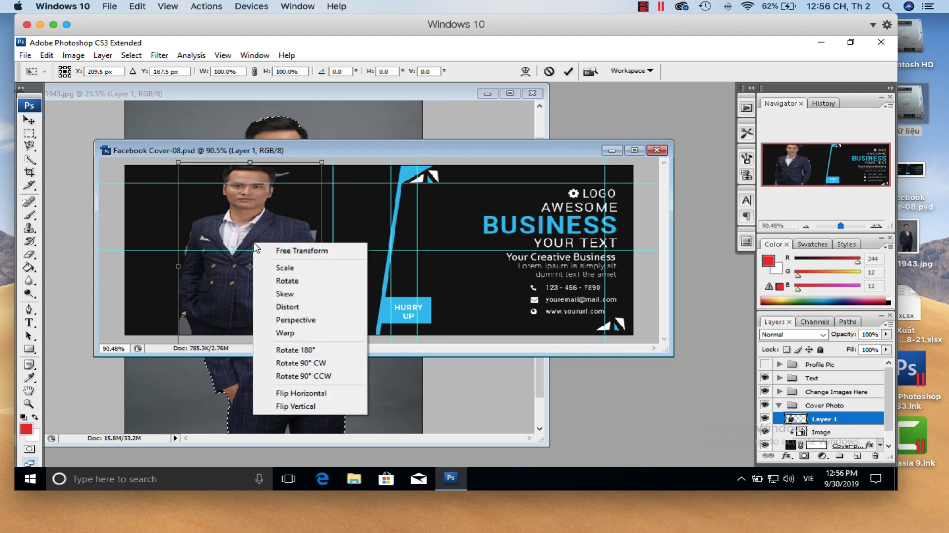
left_click(307, 289)
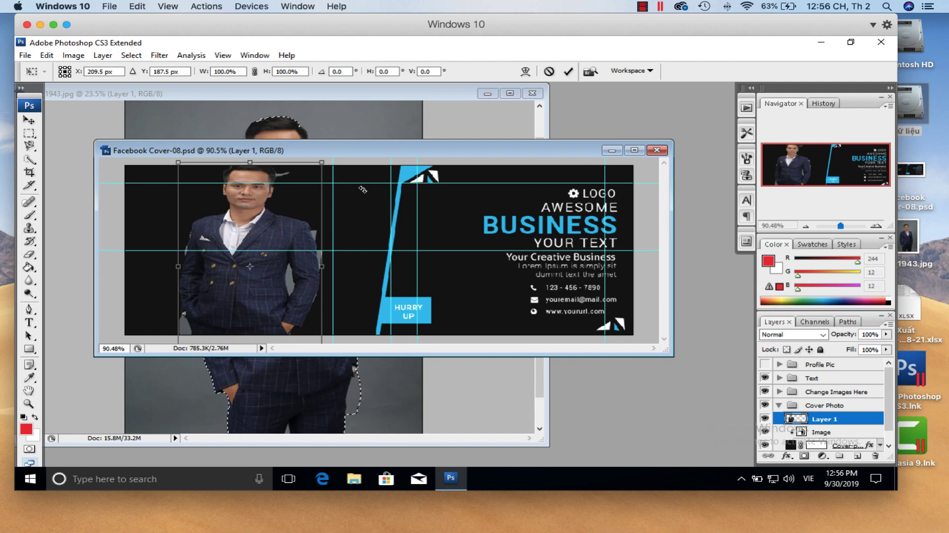
key("ctrl+0")
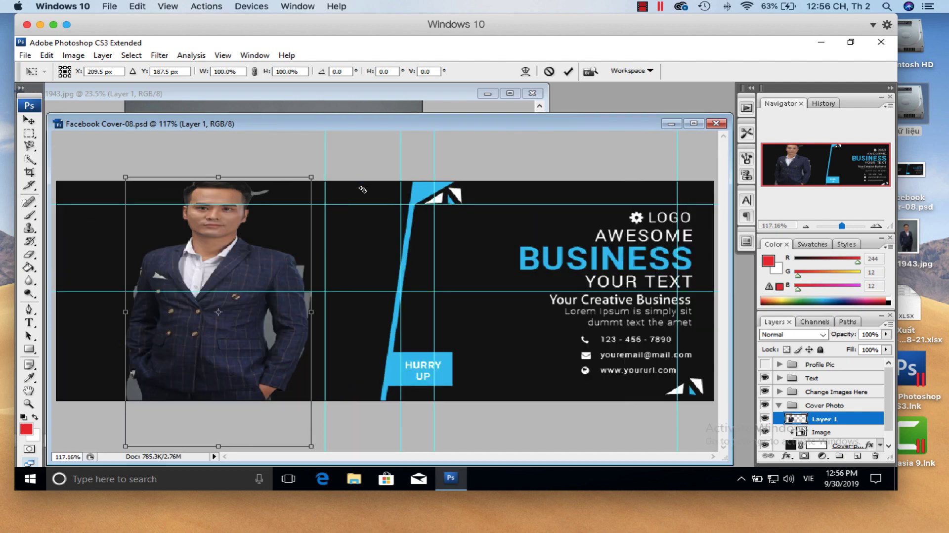
mouse_move(319, 124)
left_mouse_down()
mouse_move(326, 100)
mouse_move(313, 94)
left_mouse_up()
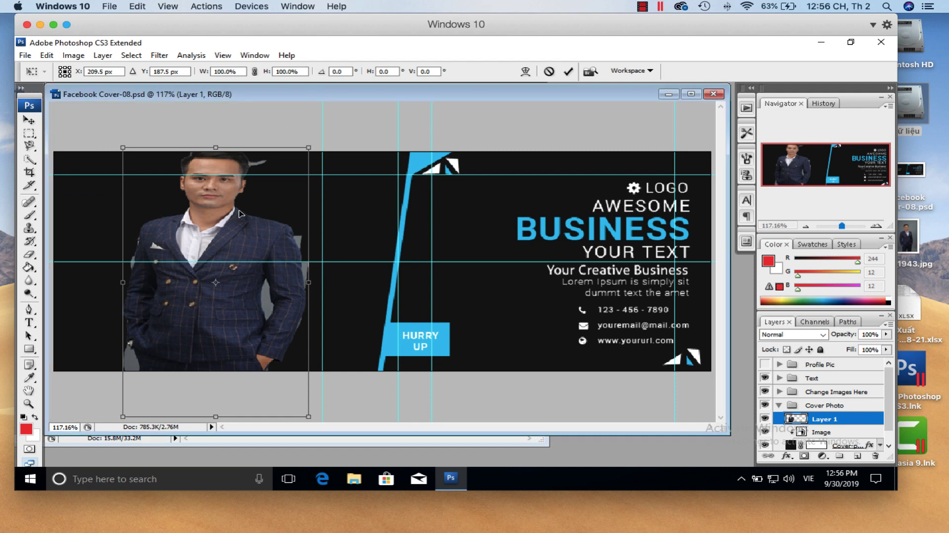
right_click(281, 268)
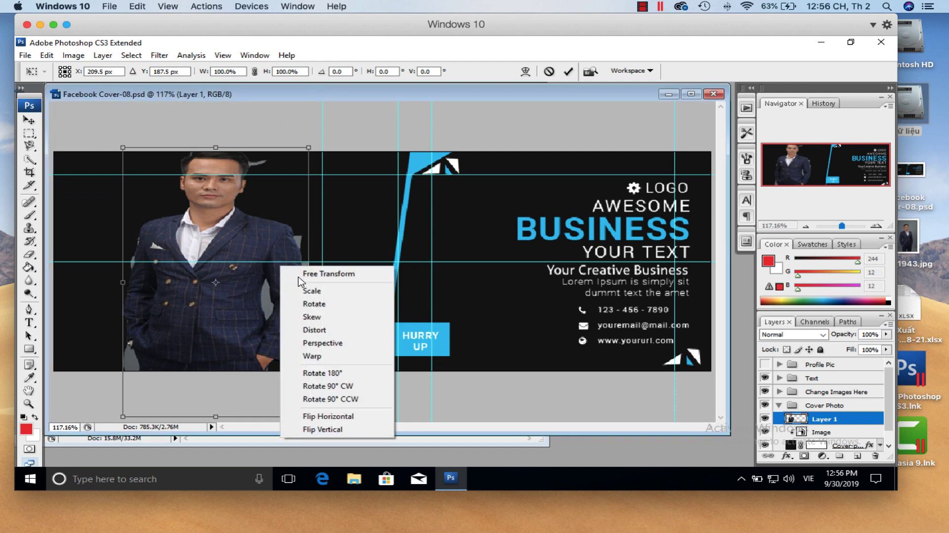
left_click(319, 306)
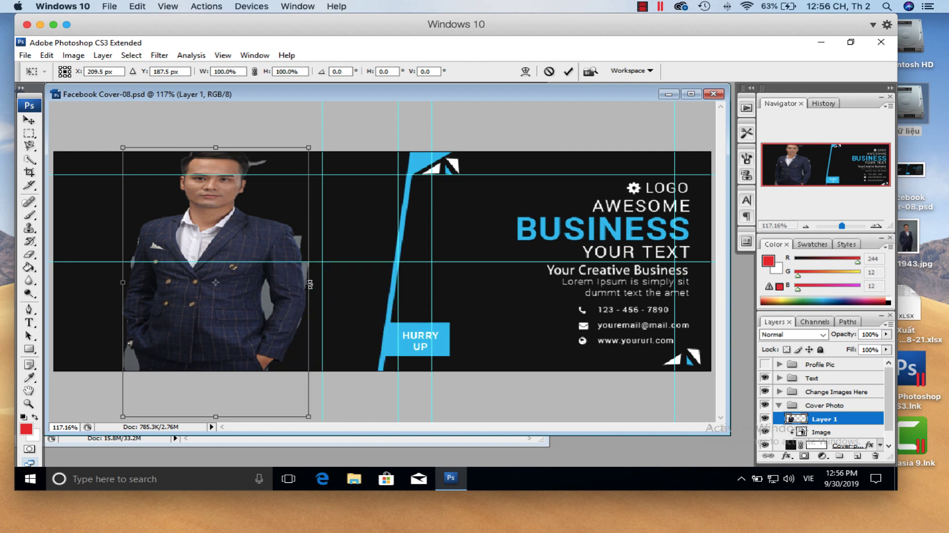
left_click_drag(311, 284, 344, 256)
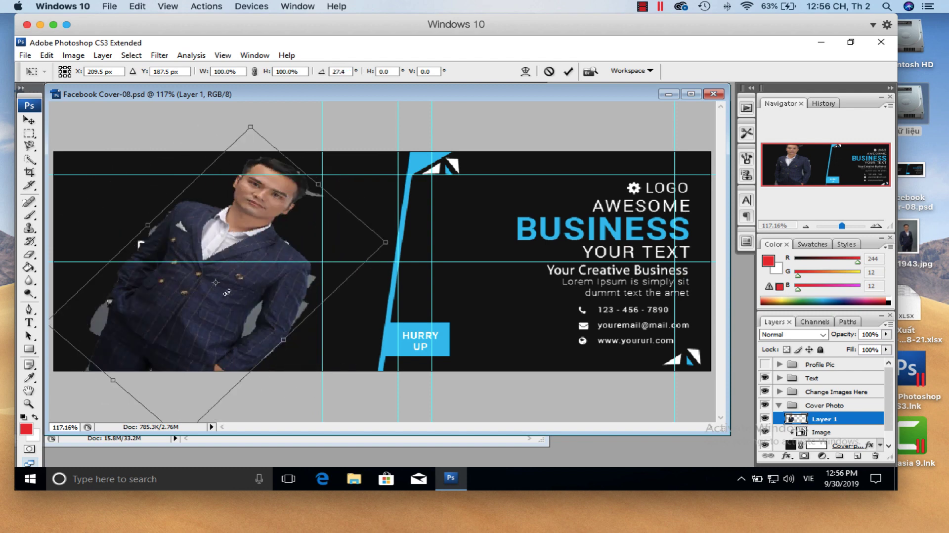
mouse_move(344, 256)
left_mouse_down()
mouse_move(246, 292)
mouse_move(271, 283)
left_mouse_up()
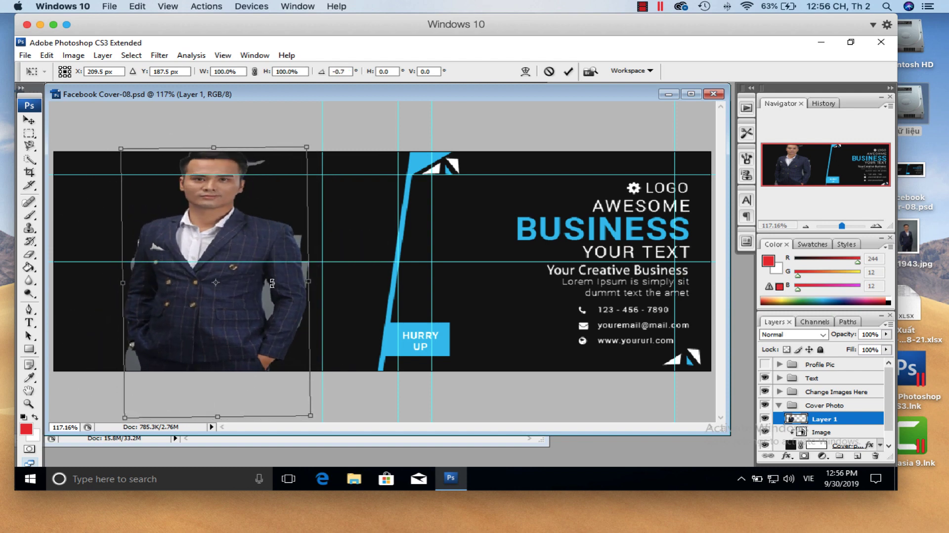
Step: Skew the man's layer by slanting its right side, and commit the transform
right_click(275, 285)
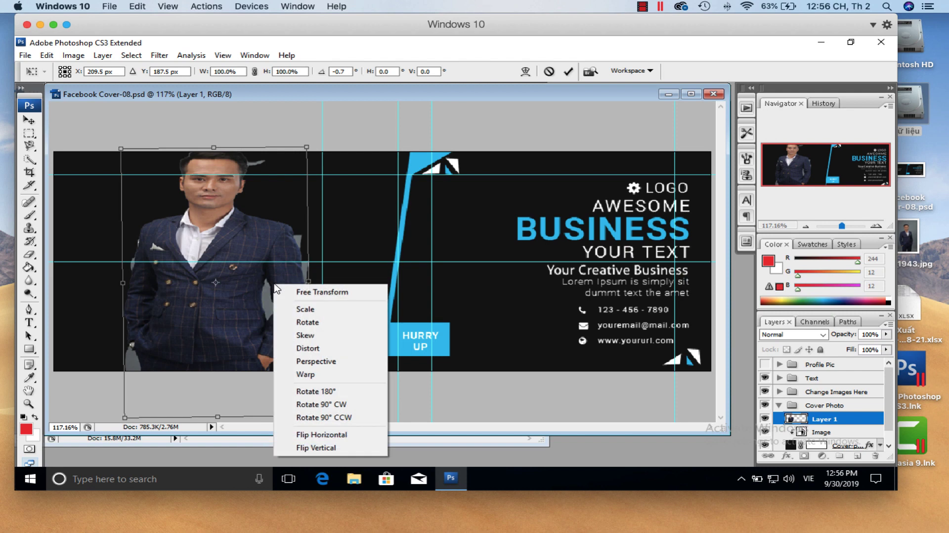
left_click(305, 335)
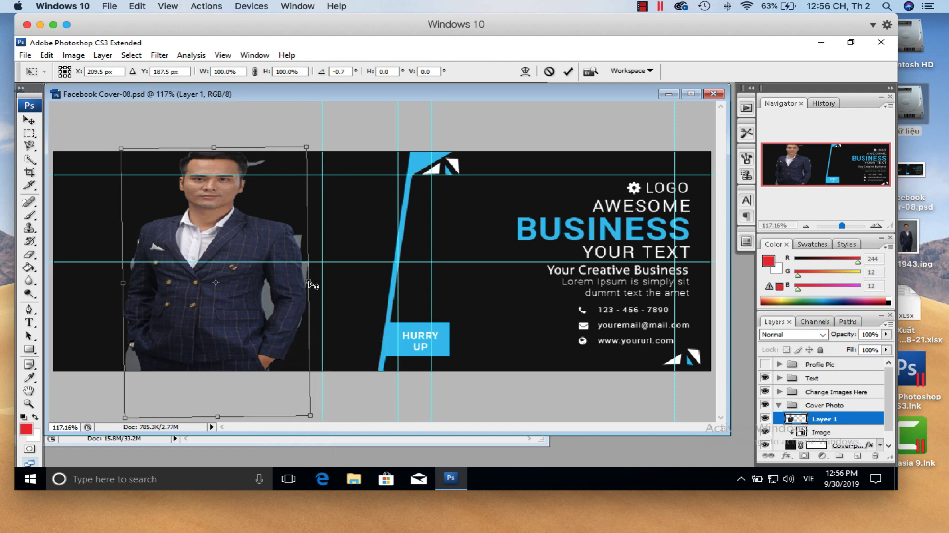
mouse_move(310, 283)
left_mouse_down()
mouse_move(306, 226)
mouse_move(339, 320)
mouse_move(327, 275)
left_mouse_up()
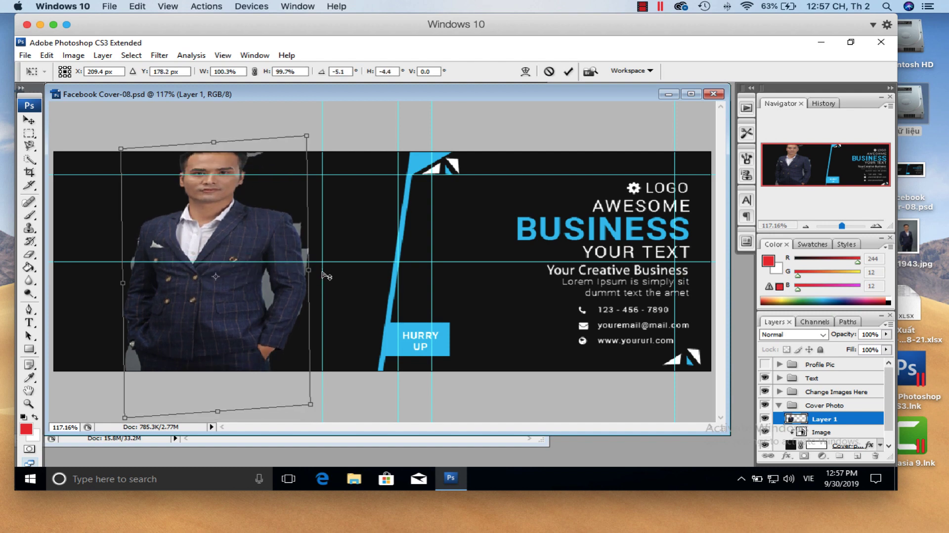
mouse_move(328, 275)
left_mouse_down()
mouse_move(320, 268)
mouse_move(325, 302)
left_mouse_up()
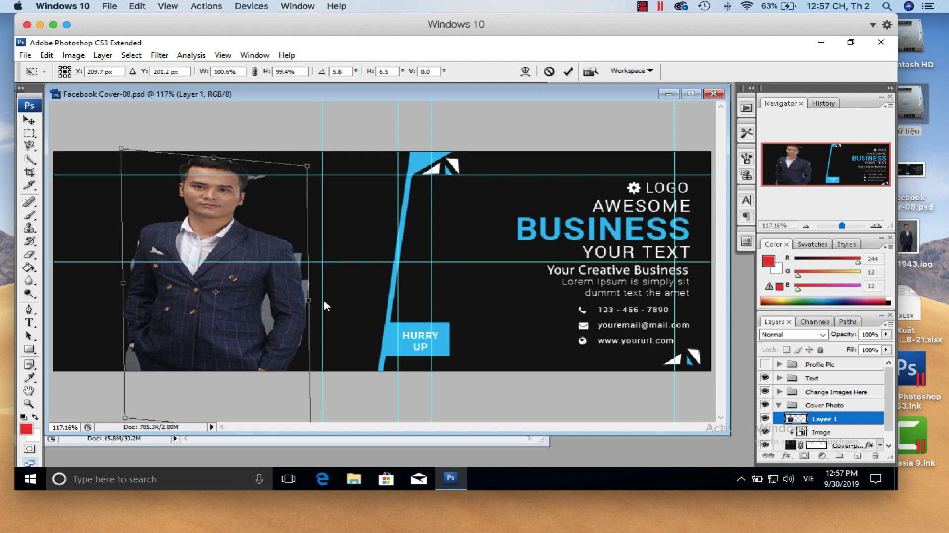
key("Return")
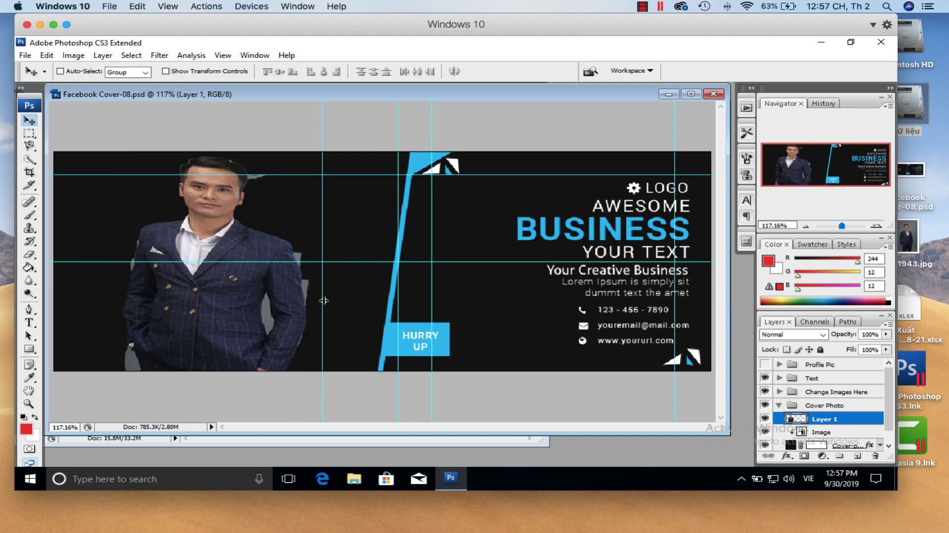
Step: Undo part of the skew and move the cover window aside to reveal 1943.jpg
key("ctrl+z")
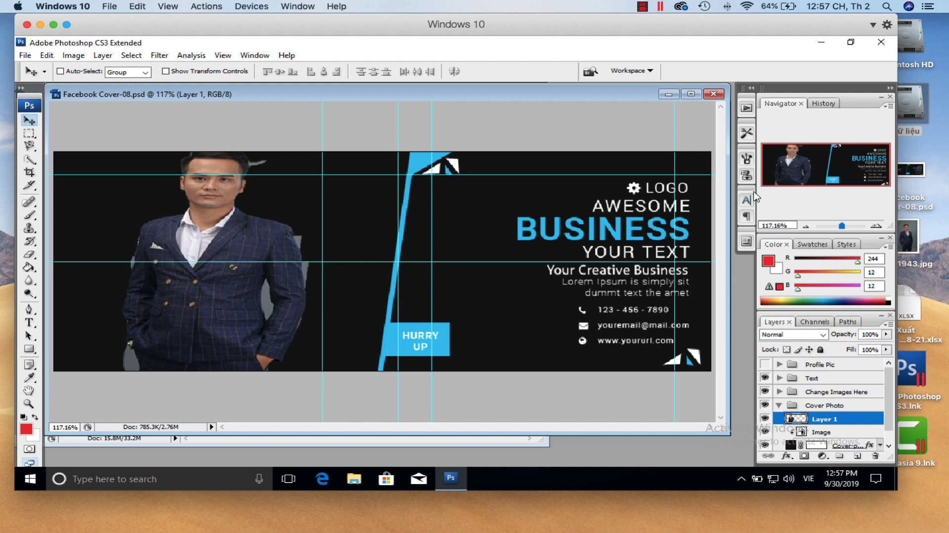
left_click_drag(843, 226, 843, 226)
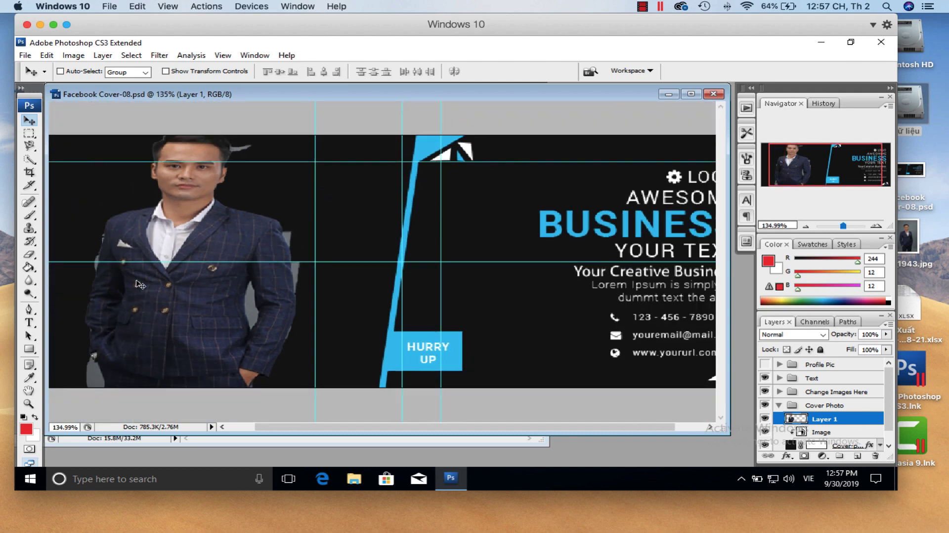
mouse_move(191, 97)
left_mouse_down()
mouse_move(482, 130)
mouse_move(488, 80)
left_mouse_up()
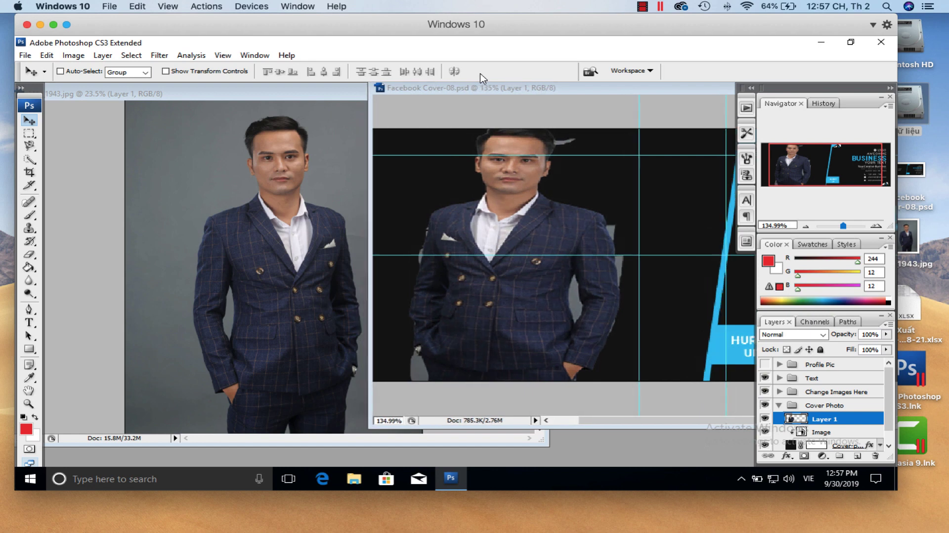
Step: Select the Pen Tool and bring the 1943.jpg photo to the front
left_click(30, 147)
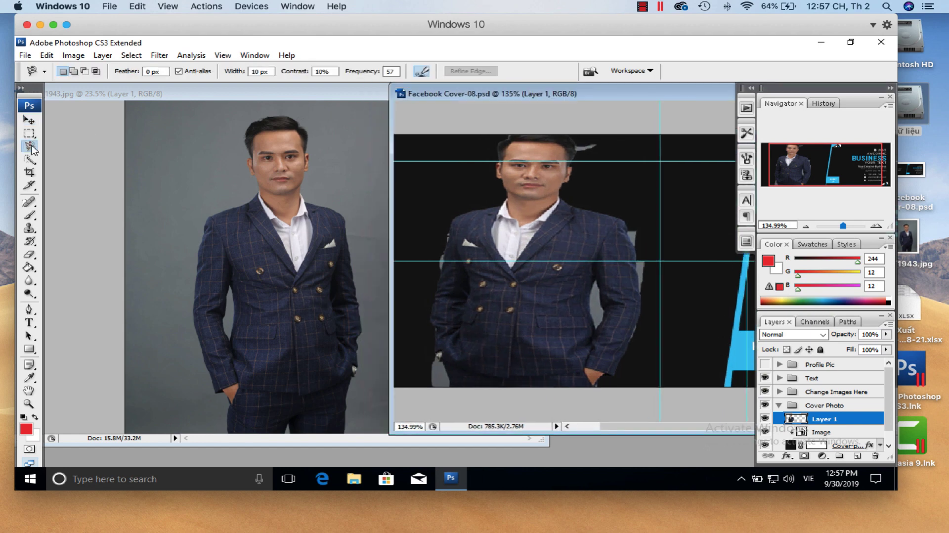
left_click(32, 147)
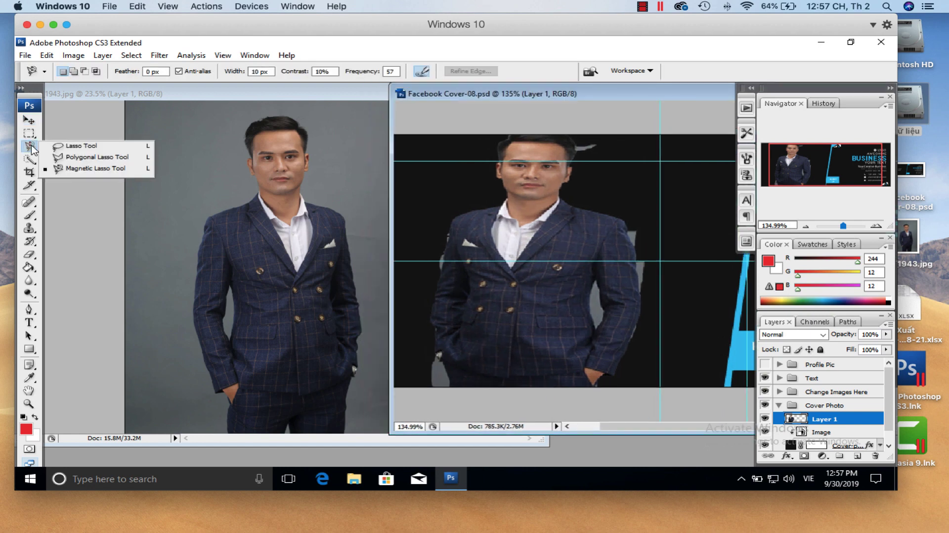
left_click(31, 147)
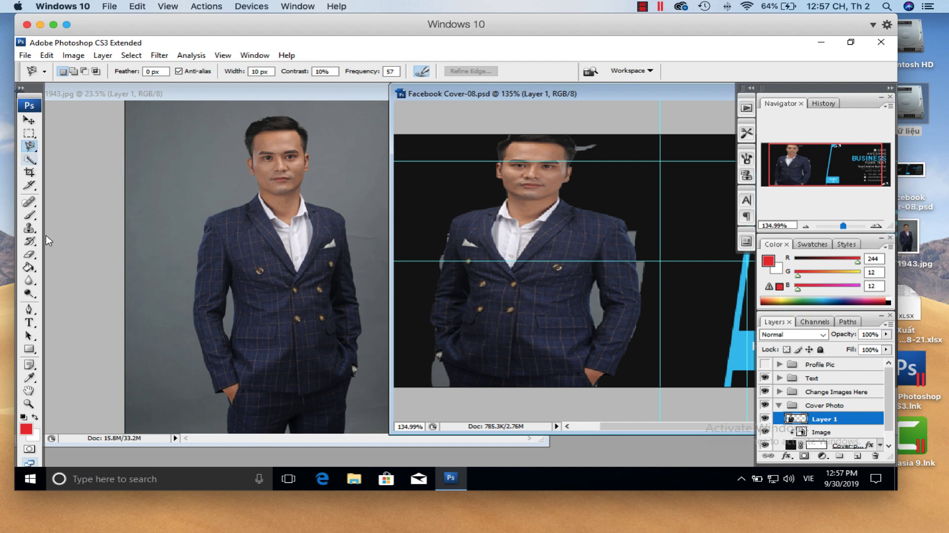
left_click(31, 310)
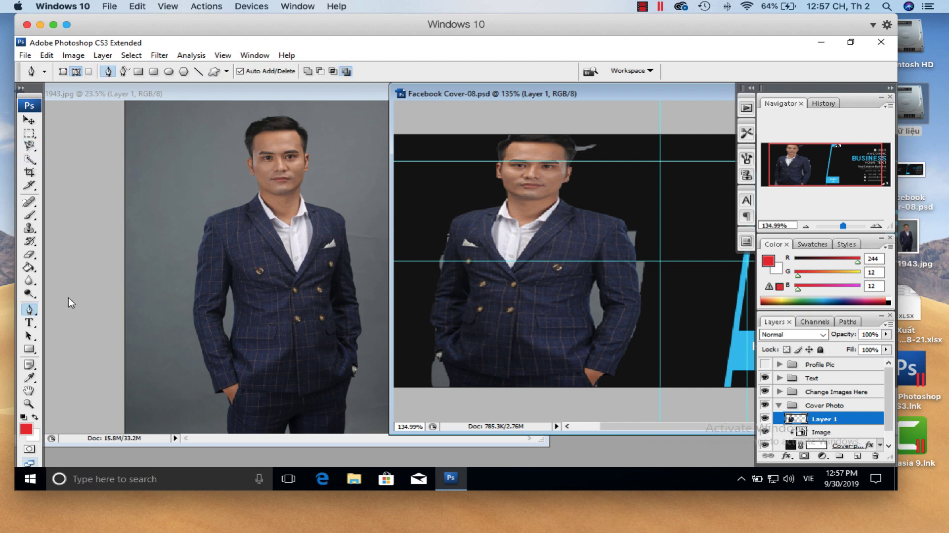
left_click(180, 293)
mouse_move(180, 294)
left_mouse_down()
mouse_move(216, 292)
mouse_move(181, 294)
left_mouse_up()
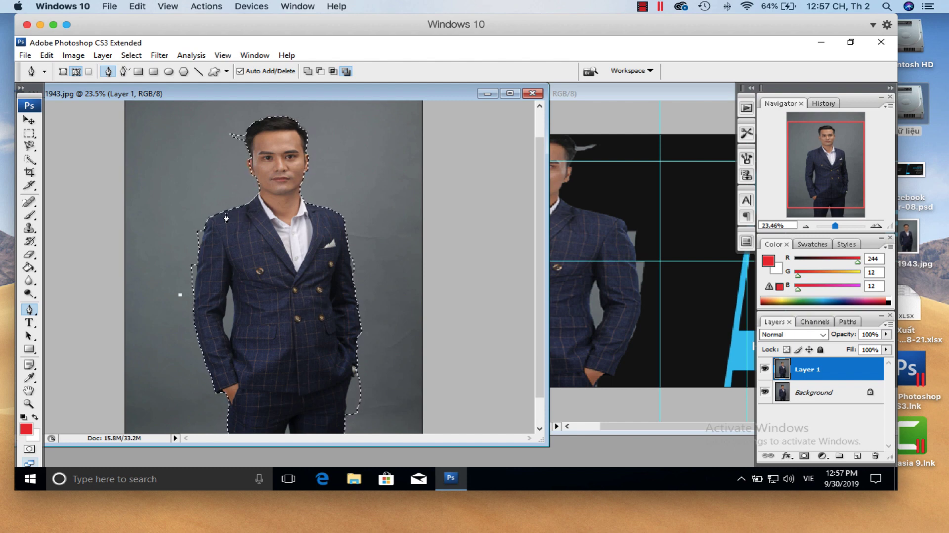
Step: Clear the old selection around the man and return to the Pen Tool
left_click(28, 133)
left_click(176, 117)
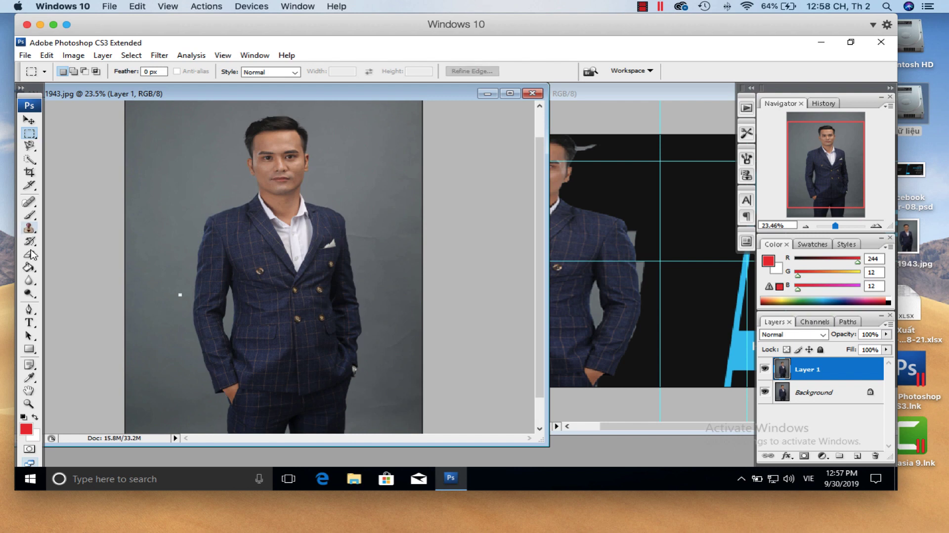
left_click(29, 310)
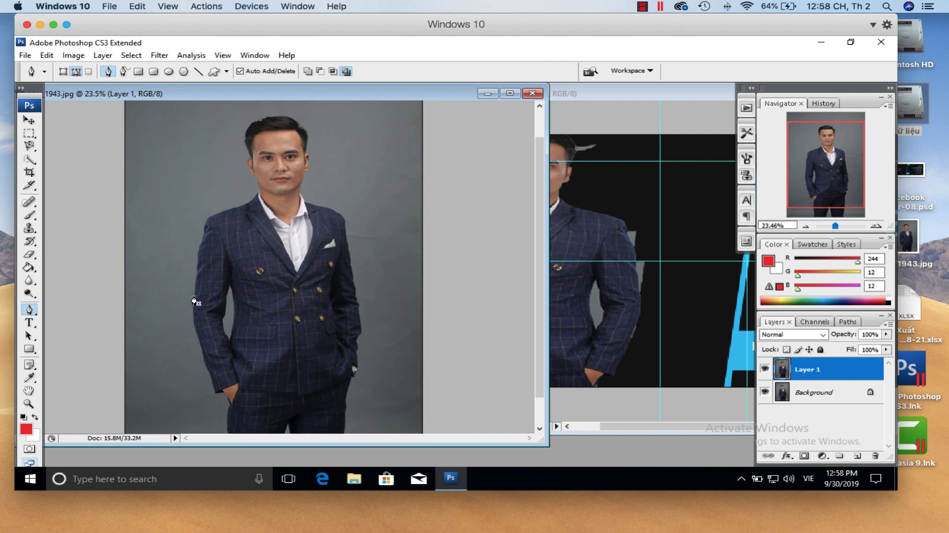
Step: Trace pen anchors up the jacket's left edge to the shoulder, adding an anchor point
left_click(194, 297)
left_click_drag(197, 271, 197, 265)
left_click(198, 248)
left_click_drag(201, 243, 205, 230)
left_click(204, 227)
right_click(212, 226)
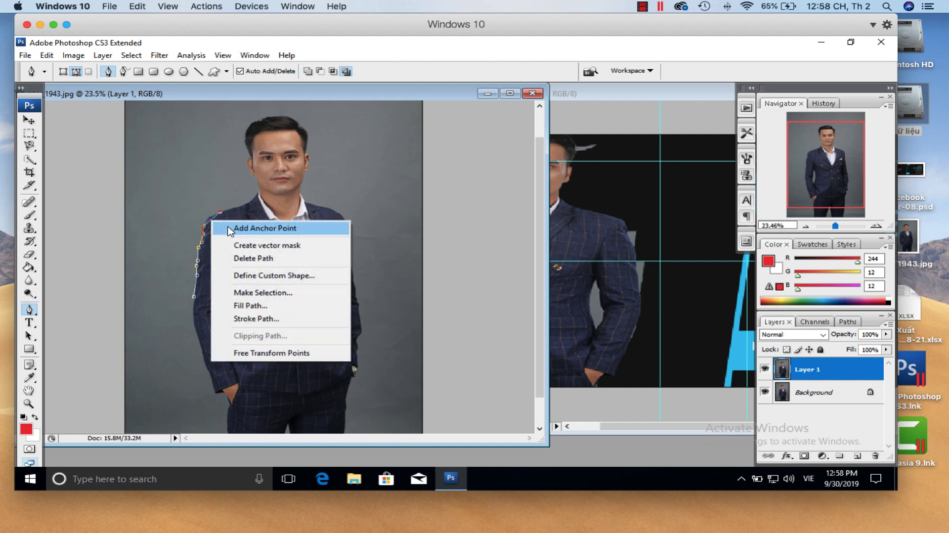
left_click(232, 228)
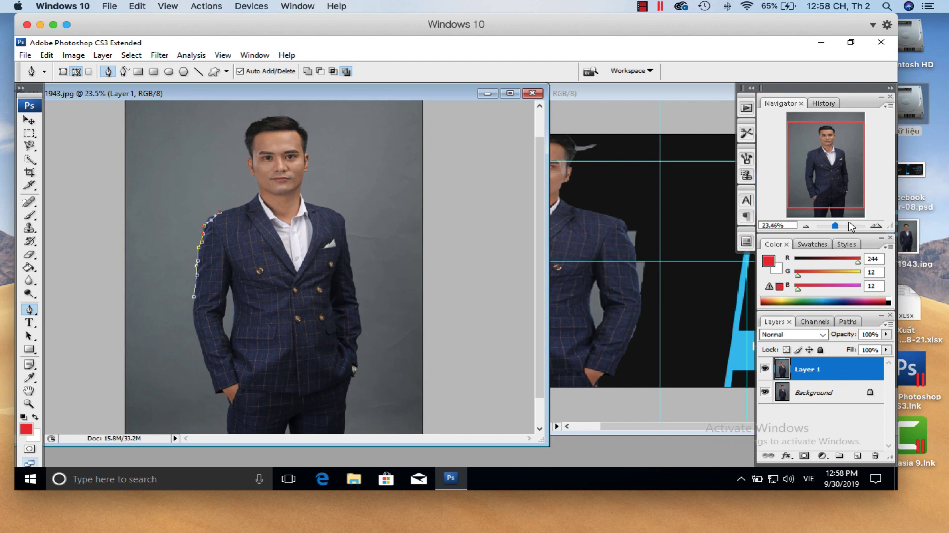
Step: Zoom to about 201% and centre the view on the man's left shoulder
left_click(851, 226)
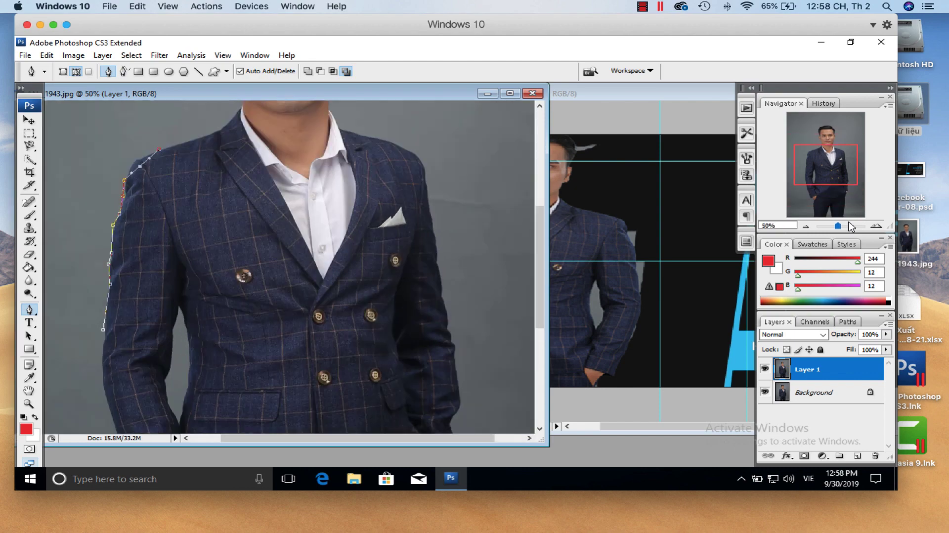
left_click(851, 226)
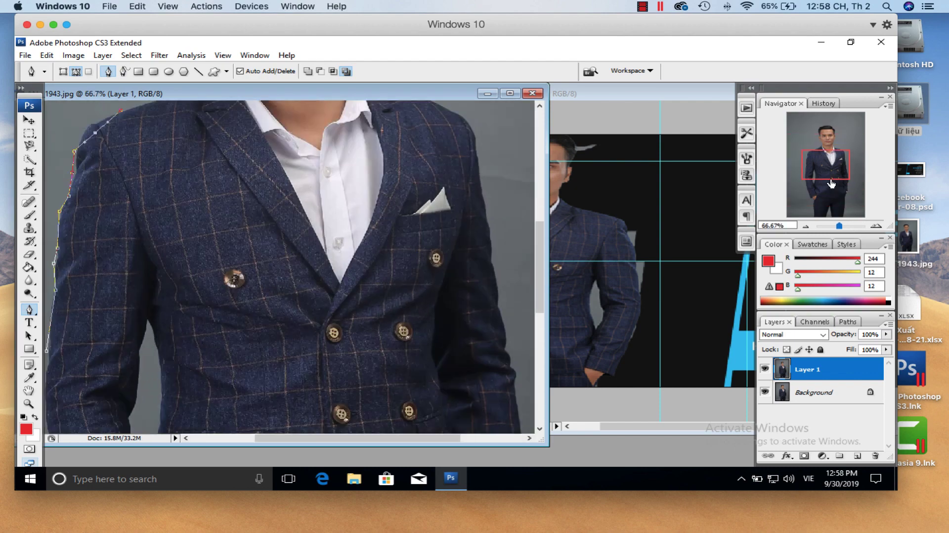
mouse_move(821, 177)
left_mouse_down()
mouse_move(833, 163)
mouse_move(822, 158)
left_mouse_up()
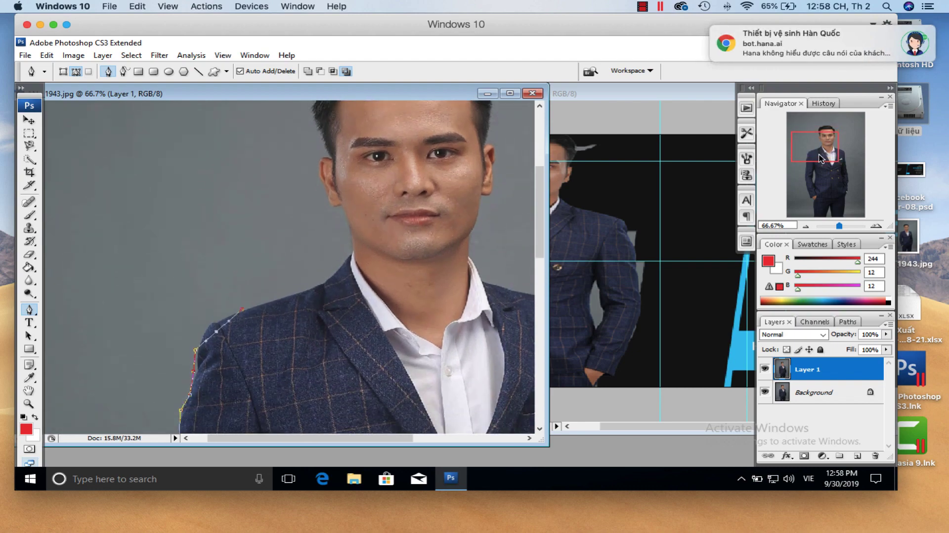
left_click(846, 226)
left_click_drag(820, 146, 817, 152)
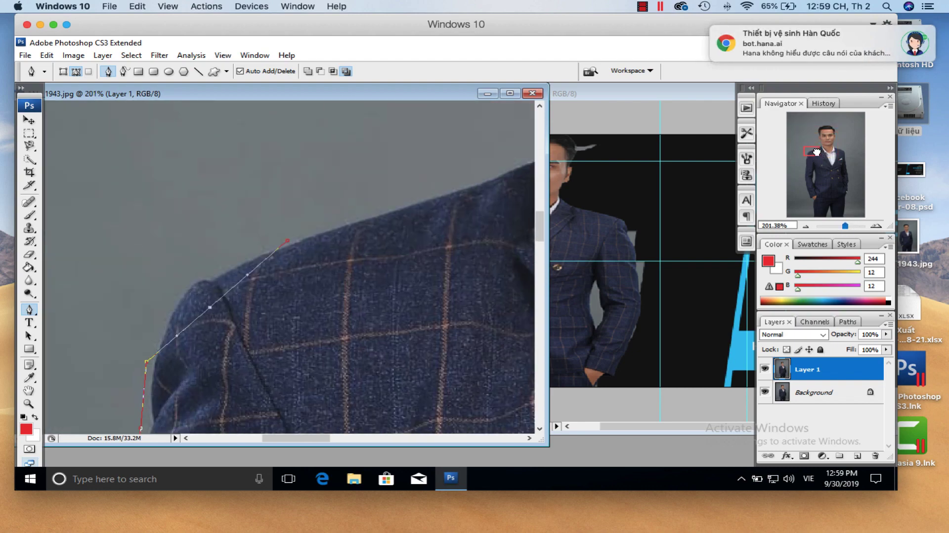
Step: Add an anchor point partway along the straight shoulder path segment
right_click(212, 308)
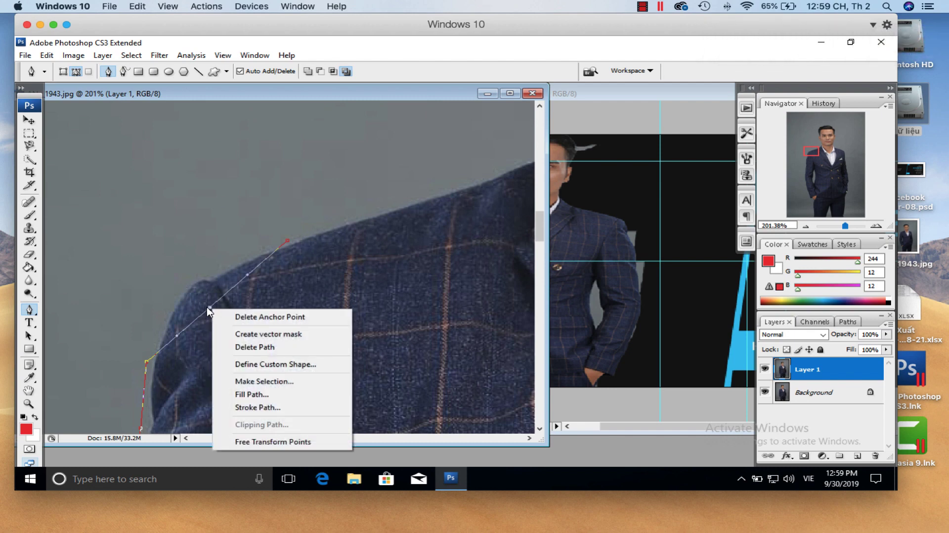
left_click(208, 311)
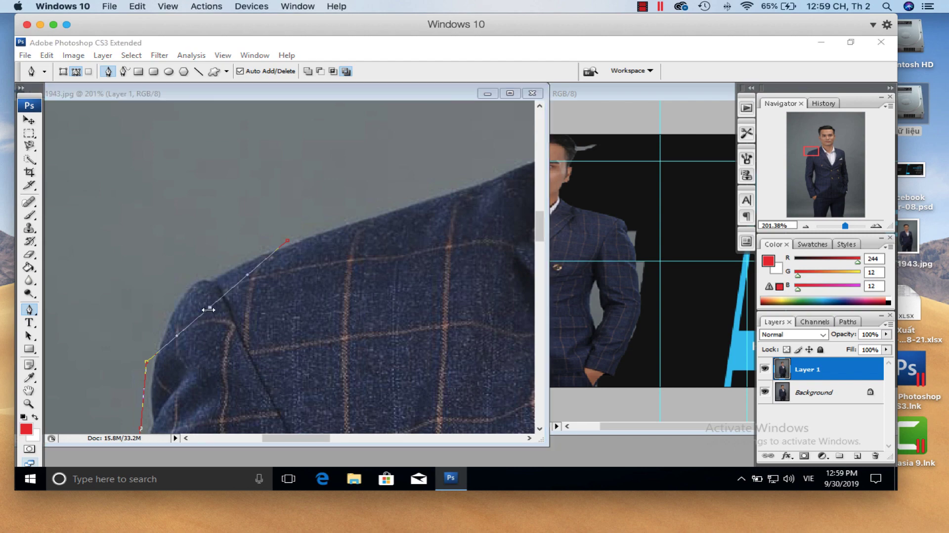
key("super")
key("super")
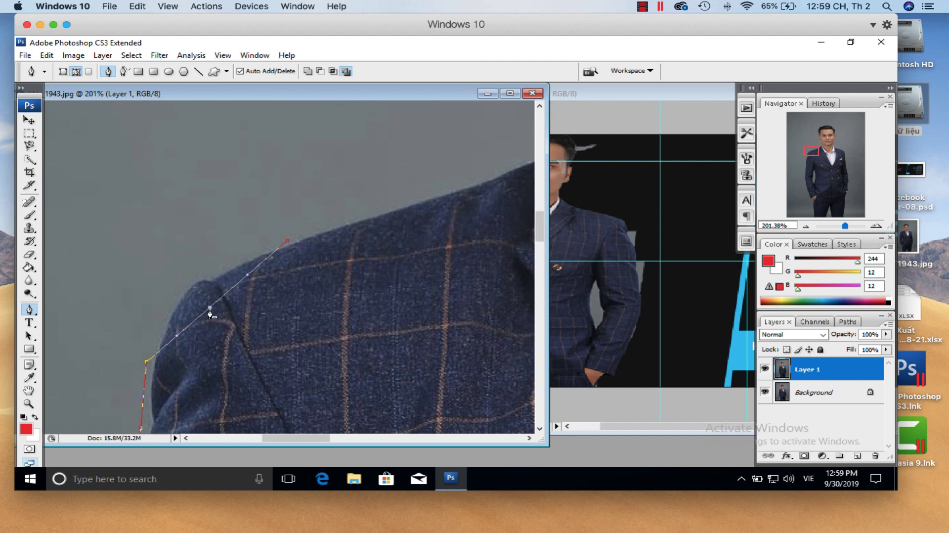
key("alt")
key("alt")
key("alt")
key("alt")
right_click(210, 312)
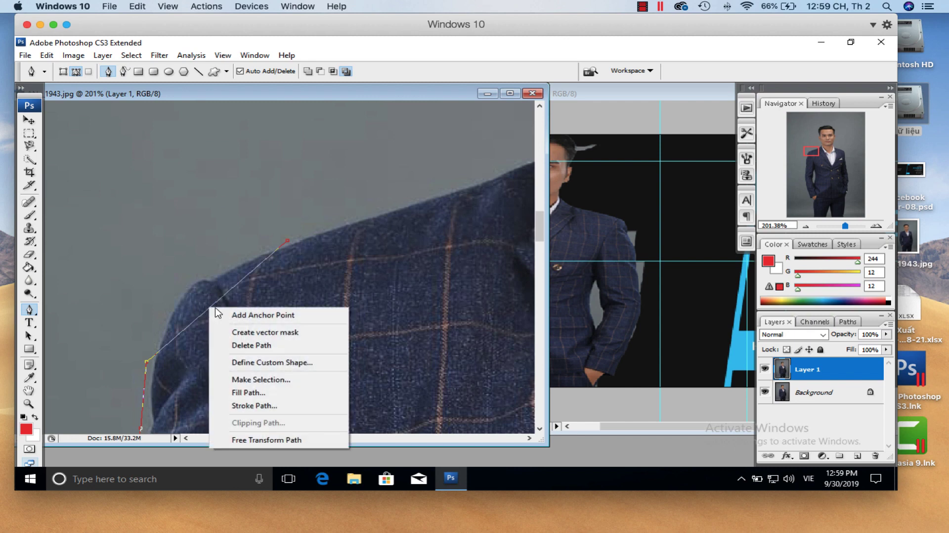
left_click(231, 315)
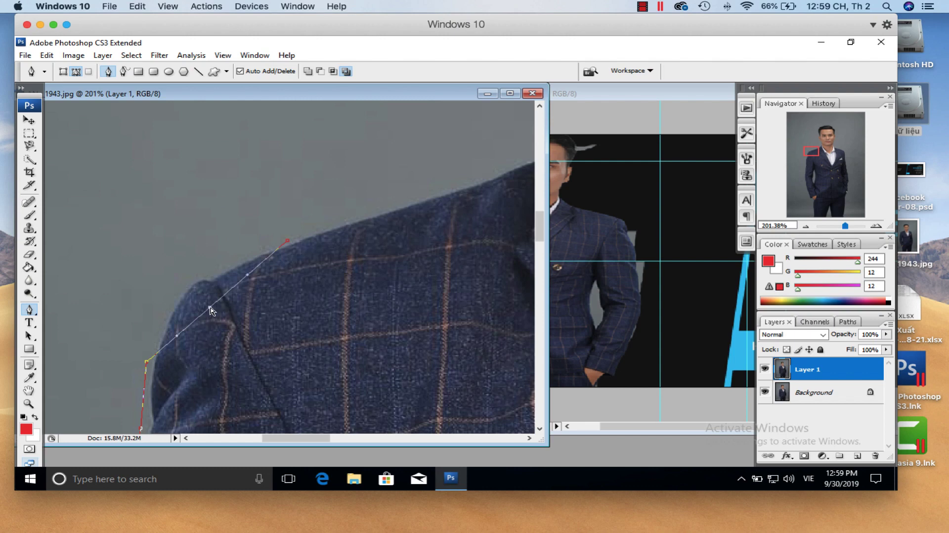
Step: Bend the shoulder segment and add and adjust anchors so the path hugs the shoulder
left_click_drag(211, 310, 189, 292)
right_click(211, 281)
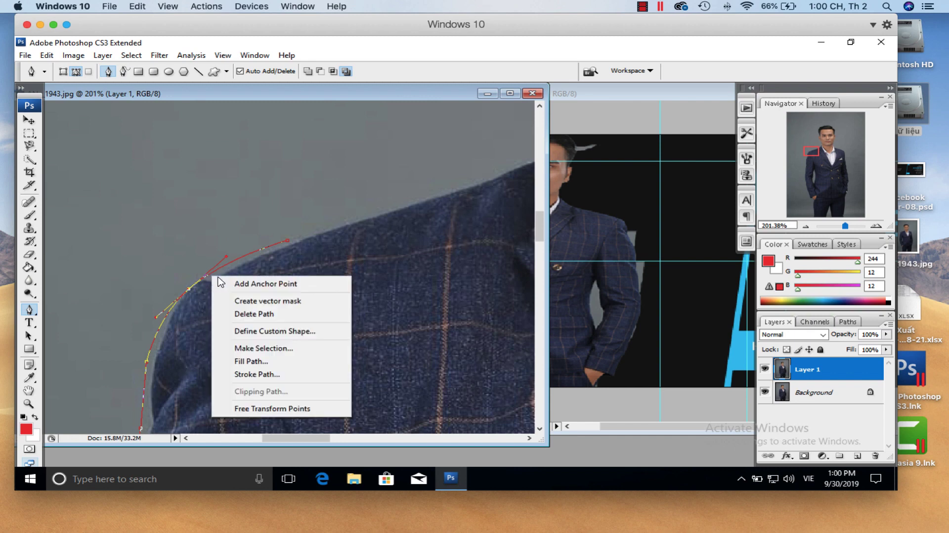
left_click(221, 282)
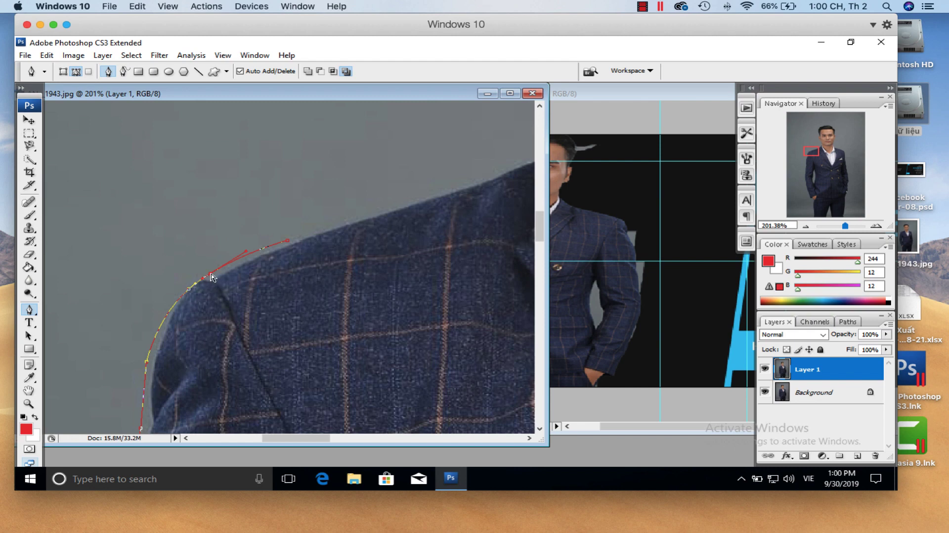
left_click_drag(212, 277, 216, 283)
left_click_drag(289, 242, 293, 245)
Step: Extend the path along the shoulder's top edge toward the jacket collar
left_click(456, 192)
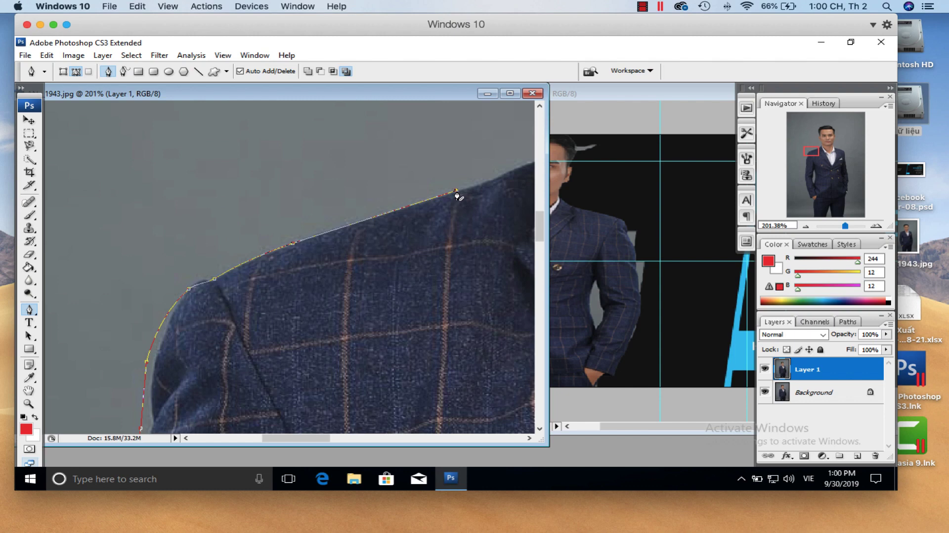
left_click(525, 167)
left_click_drag(845, 226, 838, 227)
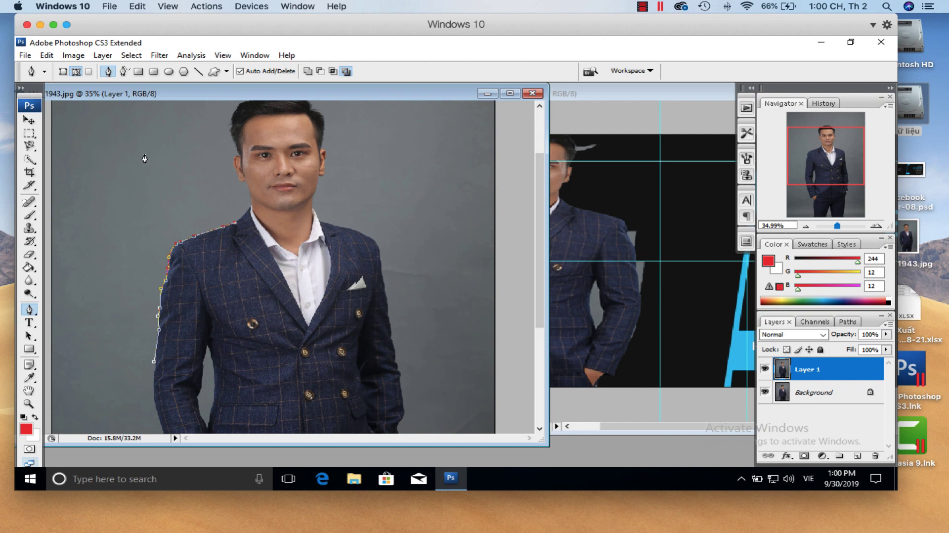
Step: Trace a closed pen path around the man's face and left shoulder in 1943.jpg
left_click(31, 147)
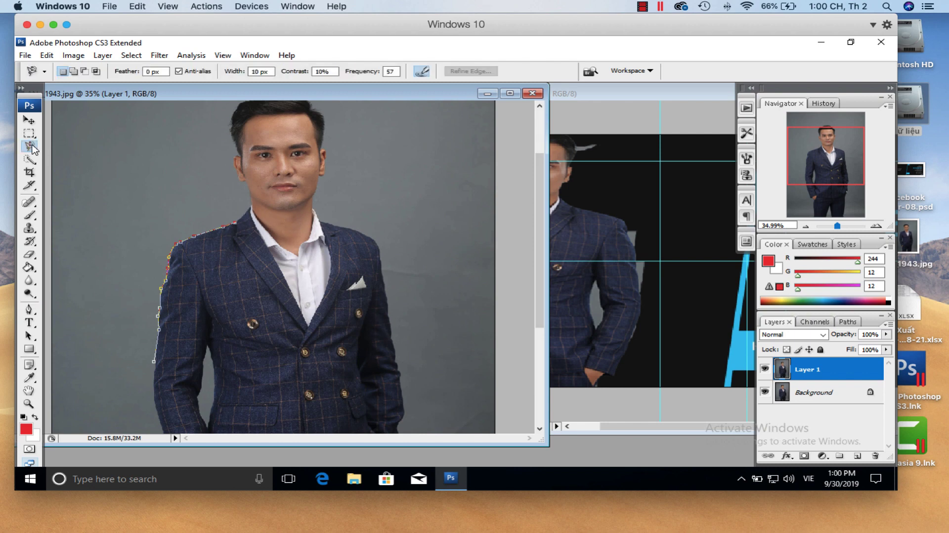
left_click(32, 146)
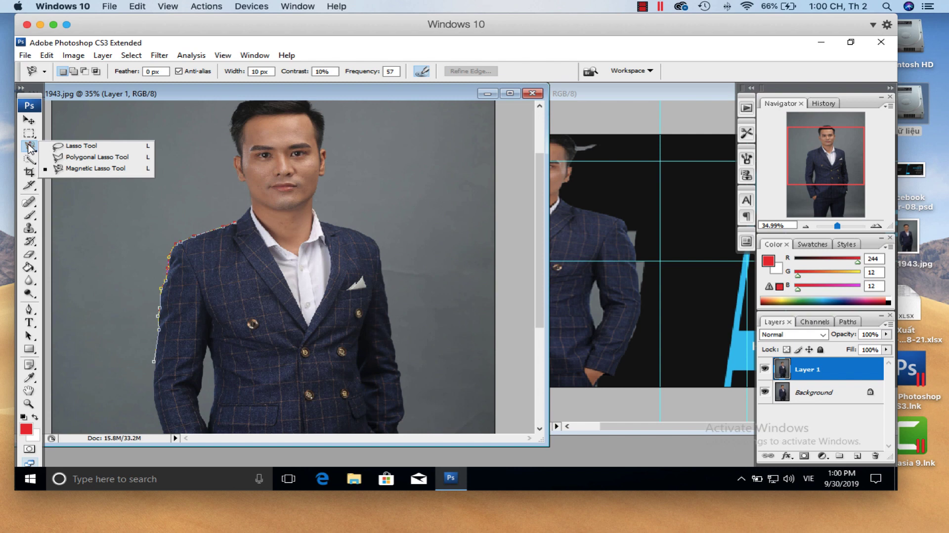
left_click(31, 147)
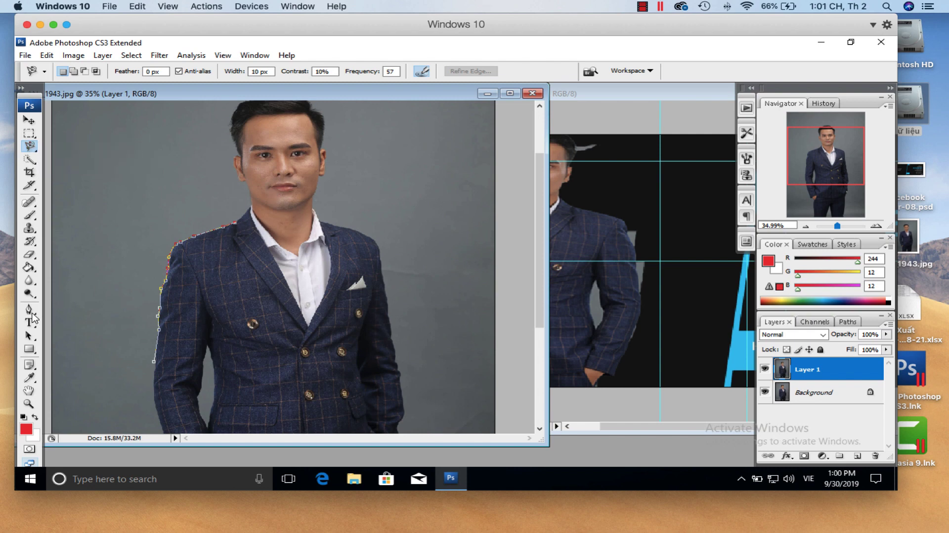
left_click(31, 312)
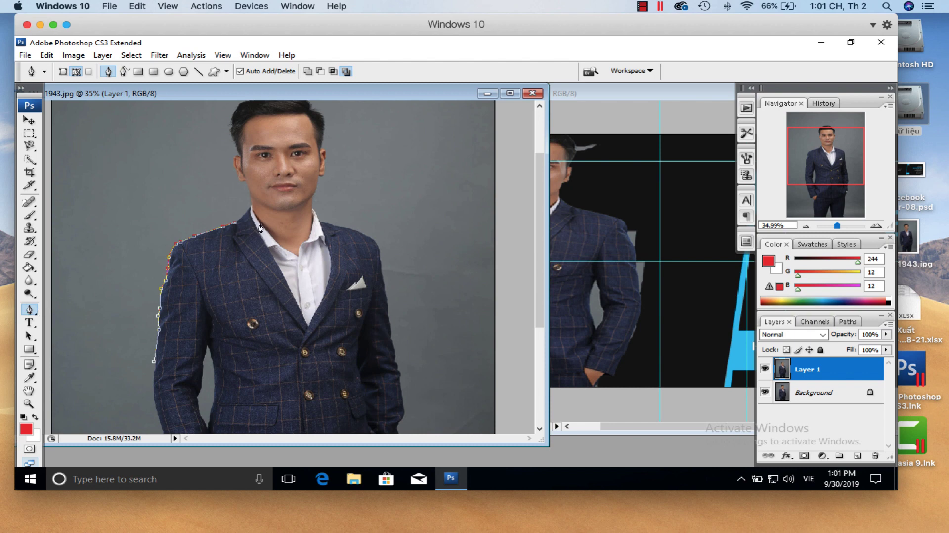
left_click(221, 145)
left_click(317, 143)
left_click(415, 230)
left_click(355, 300)
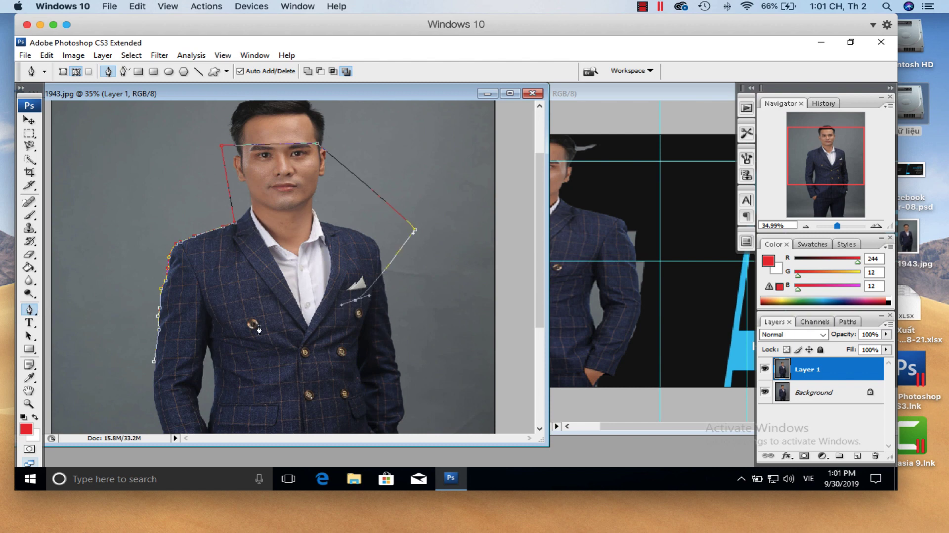
left_click(244, 327)
left_click(183, 348)
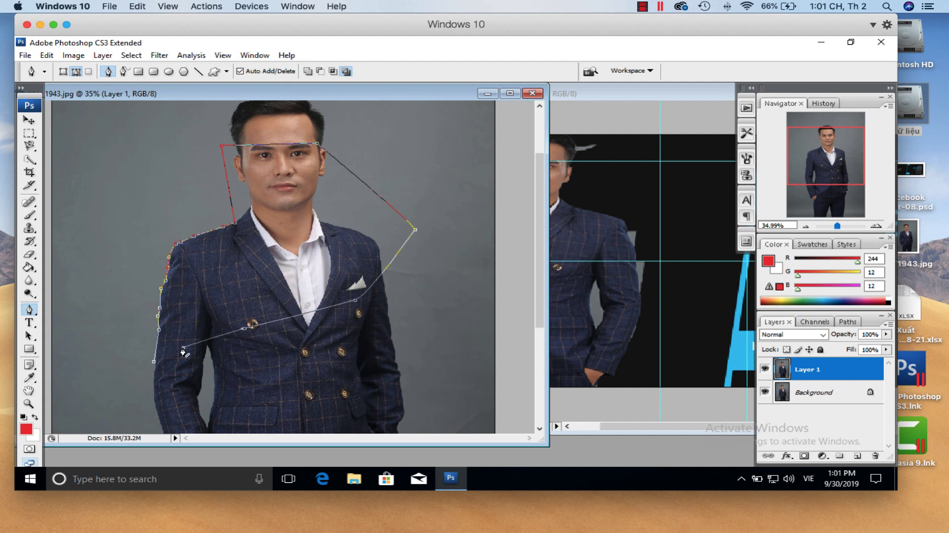
left_click(154, 364)
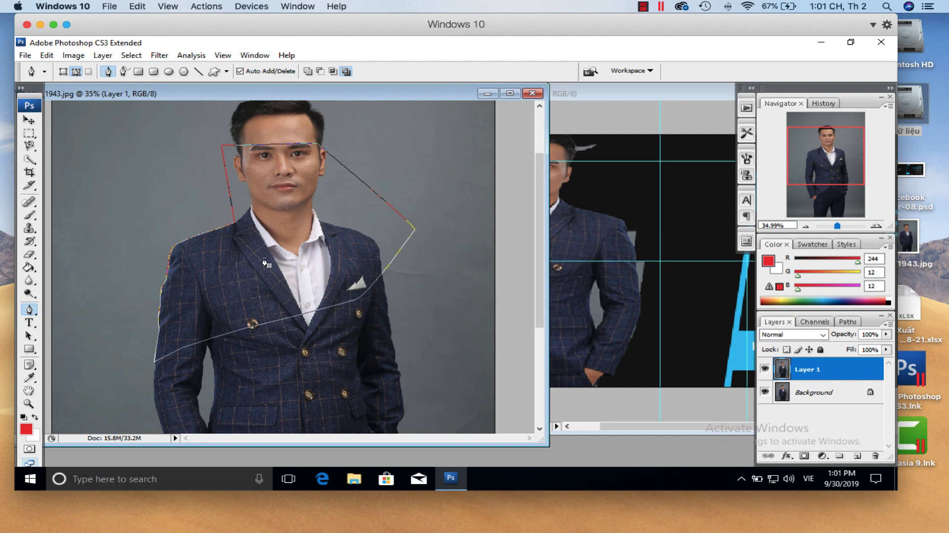
Step: Convert the path to a selection and drag the cut-out man with the Move tool
key("ctrl+Return")
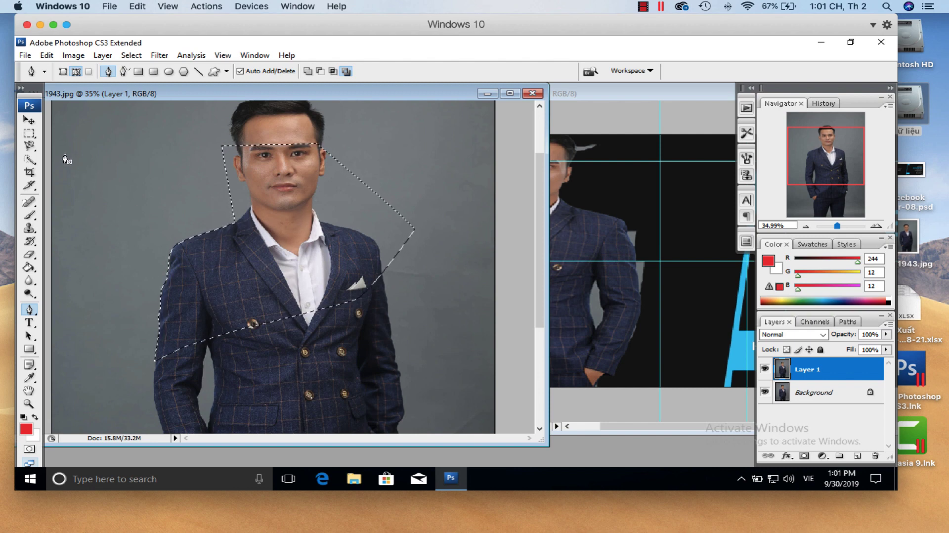
left_click(29, 121)
mouse_move(288, 226)
left_mouse_down()
mouse_move(340, 255)
mouse_move(387, 217)
mouse_move(285, 256)
left_mouse_up()
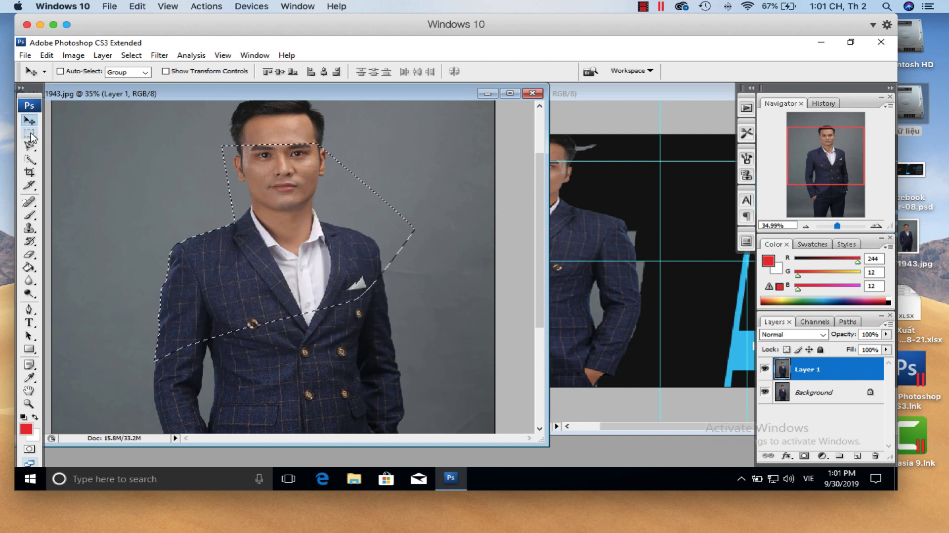
Step: Narrow the man layer to about 94% width and shift him about 75 px right
left_click(588, 198)
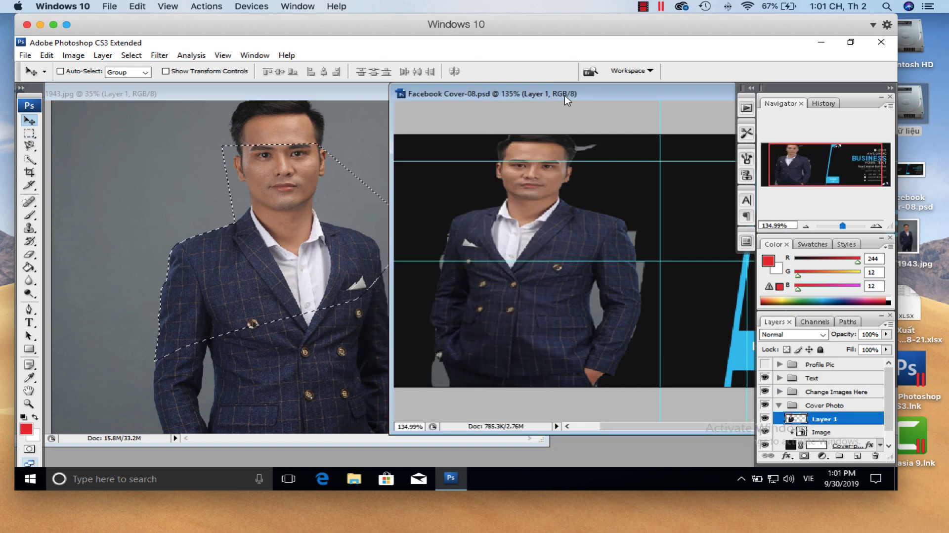
left_click_drag(567, 103, 435, 119)
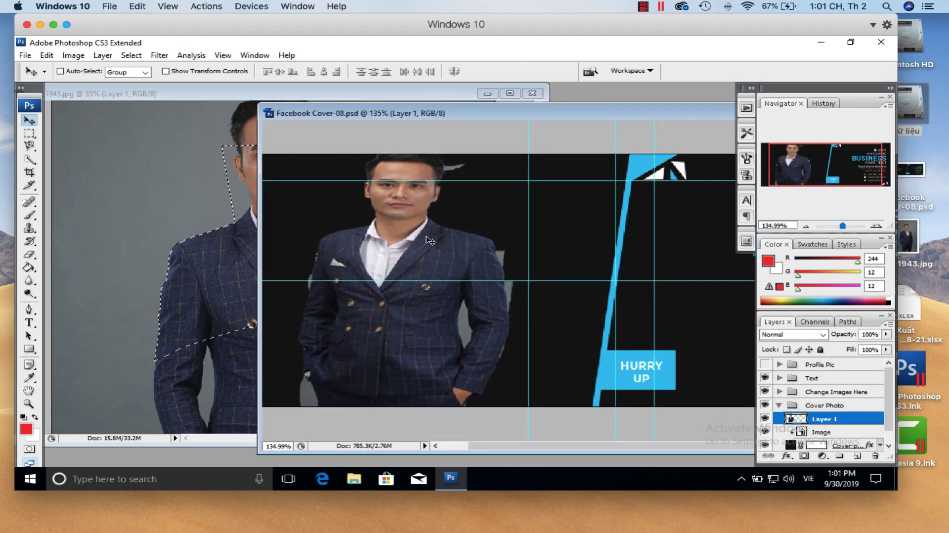
key("ctrl+t")
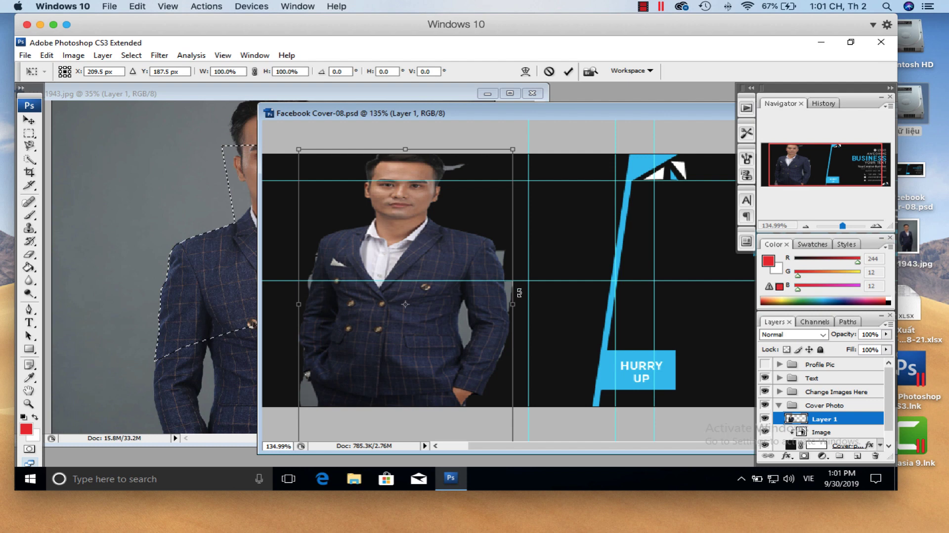
left_click_drag(513, 305, 492, 306)
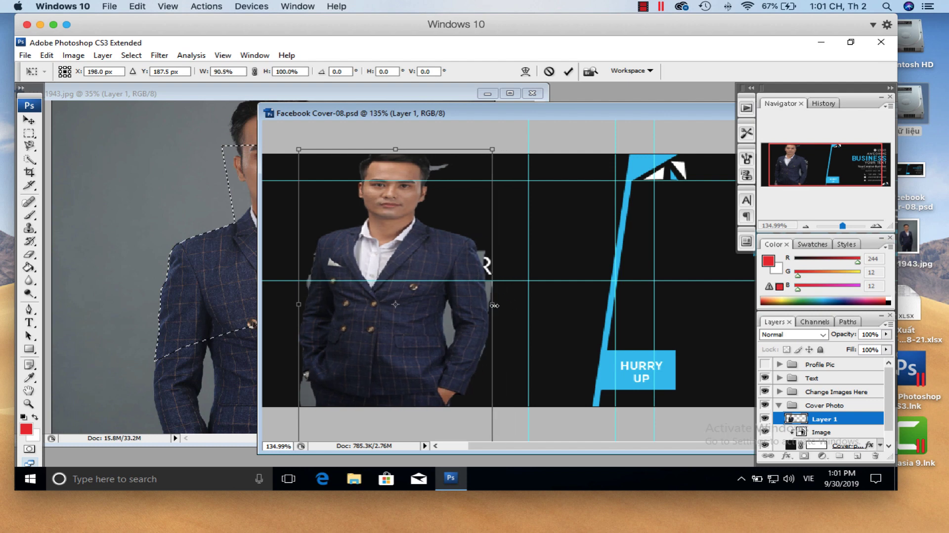
key("Return")
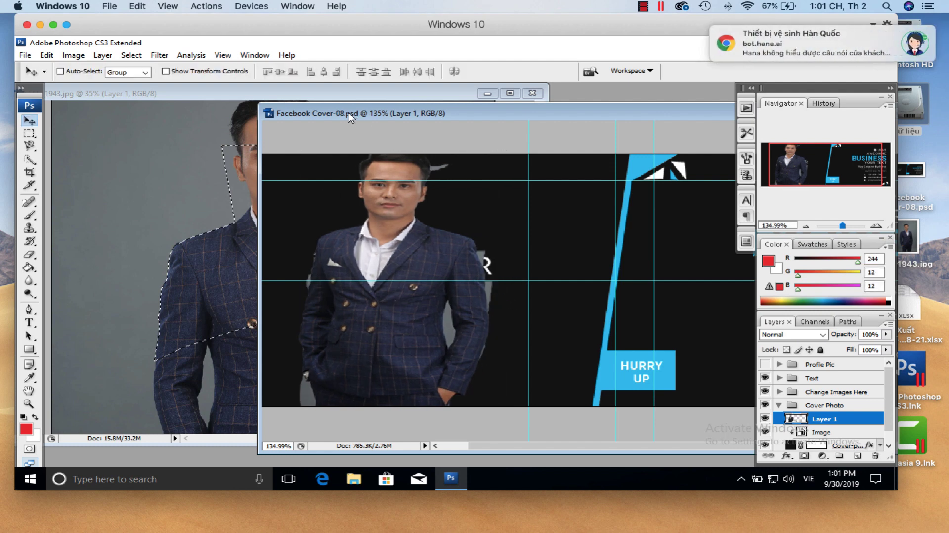
left_click_drag(350, 116, 421, 122)
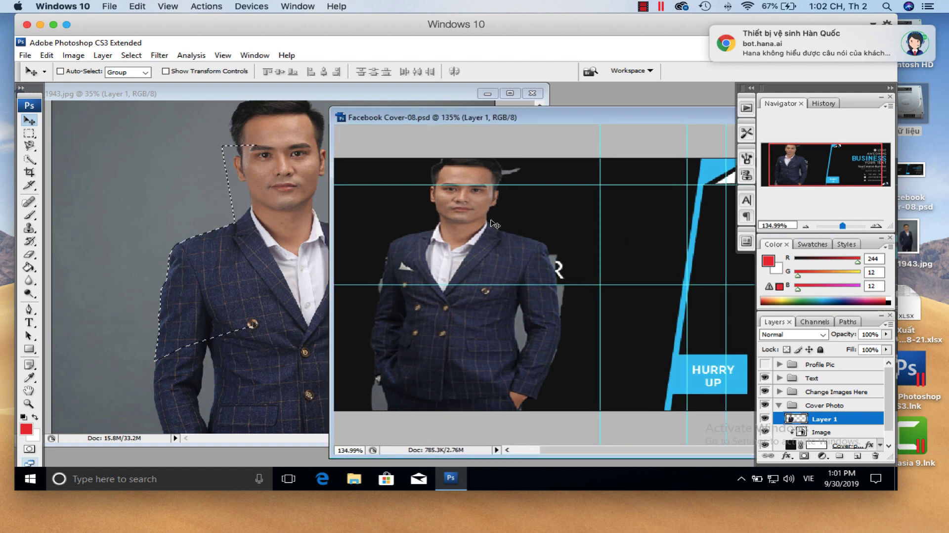
mouse_move(487, 245)
left_mouse_down()
mouse_move(524, 238)
mouse_move(497, 249)
left_mouse_up()
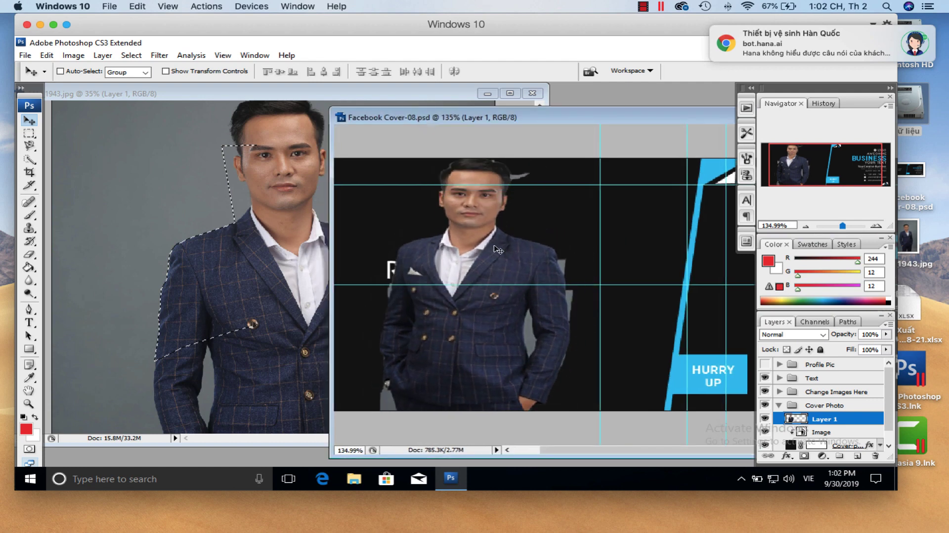
Step: Widen the man again to about 103% and commit the transform
key("ctrl+t")
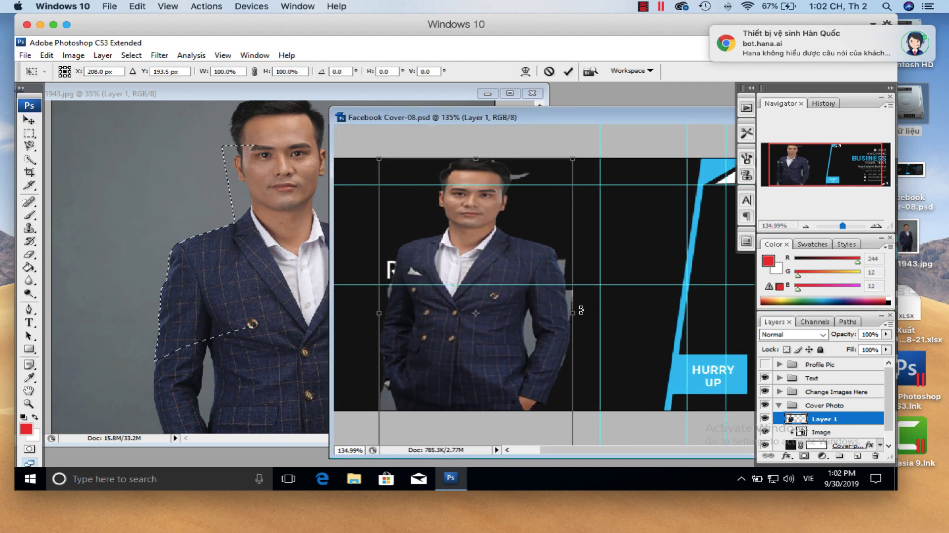
left_click_drag(575, 313, 590, 316)
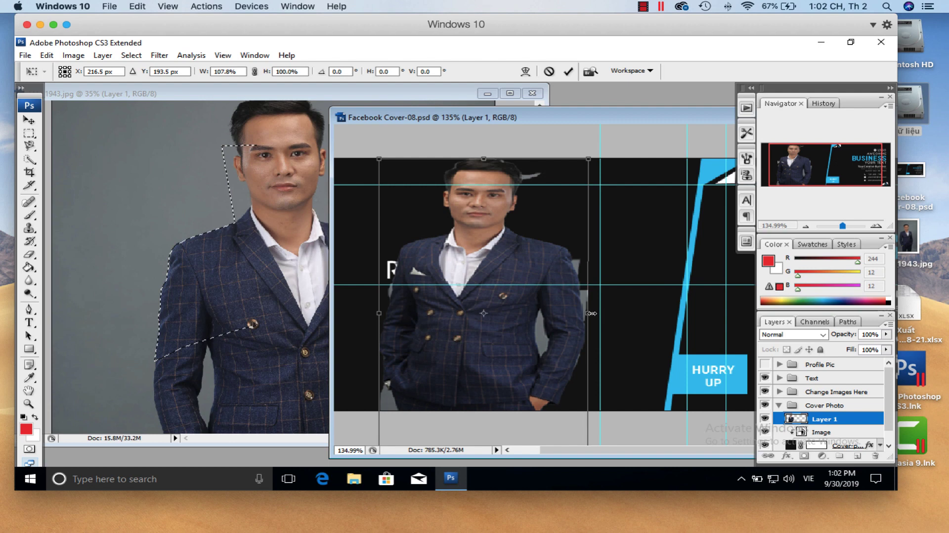
left_click_drag(592, 313, 583, 316)
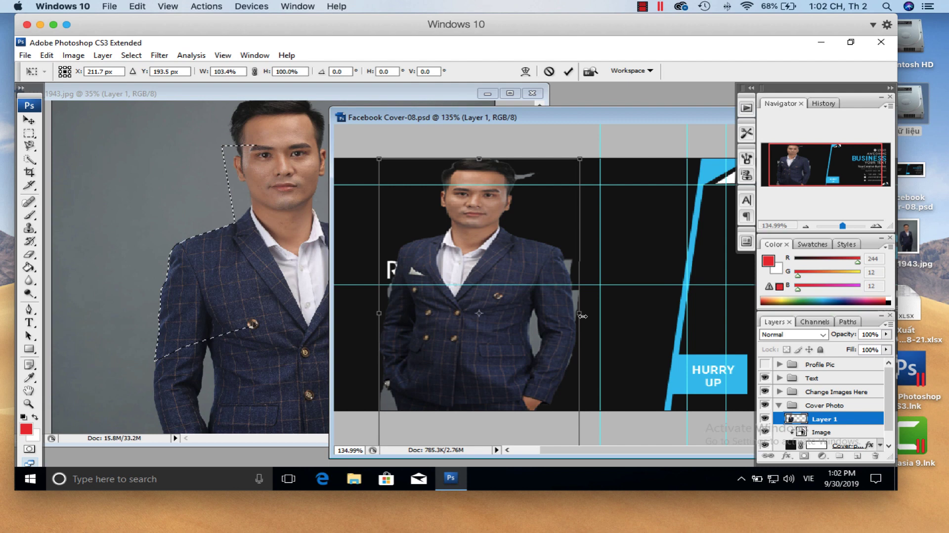
key("Return")
left_click_drag(588, 126, 388, 117)
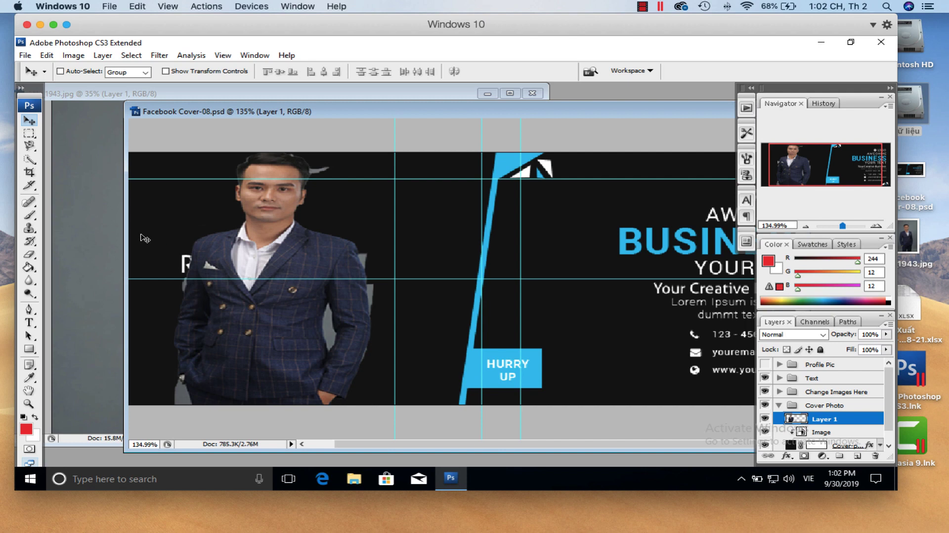
Step: At 316% zoom, erase the stray grey fragments beside the man's hair and right shoulder
left_click_drag(523, 113, 501, 114)
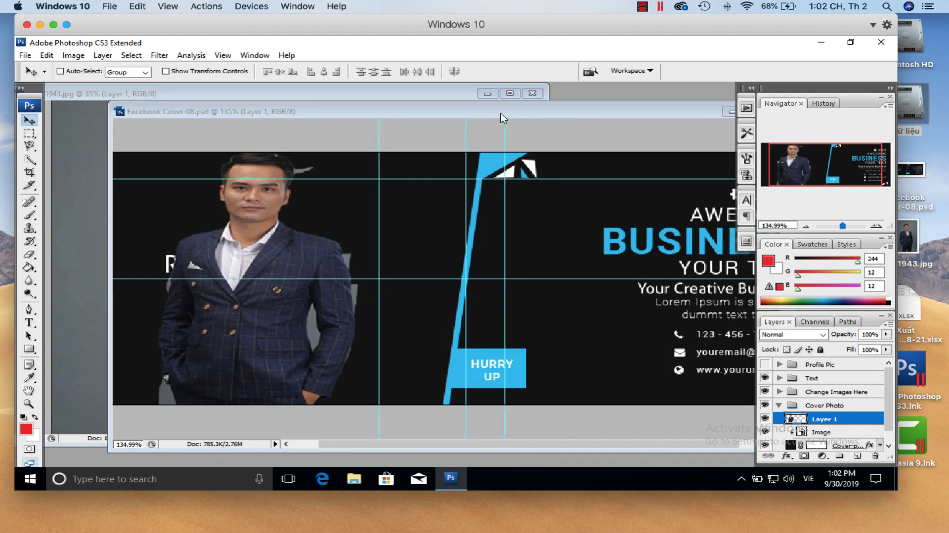
left_click(849, 225)
left_click_drag(819, 167, 793, 147)
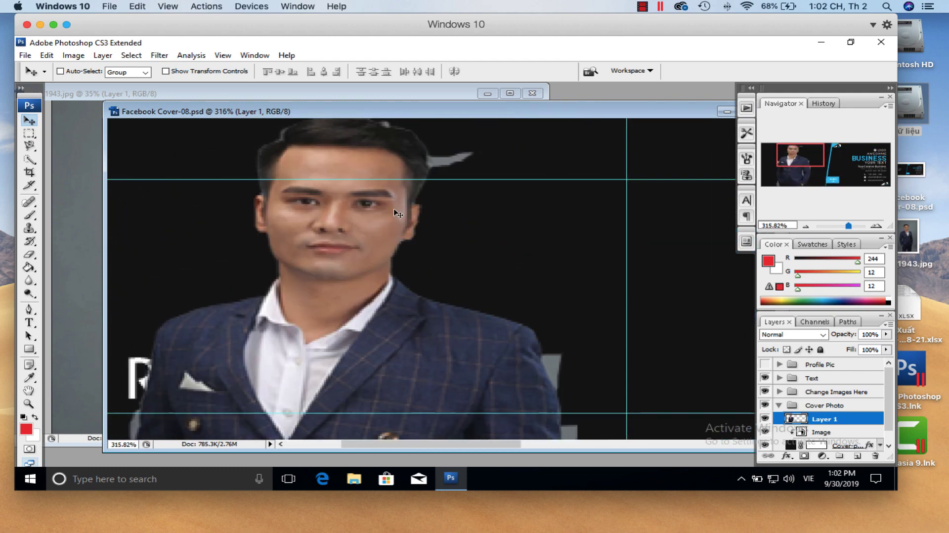
left_click(29, 257)
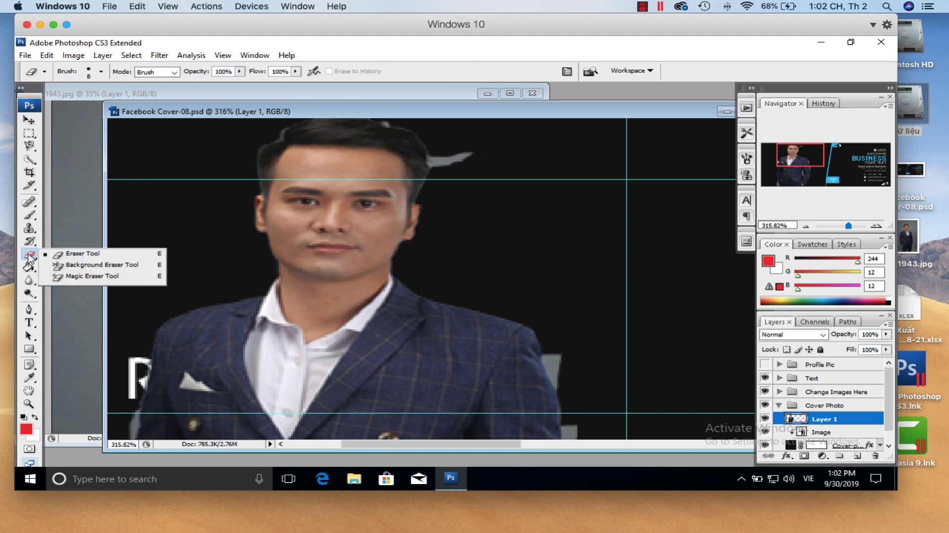
left_click(81, 253)
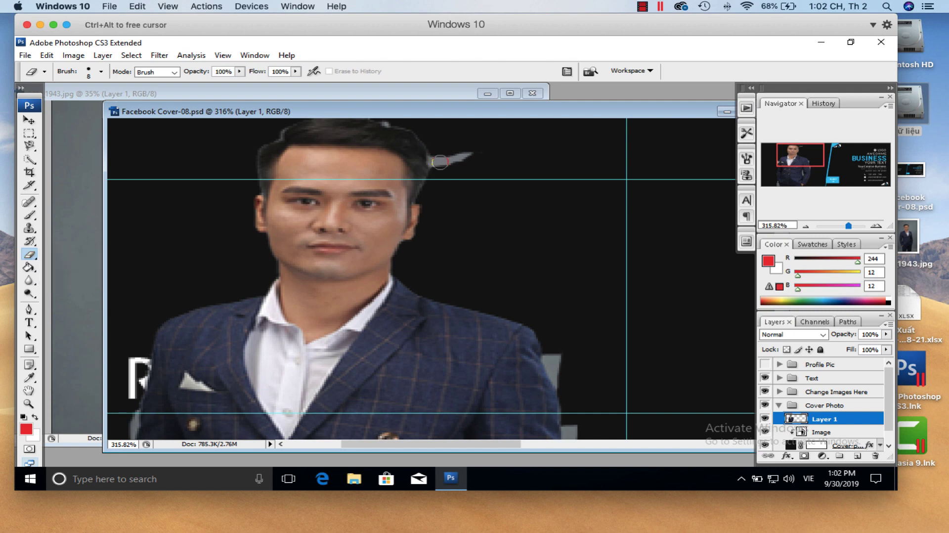
left_click_drag(442, 162, 470, 155)
left_click_drag(456, 154, 441, 158)
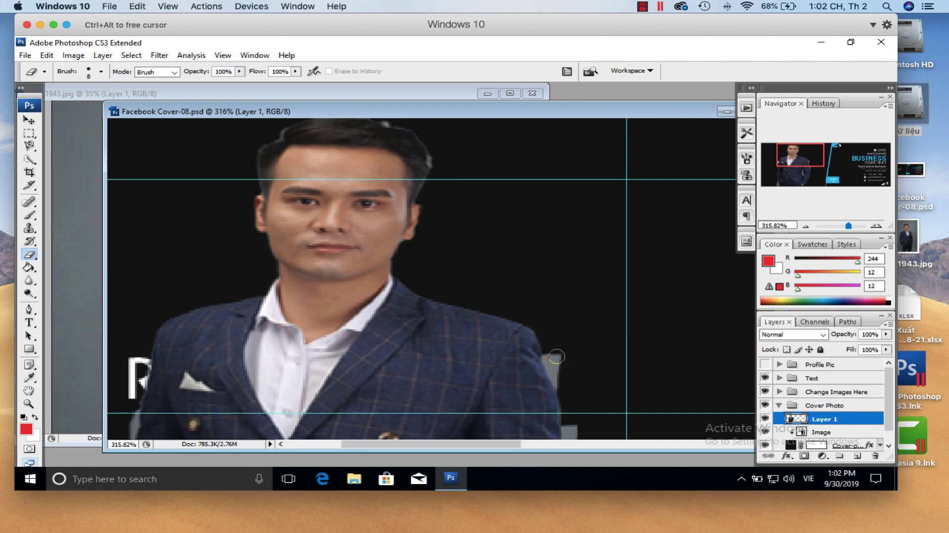
mouse_move(556, 364)
left_mouse_down()
mouse_move(561, 374)
mouse_move(554, 356)
left_mouse_up()
left_click_drag(804, 165, 809, 173)
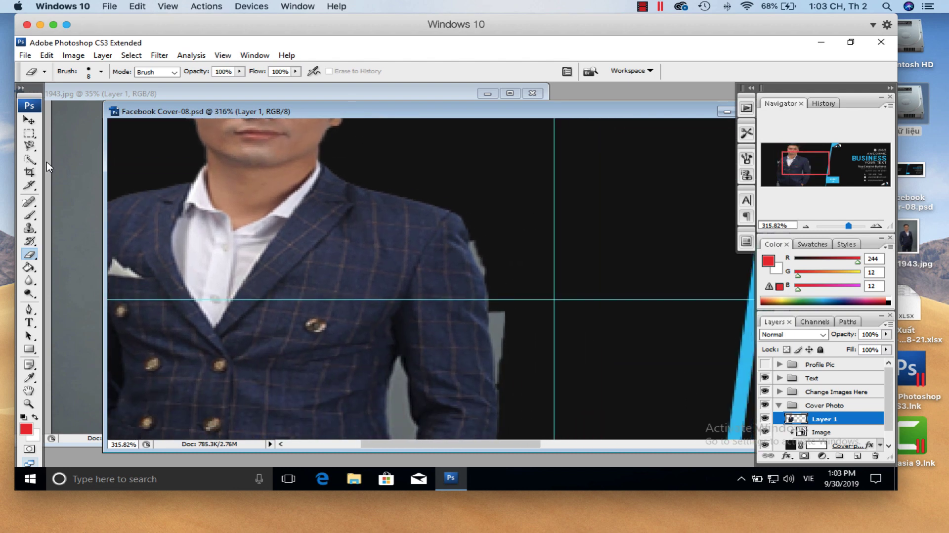
left_click(30, 146)
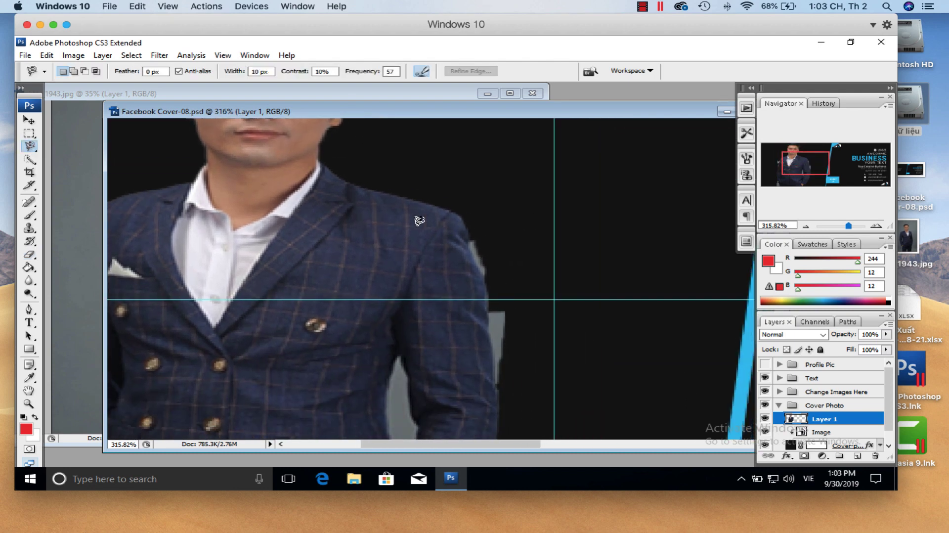
Step: Lasso and delete the grey sliver along the man's shoulder edge
left_click(469, 241)
double_click(483, 271)
left_click(499, 271)
double_click(483, 249)
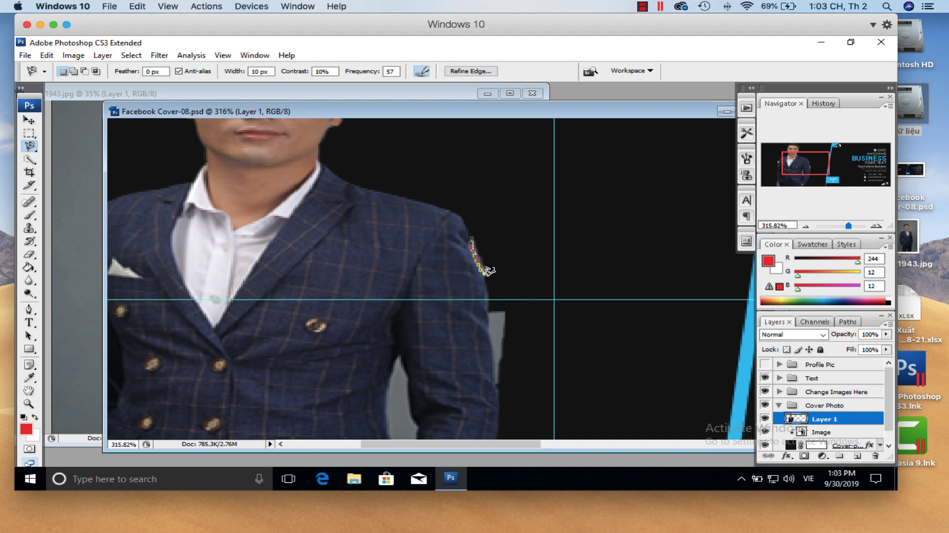
left_click(476, 232)
key("Delete")
key("ctrl+d")
Step: Lasso and delete the lower grey sliver beside the jacket sleeve
left_click(489, 310)
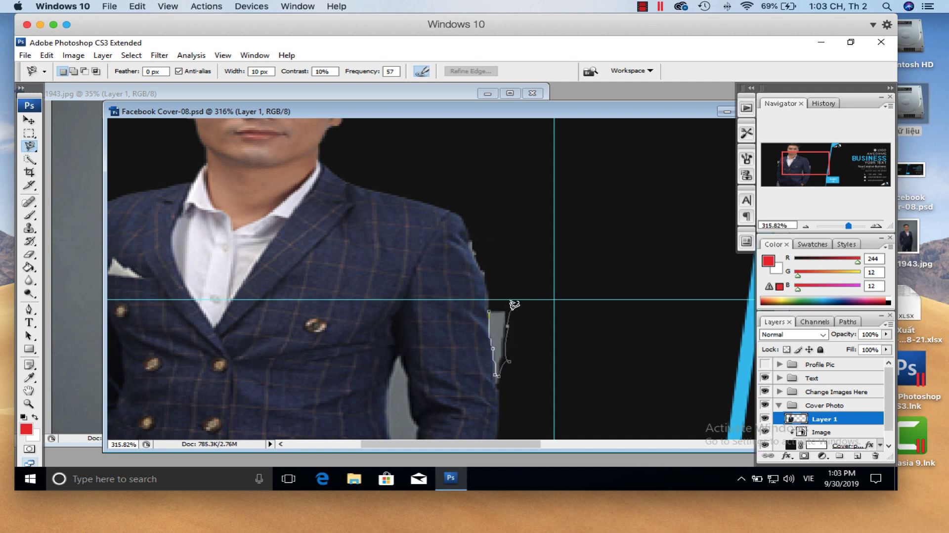
left_click(490, 305)
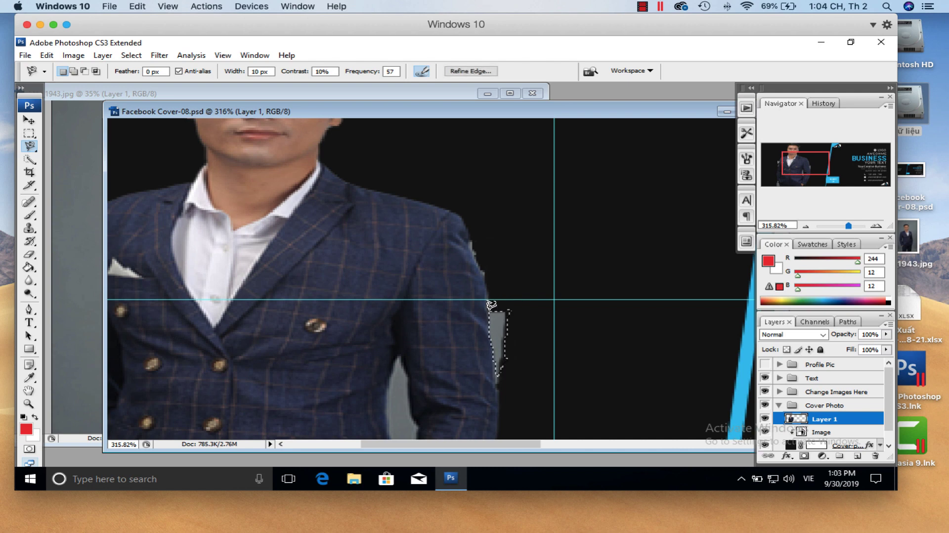
key("Delete")
key("ctrl+d")
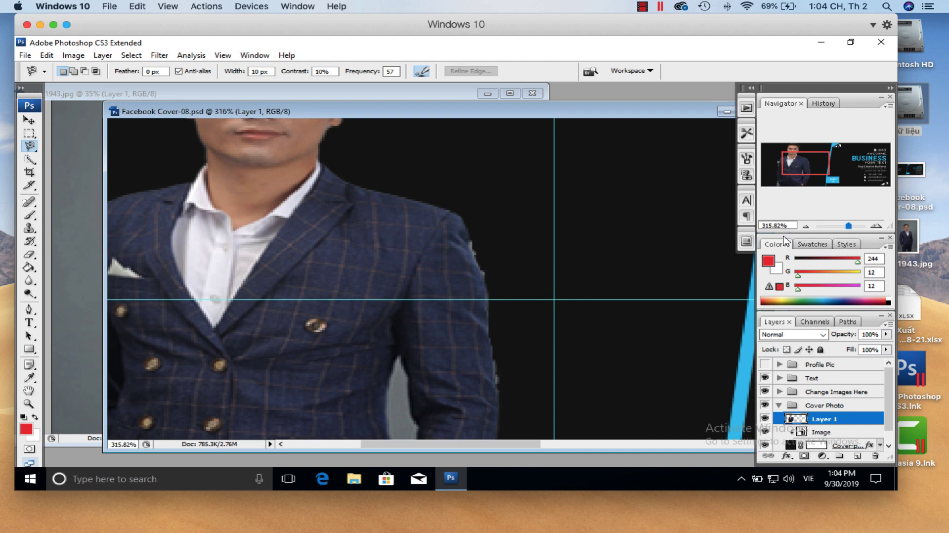
left_click_drag(849, 227, 855, 228)
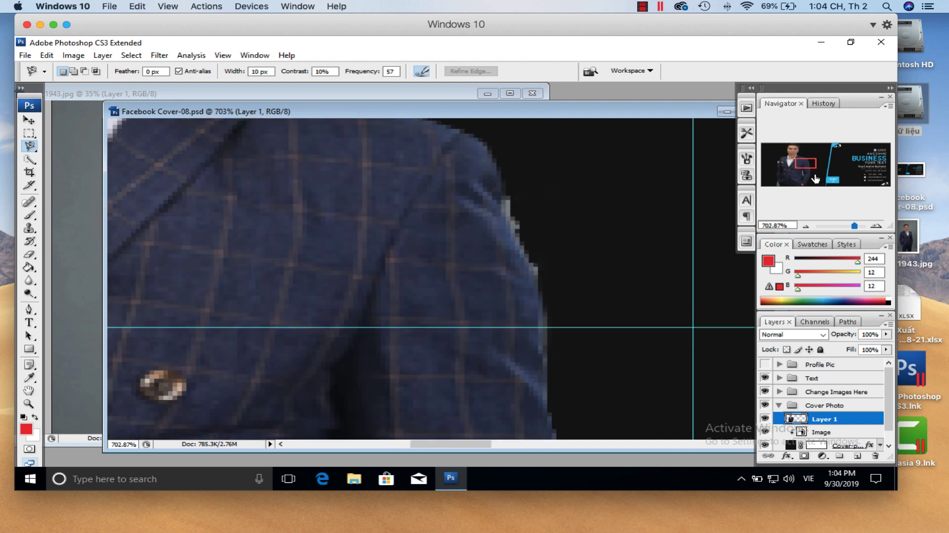
Step: Start a pen path at the grey gap's tip, adding a curved anchor on its left edge
left_click_drag(808, 164, 810, 171)
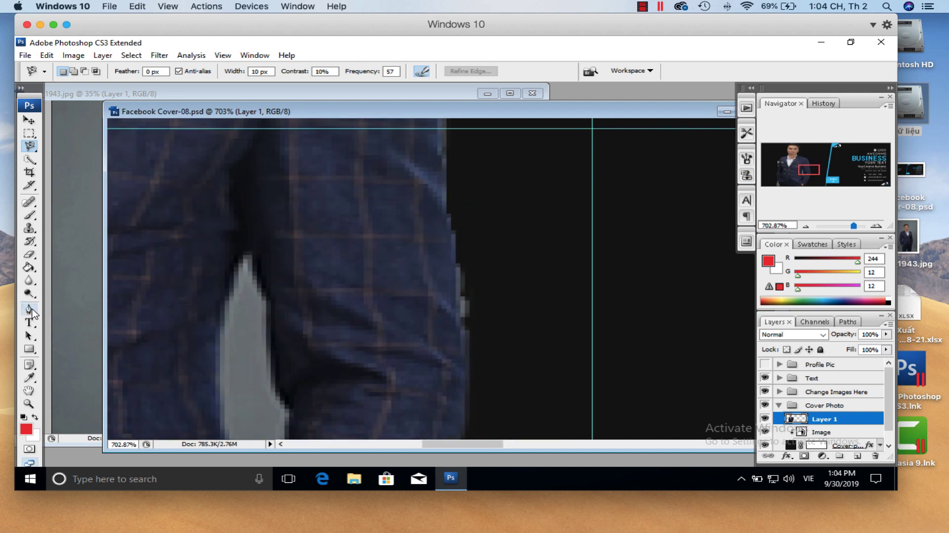
left_click(30, 310)
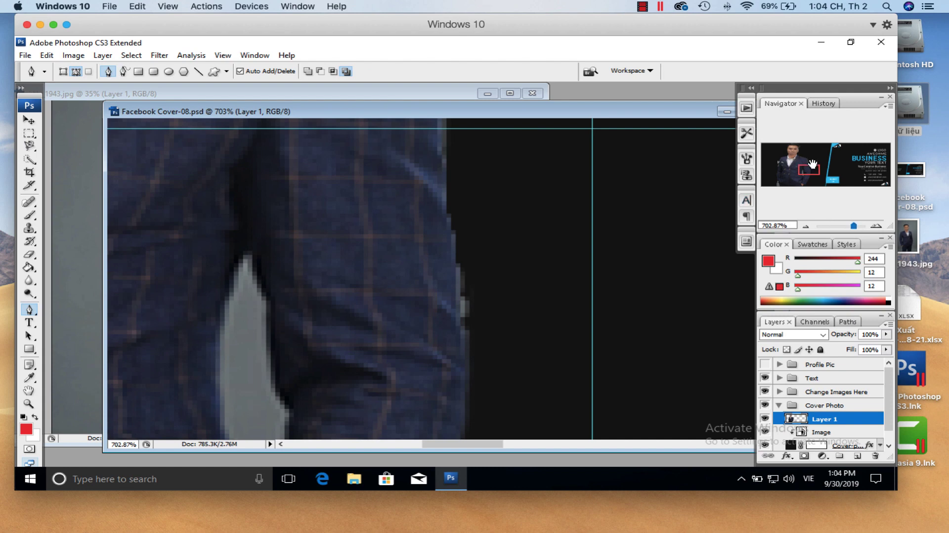
left_click_drag(812, 166, 808, 169)
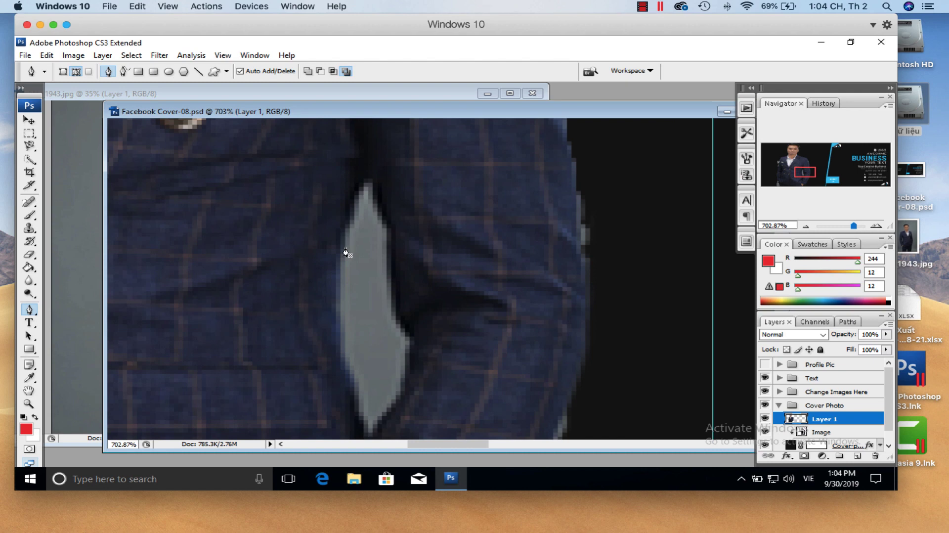
left_click(363, 189)
right_click(356, 214)
left_click(380, 221)
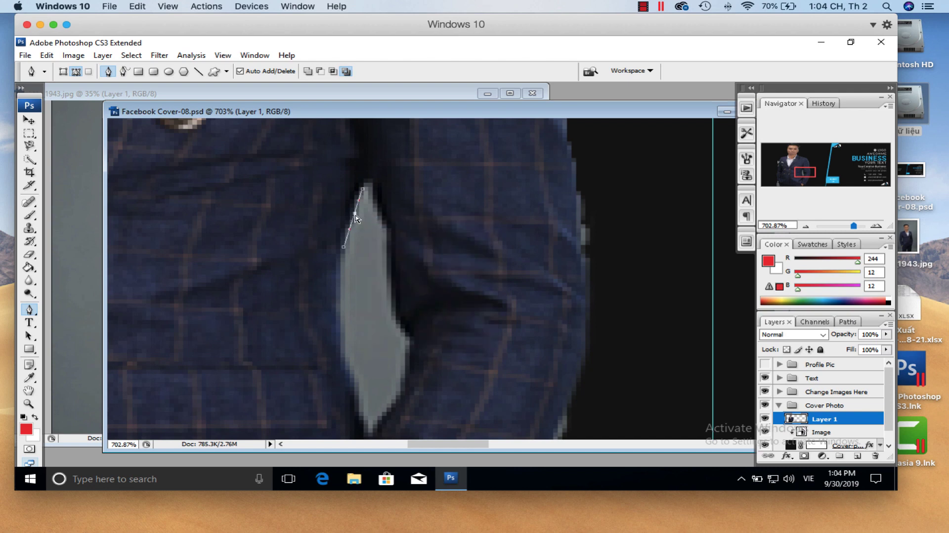
left_click_drag(356, 215, 353, 208)
Step: Continue the path down the gap's right edge with an added curved anchor
left_click(368, 189)
left_click(388, 228)
right_click(378, 214)
left_click(396, 217)
left_click_drag(381, 213, 378, 214)
Step: Extend the outline around the gap's lower end and add an extra anchor point
left_click(395, 319)
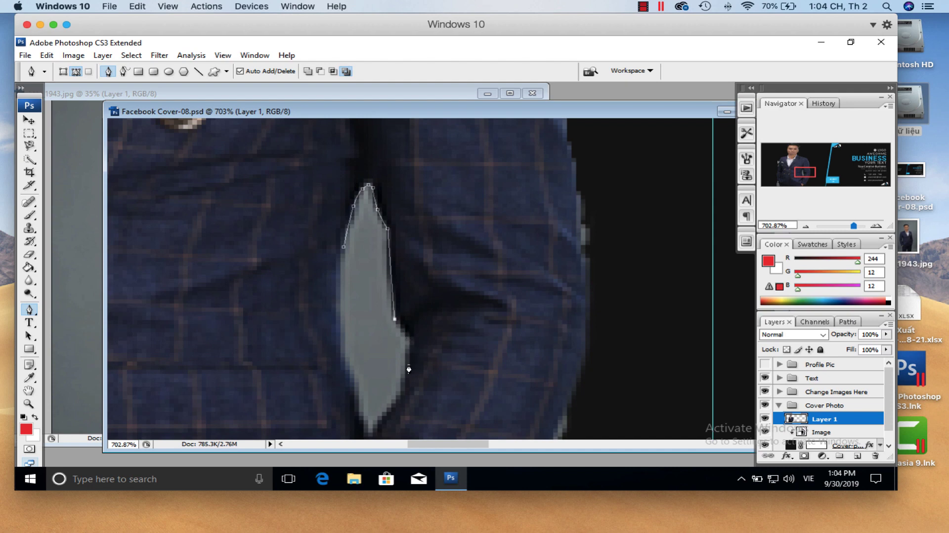
left_click(410, 336)
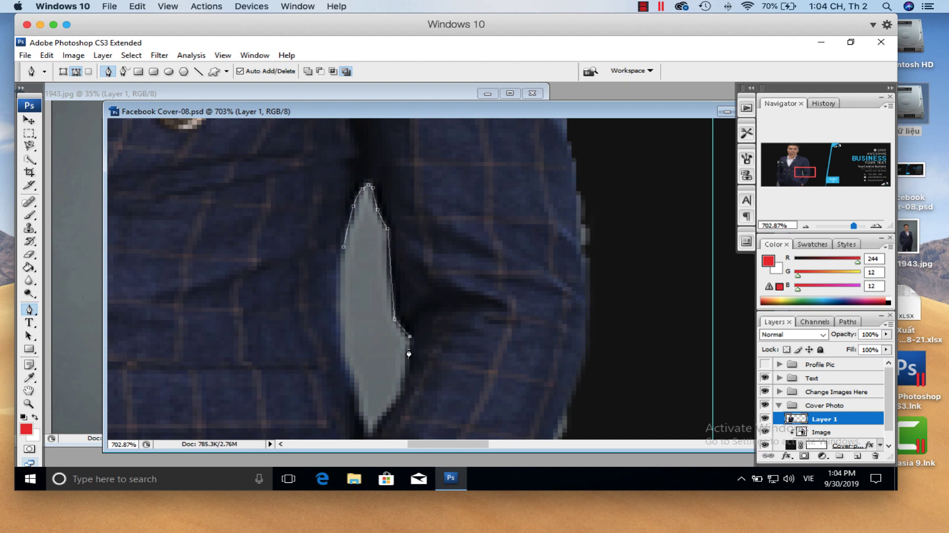
left_click(401, 396)
left_click(375, 429)
left_click(370, 432)
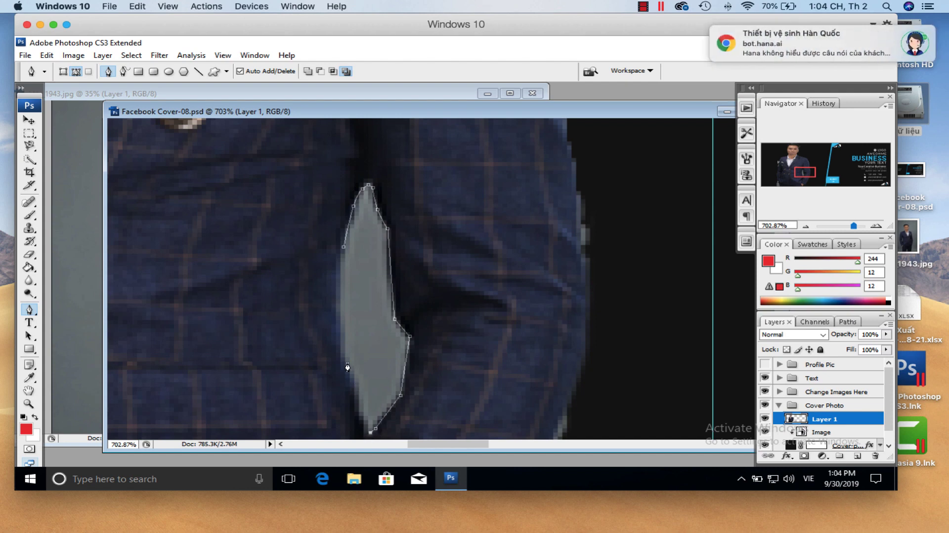
left_click(342, 342)
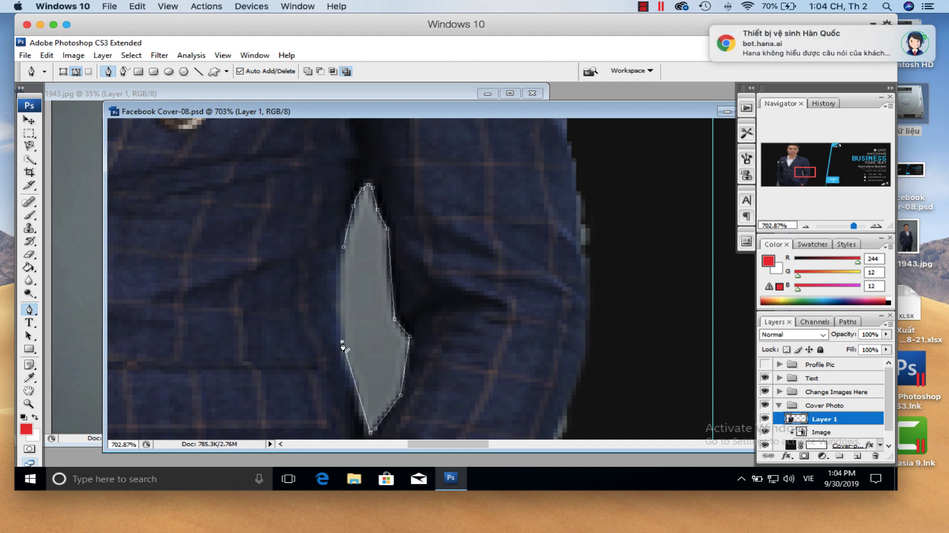
right_click(353, 377)
left_click(413, 243)
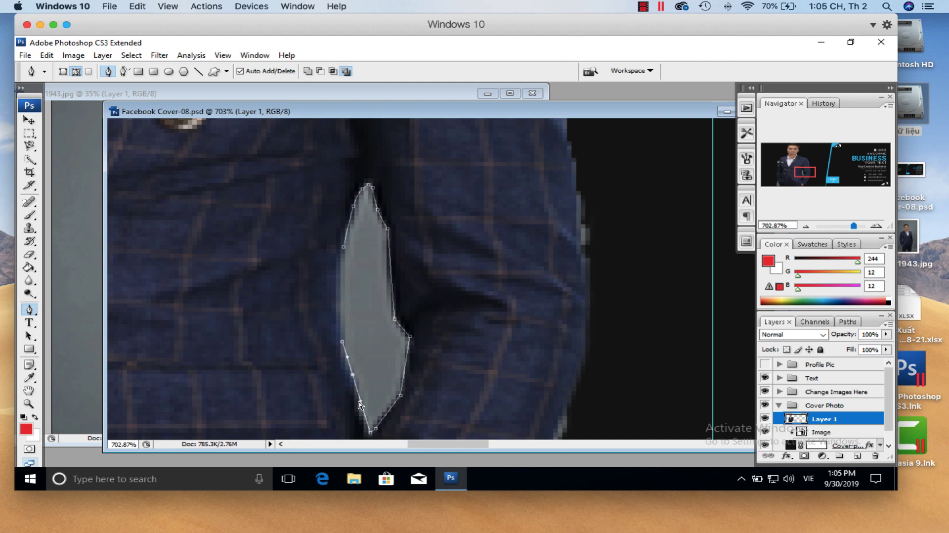
Step: Drag anchors and handles so the path's lower-left curves hug the jacket edge
left_click_drag(359, 405, 354, 406)
left_click_drag(342, 341, 345, 333)
mouse_move(351, 361)
left_mouse_down()
mouse_move(349, 346)
mouse_move(381, 341)
left_mouse_up()
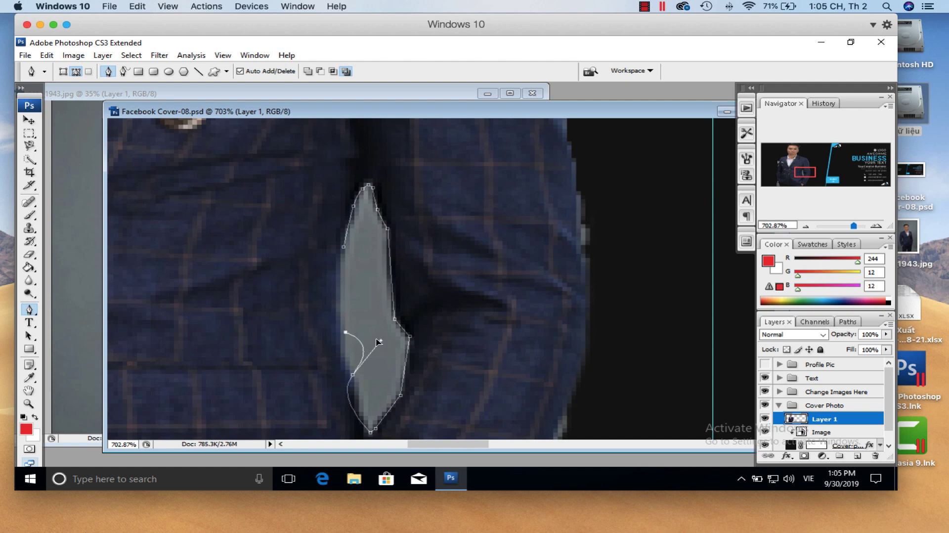
left_click_drag(378, 341, 346, 341)
left_click_drag(344, 344, 362, 344)
mouse_move(363, 343)
left_mouse_down()
mouse_move(340, 373)
mouse_move(345, 366)
left_mouse_up()
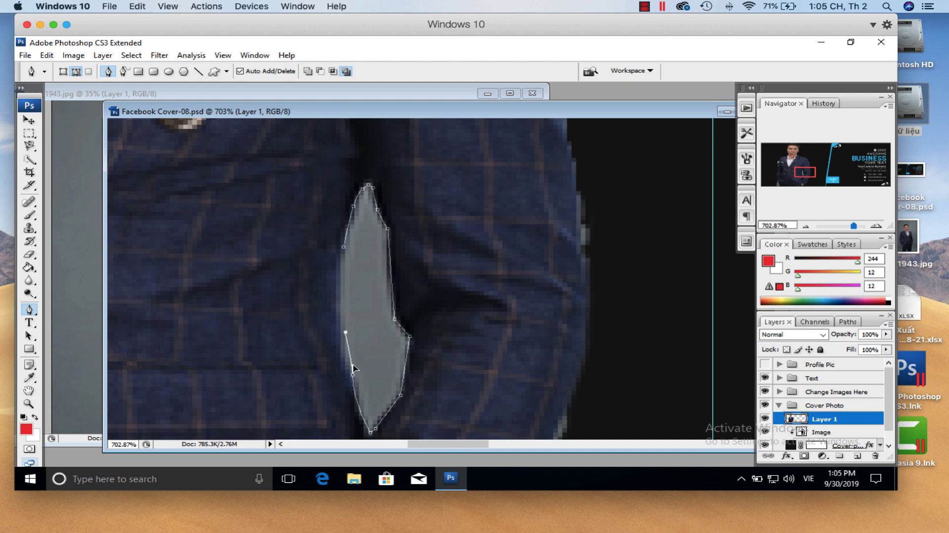
left_click_drag(345, 368, 355, 368)
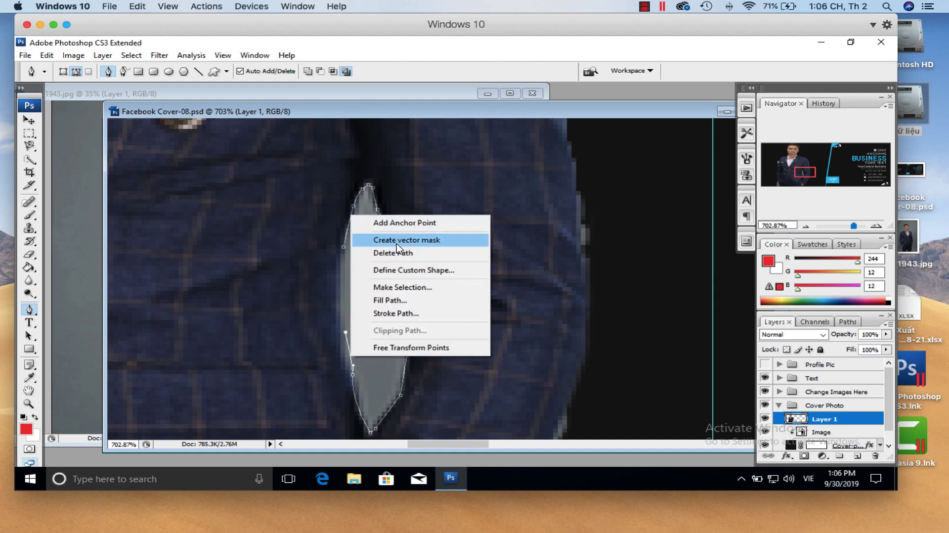
Step: Add a final left anchor, close the path, and delete the grey gap through its selection
left_click(404, 223)
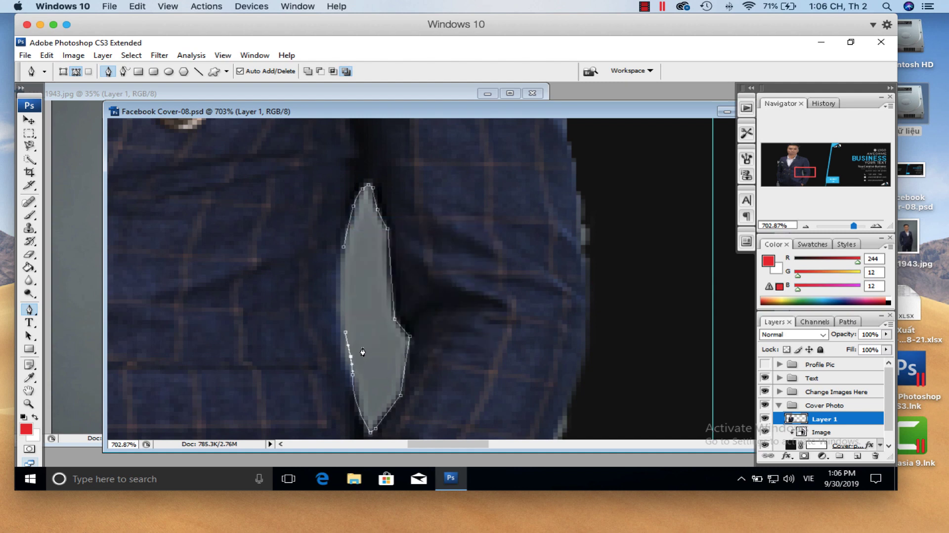
left_click_drag(351, 361, 346, 359)
left_click(344, 248)
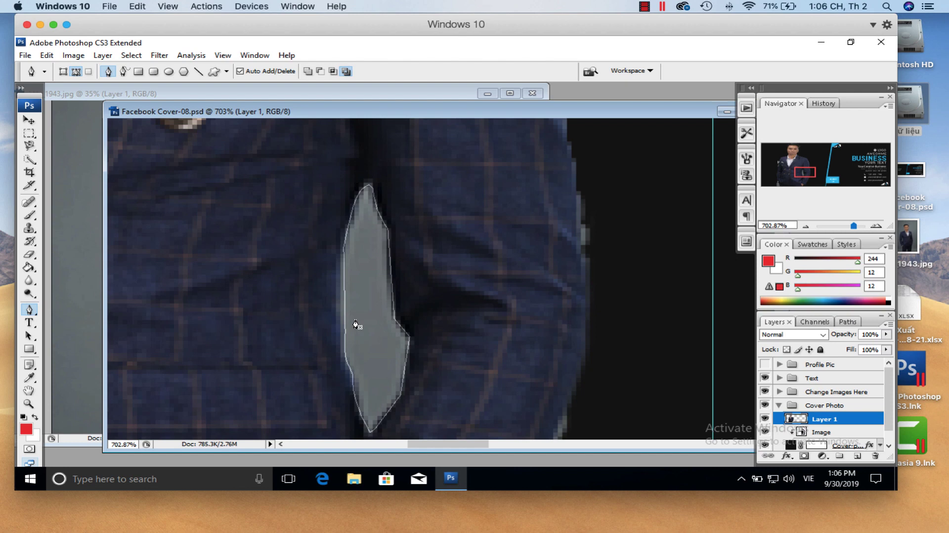
key("ctrl+Return")
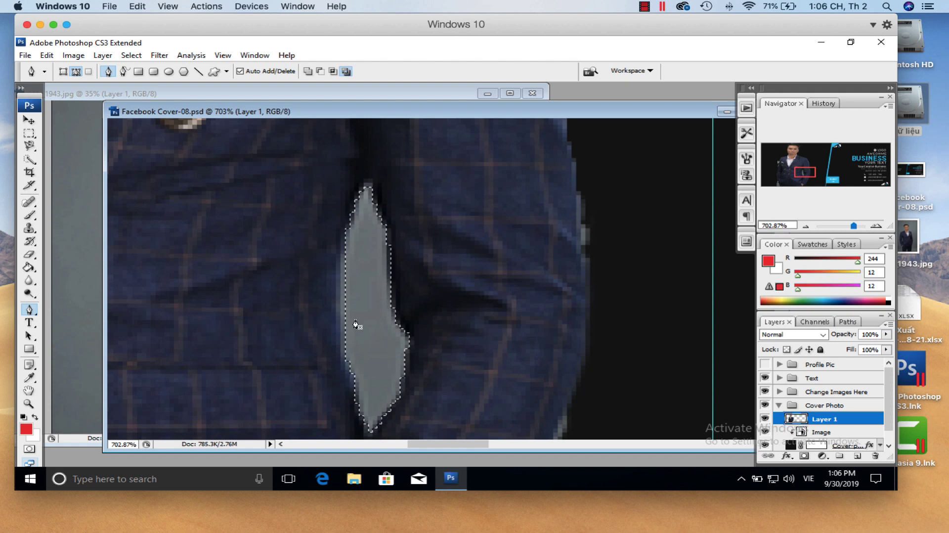
key("Delete")
key("ctrl+d")
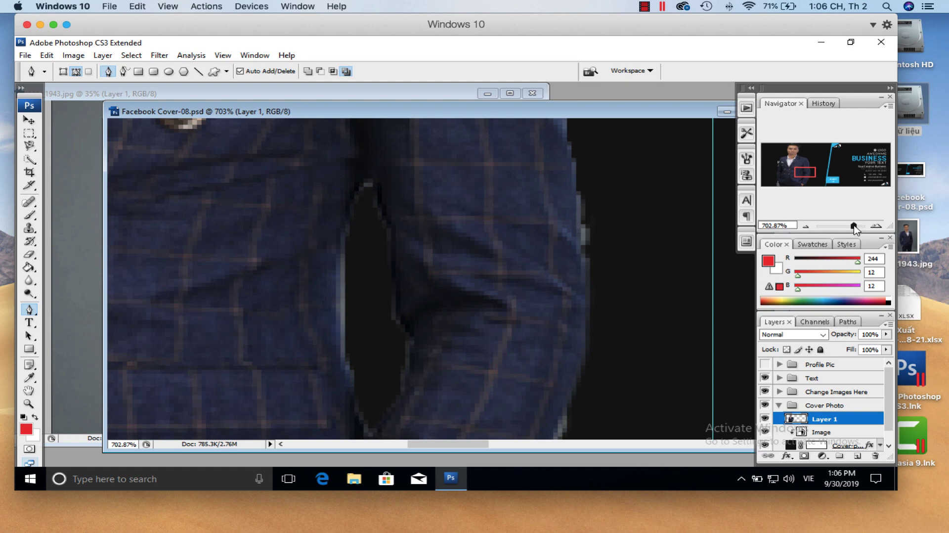
Step: Zoom out to about 165% to inspect the whole man, with the Blur Tool chosen
left_click_drag(854, 226, 849, 229)
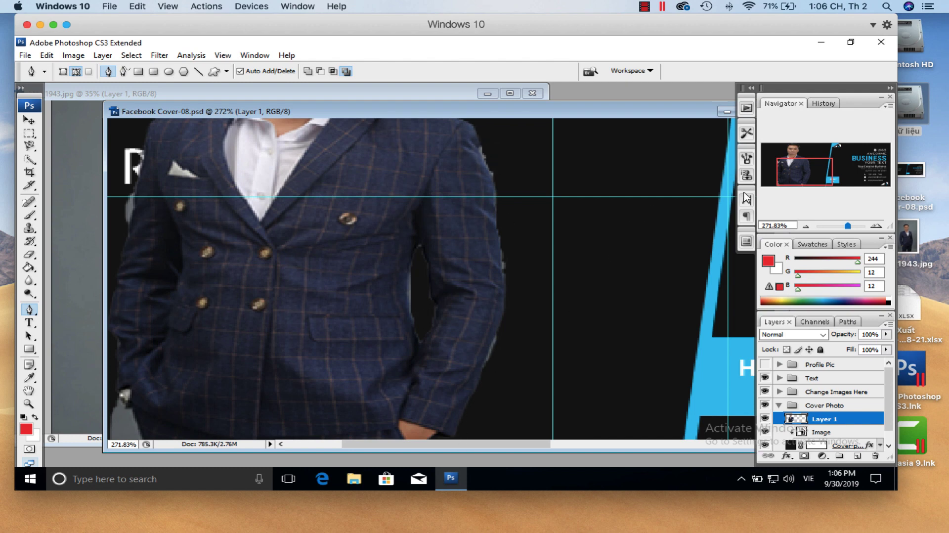
left_click_drag(817, 171, 809, 178)
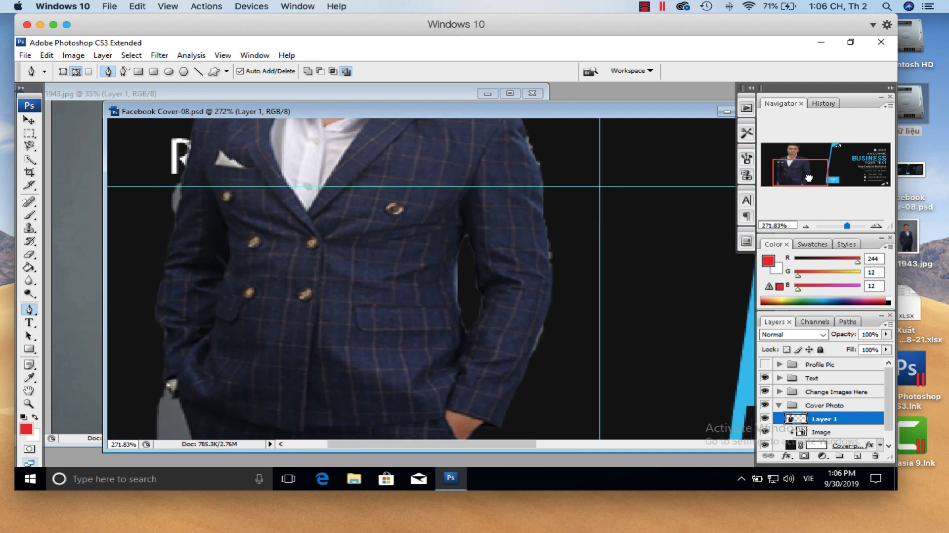
left_click_drag(848, 226, 846, 226)
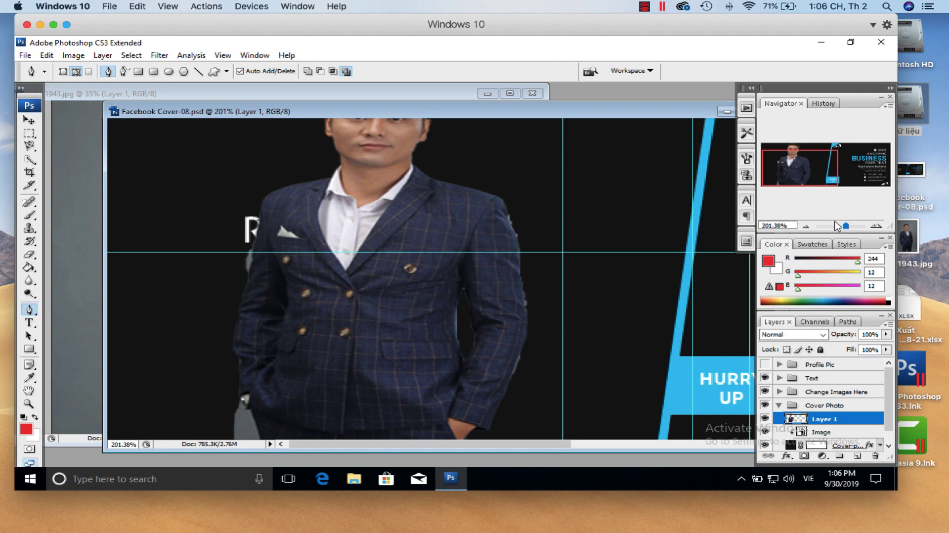
left_click_drag(846, 226, 844, 226)
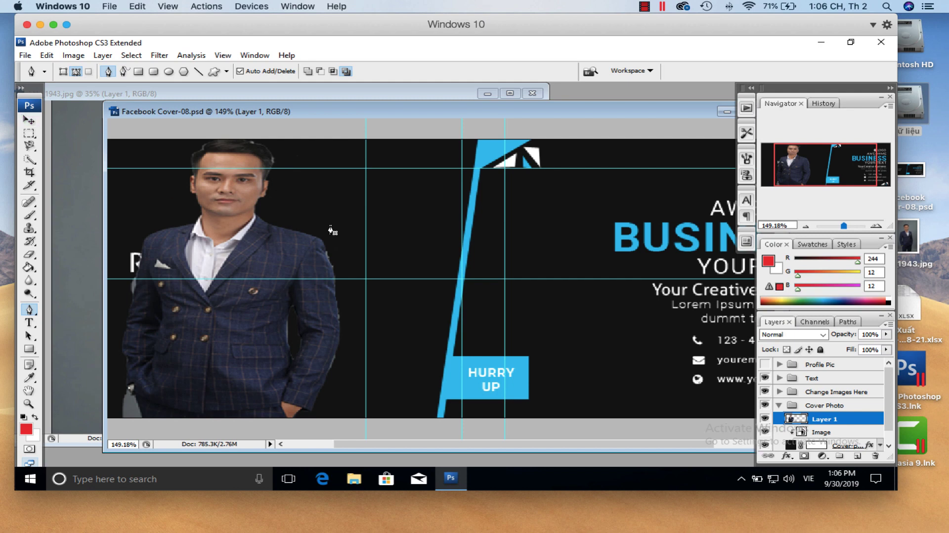
left_click(854, 227)
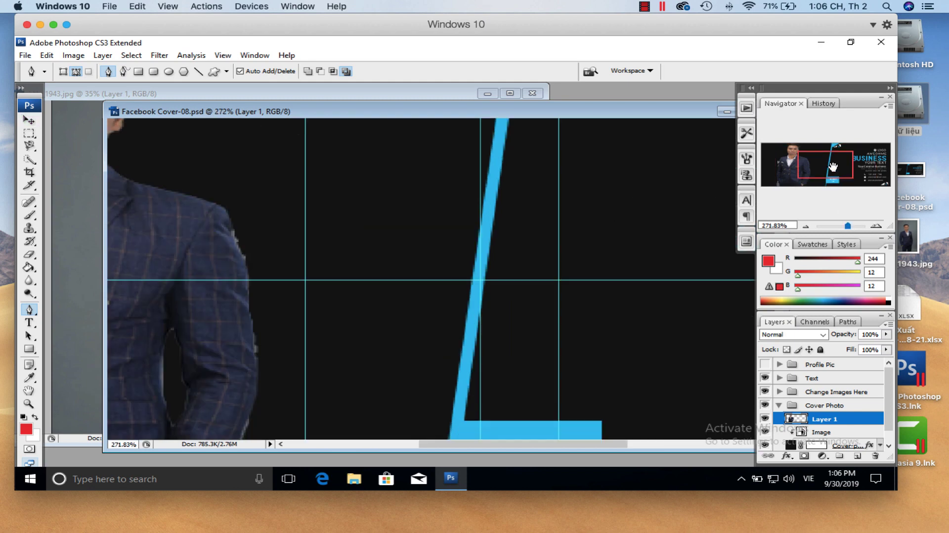
left_click_drag(834, 177, 811, 164)
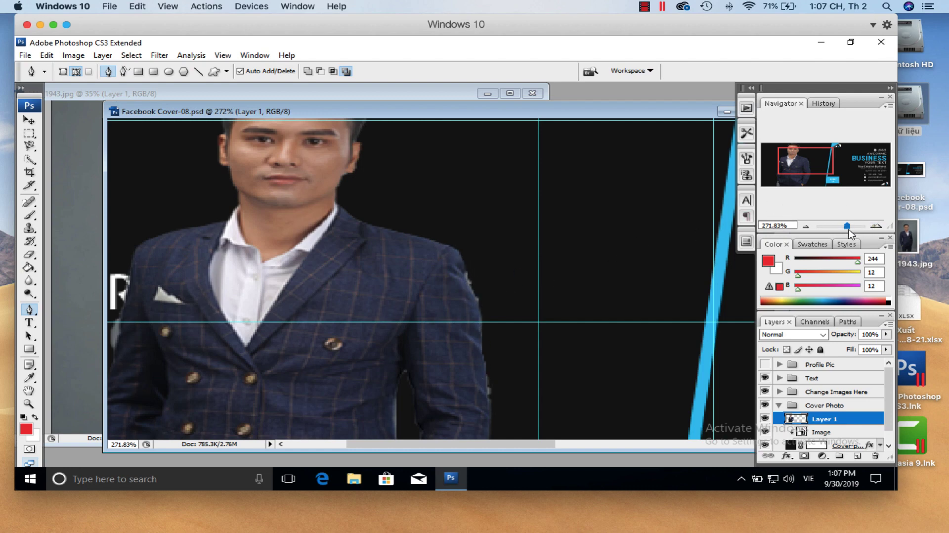
left_click_drag(847, 226, 844, 226)
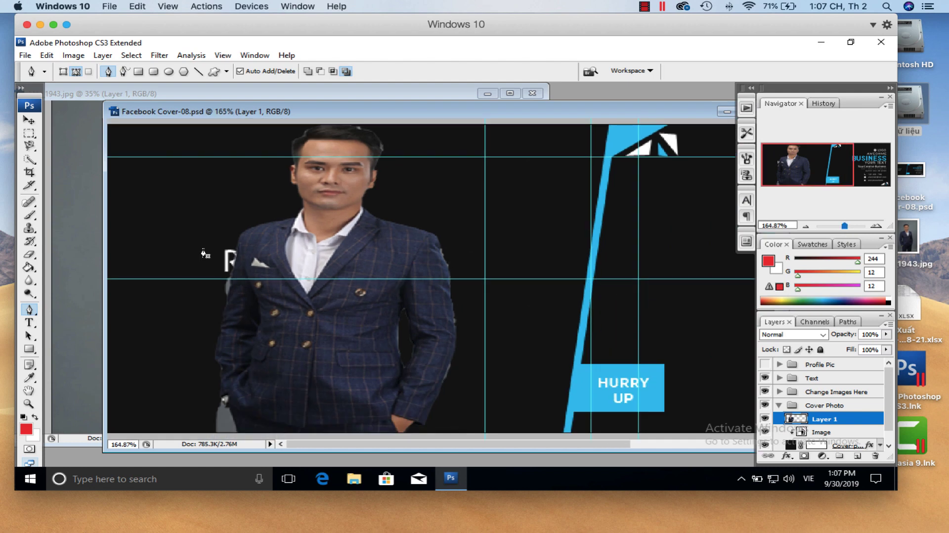
left_click(29, 283)
Step: Set the Blur brush to about 27 px and soften the jacket's jagged shoulder fringe
left_click(62, 282)
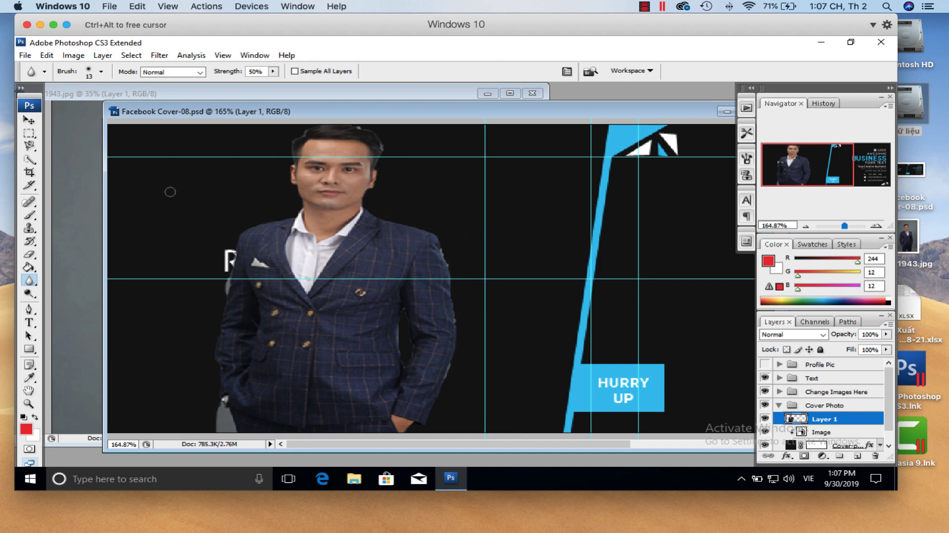
right_click(230, 199)
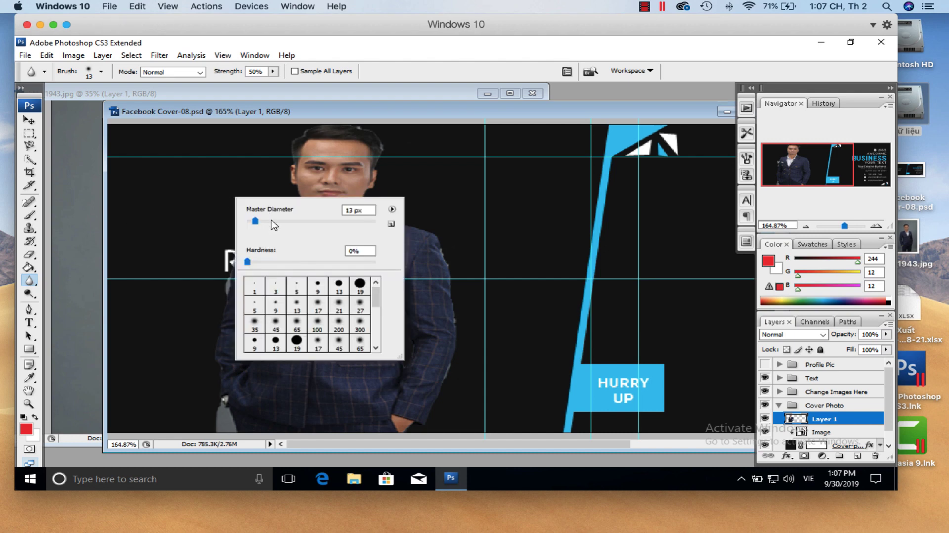
left_click_drag(273, 222, 290, 221)
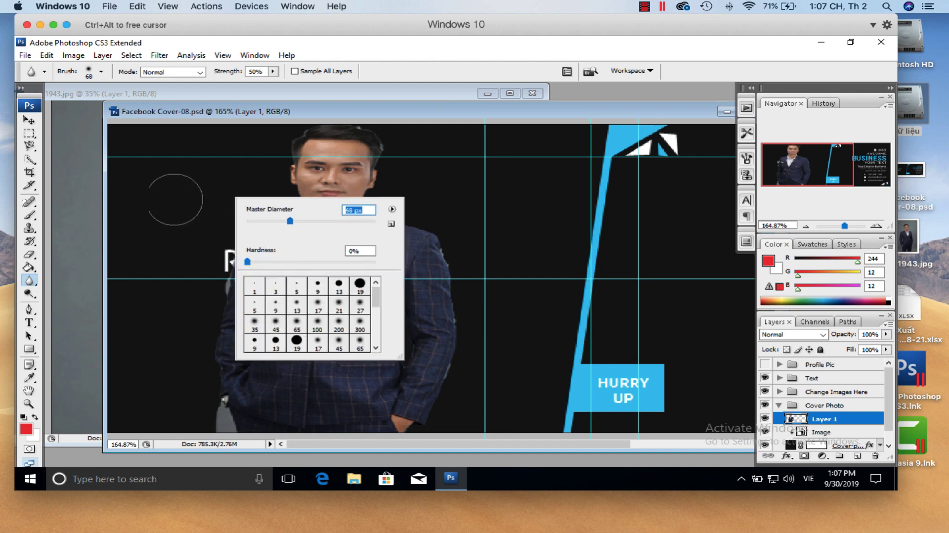
left_click(264, 221)
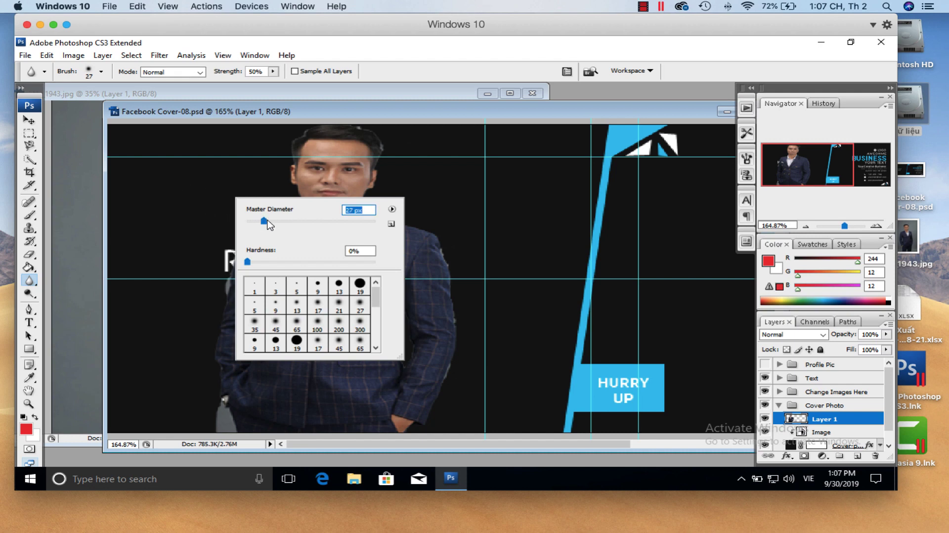
left_click_drag(267, 221, 265, 223)
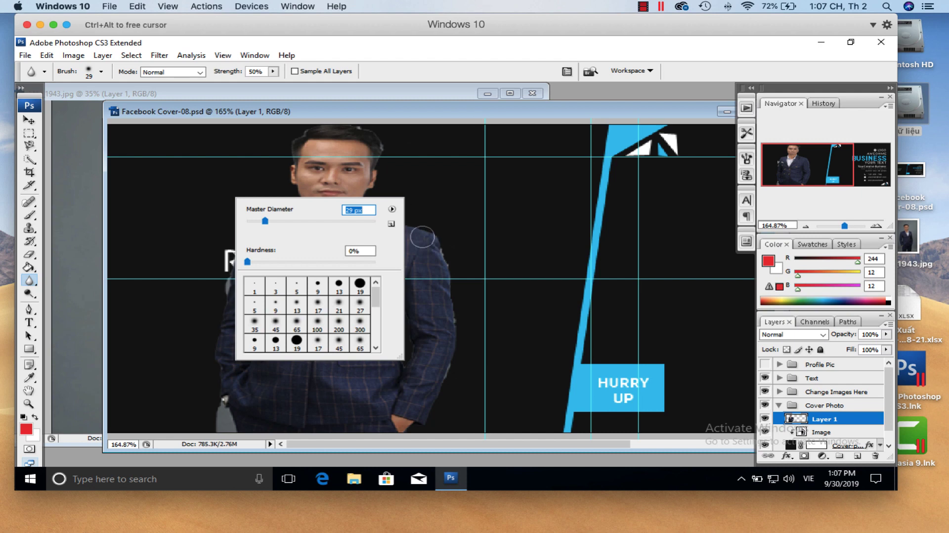
left_click(422, 237)
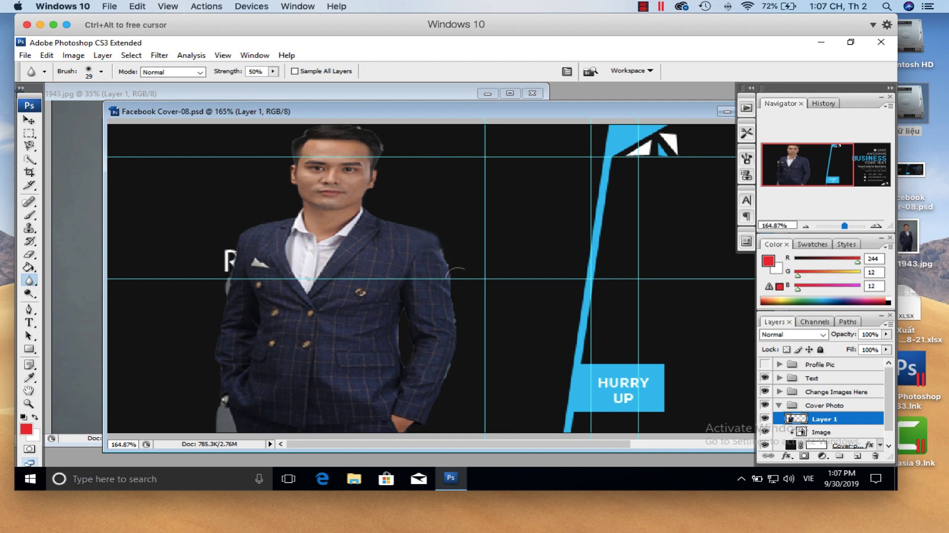
left_click_drag(455, 249, 449, 372)
Step: Lower the forehead guide and blur the hair top, inner right arm and jacket's left edge
left_click(30, 120)
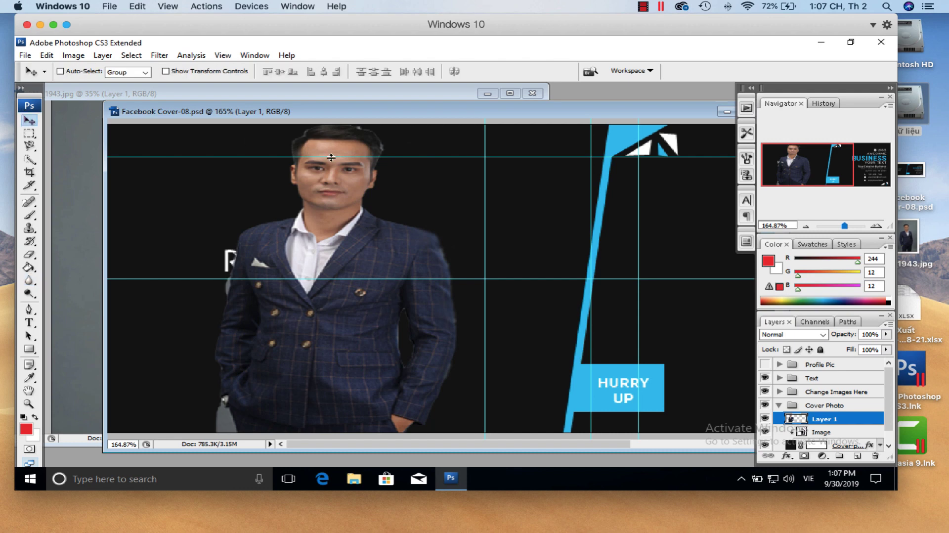
left_click_drag(331, 158, 345, 199)
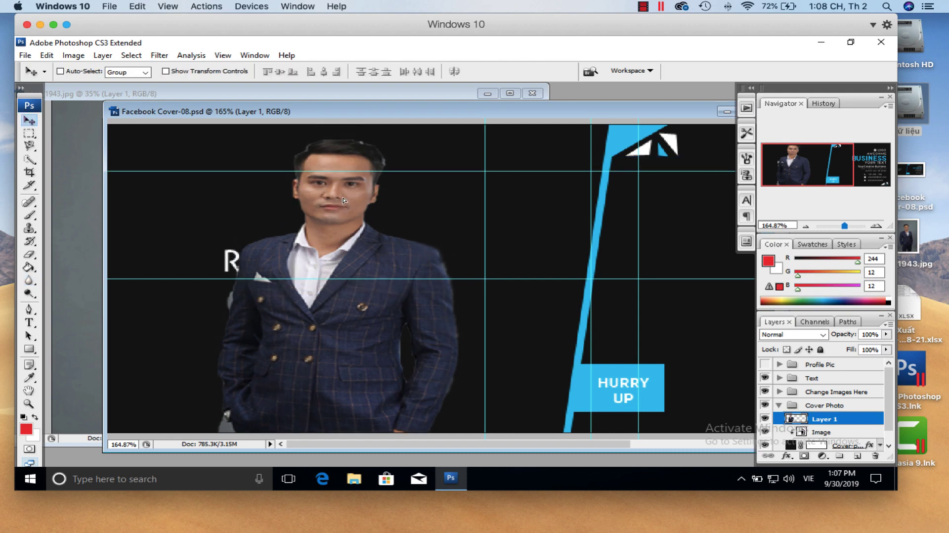
left_click(29, 281)
mouse_move(301, 133)
left_mouse_down()
mouse_move(297, 147)
mouse_move(364, 142)
mouse_move(396, 159)
mouse_move(371, 221)
mouse_move(450, 264)
mouse_move(434, 408)
left_mouse_up()
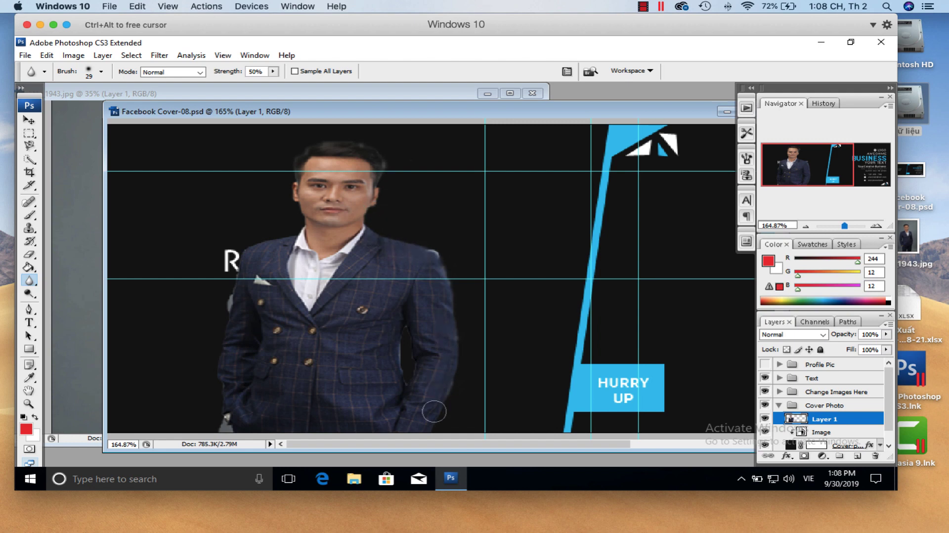
left_click_drag(398, 303, 403, 373)
left_click_drag(233, 294, 226, 304)
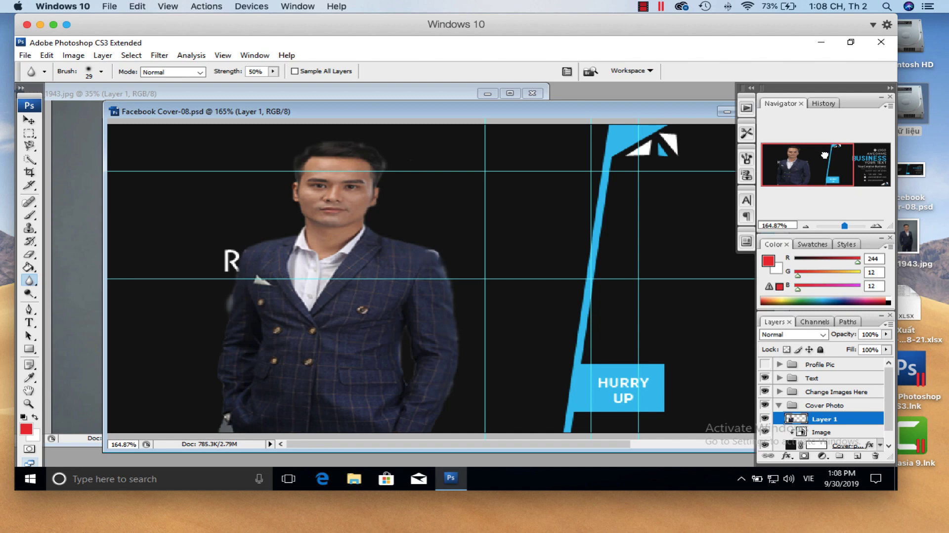
left_click(844, 227)
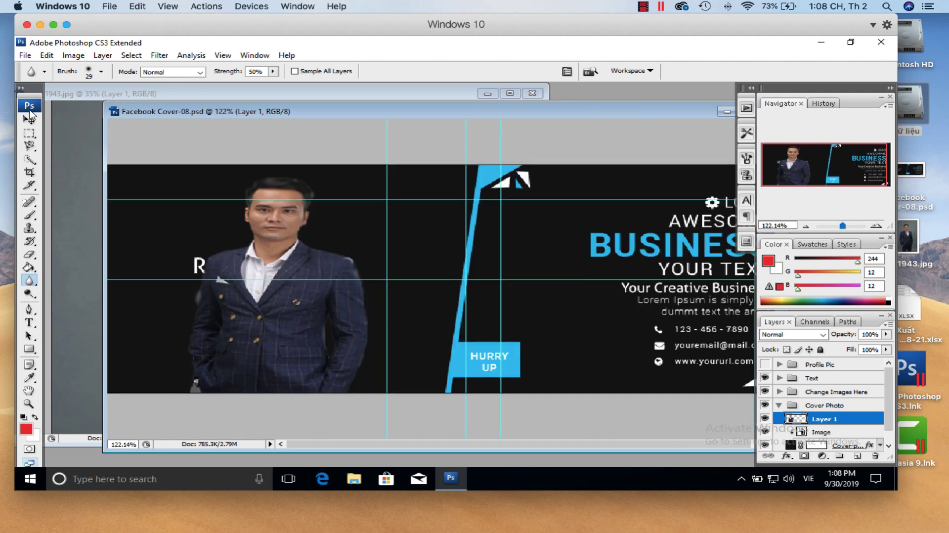
Step: Move the Cover Photo group with the man about 33 px left and 30 px up
left_click(29, 121)
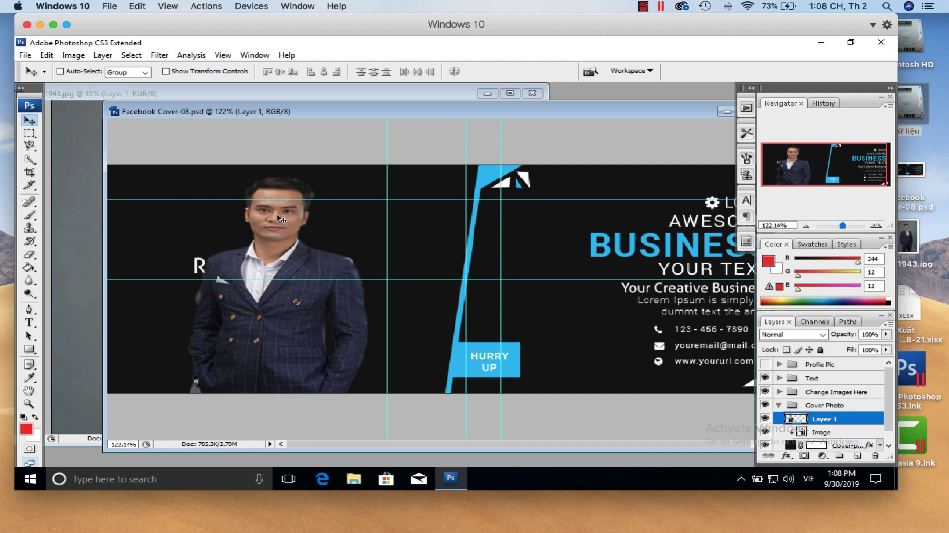
mouse_move(281, 218)
left_mouse_down()
mouse_move(403, 213)
mouse_move(305, 220)
left_mouse_up()
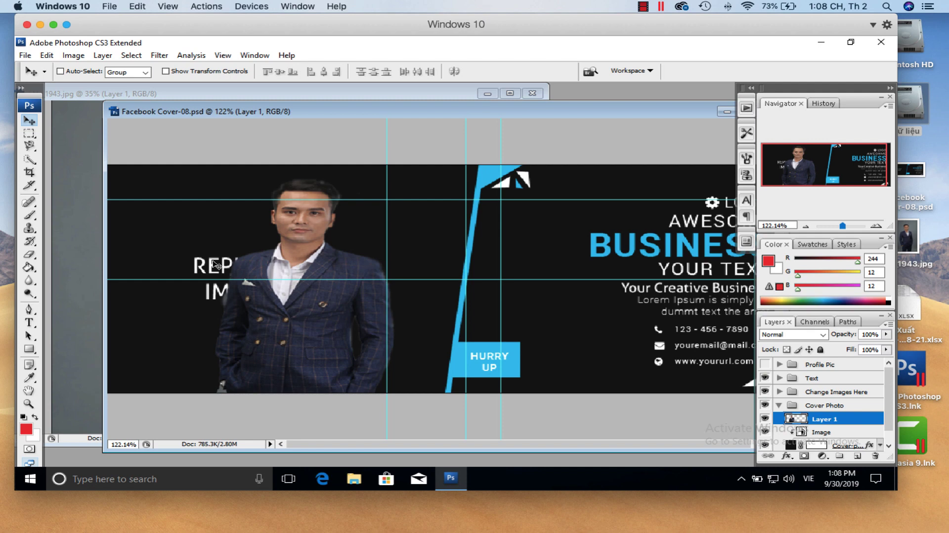
left_click(216, 266, "ctrl")
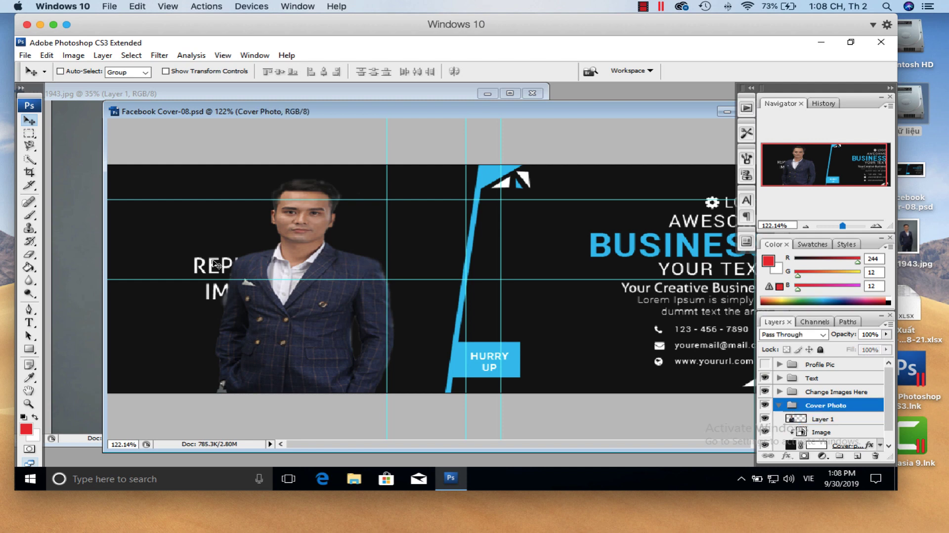
mouse_move(213, 261)
left_mouse_down()
mouse_move(196, 247)
mouse_move(241, 266)
left_mouse_up()
Step: Move the Text group's business text block about 29 px left, accepting the missing-fonts warning
left_click(780, 379)
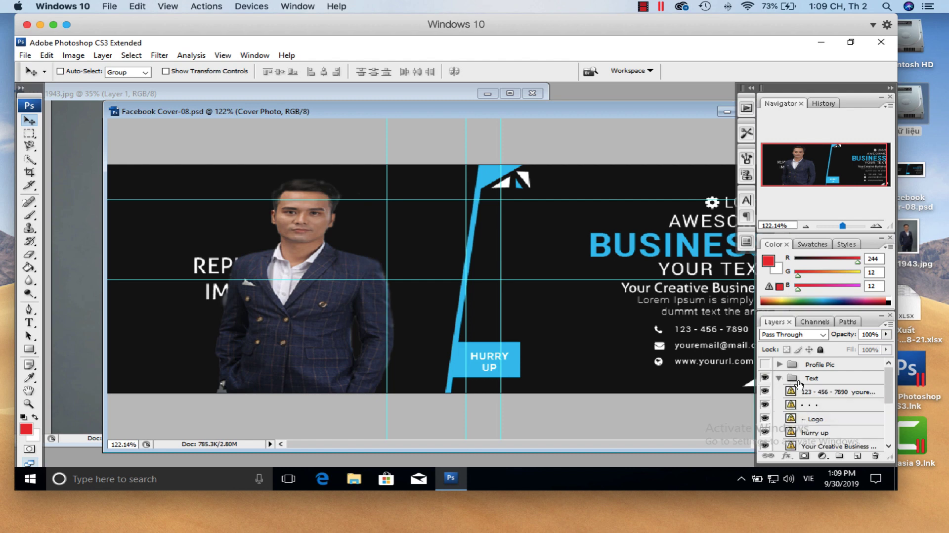
mouse_move(891, 392)
left_mouse_down()
mouse_move(892, 405)
mouse_move(891, 392)
left_mouse_up()
right_click(212, 264)
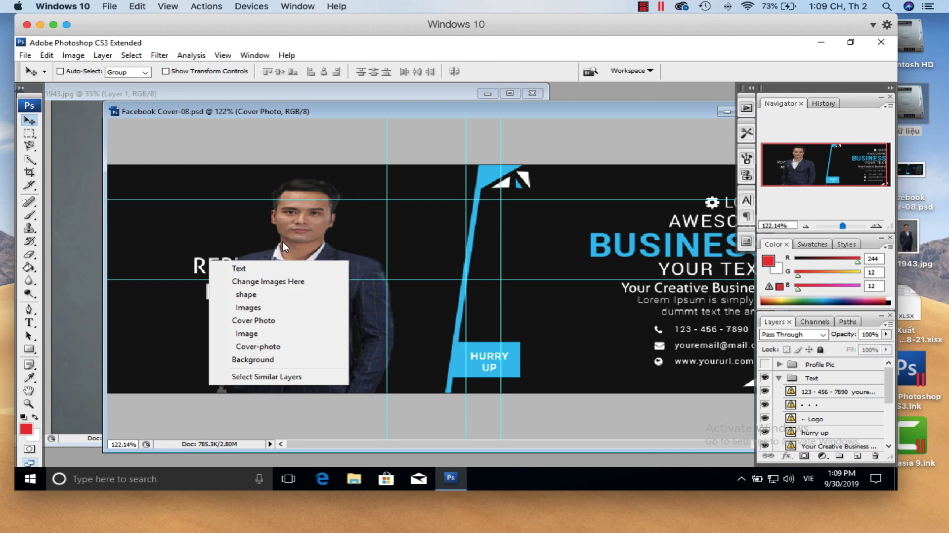
left_click(240, 272)
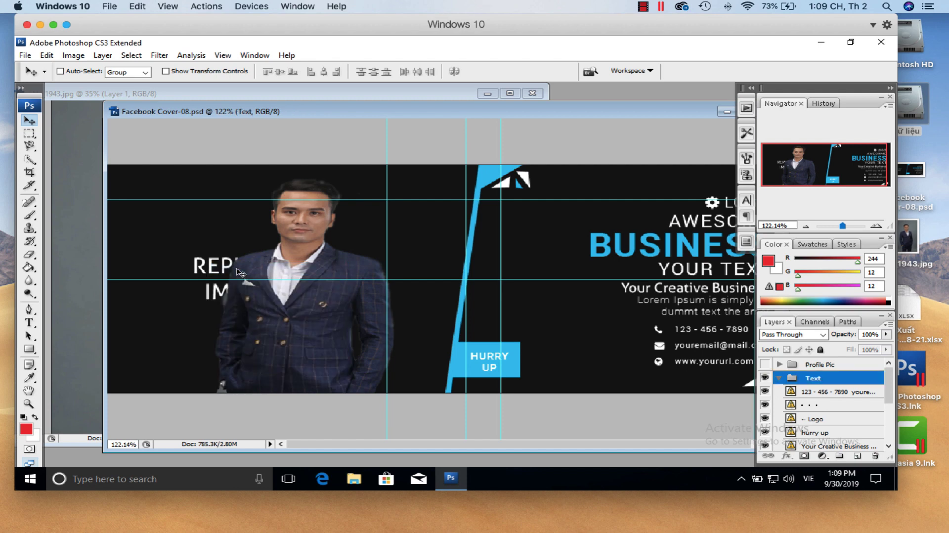
double_click(241, 272)
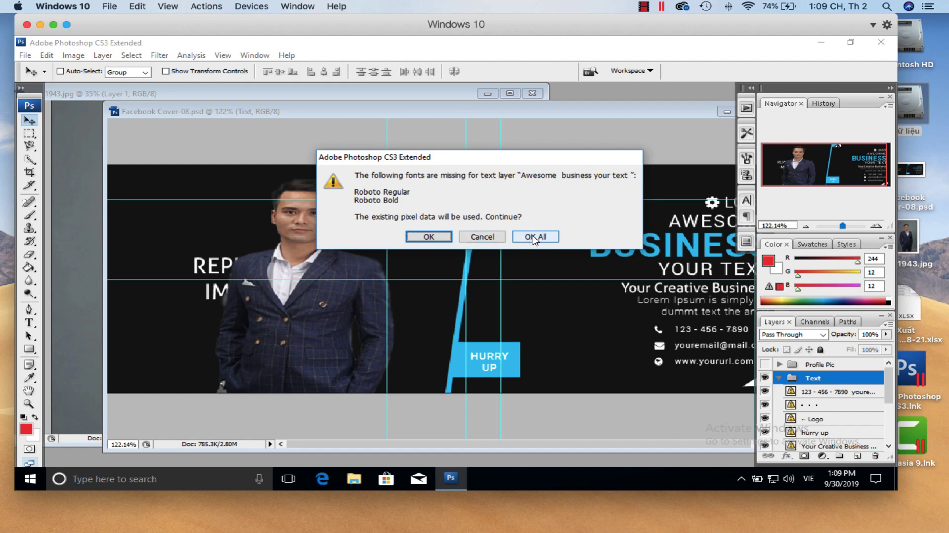
left_click(534, 237)
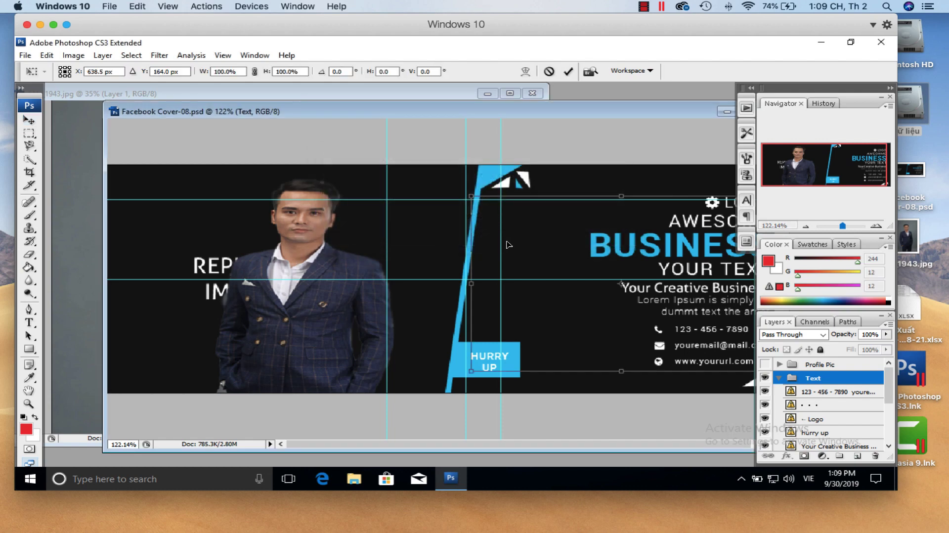
left_click_drag(508, 245, 509, 244)
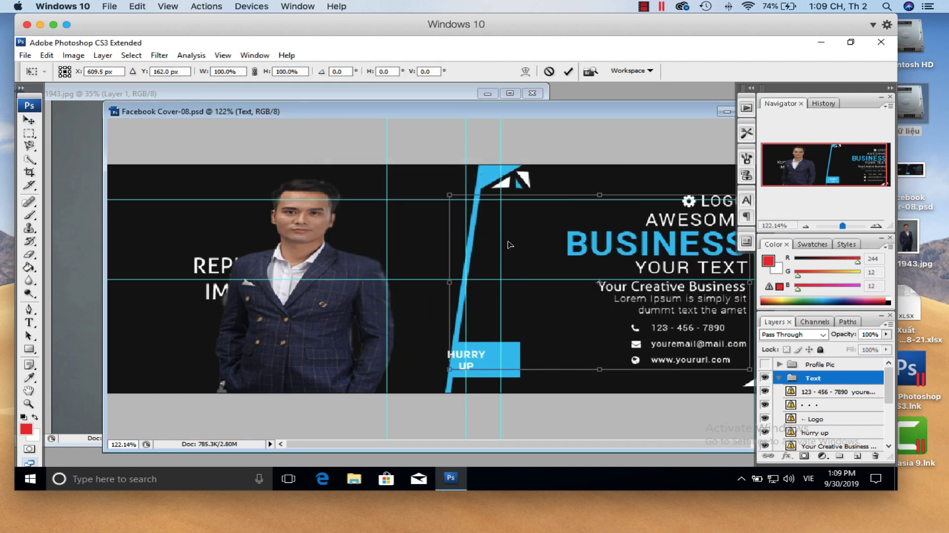
key("Return")
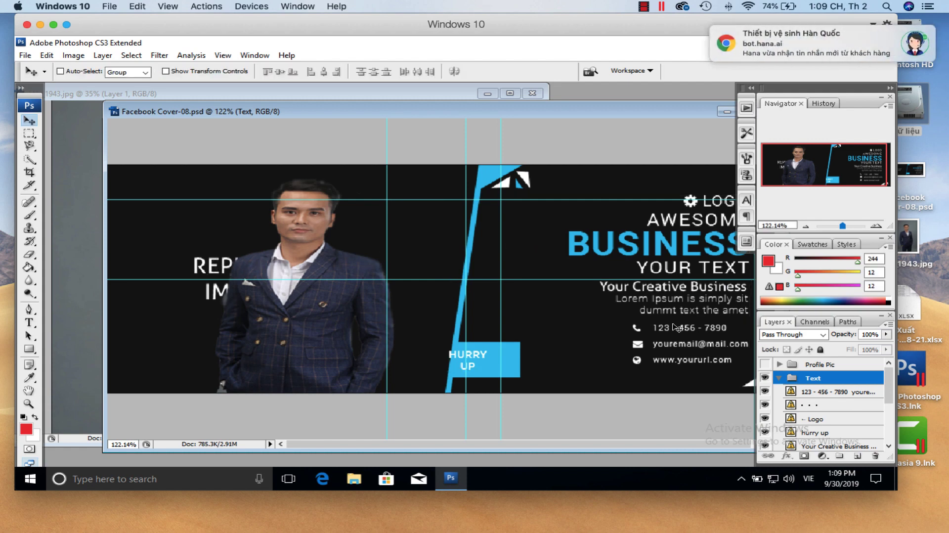
Step: Nudge the Your Name layer in Profile Pic > details up and to the left
left_click(778, 364)
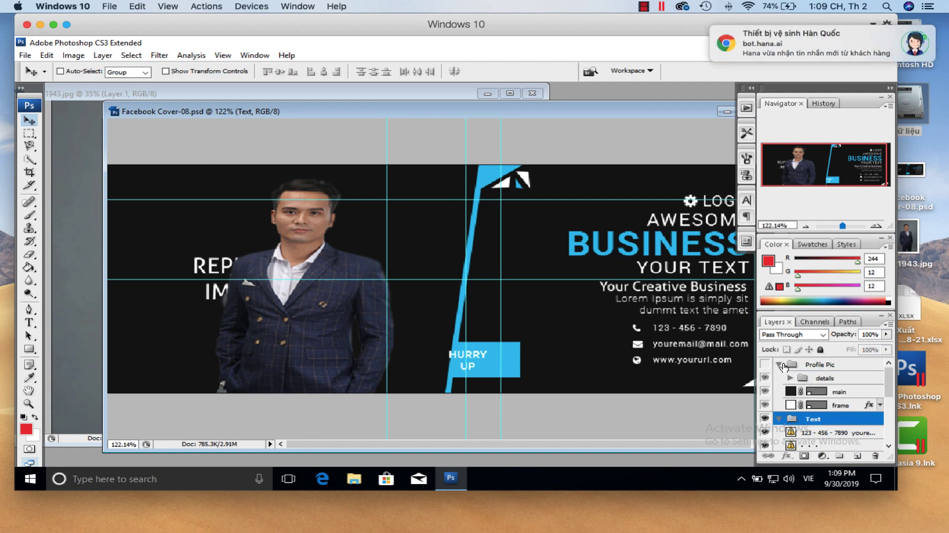
left_click(791, 378)
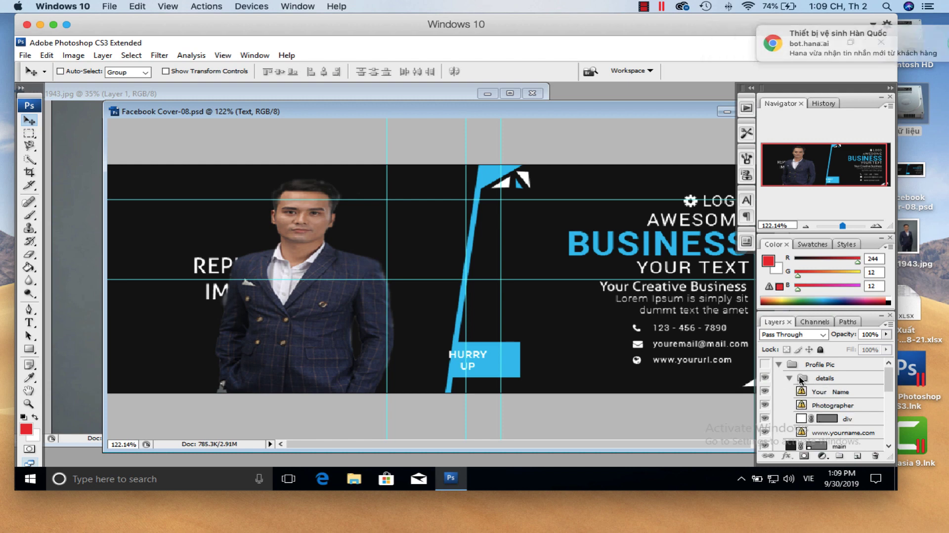
left_click(829, 393)
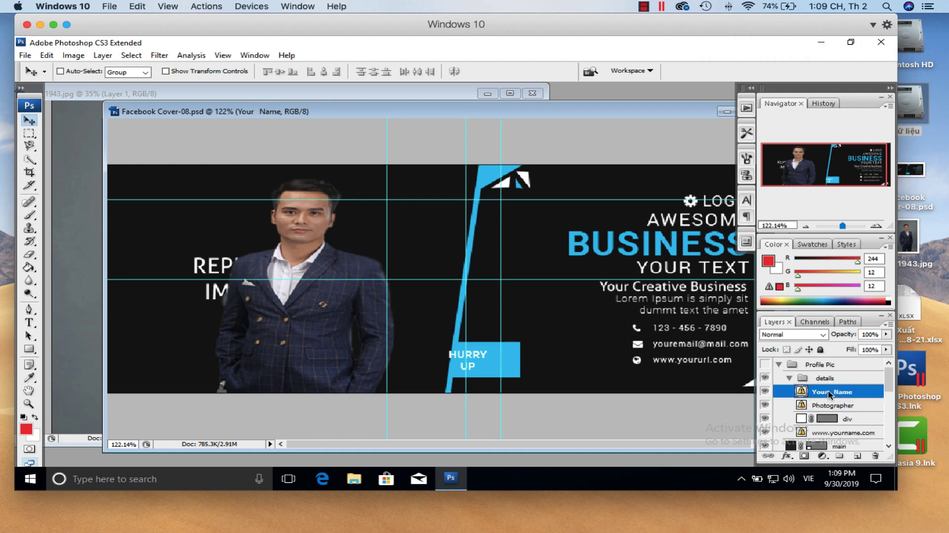
double_click(830, 392)
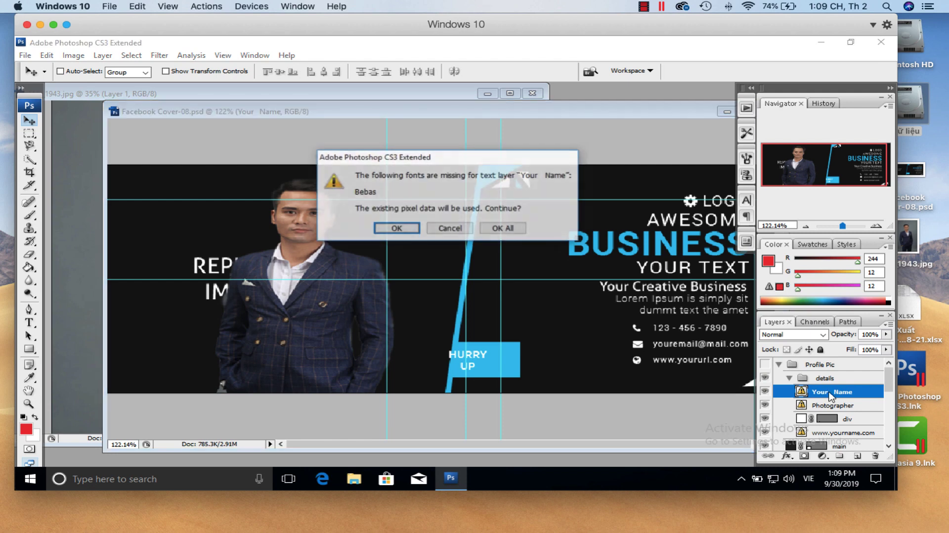
left_click(504, 229)
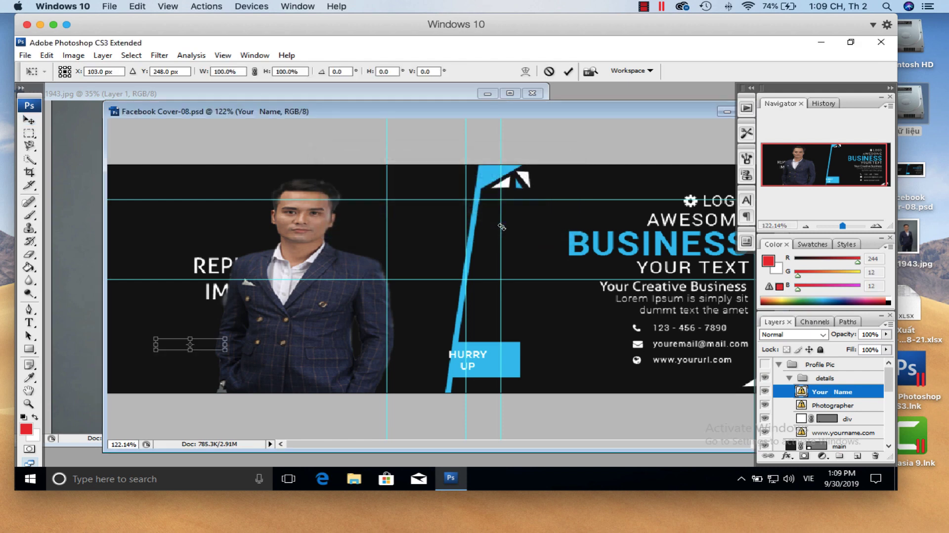
left_click_drag(216, 346, 198, 338)
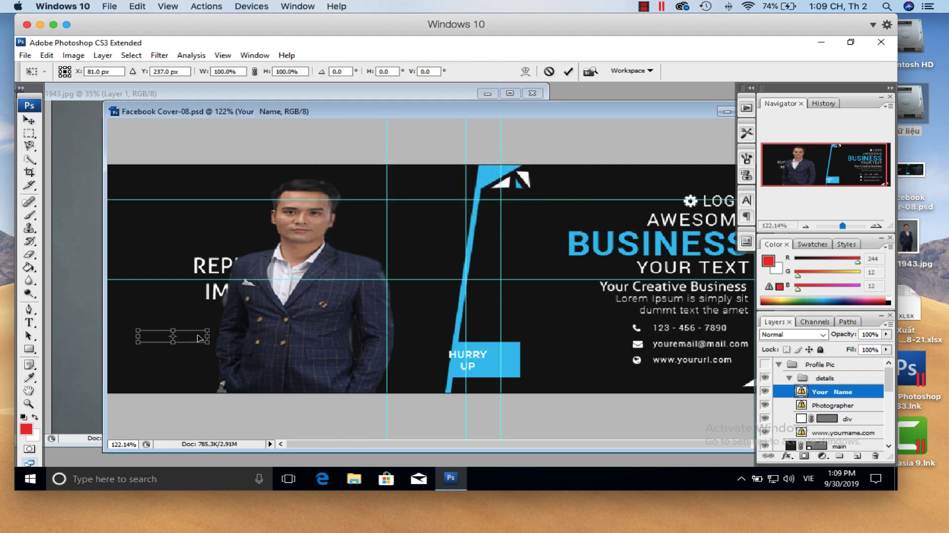
key("Return")
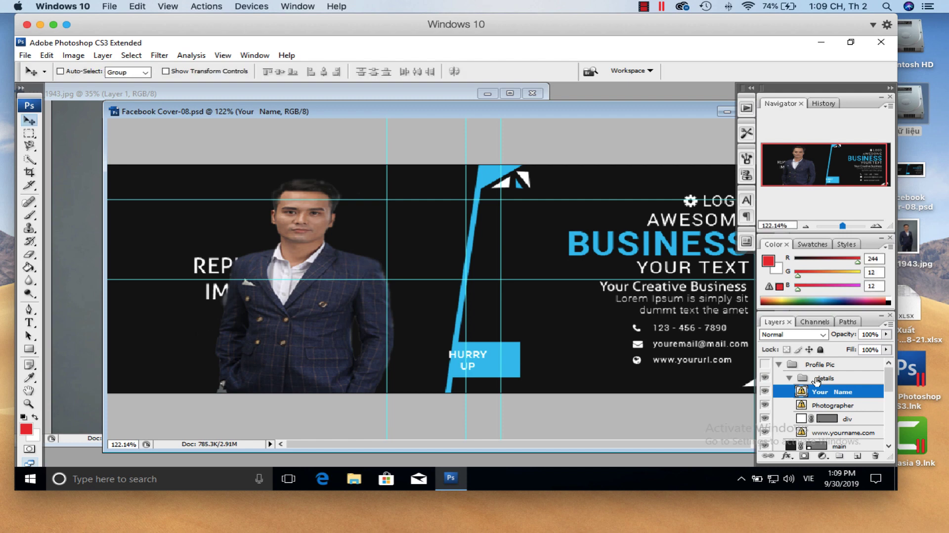
Step: Tidy the Layers panel by collapsing the Cover Photo, Change Images Here and details groups
left_click_drag(890, 388, 884, 435)
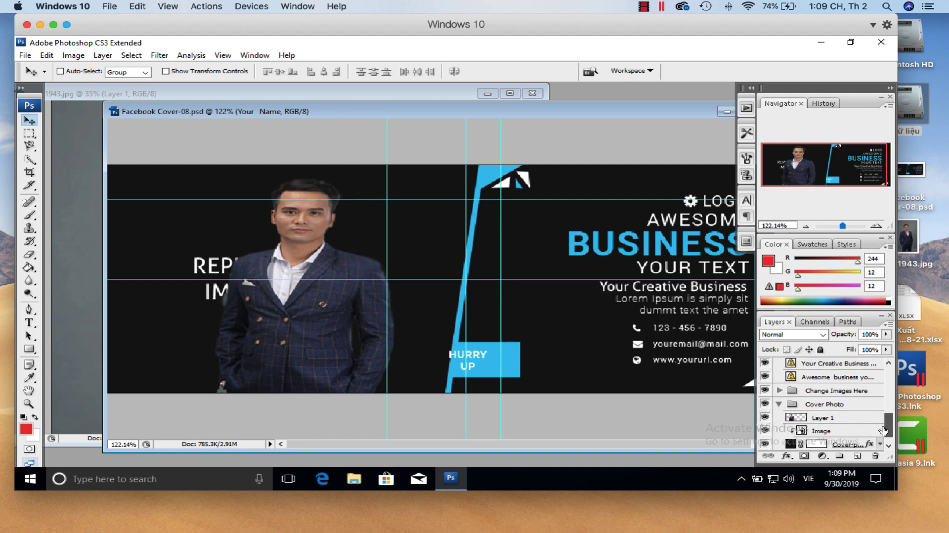
left_click(780, 390)
left_click(790, 418)
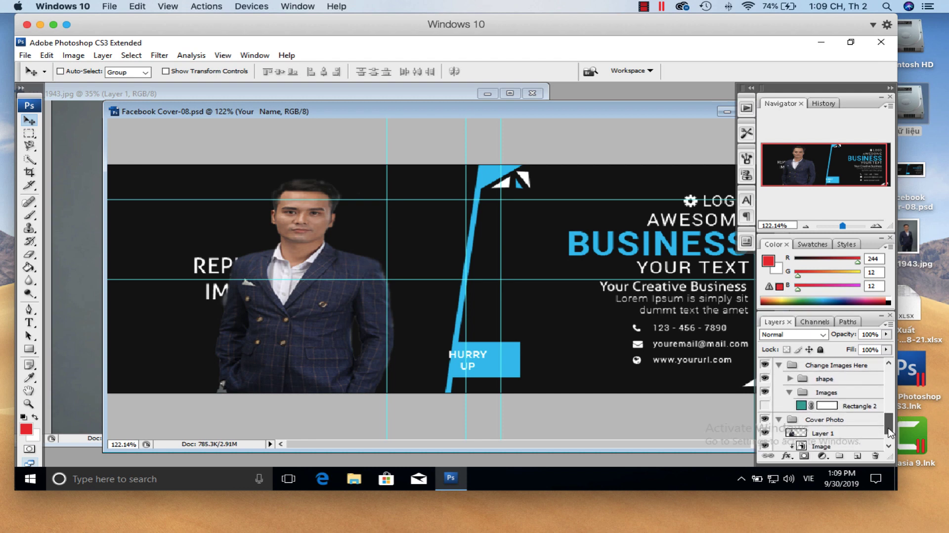
left_click_drag(888, 425, 890, 441)
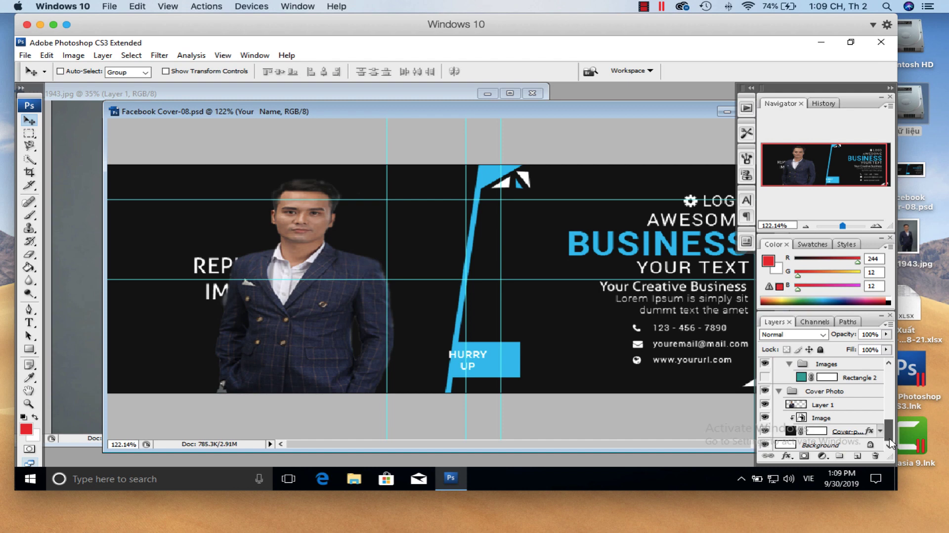
left_click(778, 391)
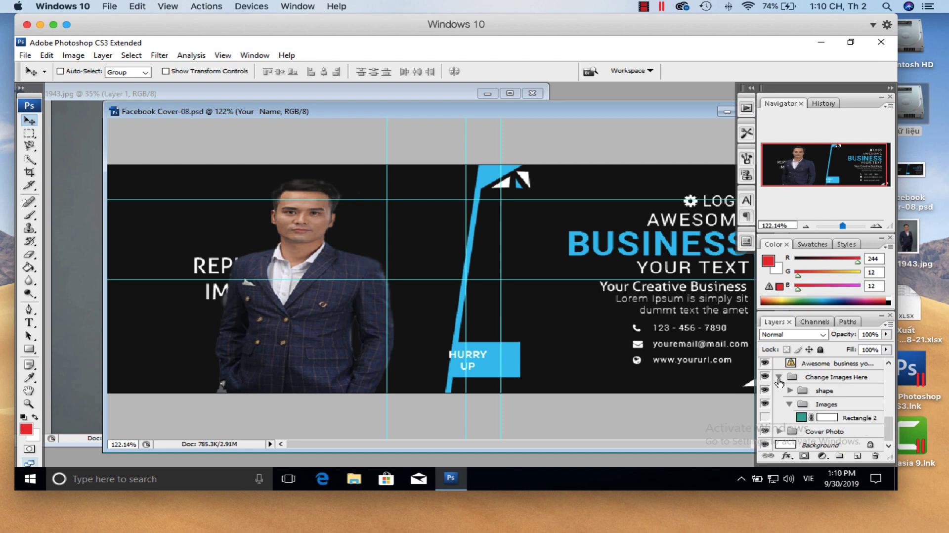
left_click(778, 378)
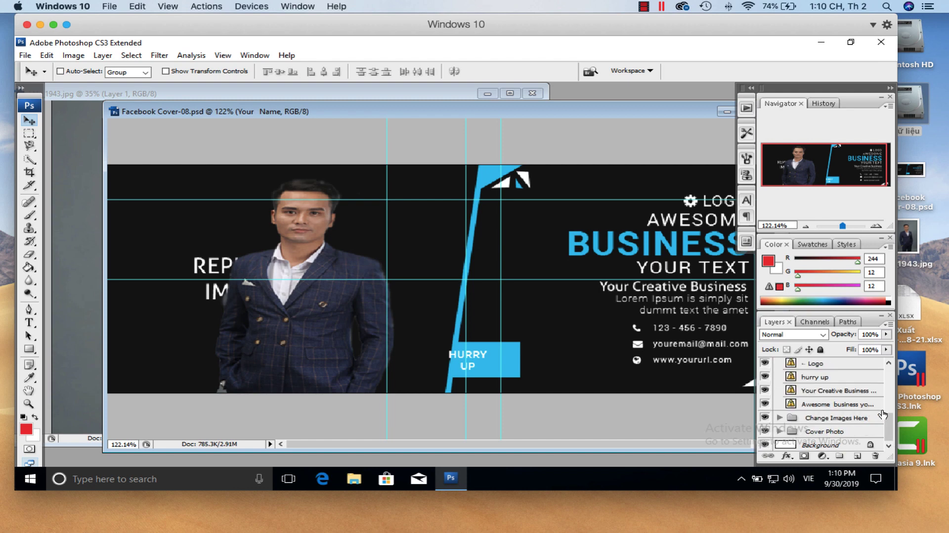
left_click_drag(890, 425, 890, 375)
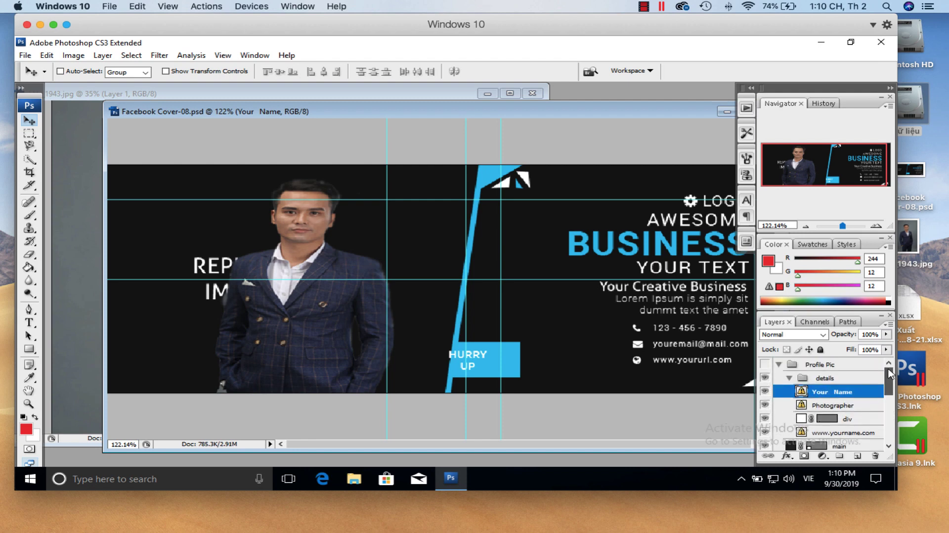
left_click(791, 378)
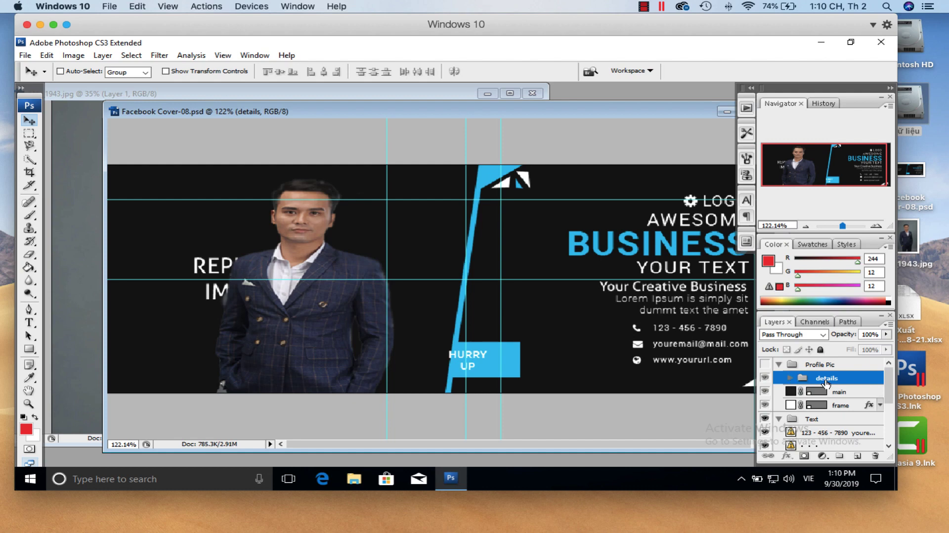
left_click_drag(890, 395, 890, 408)
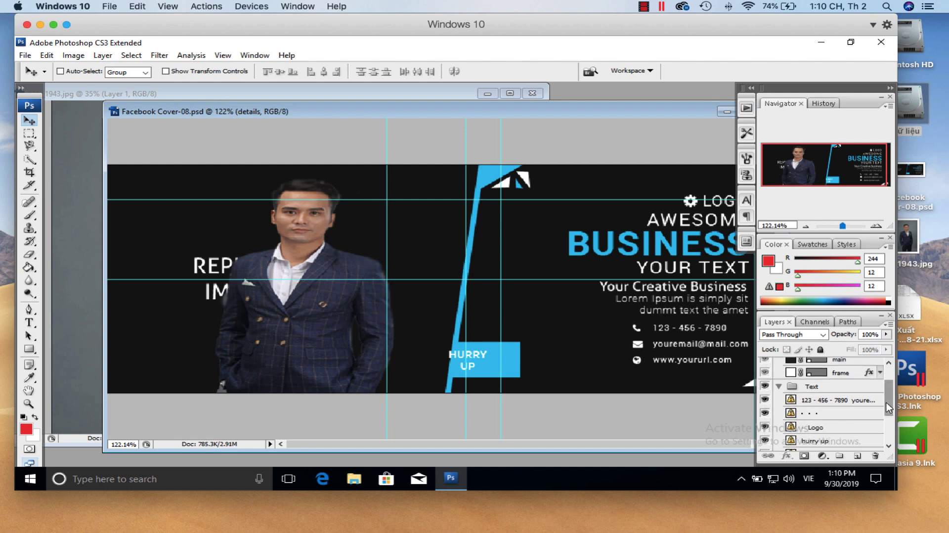
left_click_drag(889, 408, 889, 428)
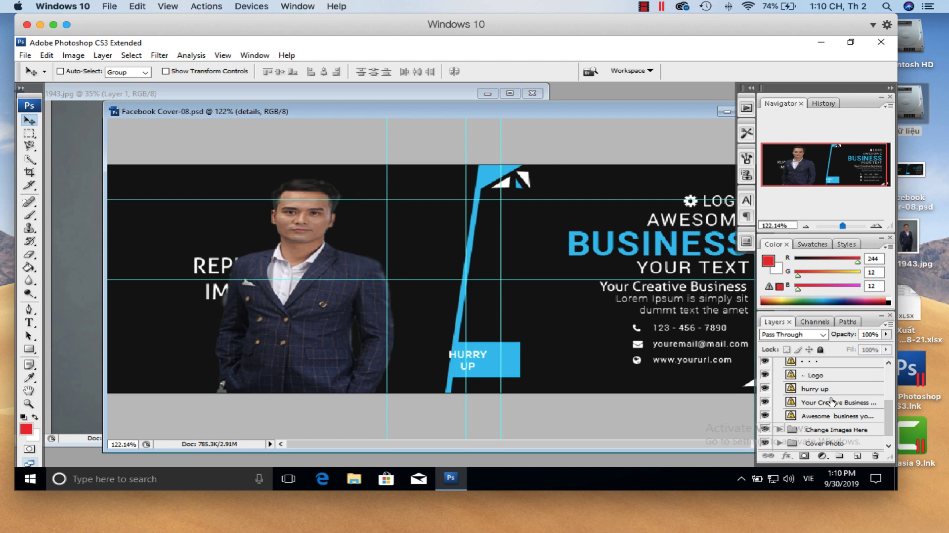
Step: Select the Text group from the canvas and shift it about 124 px left
right_click(690, 250)
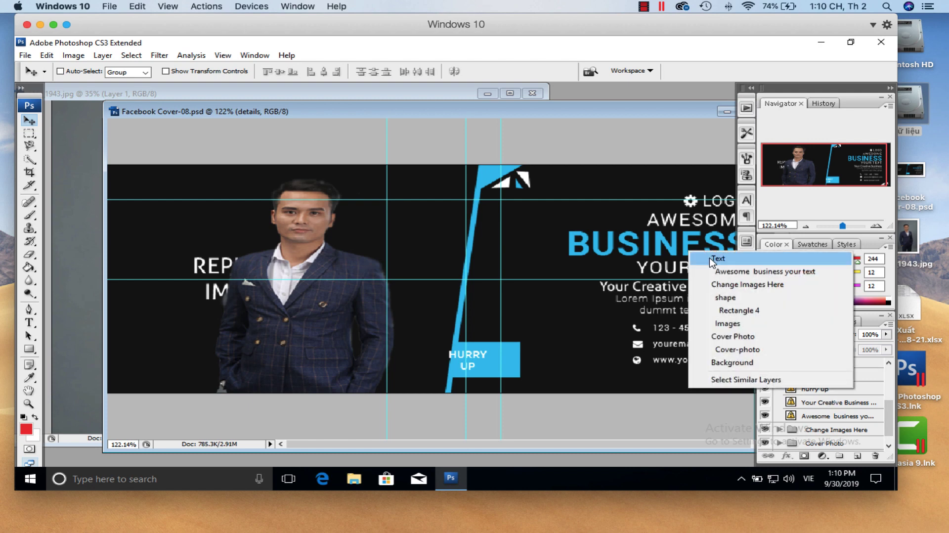
left_click(702, 255)
key("shift+Left")
key("shift+Left")
key("shift+Left")
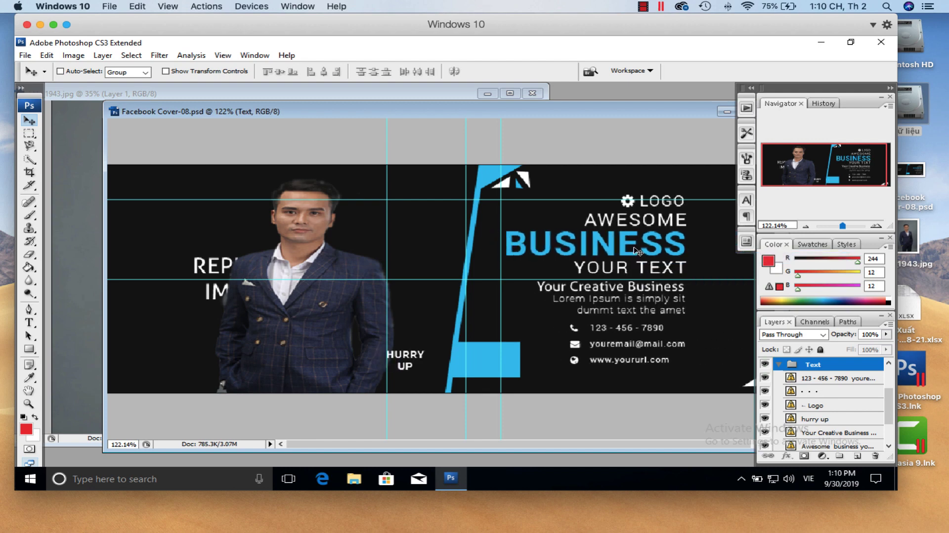
Step: Nudge the AWESOME BUSINESS YOUR TEXT headline block slightly left and up
left_click(29, 323)
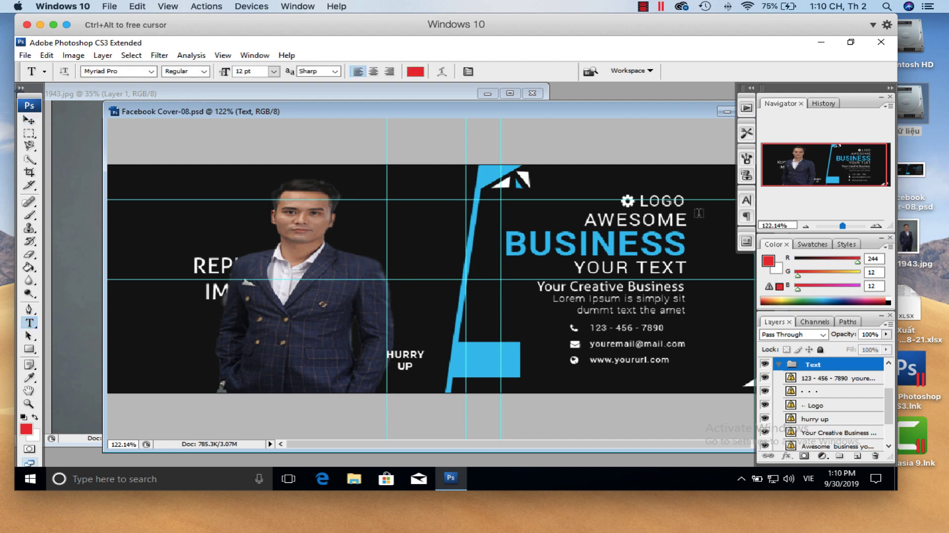
left_click(617, 247)
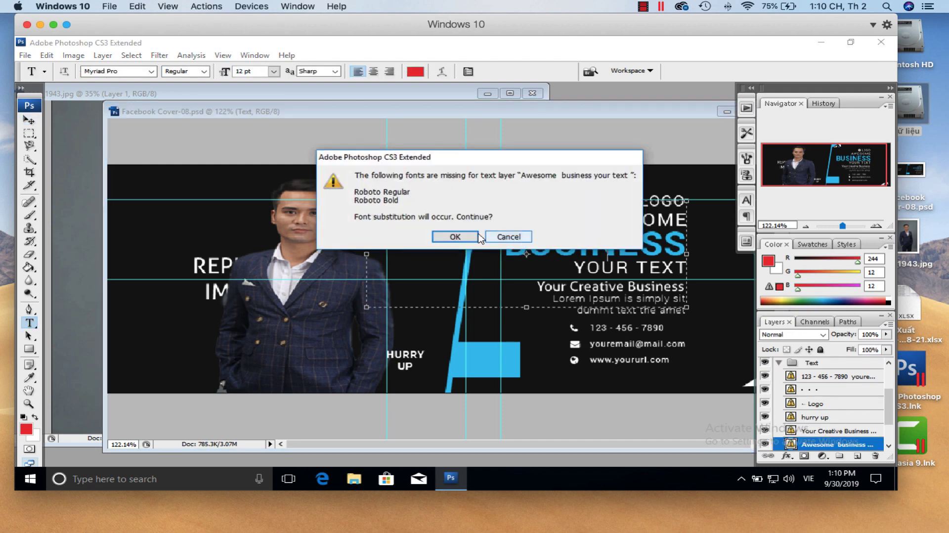
left_click(452, 236)
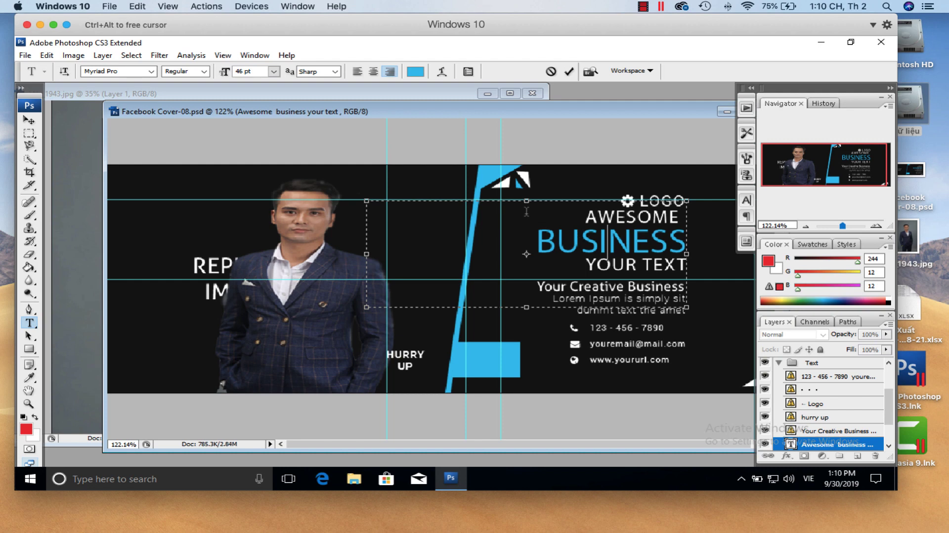
left_click_drag(526, 212, 647, 271)
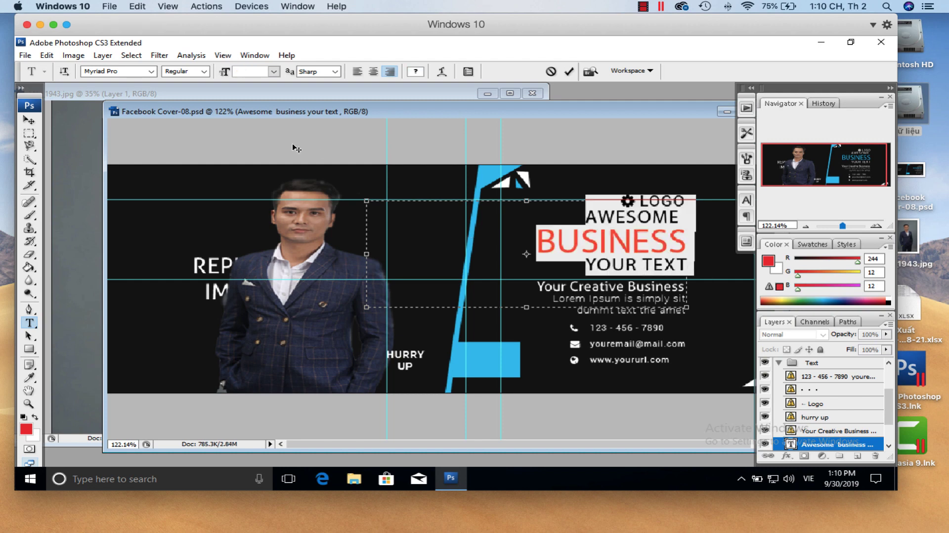
left_click(30, 120)
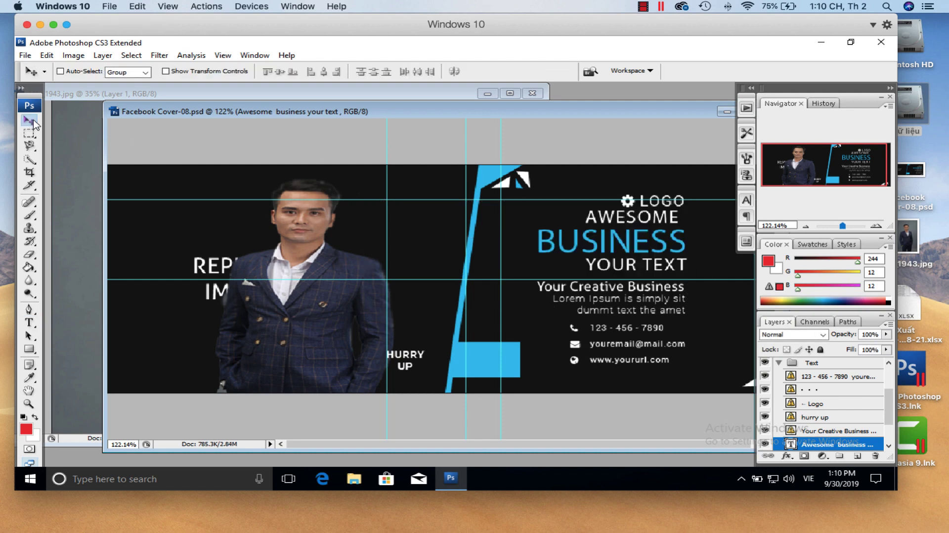
left_click_drag(612, 245, 608, 243)
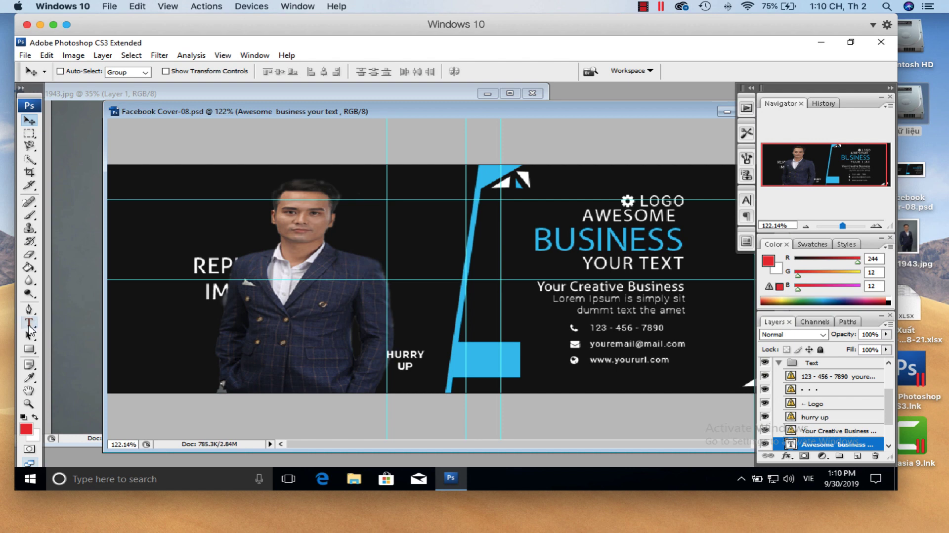
Step: Replace the headline text with the person's name
left_click(29, 324)
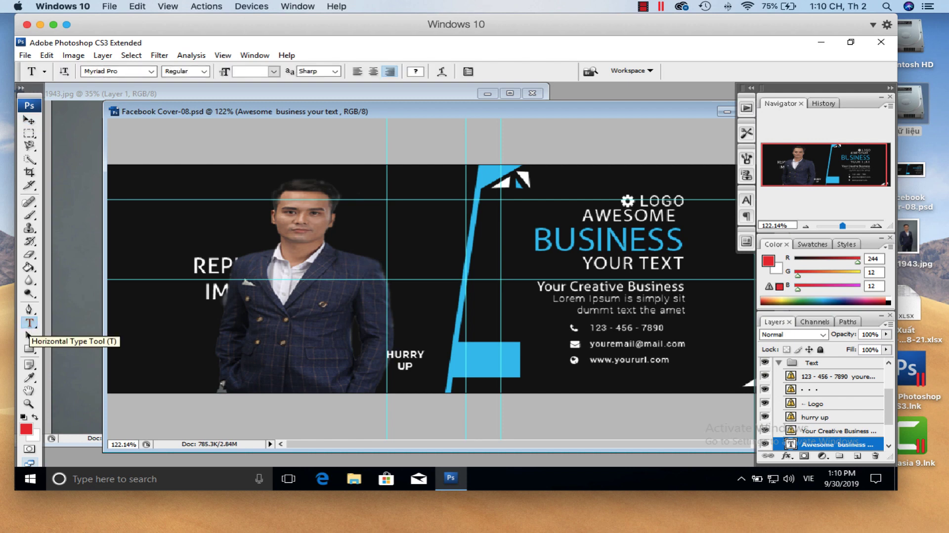
left_click(681, 234)
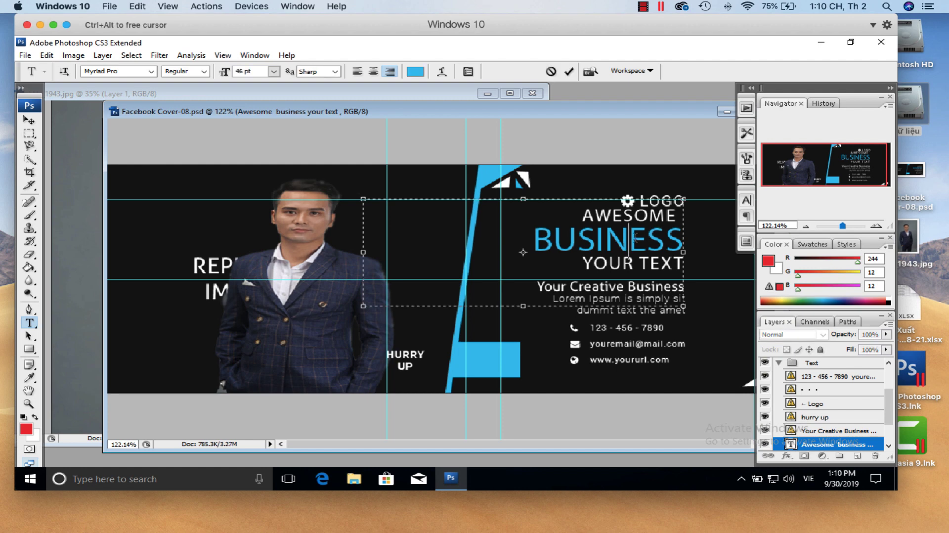
key("BackSpace")
key("BackSpace")
key("BackSpace")
key("BackSpace")
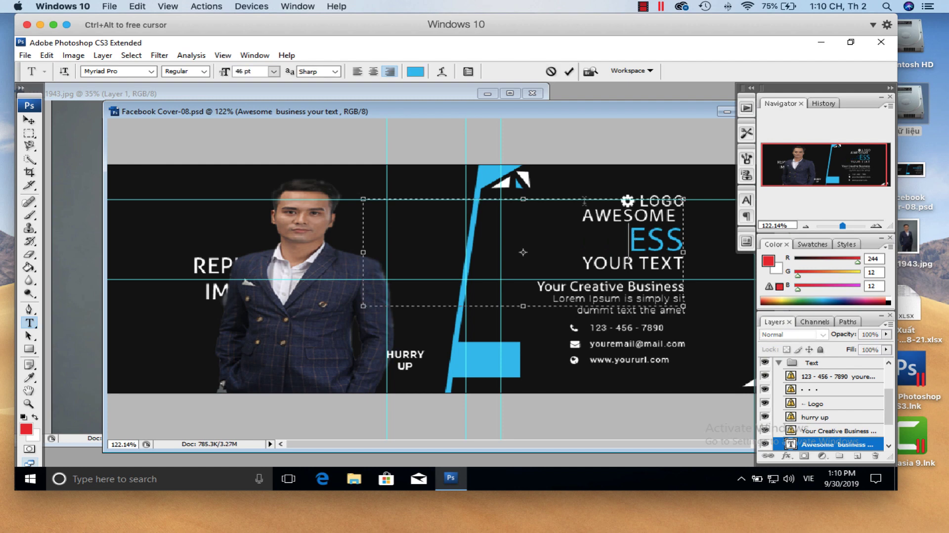
key("ctrl+a")
type("VUO")
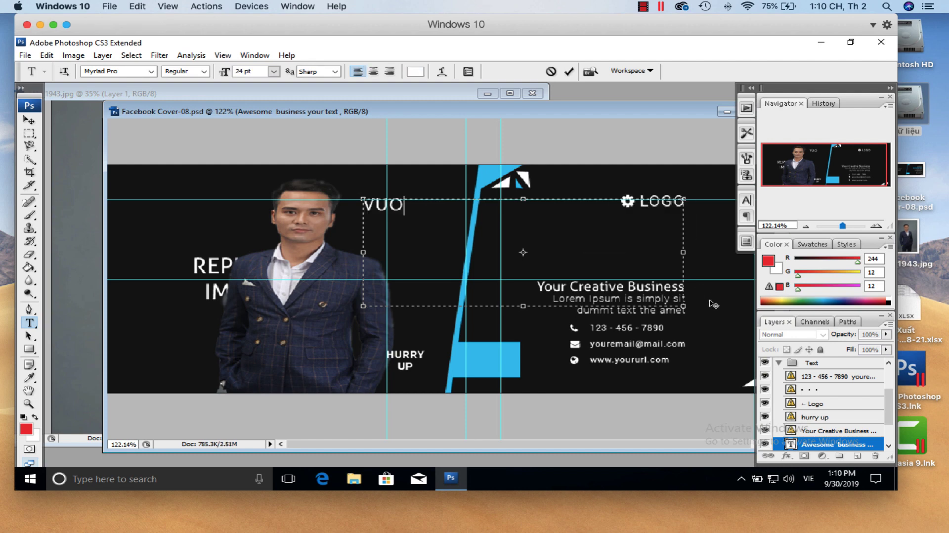
type("NGNN")
key("BackSpace")
key("BackSpace")
type("NENCY")
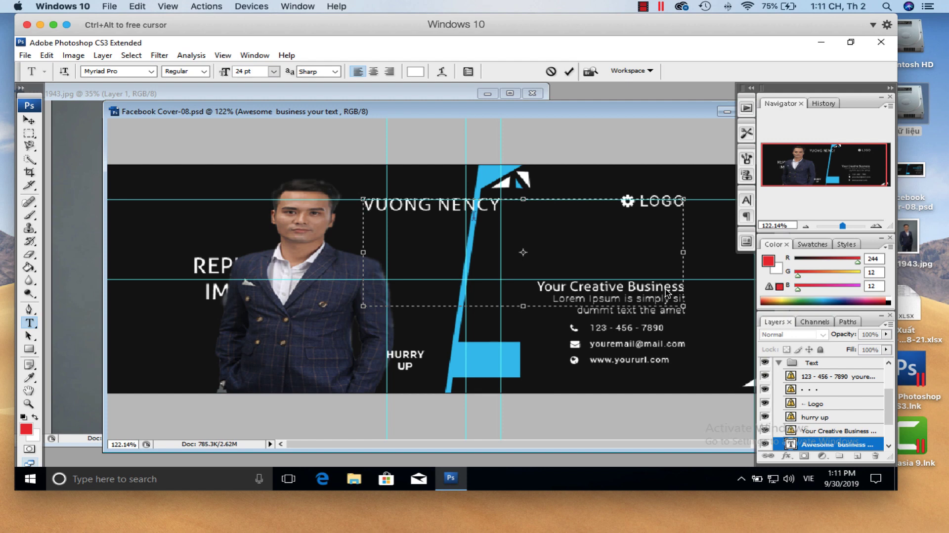
Step: Colour the name headline red (#fa0505)
key("ctrl+a")
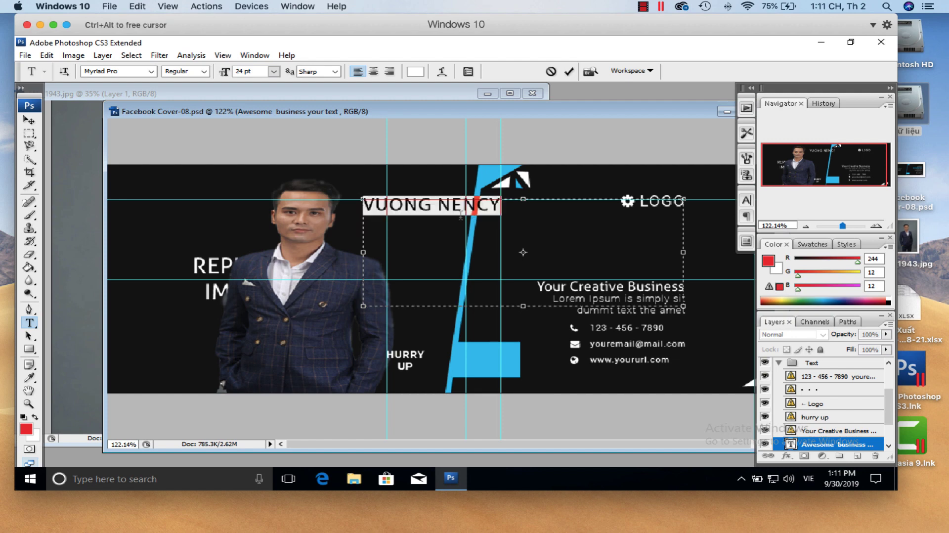
left_click(415, 73)
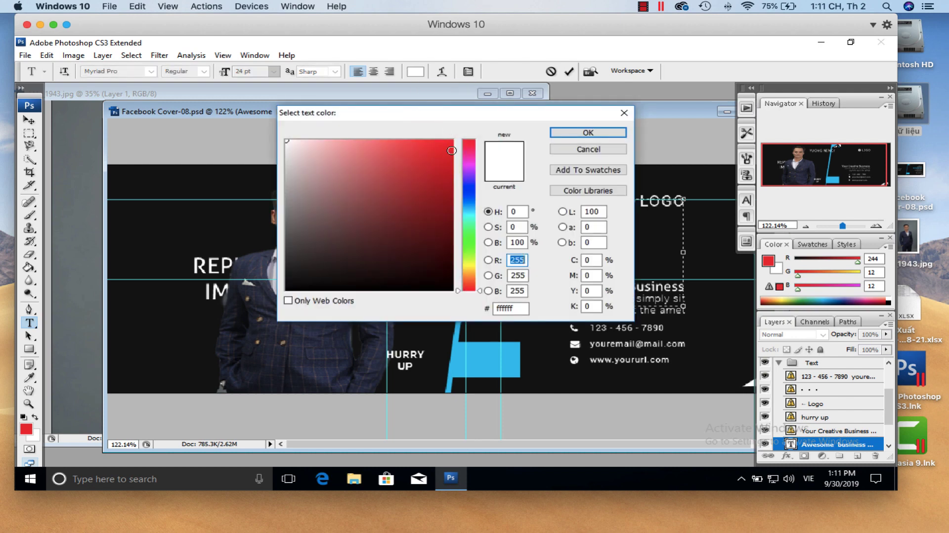
left_click(449, 143)
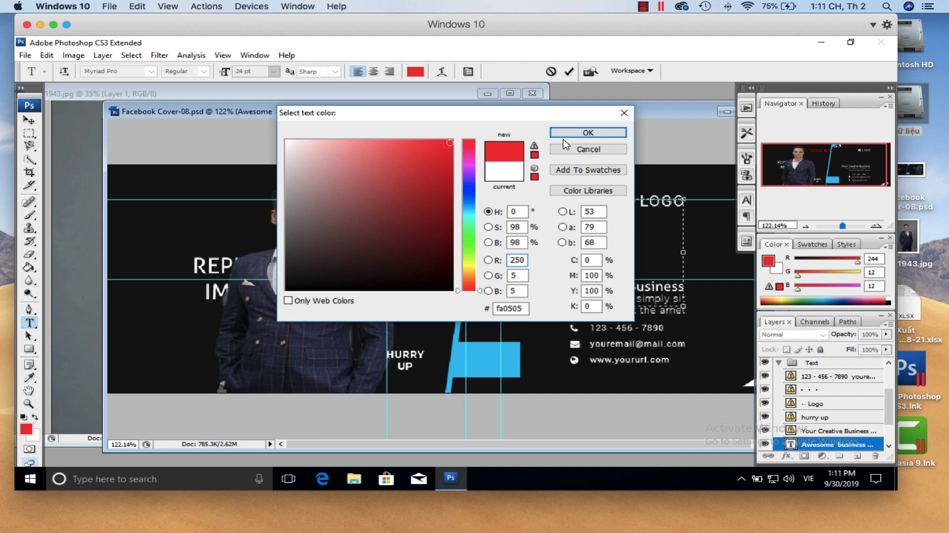
left_click(581, 136)
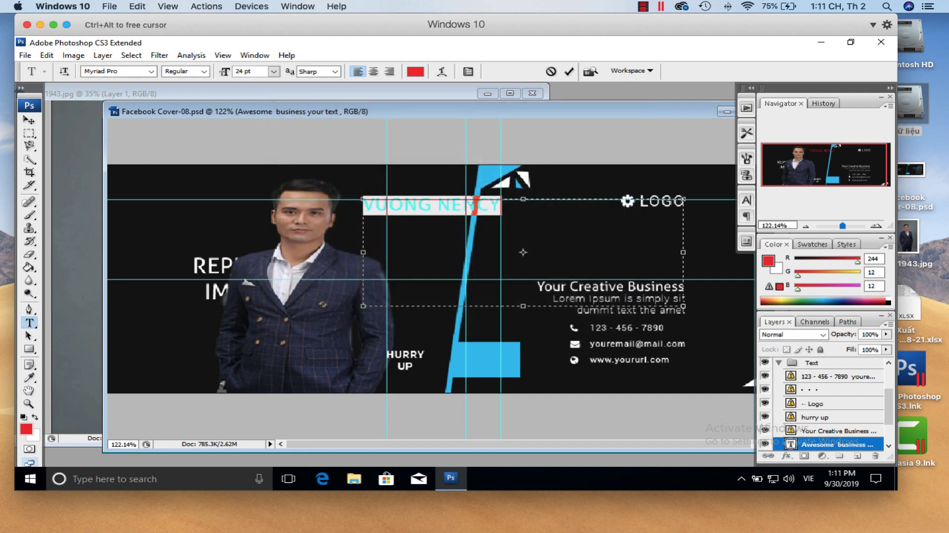
left_click(419, 205)
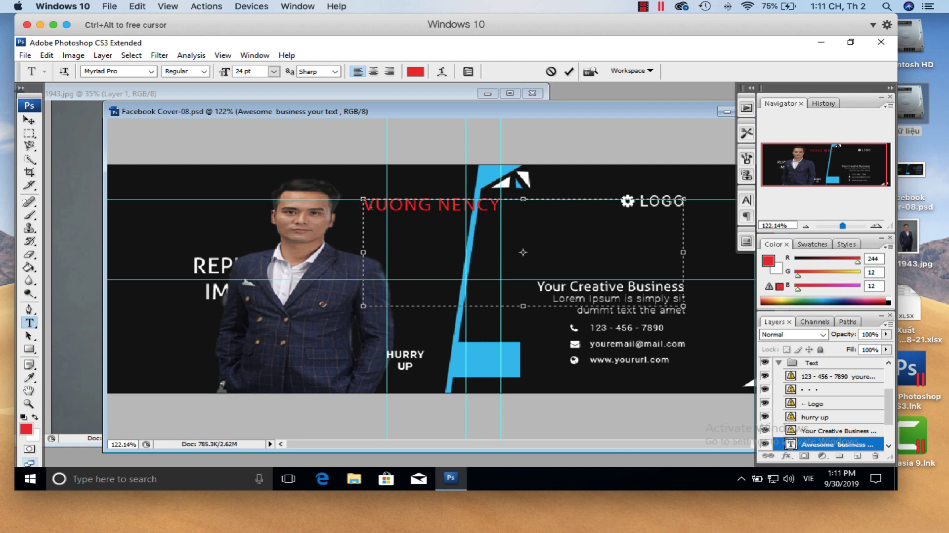
left_click_drag(363, 206, 581, 207)
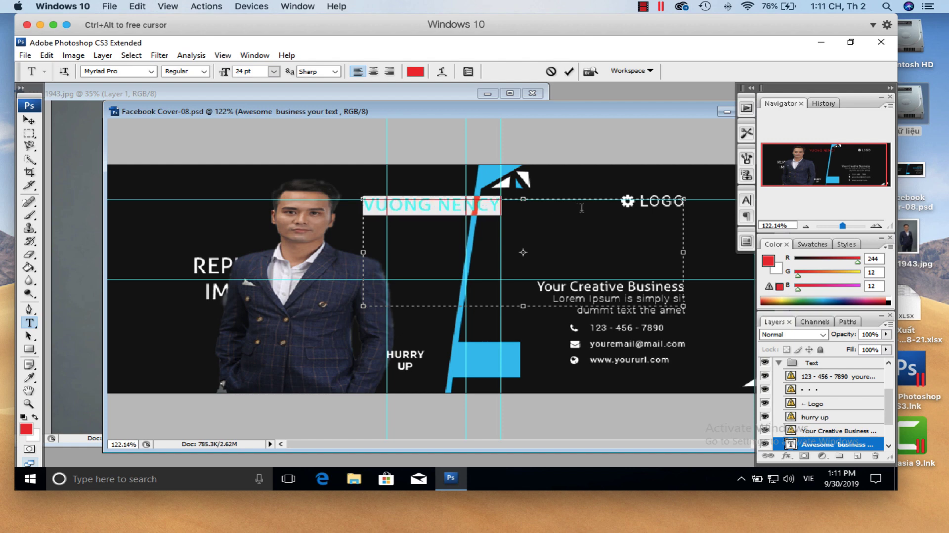
Step: Set the name headline's font to Terminal, after briefly trying Tahoma
left_click(152, 72)
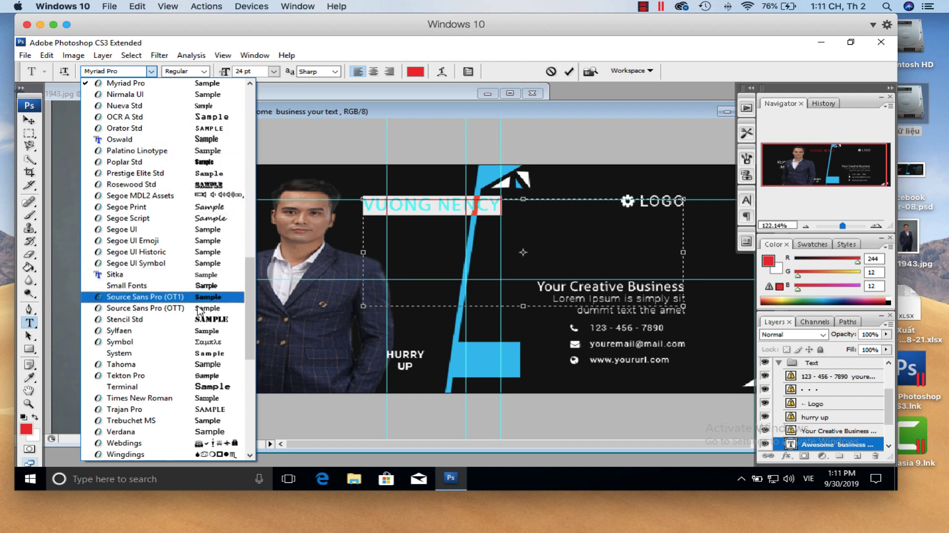
left_click(214, 365)
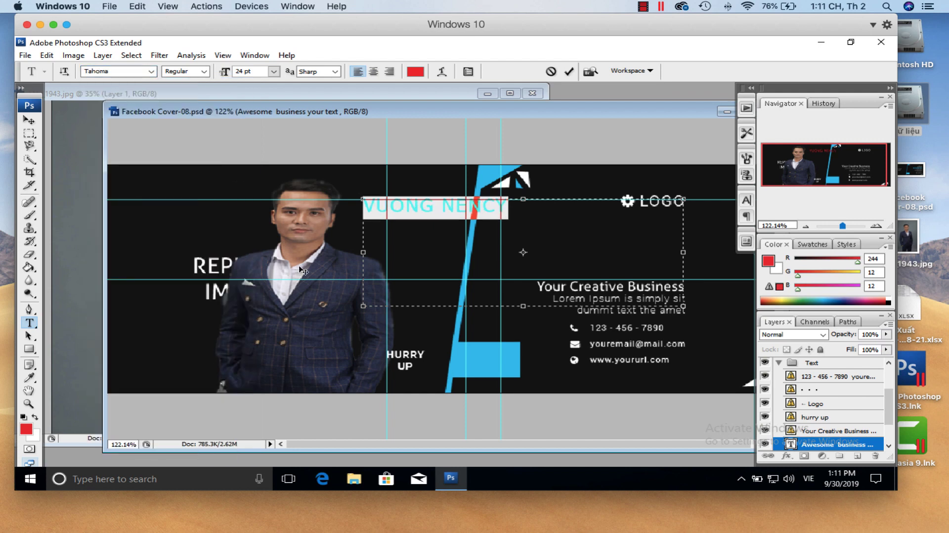
left_click(152, 72)
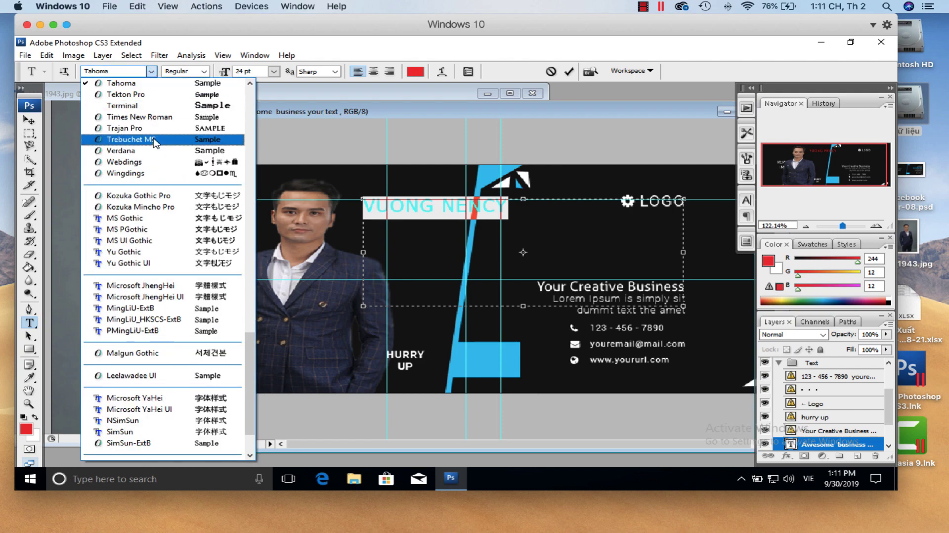
left_click(155, 108)
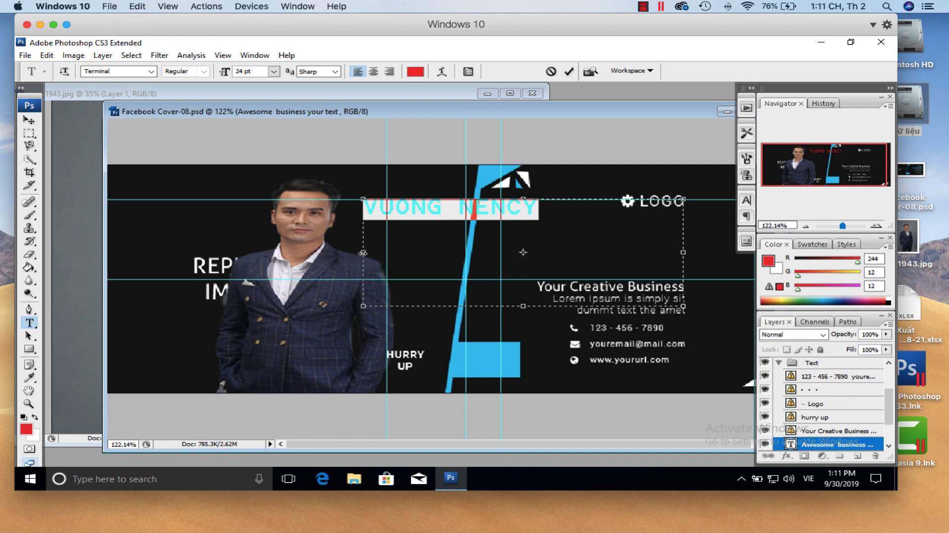
Step: Wrap the name onto two lines and position it below the LOGO
left_click_drag(363, 253, 539, 252)
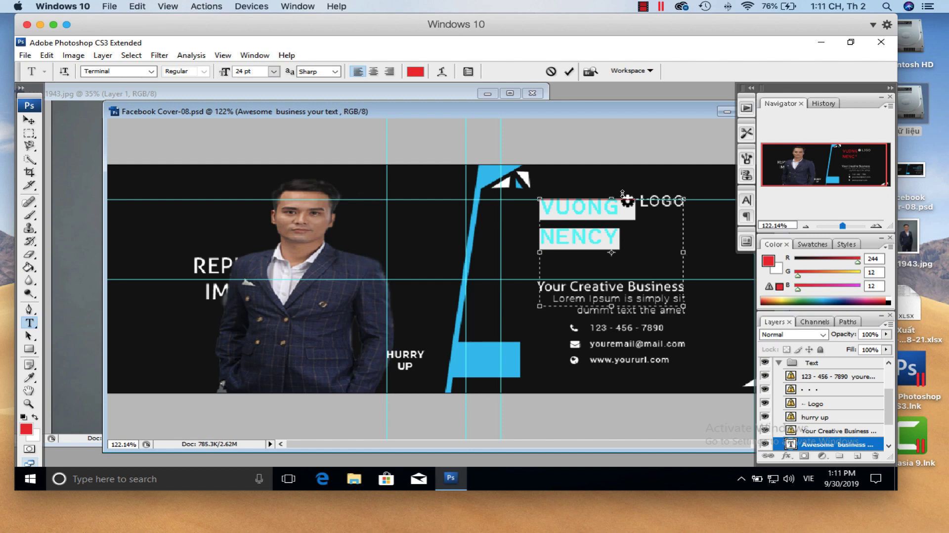
left_click_drag(613, 199, 614, 214)
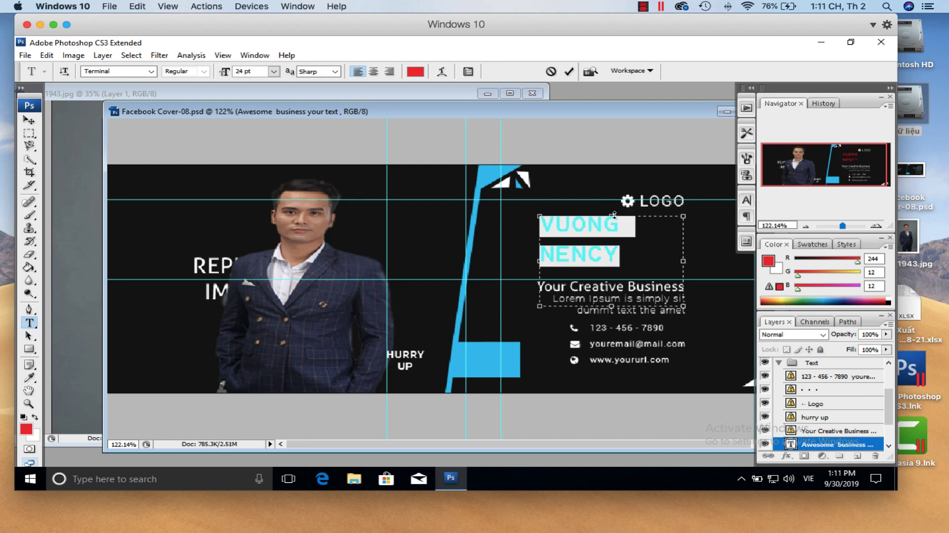
left_click(29, 120)
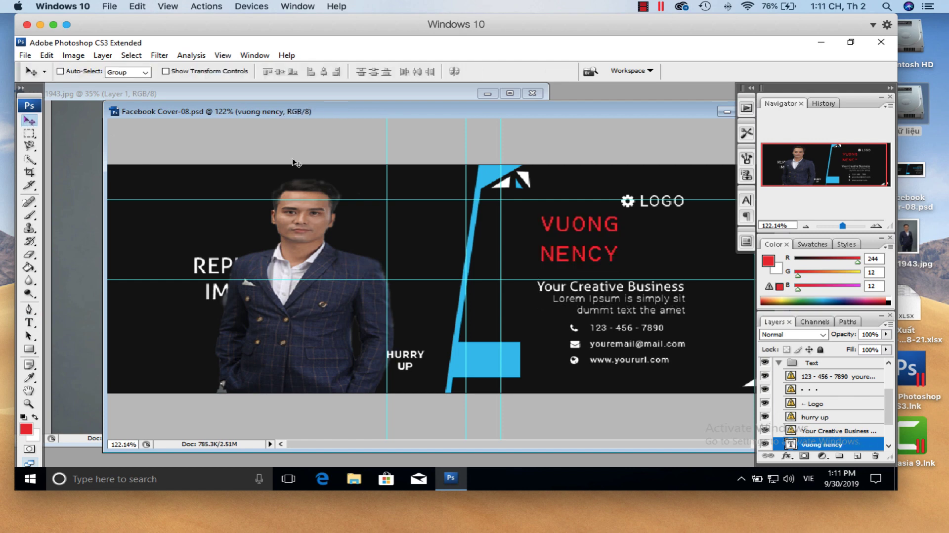
left_click_drag(574, 226, 586, 227)
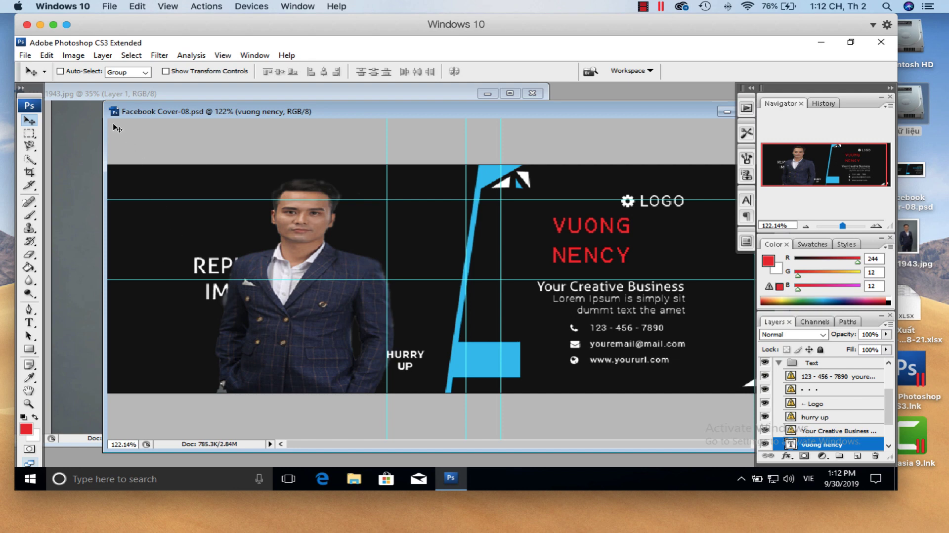
Step: Close the Facebook cover without saving and clear the selection on the remaining photo
left_click_drag(504, 116, 395, 115)
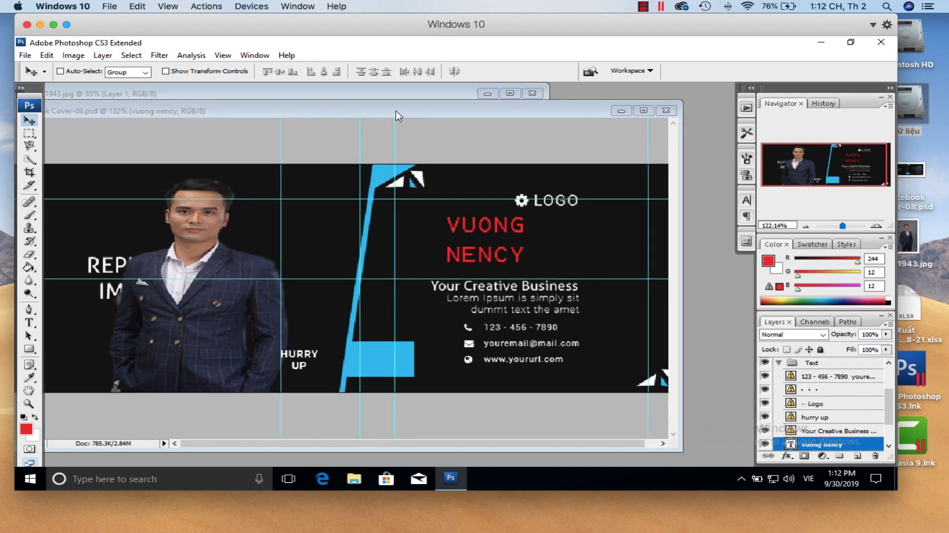
left_click(663, 110)
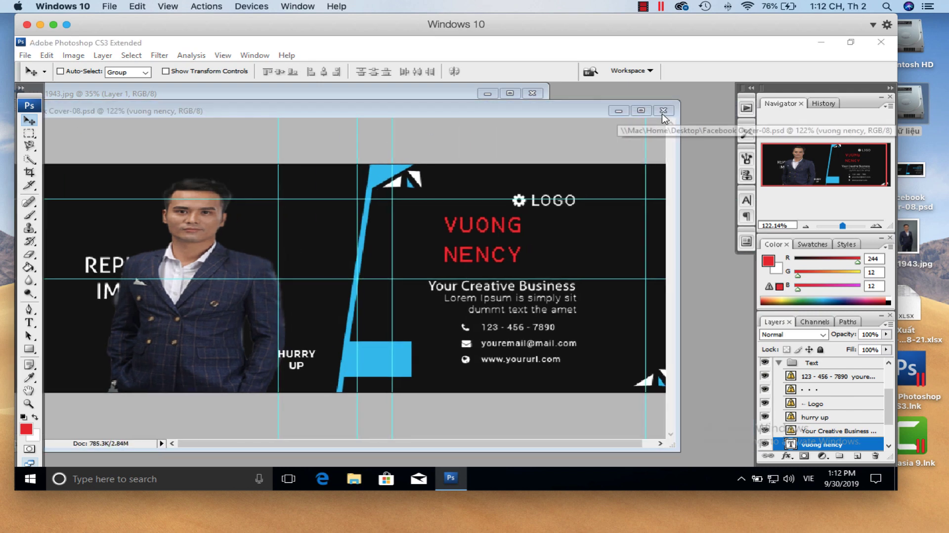
left_click(434, 212)
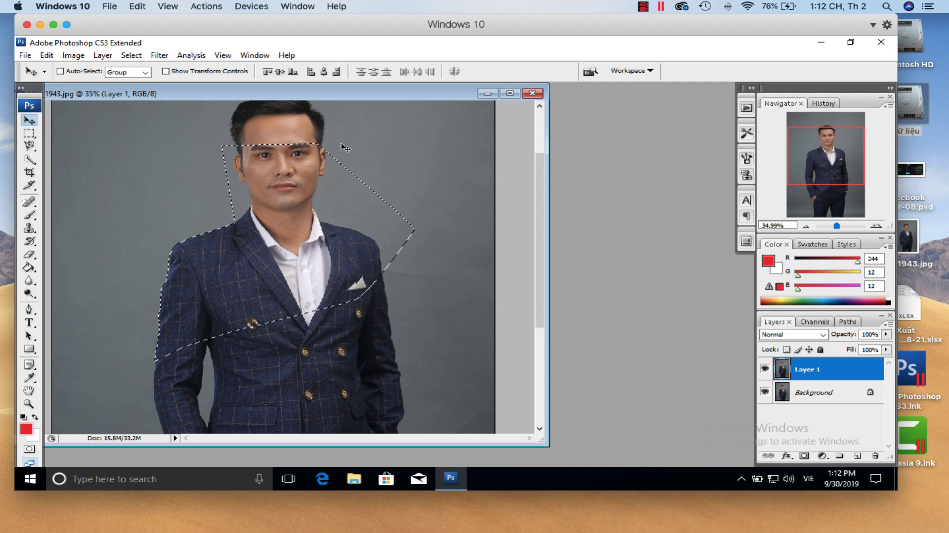
left_click(30, 133)
left_click(145, 147)
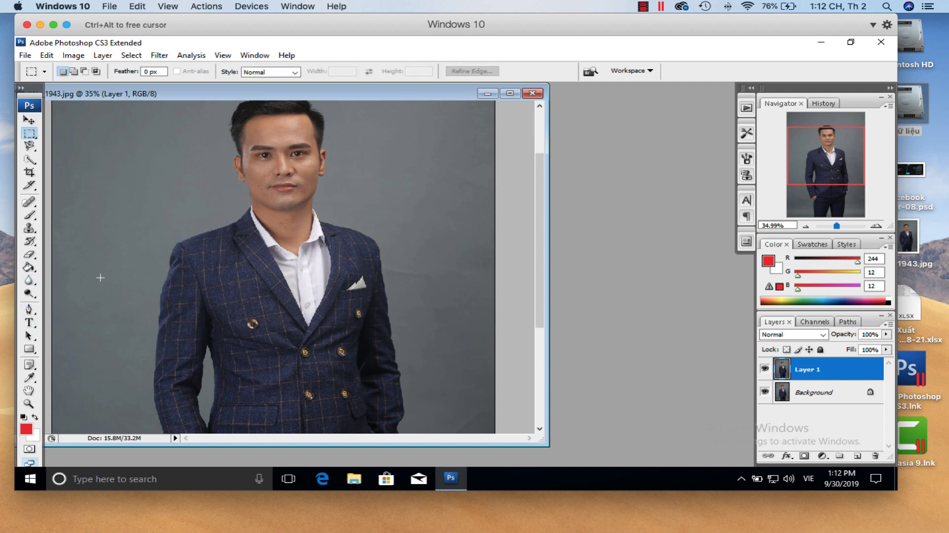
left_click_drag(144, 94, 262, 95)
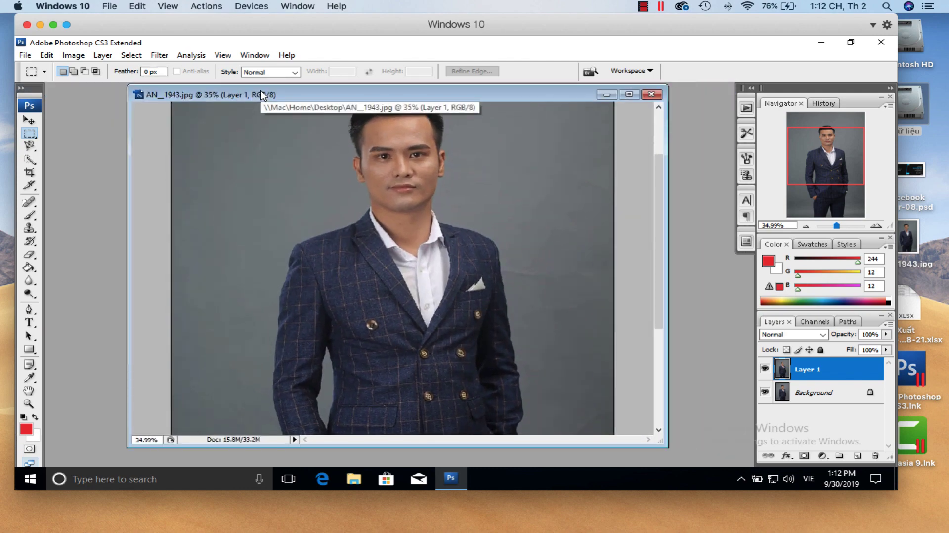
Step: Browse the Open dialog from the Desktop into the product photos folder
key("ctrl+o")
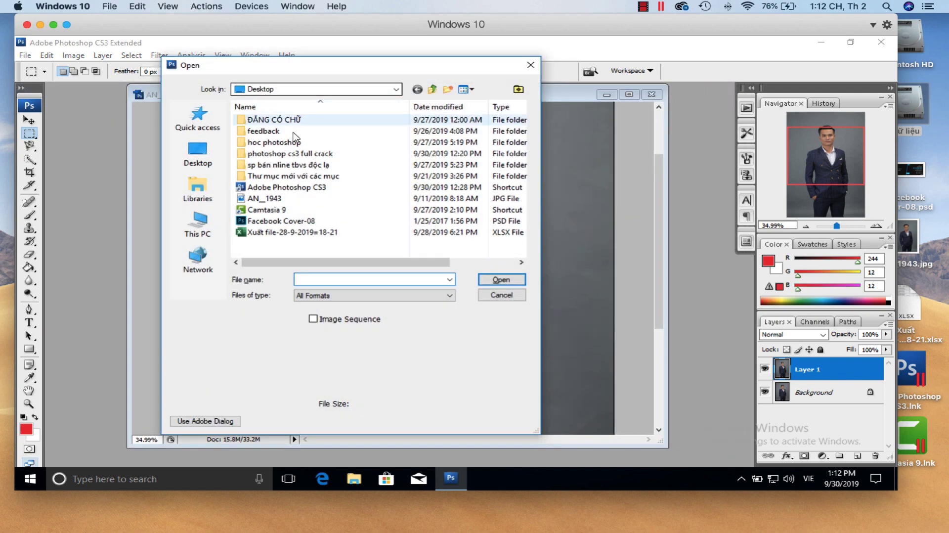
left_click(202, 163)
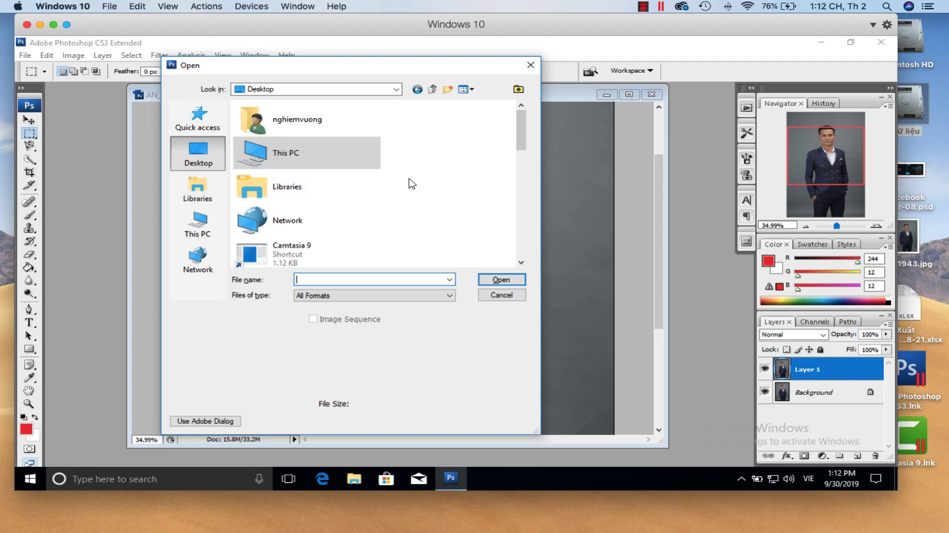
left_click_drag(525, 137, 527, 202)
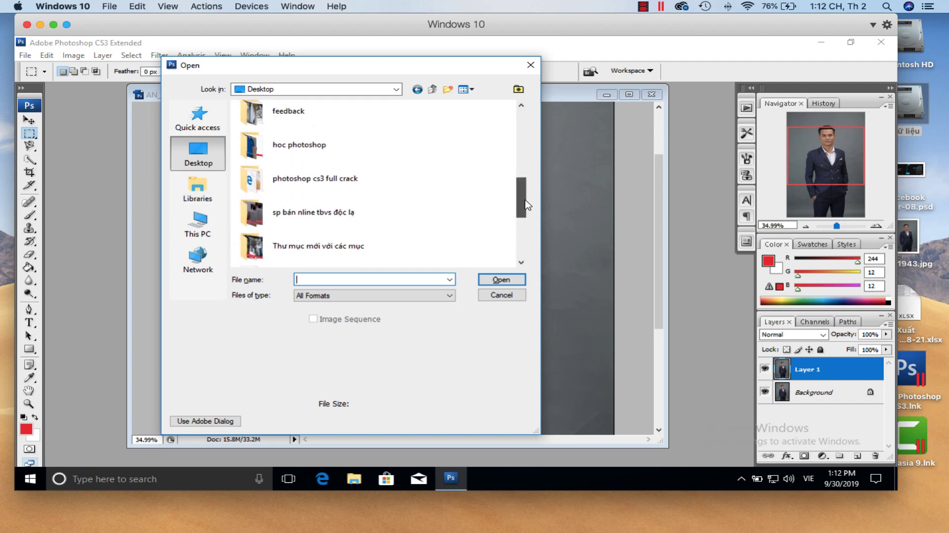
scroll(324, 183, "down", 2)
double_click(324, 182)
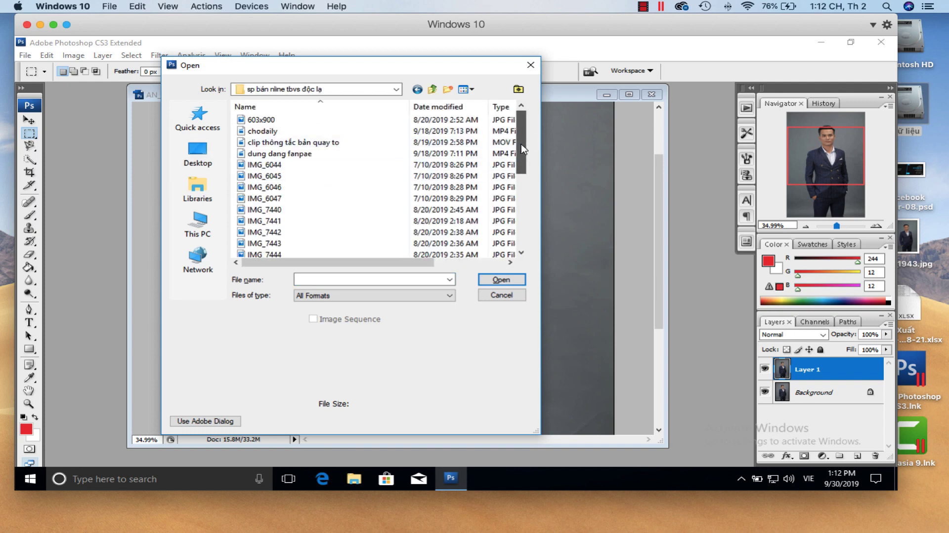
scroll(523, 146, "down", 2)
scroll(514, 149, "down", 2)
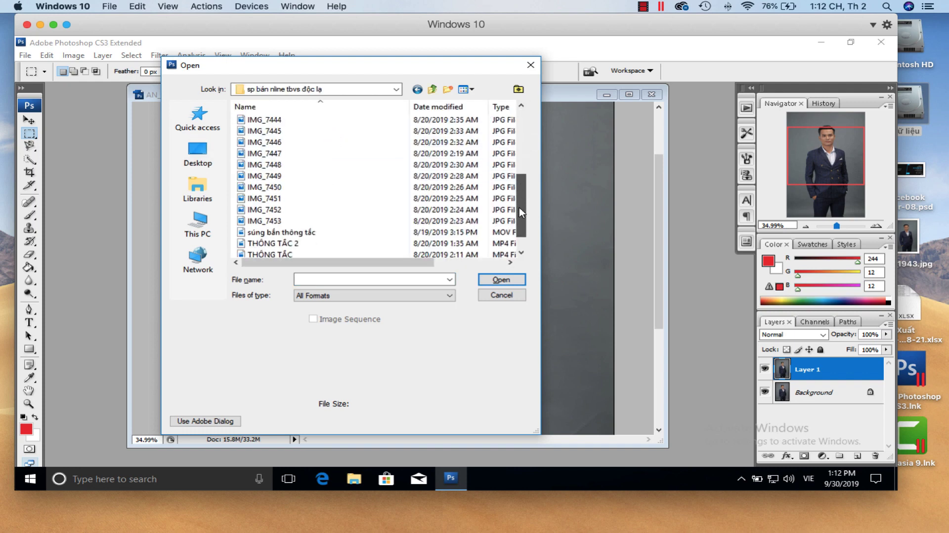
Step: Switch the file view to Extra large icons and open IMG_7447
left_click(465, 89)
left_click(505, 110)
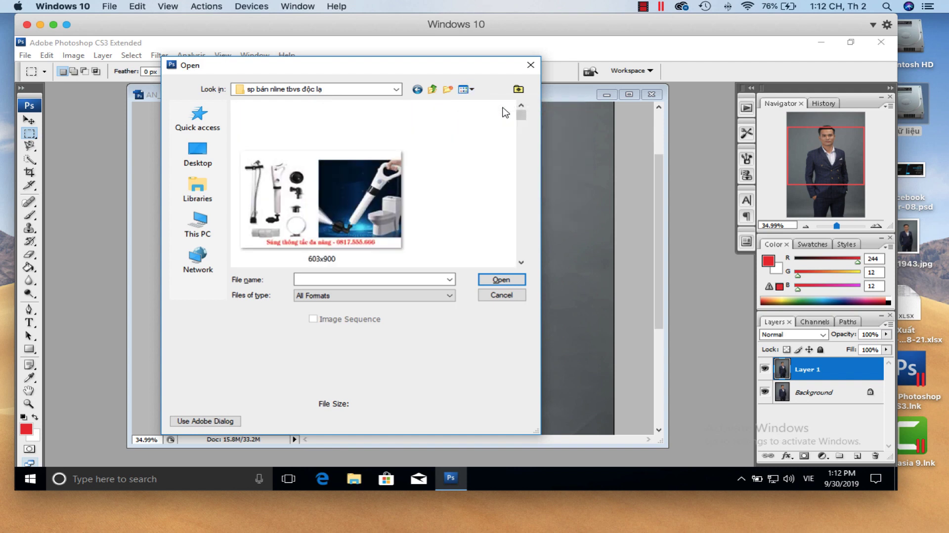
scroll(522, 123, "down", 1)
left_click_drag(520, 120, 521, 154)
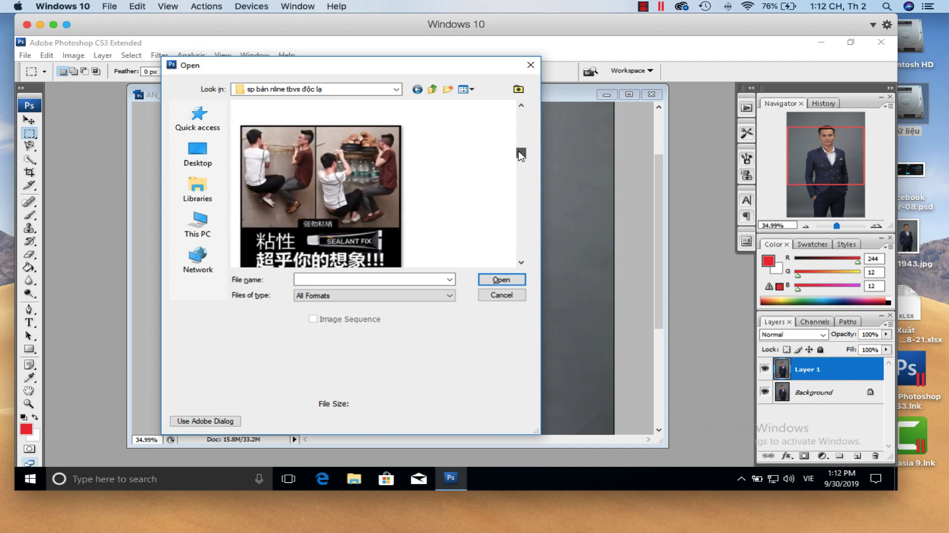
left_click_drag(521, 155, 521, 160)
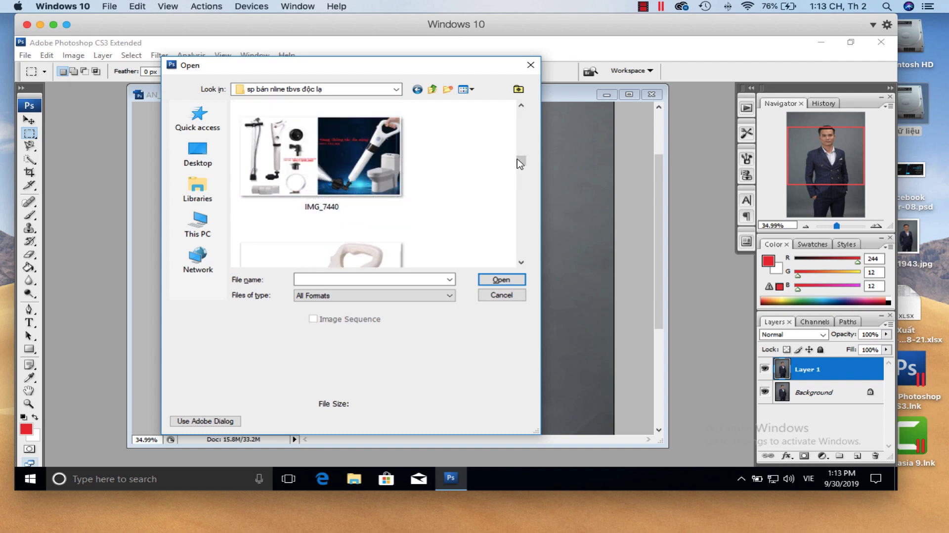
left_click_drag(522, 165, 522, 197)
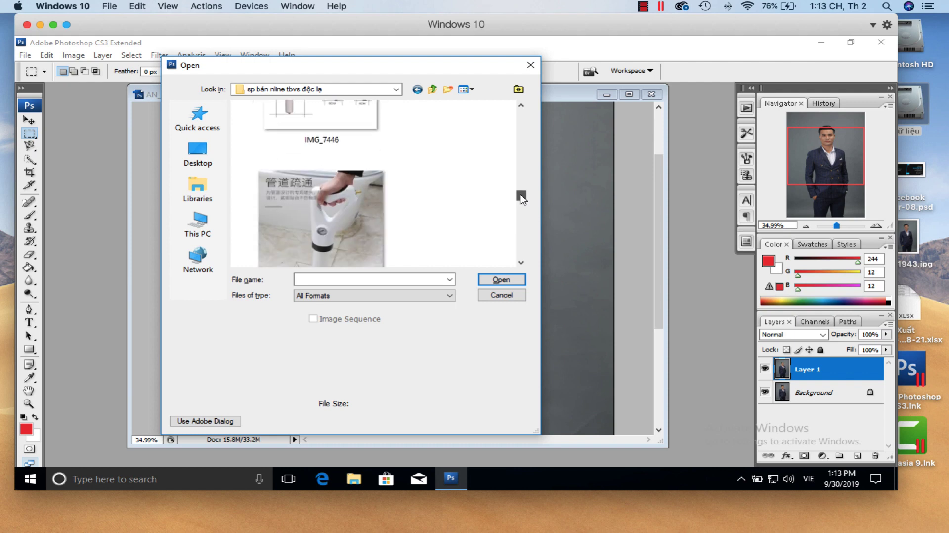
left_click(358, 200)
left_click(502, 278)
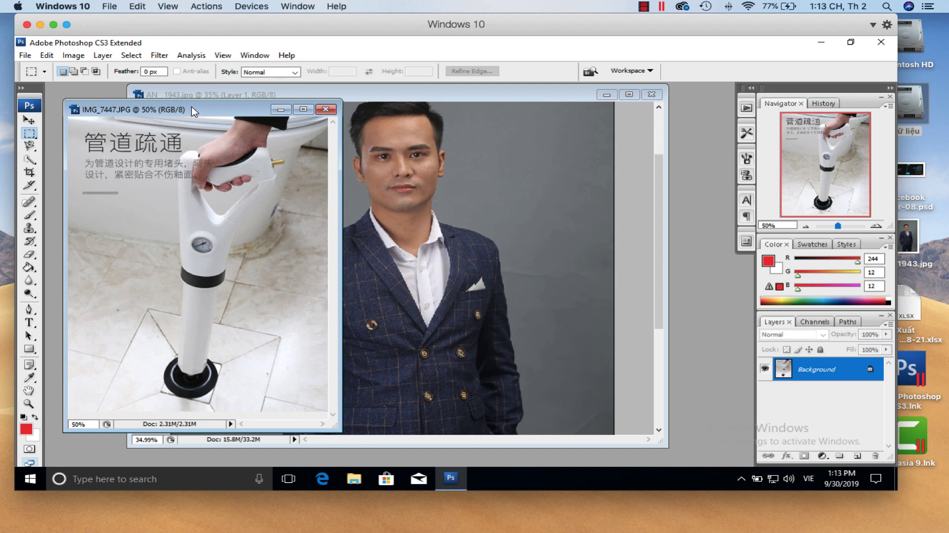
Step: Maximize the IMG_7447 window and zoom to about 246% on the Chinese text
left_click_drag(218, 109, 402, 118)
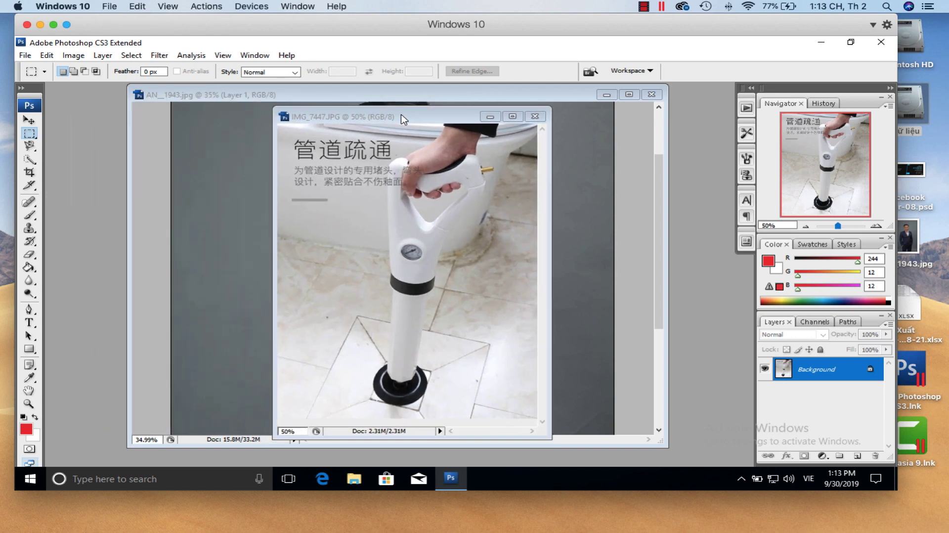
left_click(513, 115)
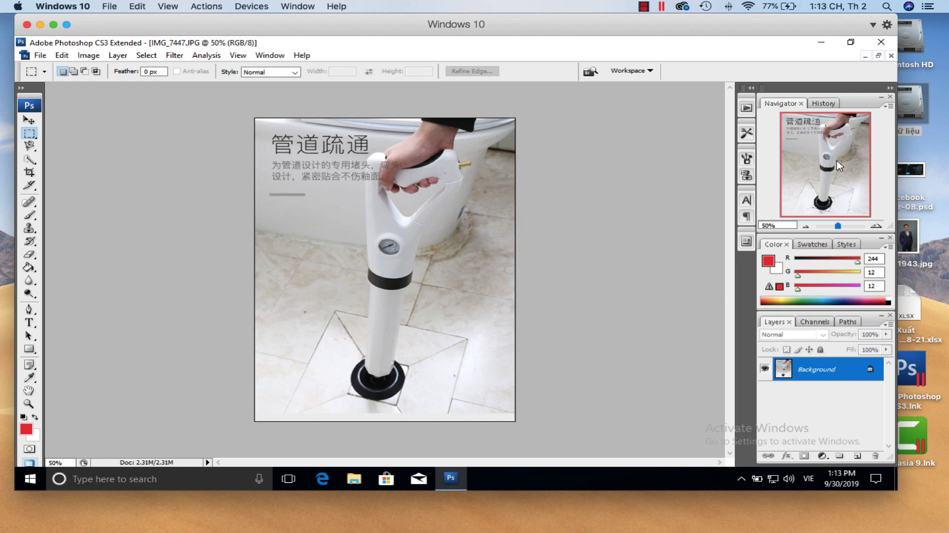
left_click(847, 226)
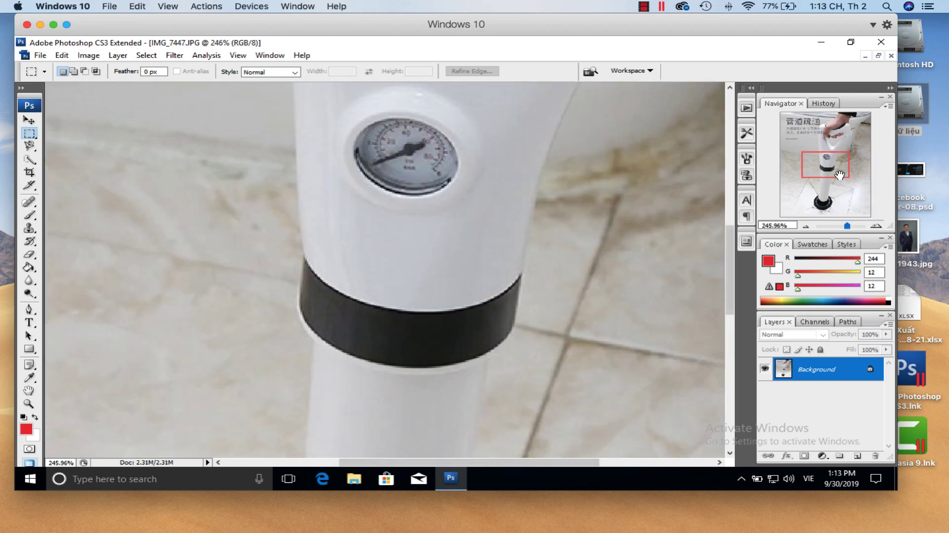
left_click_drag(839, 174, 836, 137)
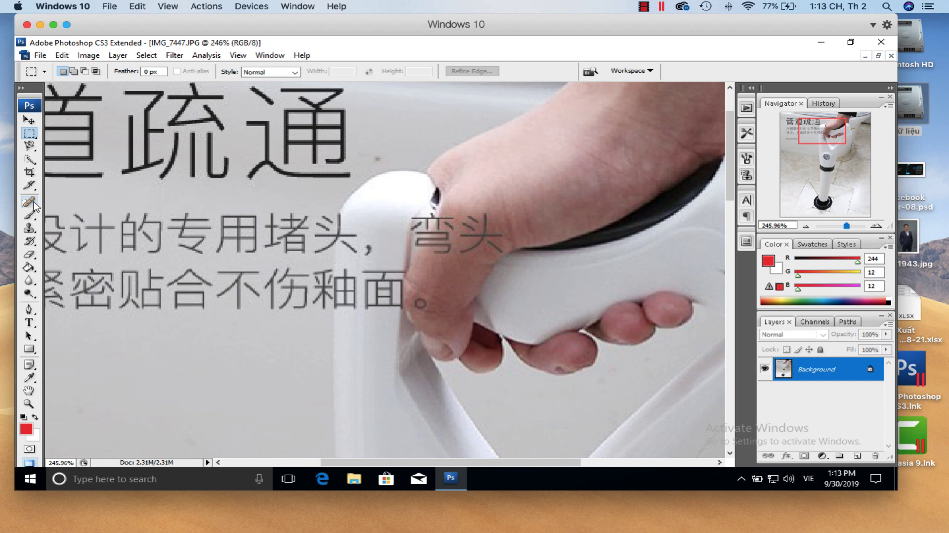
Step: Select the Spot Healing Brush and set its mode to Replace
left_click(30, 203)
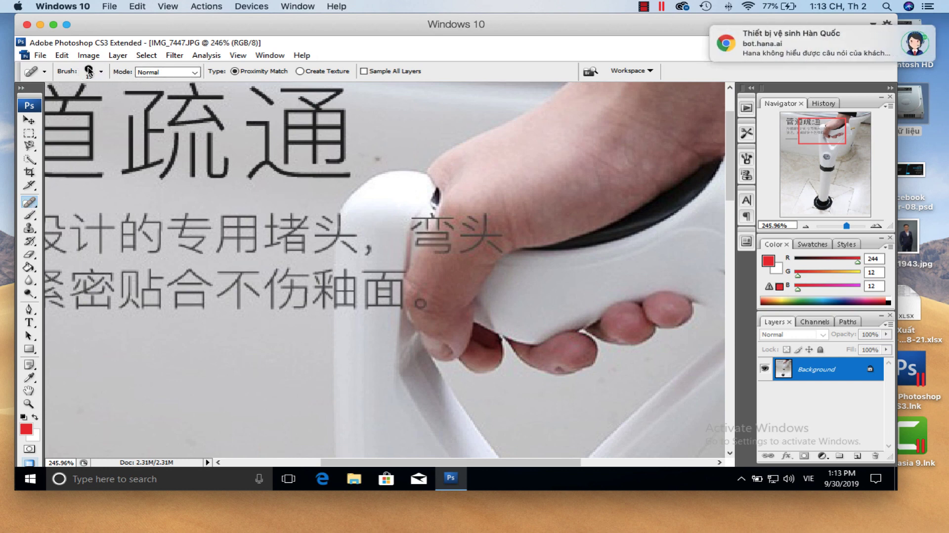
left_click(150, 73)
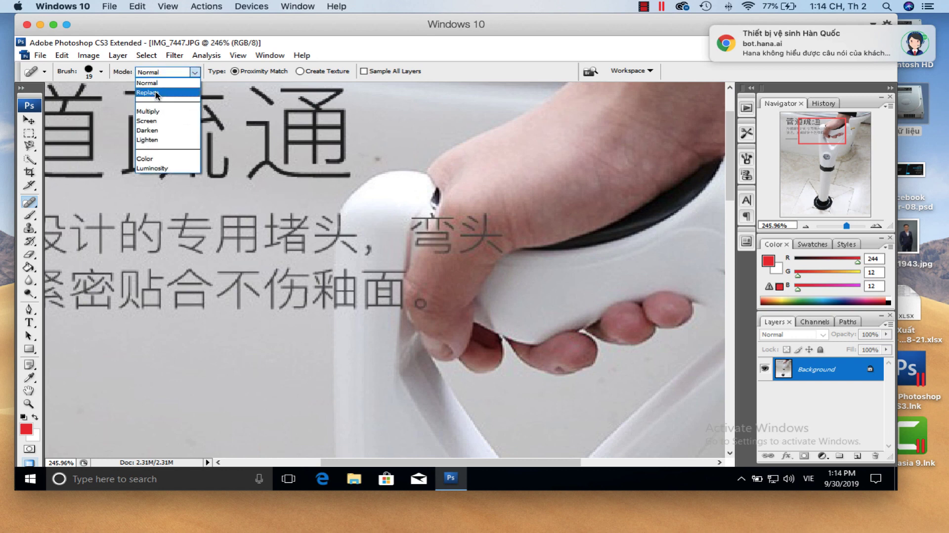
left_click(156, 93)
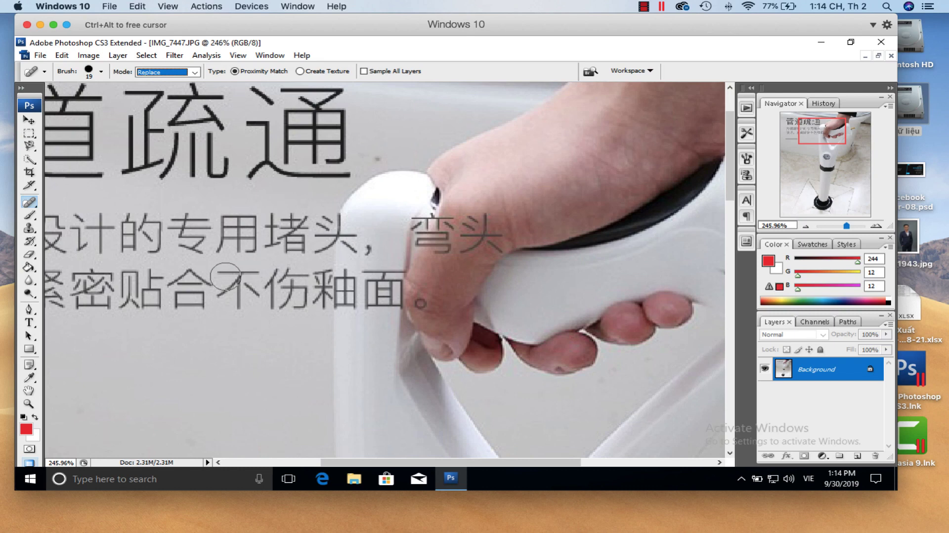
left_click(31, 202)
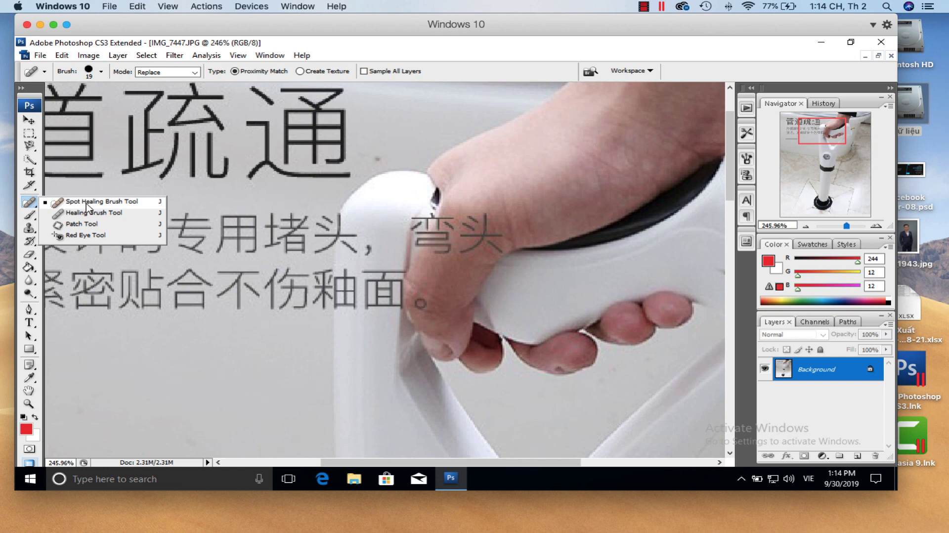
Step: Spot-heal the right end of 通, then reduce the brush diameter to 4 px
left_click(88, 205)
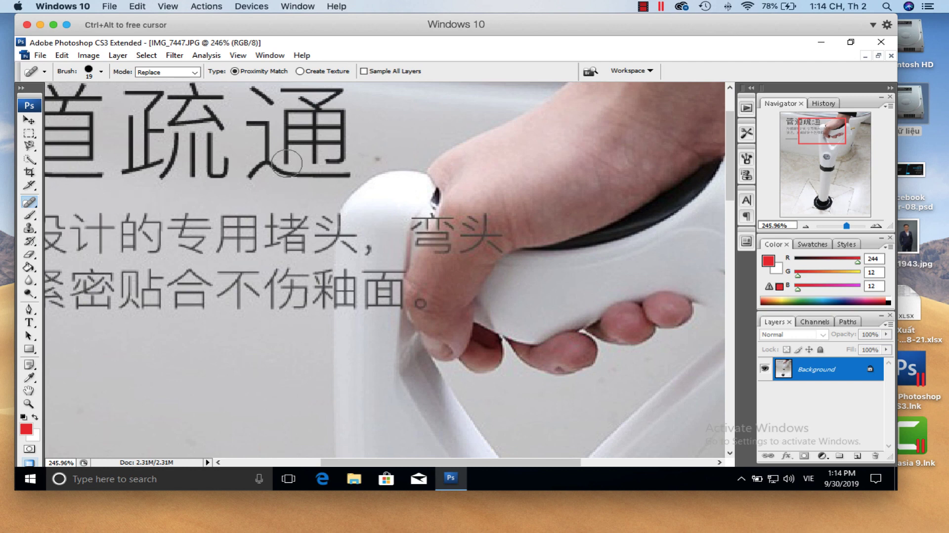
left_click(350, 141)
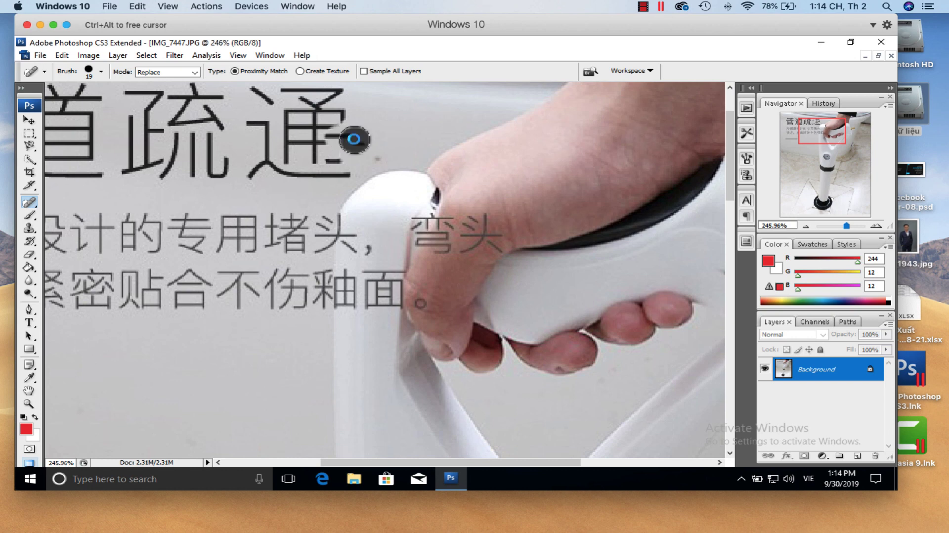
left_click(375, 139)
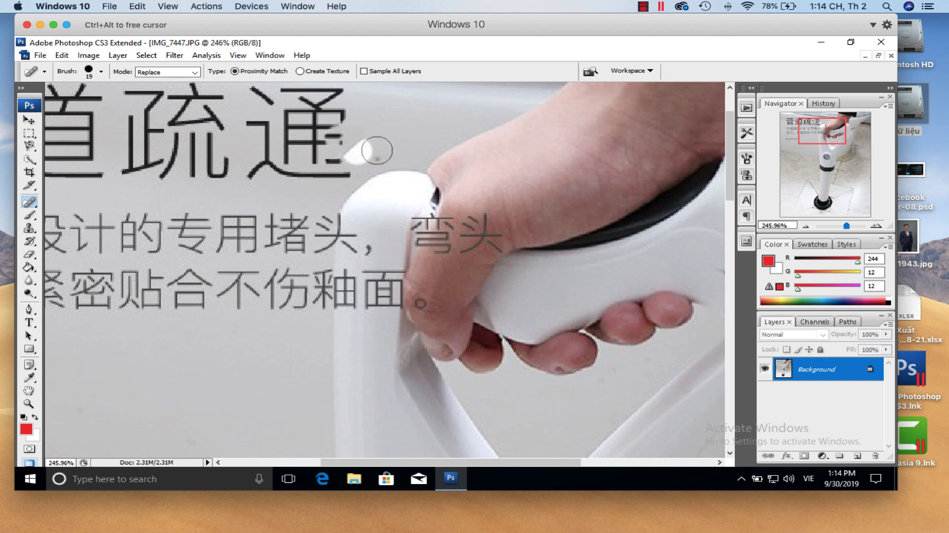
right_click(377, 150)
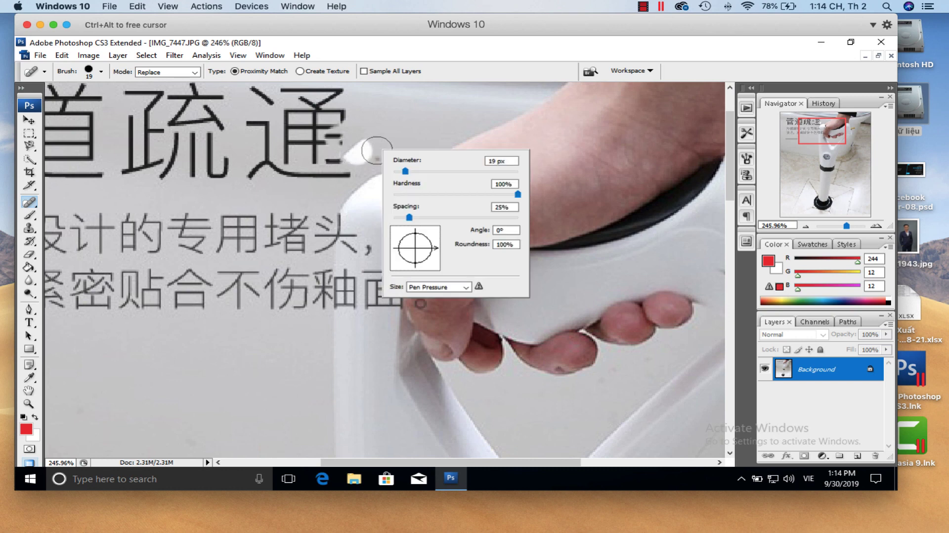
left_click_drag(403, 171, 393, 171)
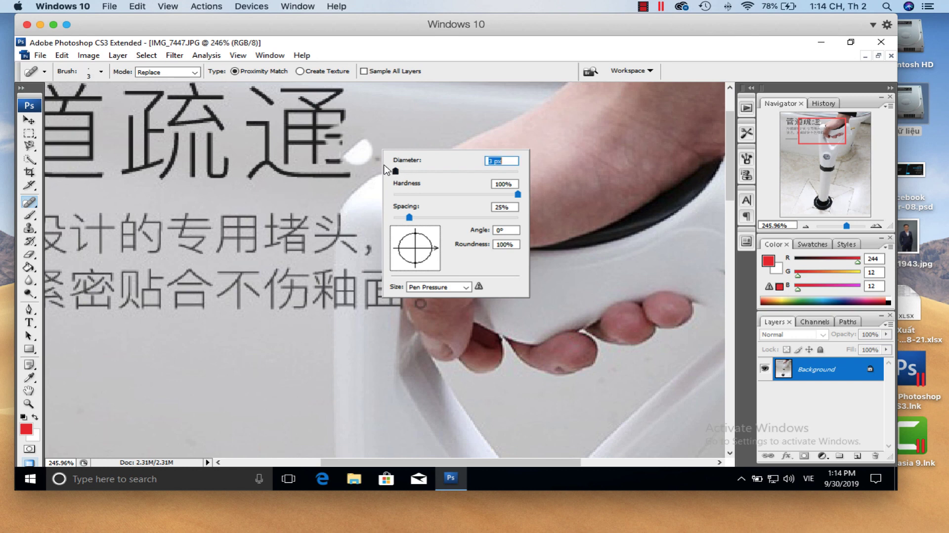
left_click(453, 86)
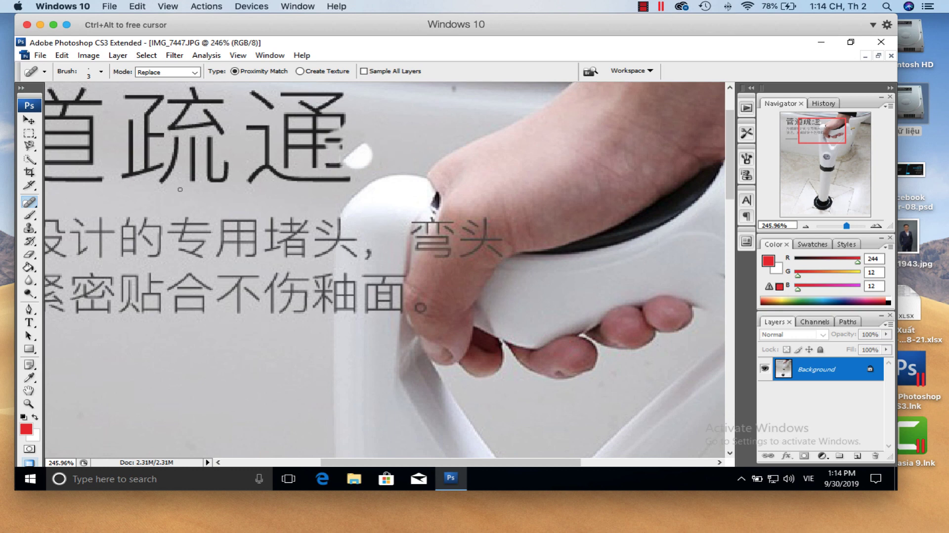
Step: Switch to the Healing Brush Tool and hold Alt to sample a clean area
left_click(29, 202)
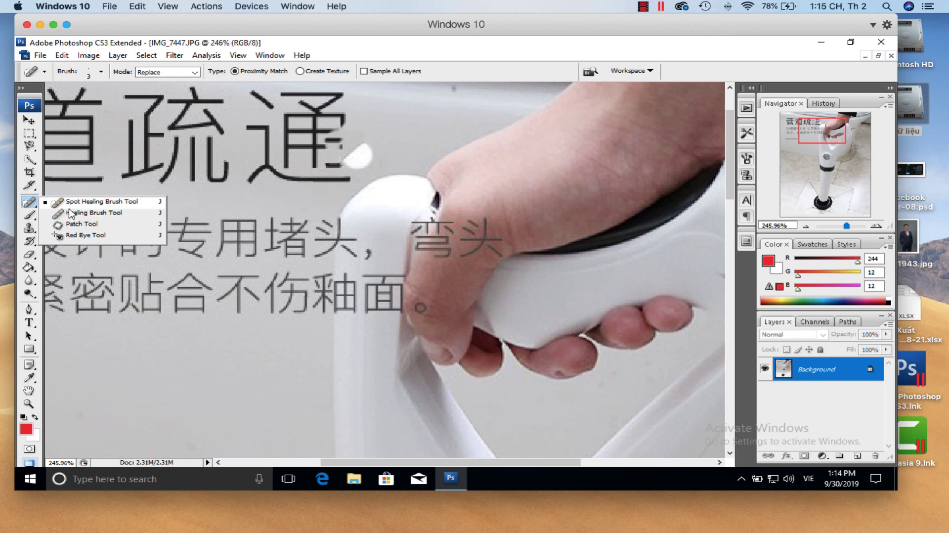
left_click(70, 213)
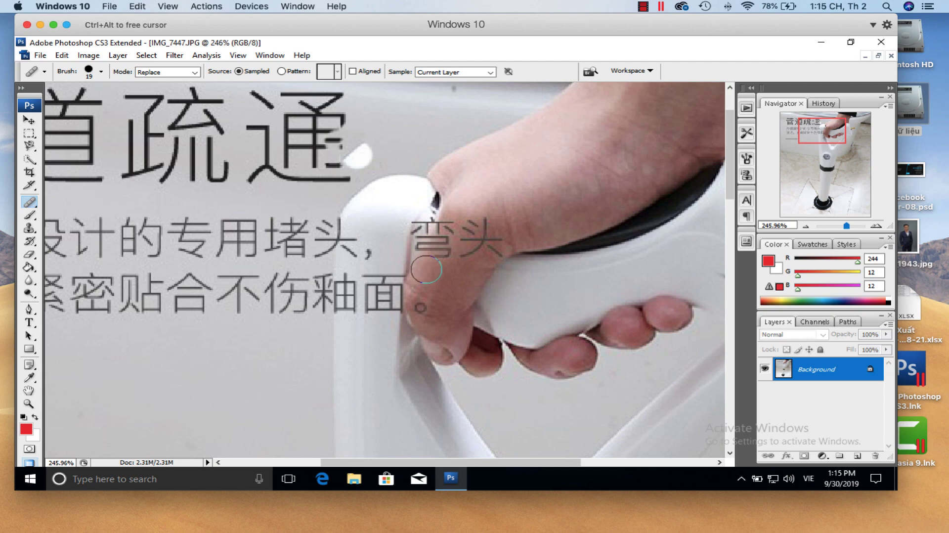
key("alt")
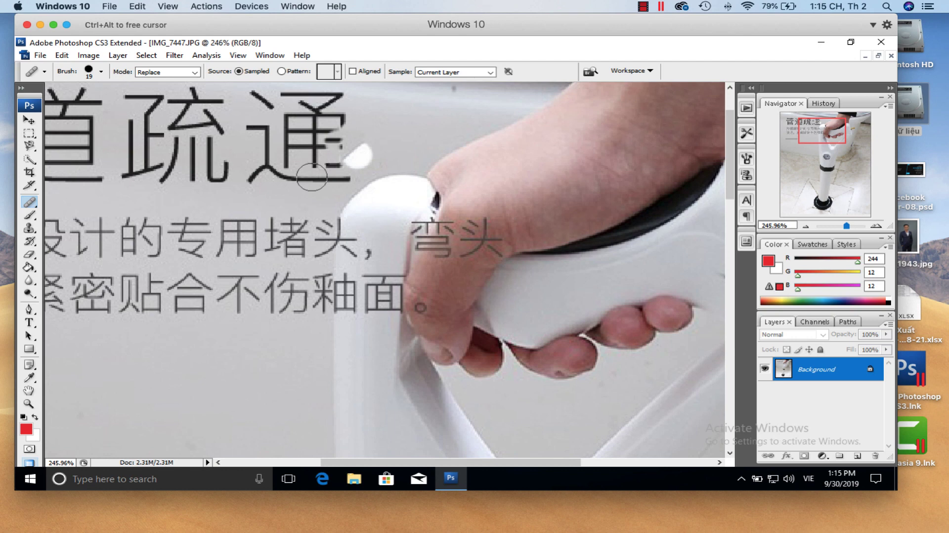
Step: Pick the Healing Brush and sample a source spot on the white handle
right_click(28, 204)
left_click(57, 212)
left_click(446, 281, "alt")
key("super")
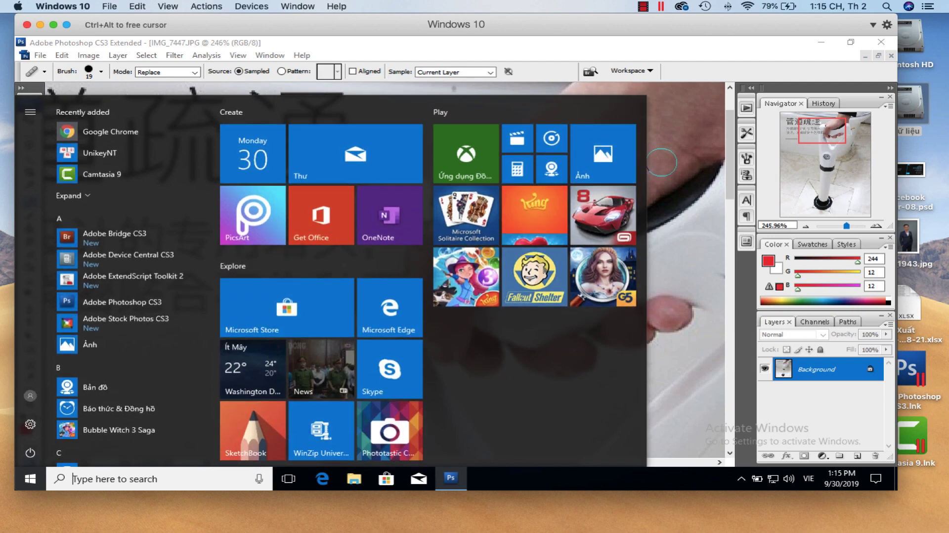
key("super")
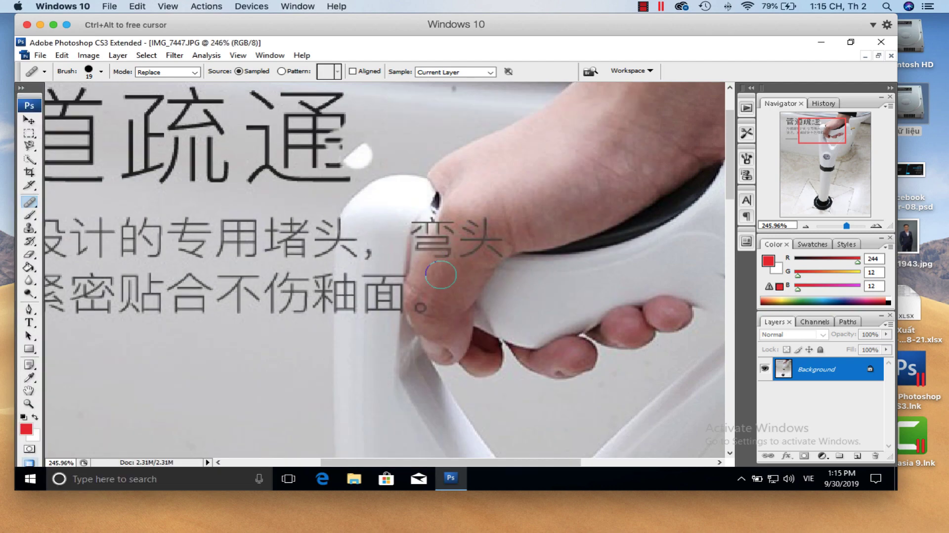
key("shift+alt+n")
left_click(443, 281)
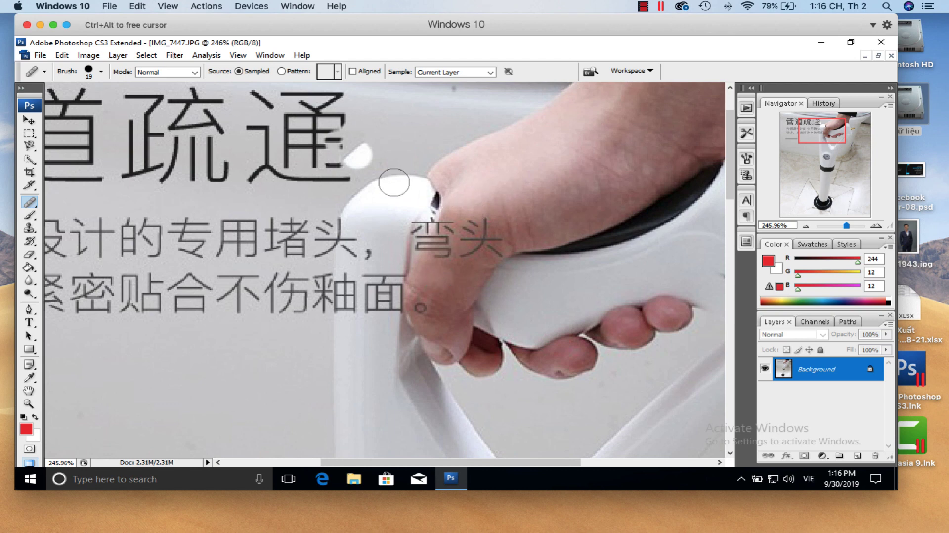
Step: Heal two test spots on the handle and set the blend mode back to Replace
key("alt")
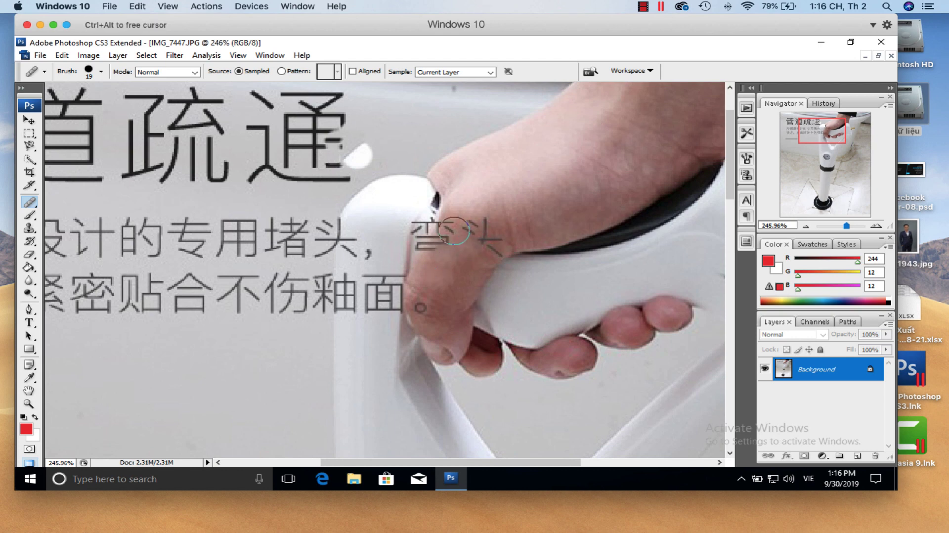
left_click(543, 311)
left_click(597, 291)
left_click(160, 72)
left_click(149, 92)
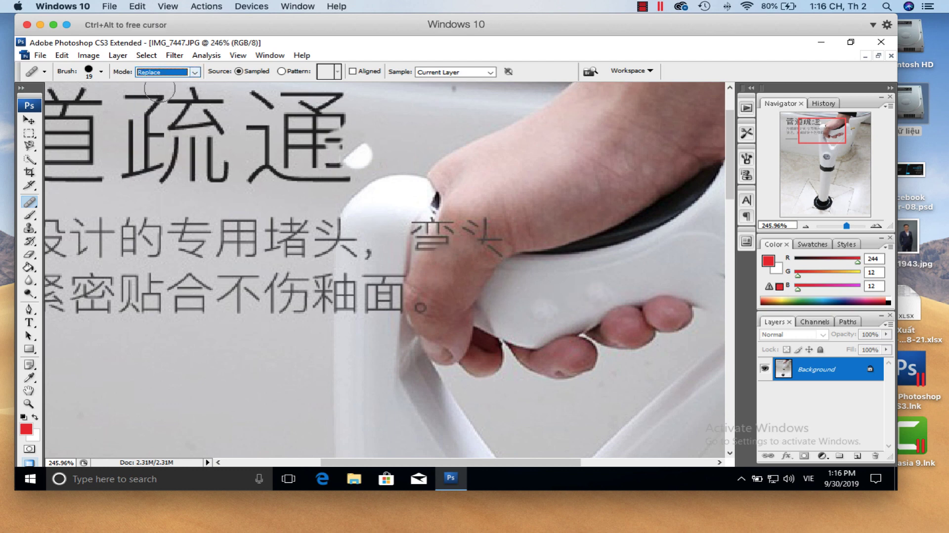
left_click(543, 293)
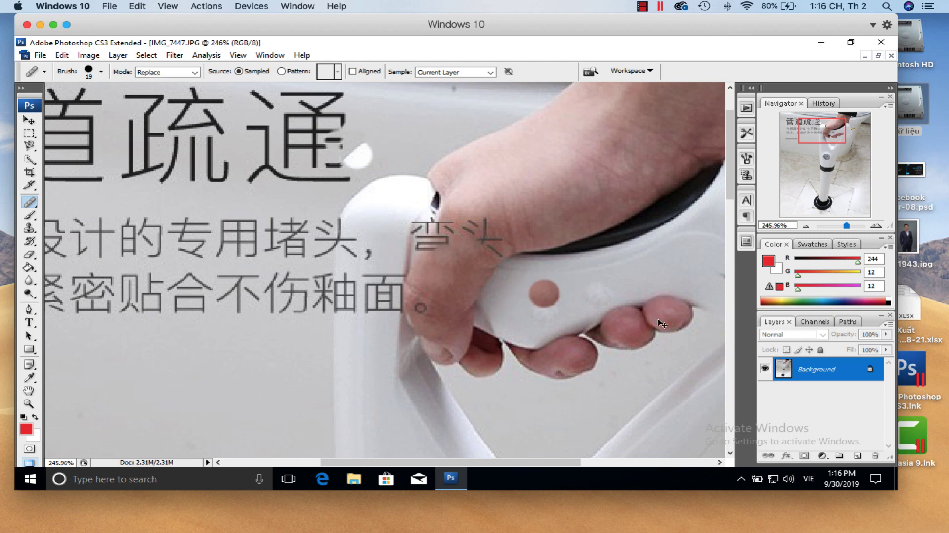
Step: Undo the test dabs and revert the photo to its Open state in History
key("ctrl+z")
key("ctrl+z")
key("ctrl+z")
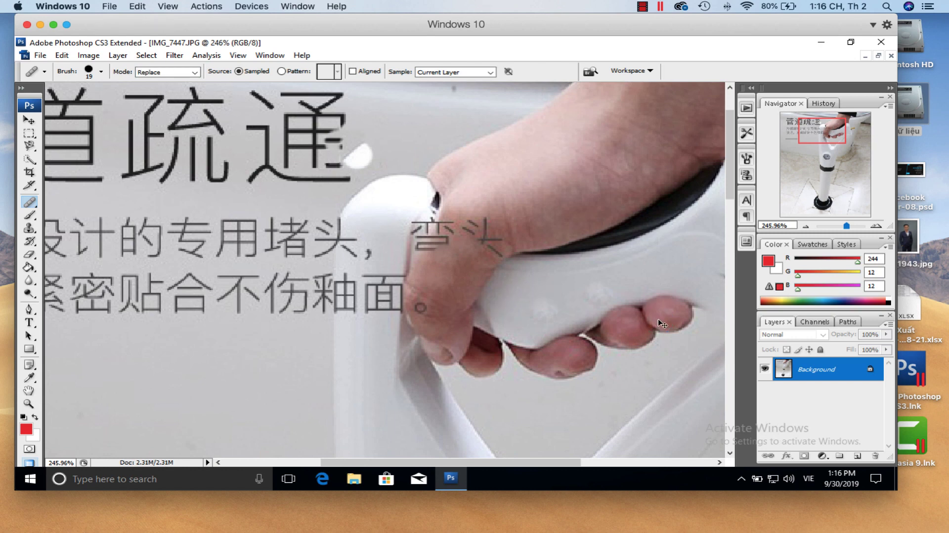
key("ctrl+z")
key("ctrl+z")
key("ctrl+z")
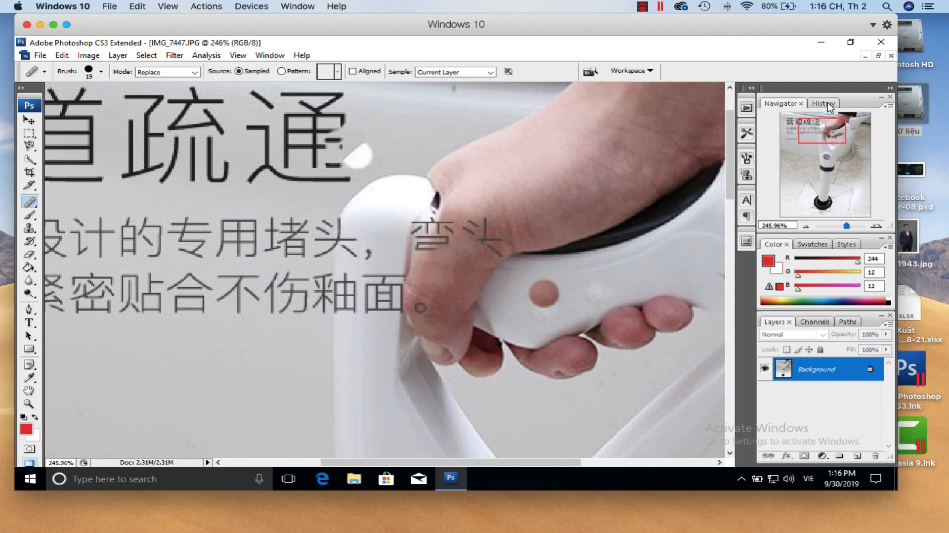
left_click(822, 103)
left_click(821, 140)
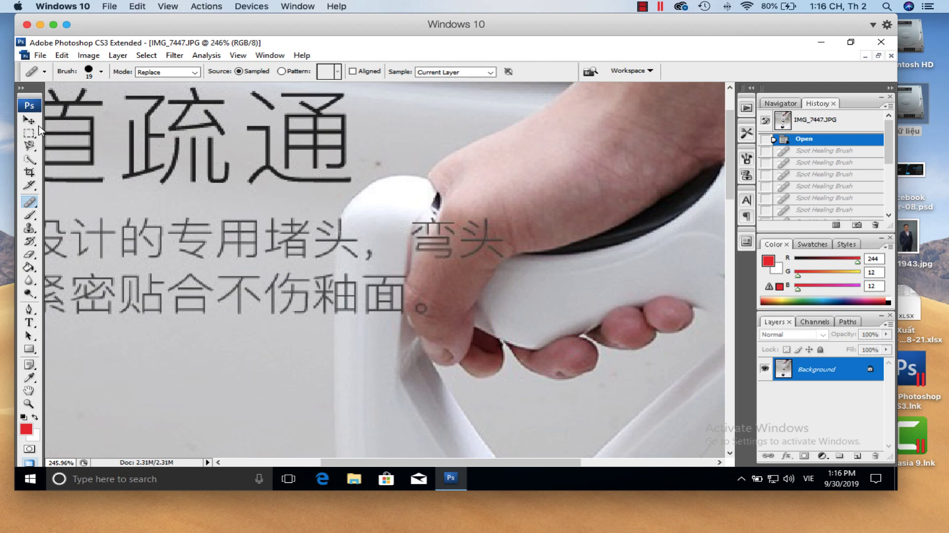
Step: Select the Healing Brush in Replace mode and shrink its diameter from 19 px to 10 px
left_click(30, 203)
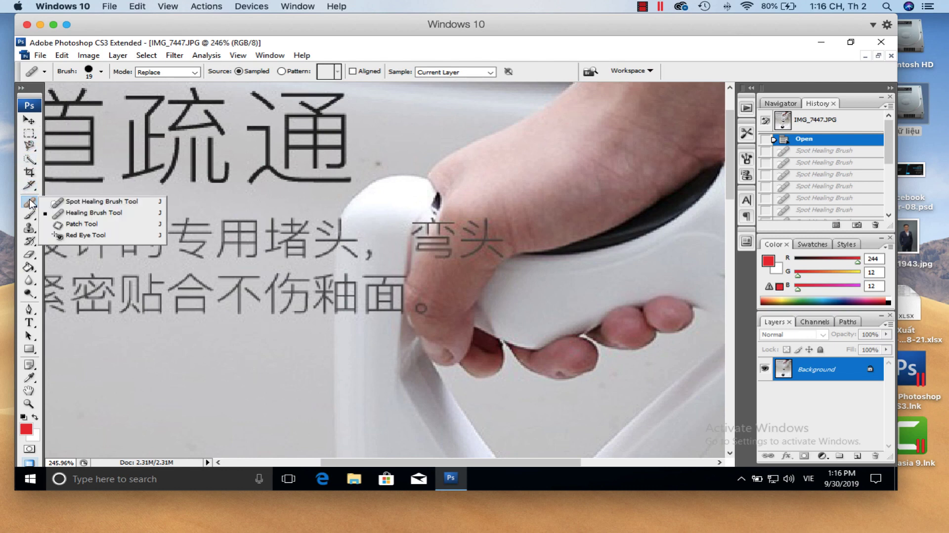
left_click(62, 214)
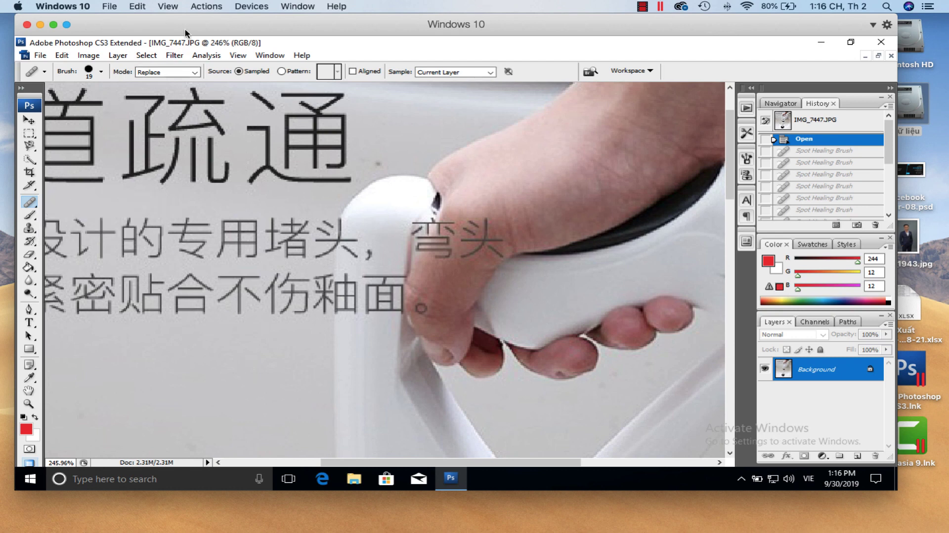
left_click(153, 73)
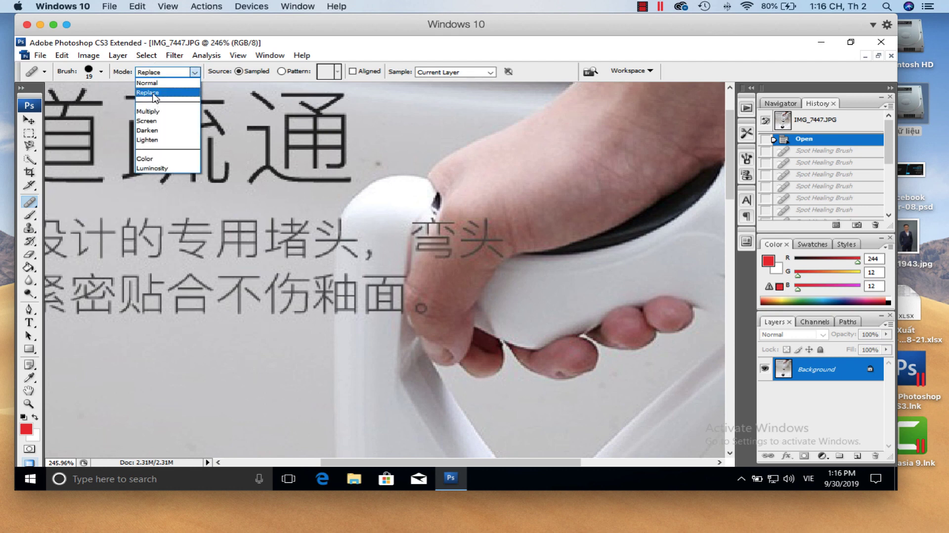
left_click(153, 93)
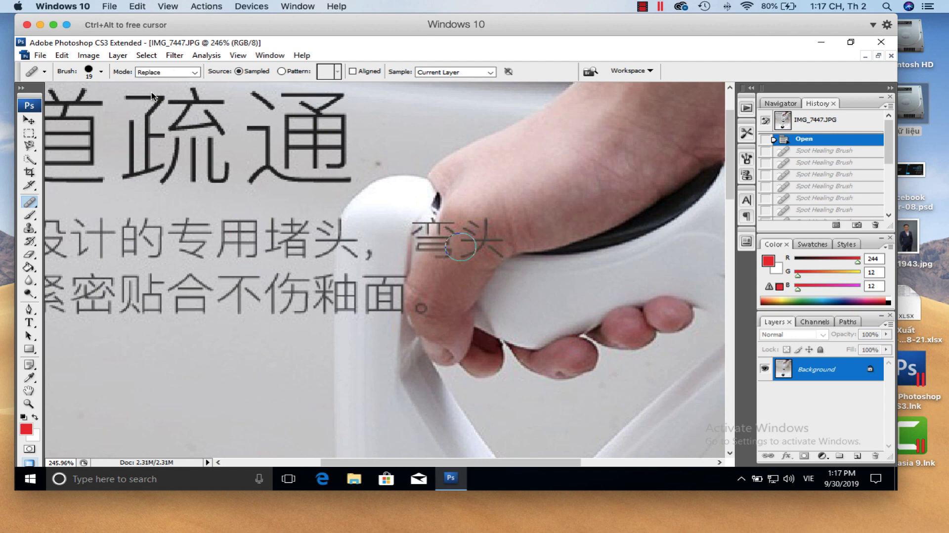
right_click(460, 246)
left_click_drag(488, 267, 484, 268)
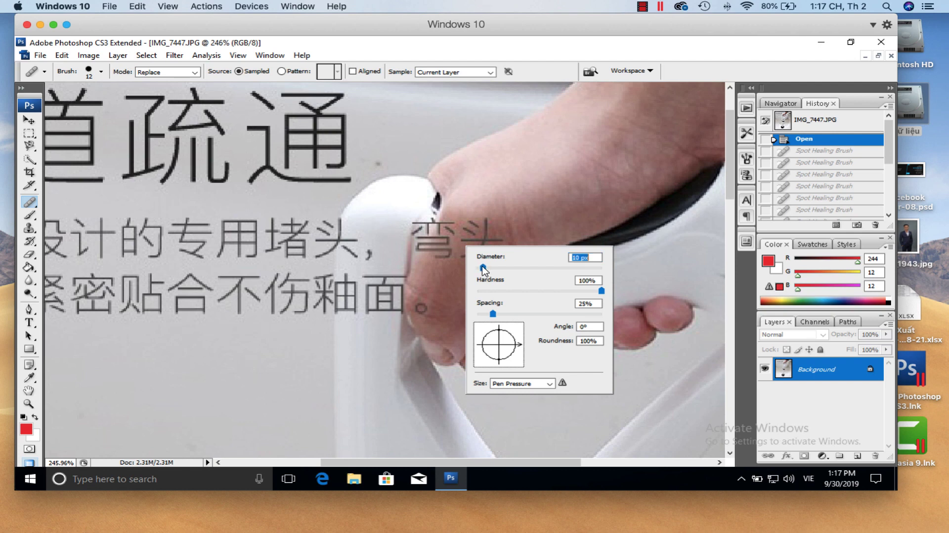
Step: Discard stray healing dabs on the handle, reverting the photo to its opened state
left_click(457, 249)
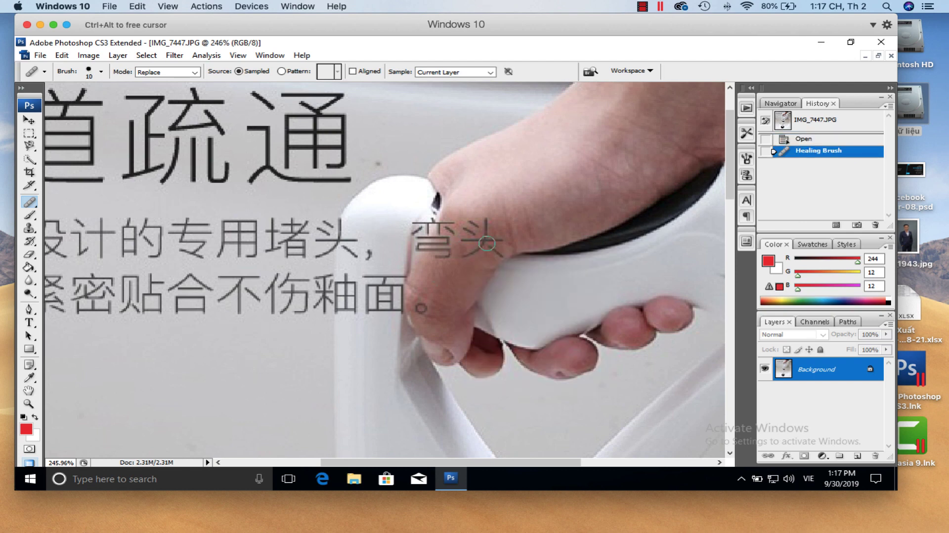
key("ctrl+z")
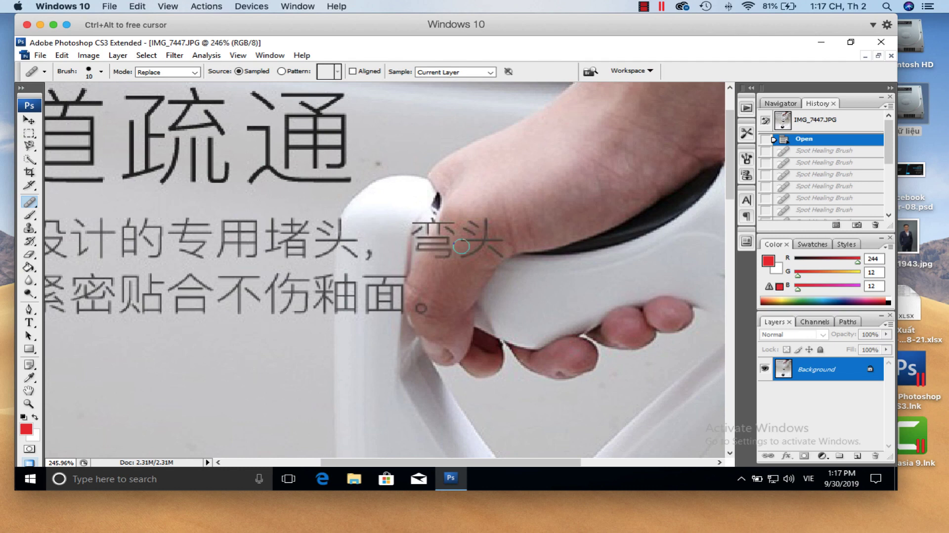
key("alt")
left_click(544, 294)
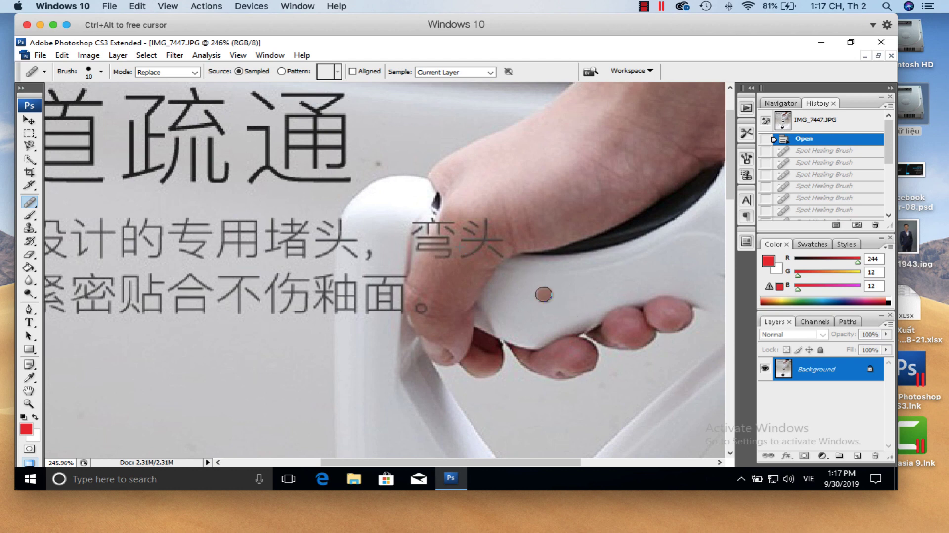
left_click(595, 291)
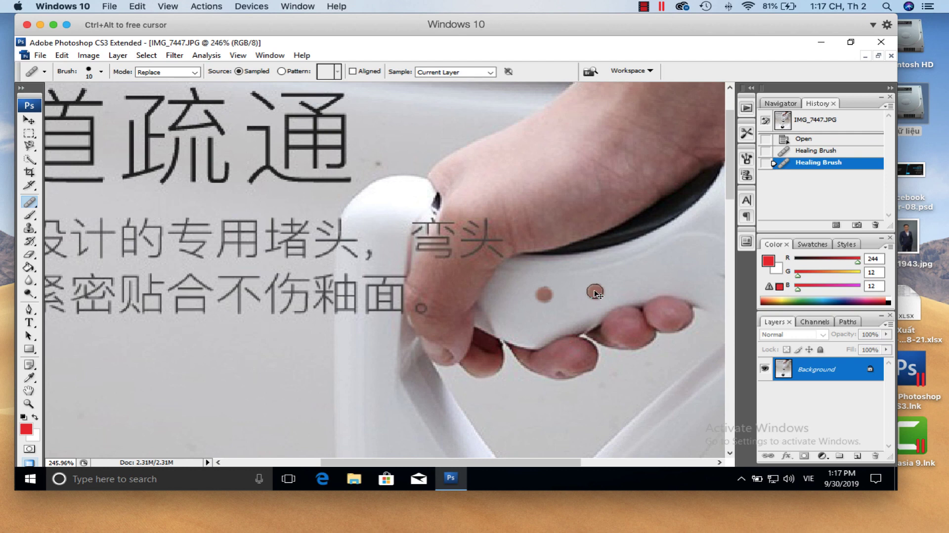
key("ctrl+z")
key("ctrl+z")
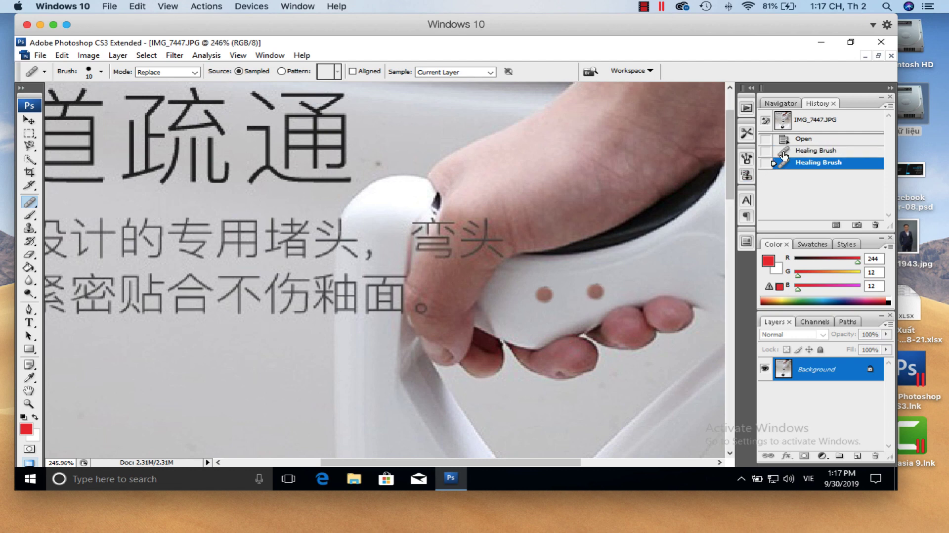
left_click(801, 151)
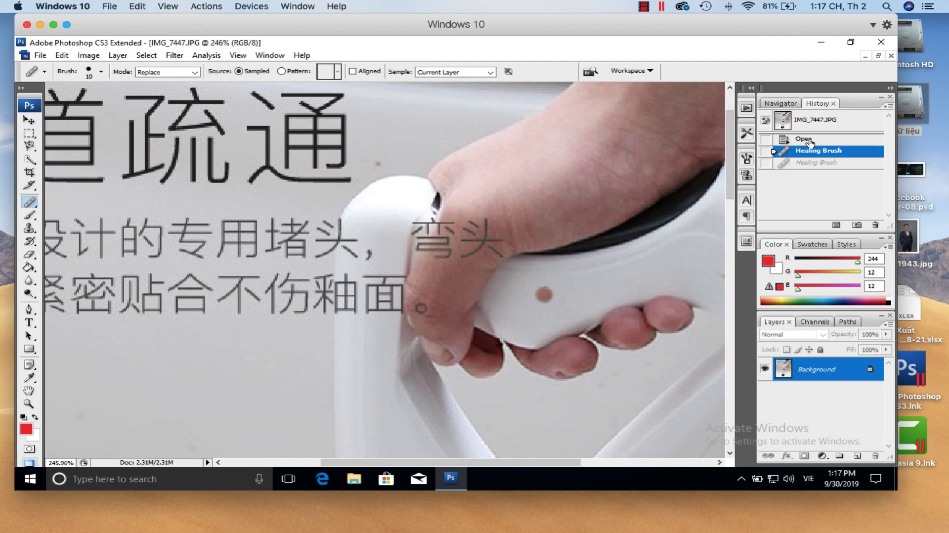
left_click(809, 140)
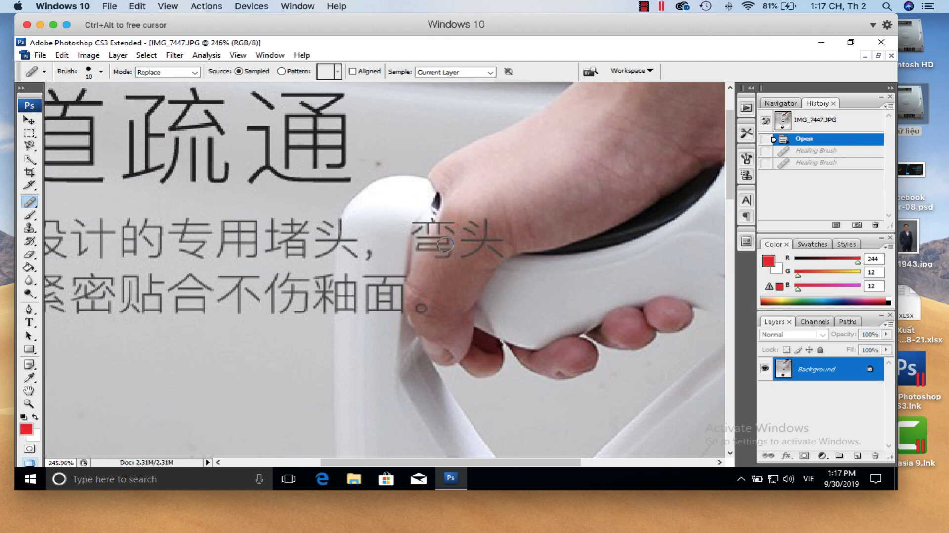
Step: Heal over the 弯 caption character where it crosses the thumb skin
left_click(485, 236)
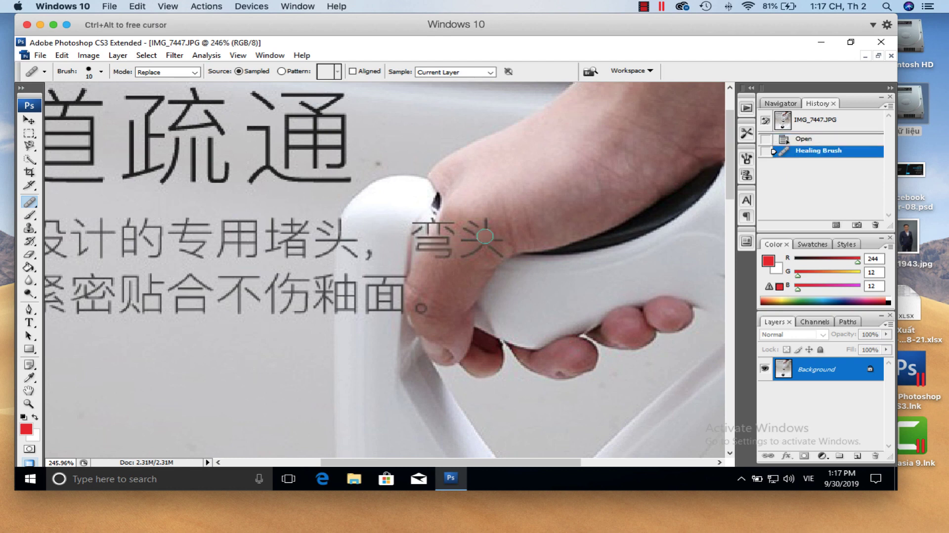
left_click(478, 245)
key("ctrl+alt+z")
key("ctrl+alt+z")
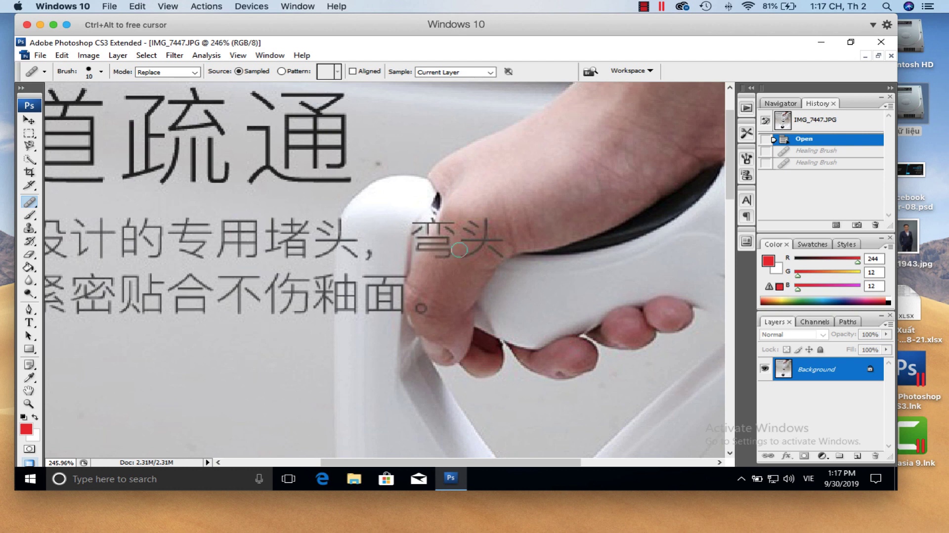
left_click(467, 252)
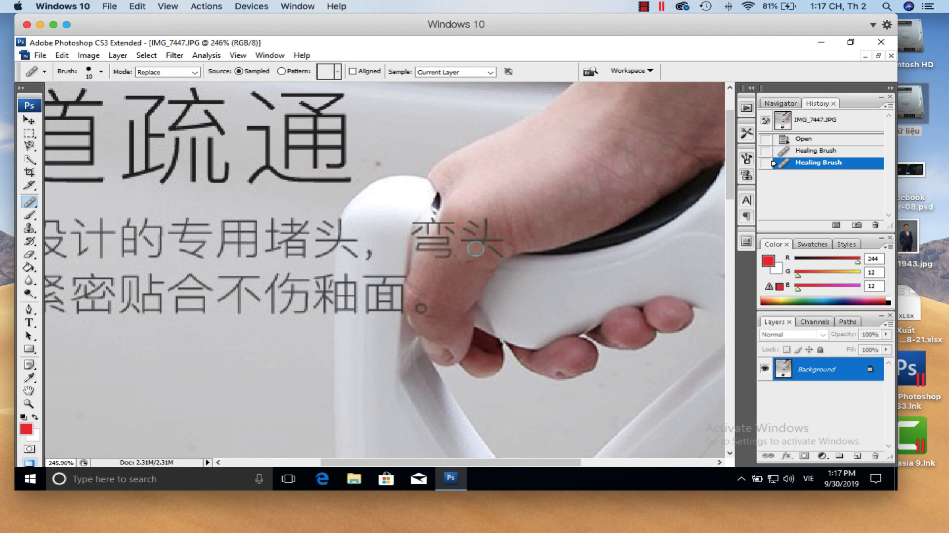
left_click(467, 258)
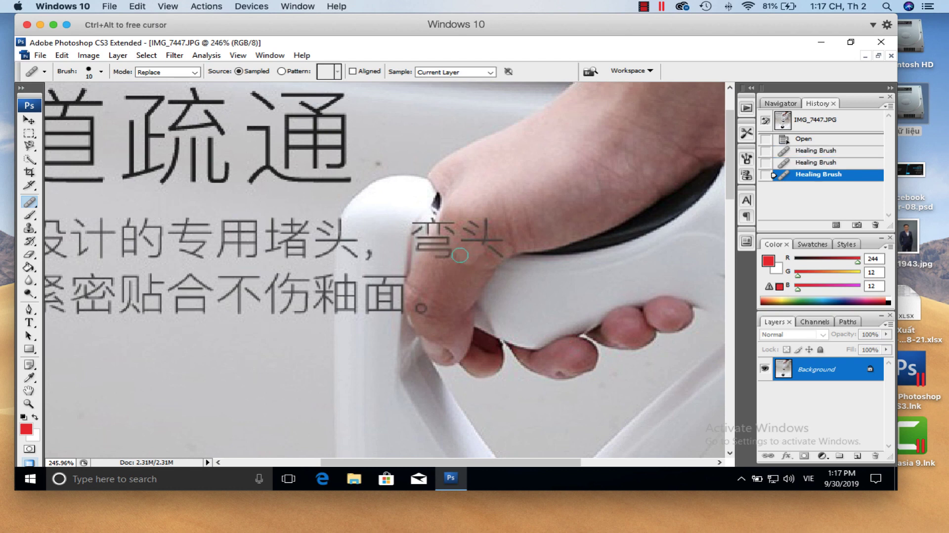
left_click(456, 255)
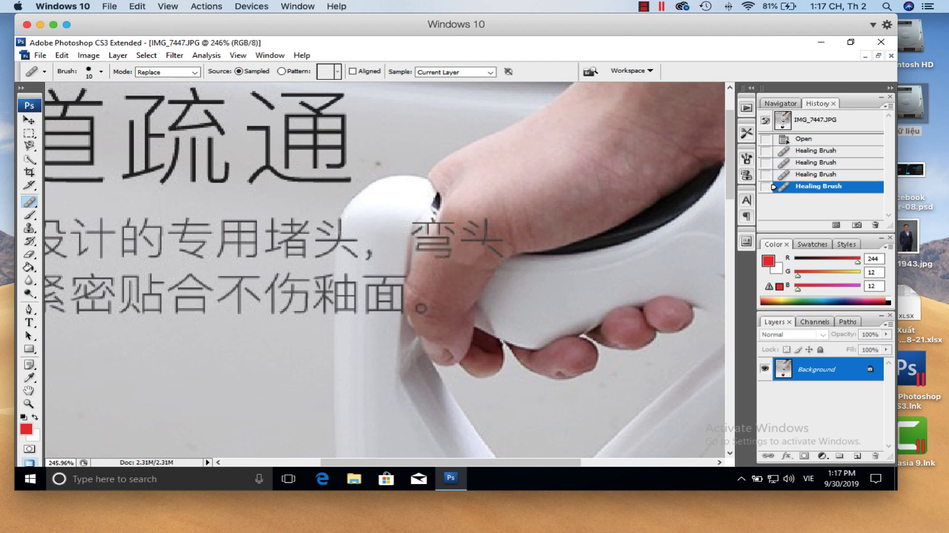
left_click(466, 242)
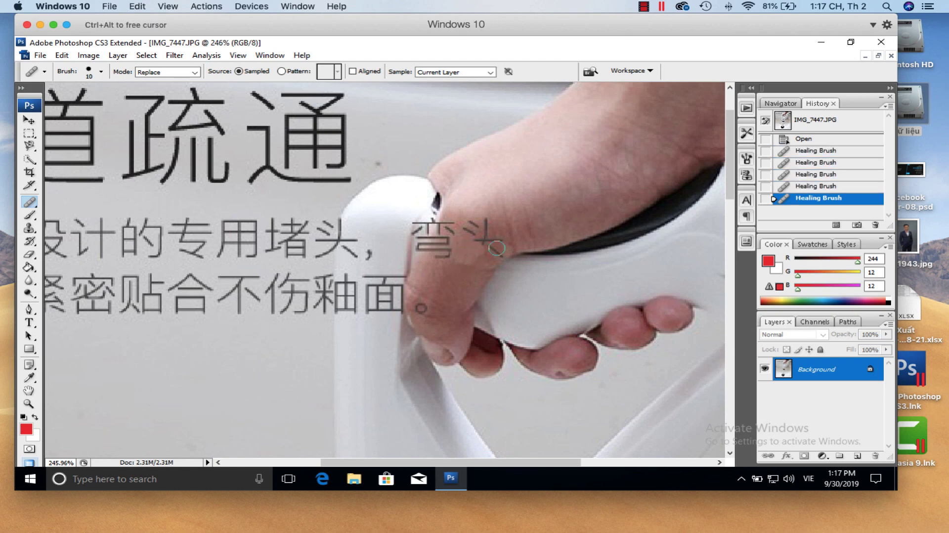
left_click(444, 256)
left_click(447, 244)
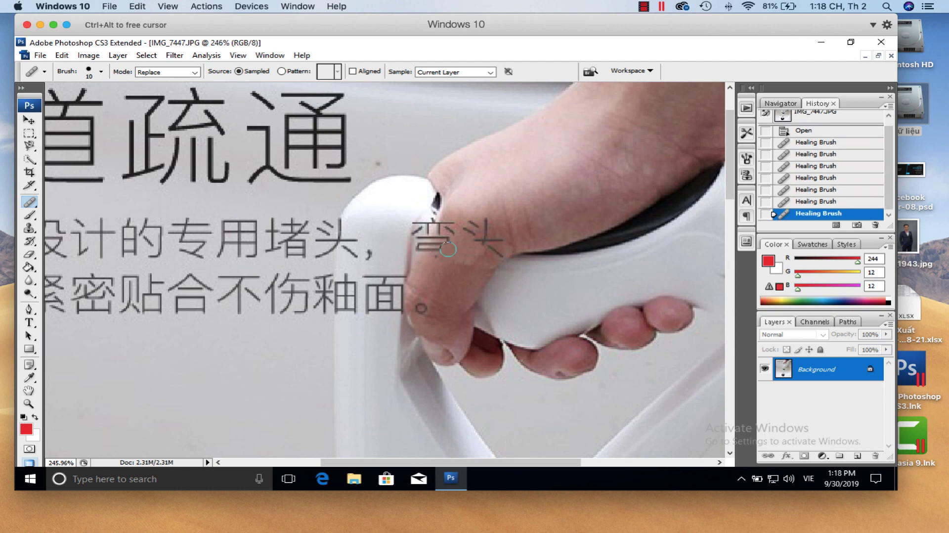
left_click(446, 243)
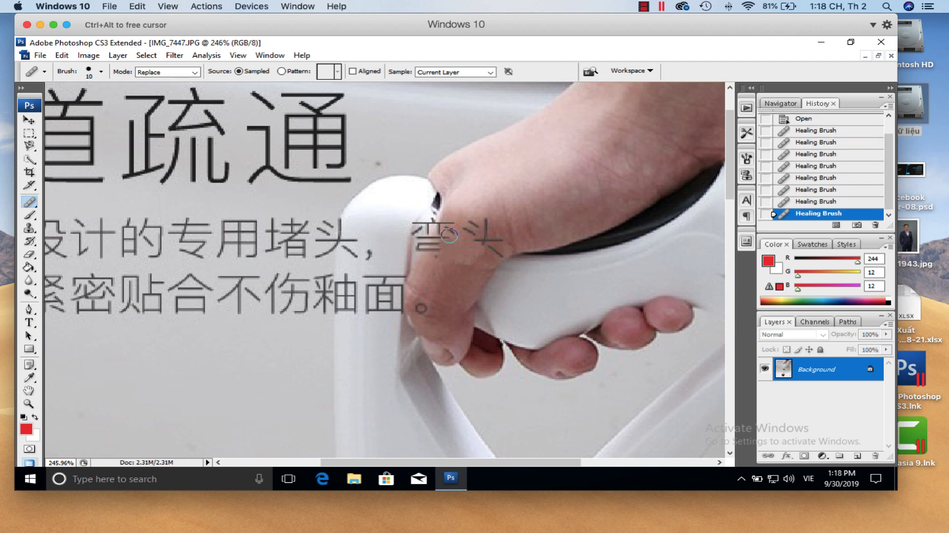
left_click(449, 236)
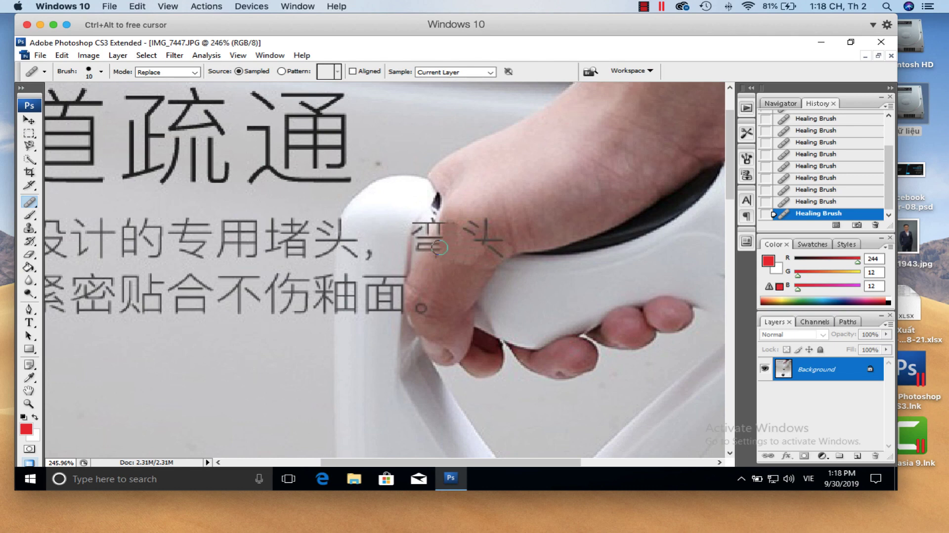
Step: Paint over the lower strokes of 弯 on the thumb, resampling clean skin nearby
left_click(439, 247)
left_click(438, 230)
left_click(440, 223)
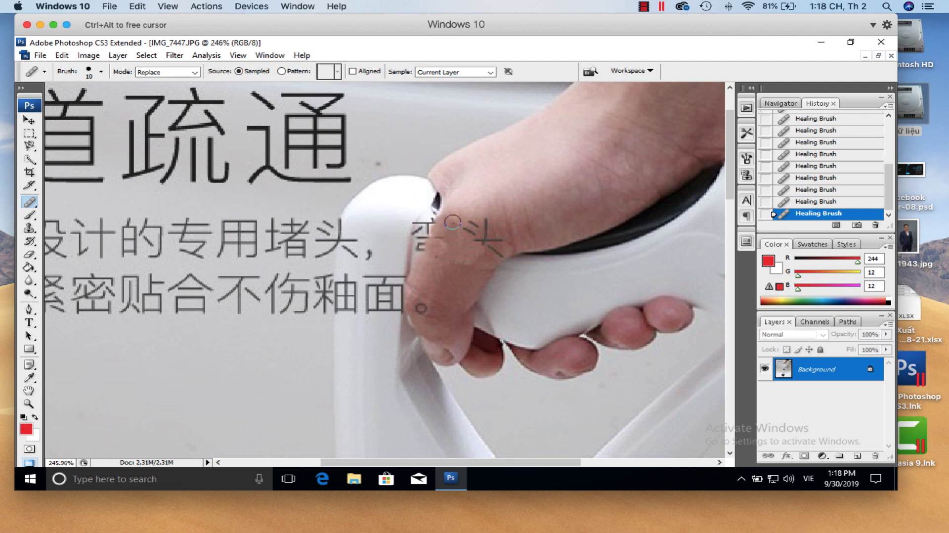
mouse_move(444, 222)
left_mouse_down()
mouse_move(470, 225)
mouse_move(487, 247)
left_mouse_up()
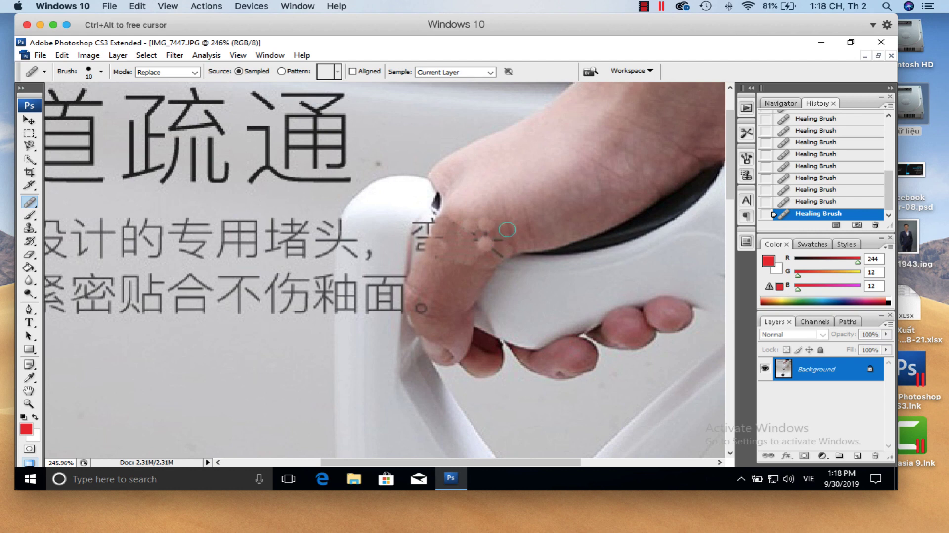
key("alt")
left_click(503, 229, "alt")
left_click_drag(475, 231, 485, 227)
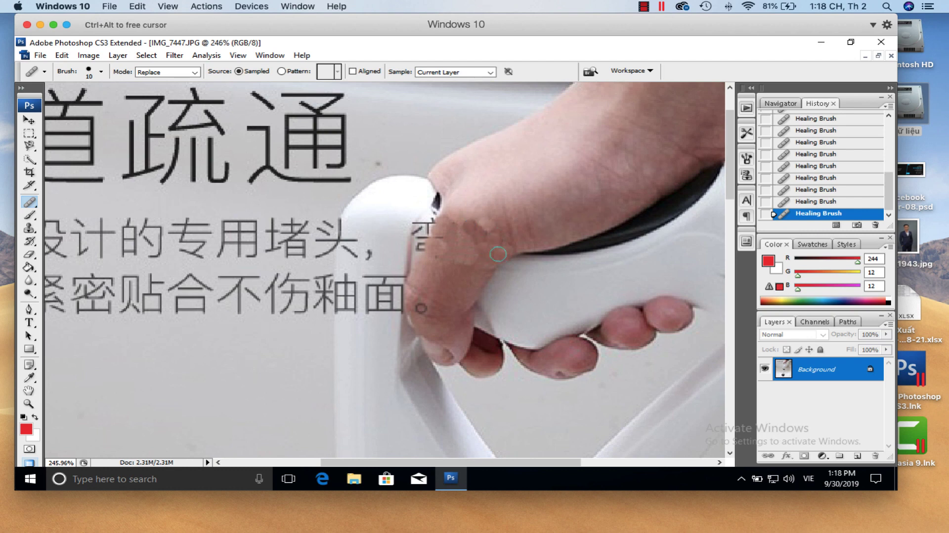
left_click(438, 237)
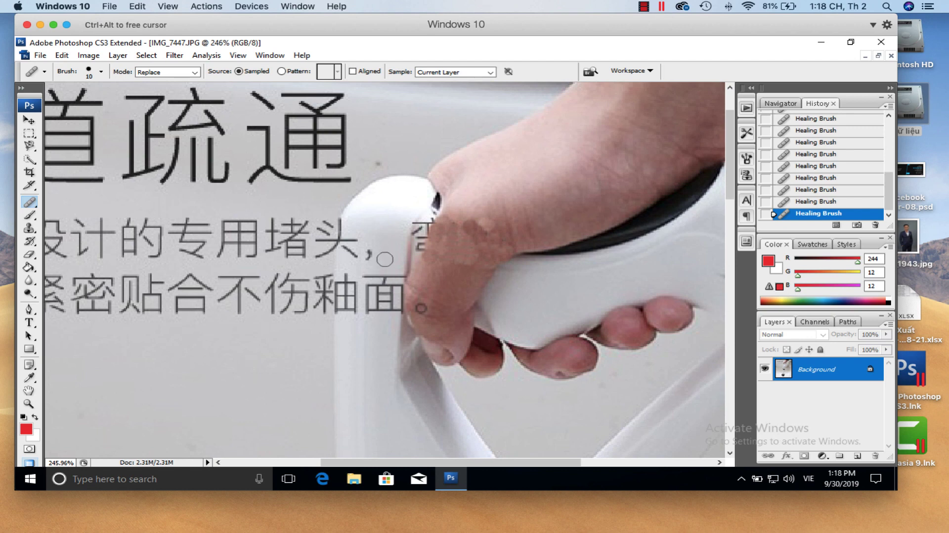
key("alt")
key("alt")
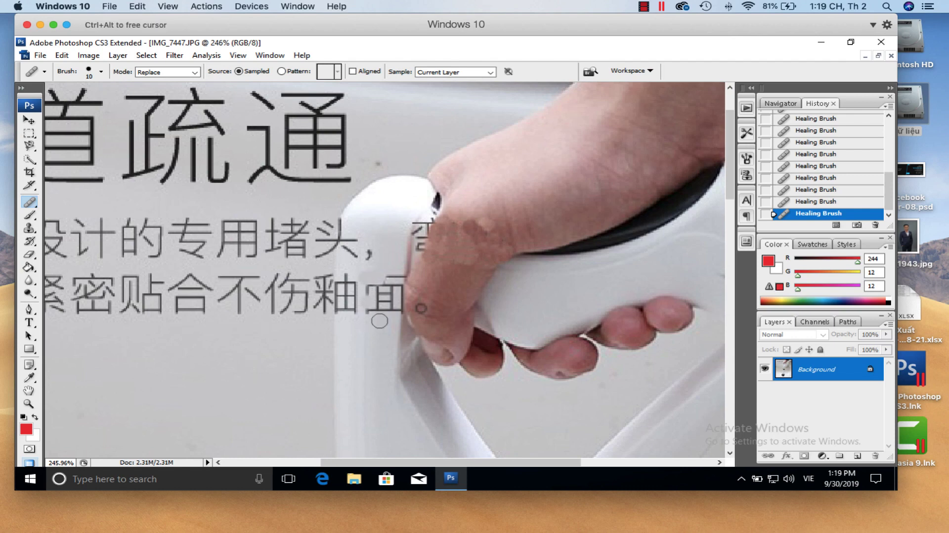
Step: Heal away the strokes of 面 beside the white handle
left_click(366, 297)
left_click_drag(380, 305, 384, 279)
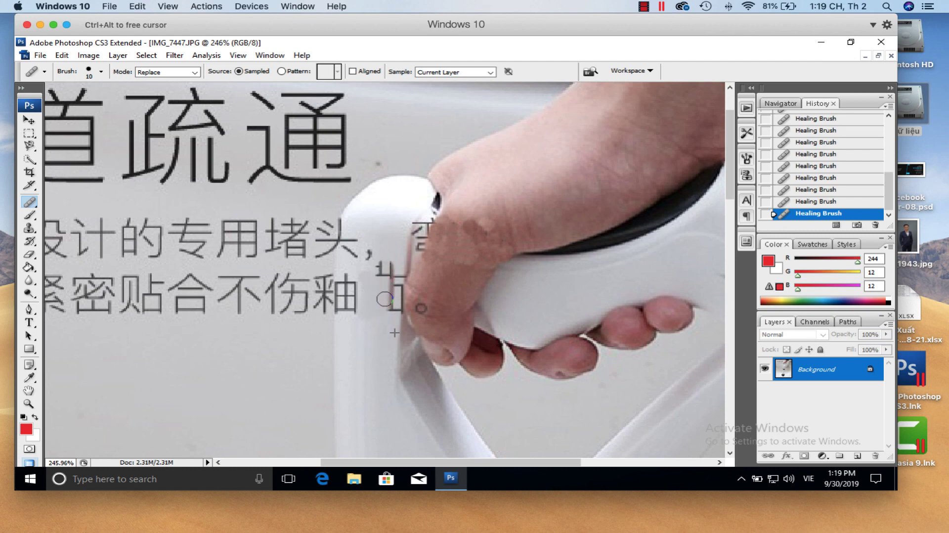
mouse_move(385, 279)
left_mouse_down()
mouse_move(391, 307)
mouse_move(390, 298)
left_mouse_up()
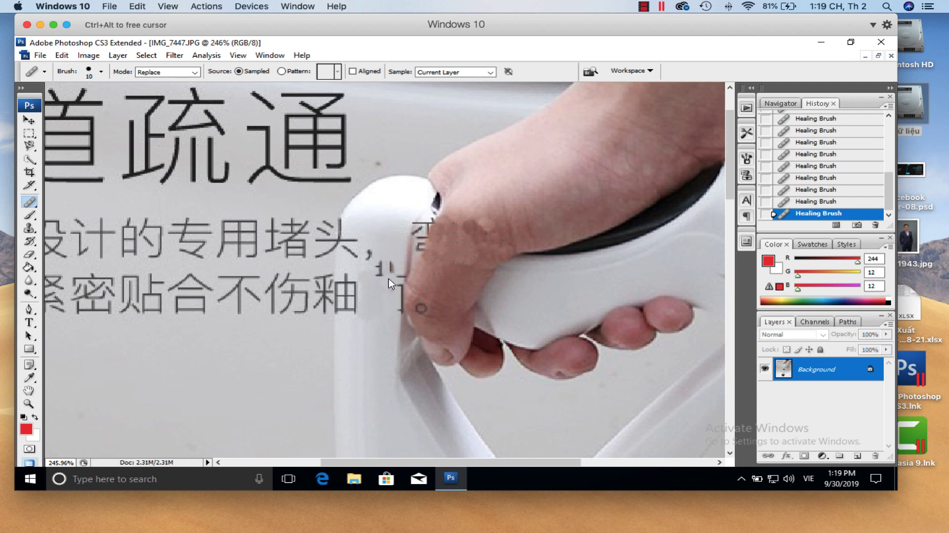
left_click_drag(388, 270, 383, 266)
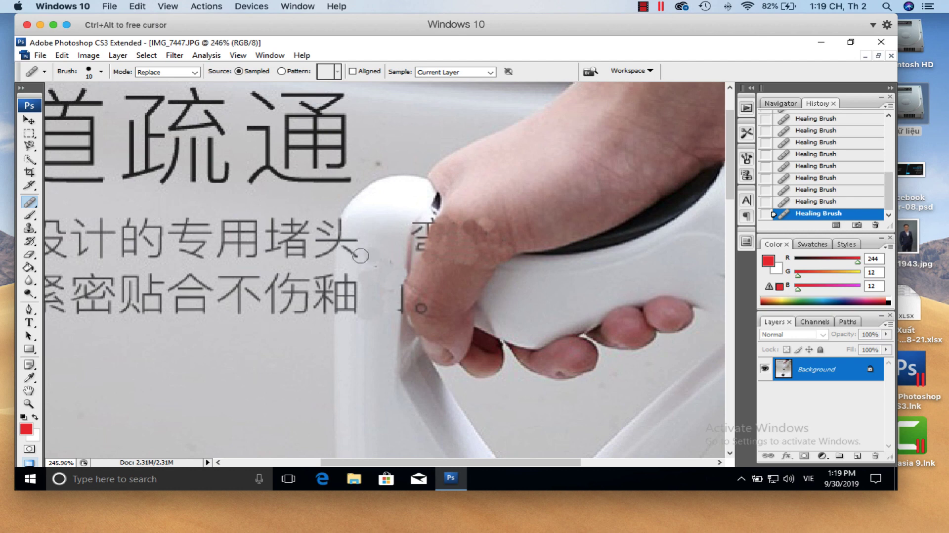
Step: Heal the caption strokes left of the handle, including the right edge of 釉
key("ctrl+alt")
left_click(358, 236)
mouse_move(352, 242)
left_mouse_down()
mouse_move(354, 255)
mouse_move(345, 235)
left_mouse_up()
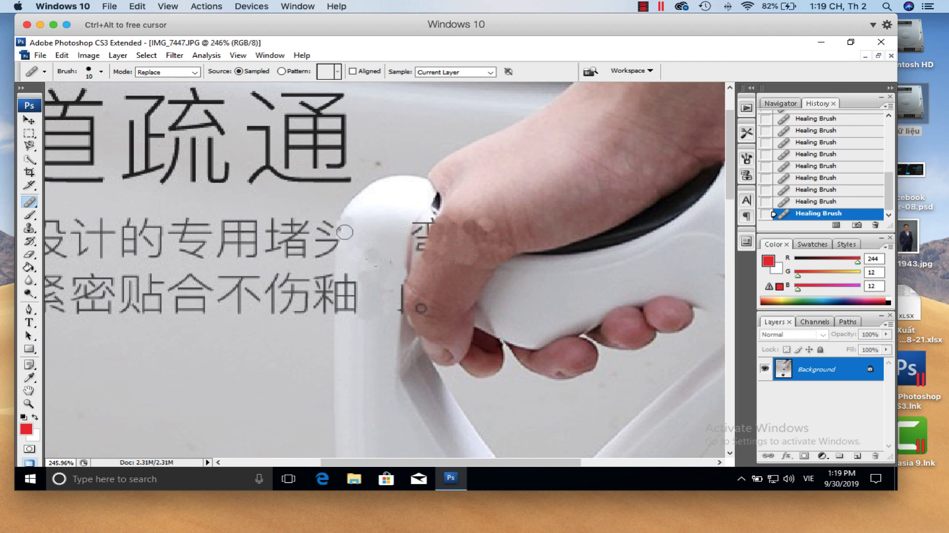
mouse_move(344, 232)
left_mouse_down()
mouse_move(354, 311)
mouse_move(343, 308)
left_mouse_up()
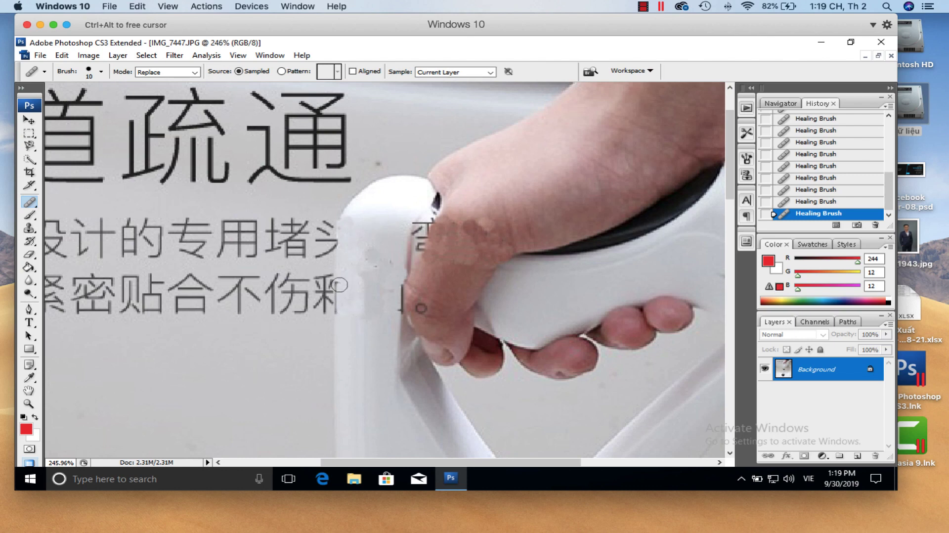
left_click_drag(340, 286, 344, 317)
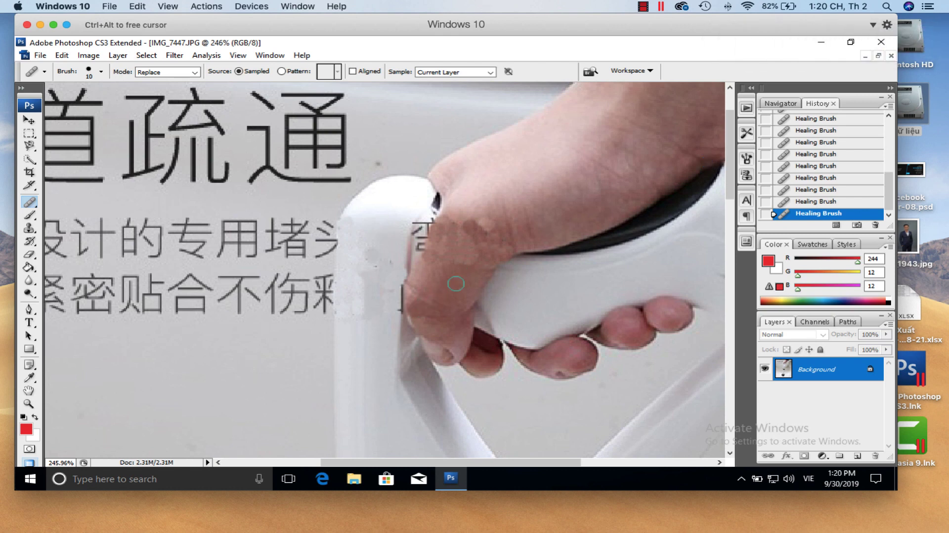
Step: Smooth the blotches on the thumb with a 19 px Spot Healing Brush
right_click(31, 203)
left_click(62, 197)
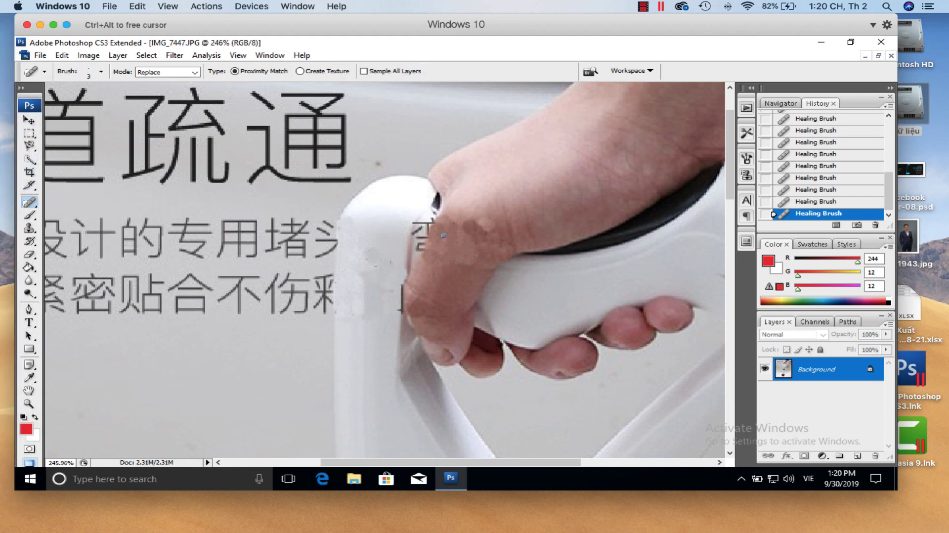
right_click(454, 246)
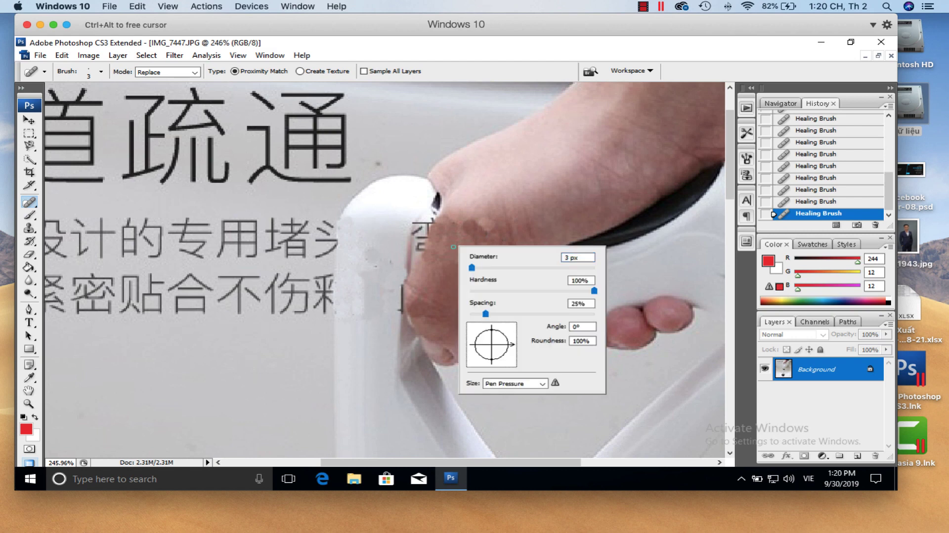
left_click(482, 268)
left_click_drag(471, 236, 450, 267)
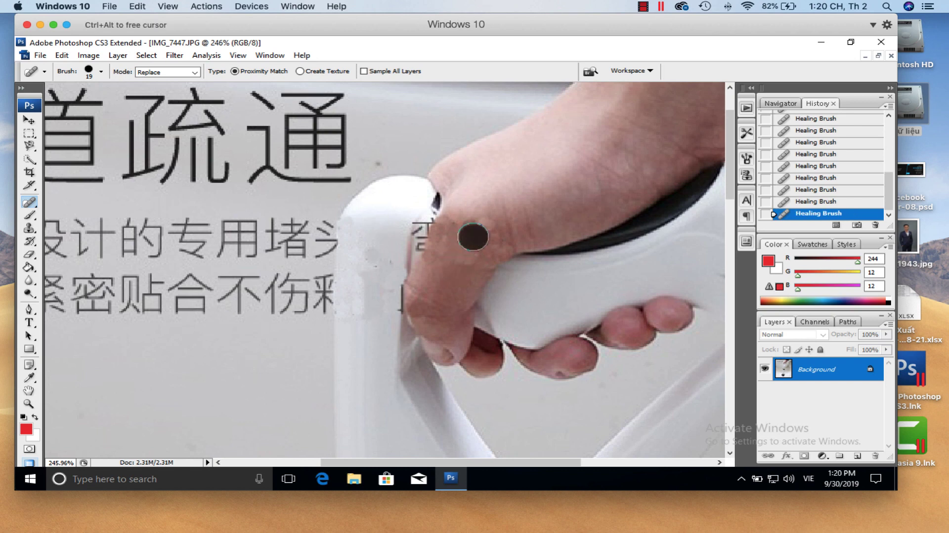
left_click_drag(487, 232, 476, 222)
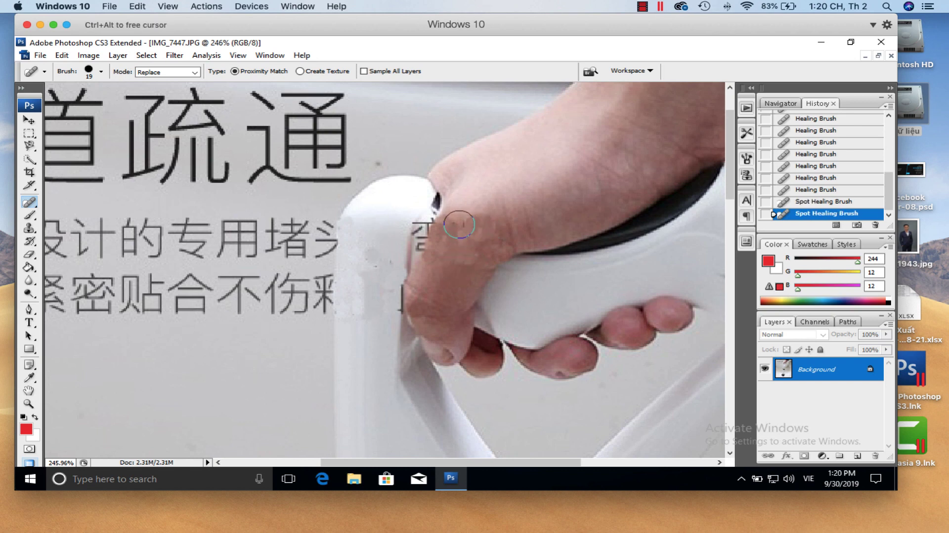
left_click(455, 246)
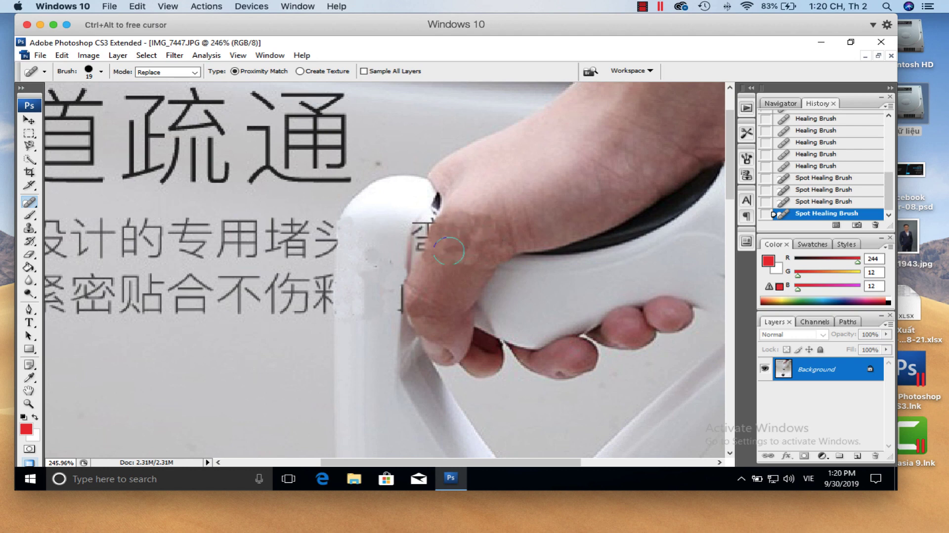
left_click(439, 259)
left_click(466, 260)
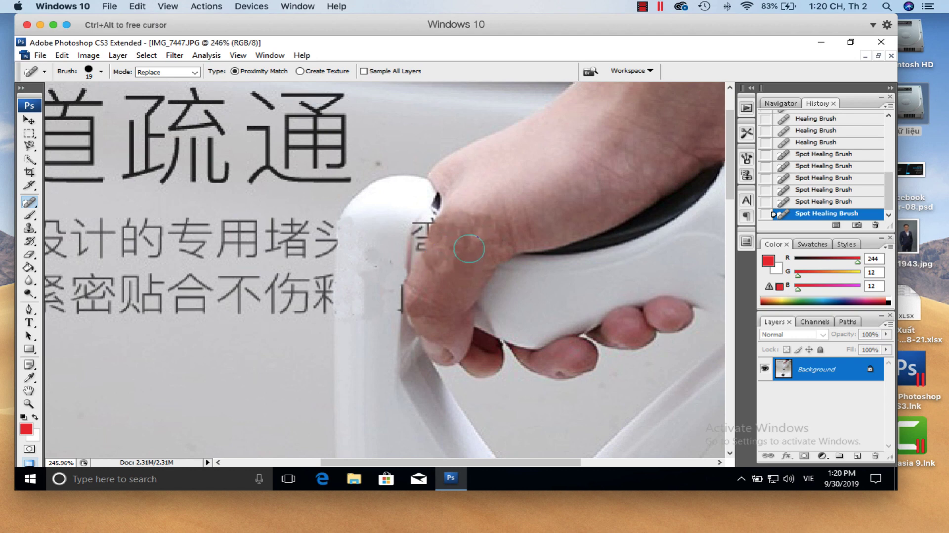
left_click(469, 245)
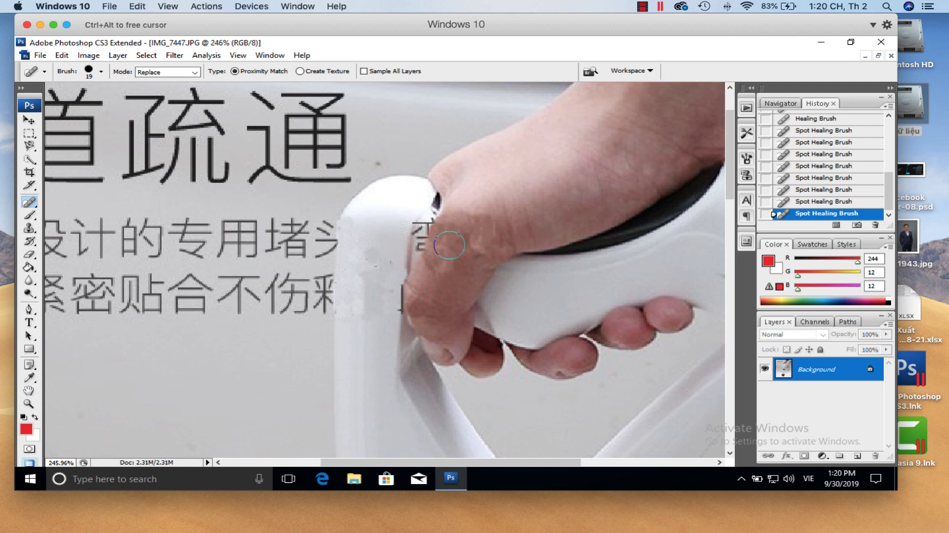
left_click(448, 245)
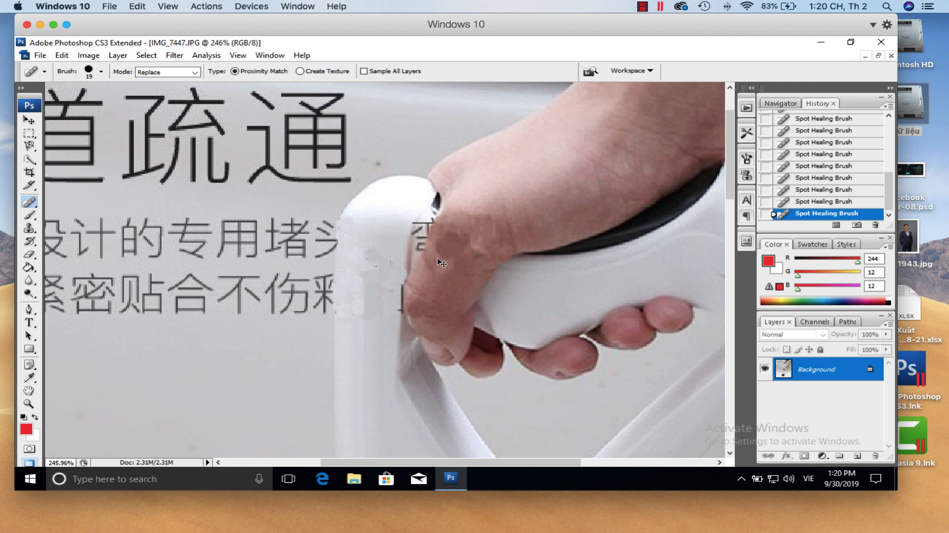
left_click(438, 268)
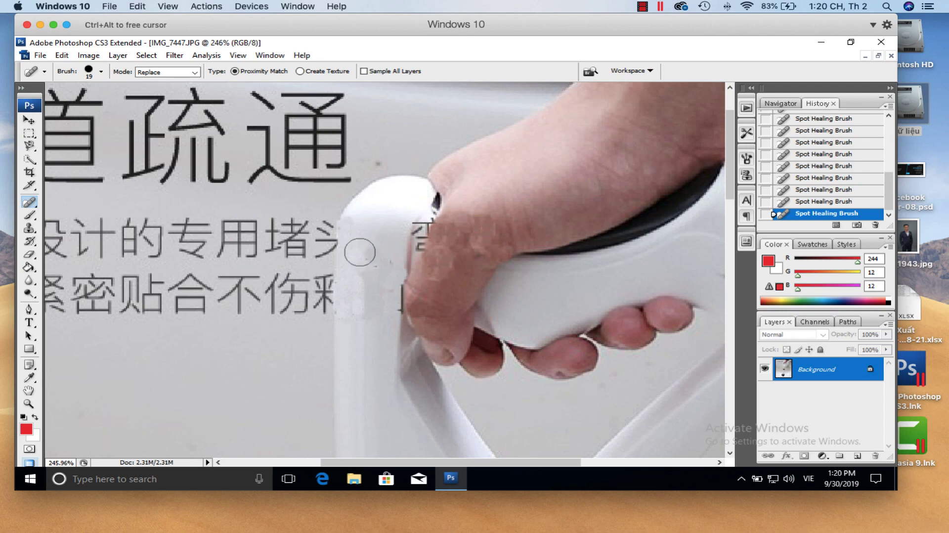
Step: Spot-heal blemishes along the handle's left edge with a 13 px brush
mouse_move(360, 250)
left_mouse_down()
mouse_move(360, 309)
mouse_move(361, 247)
left_mouse_up()
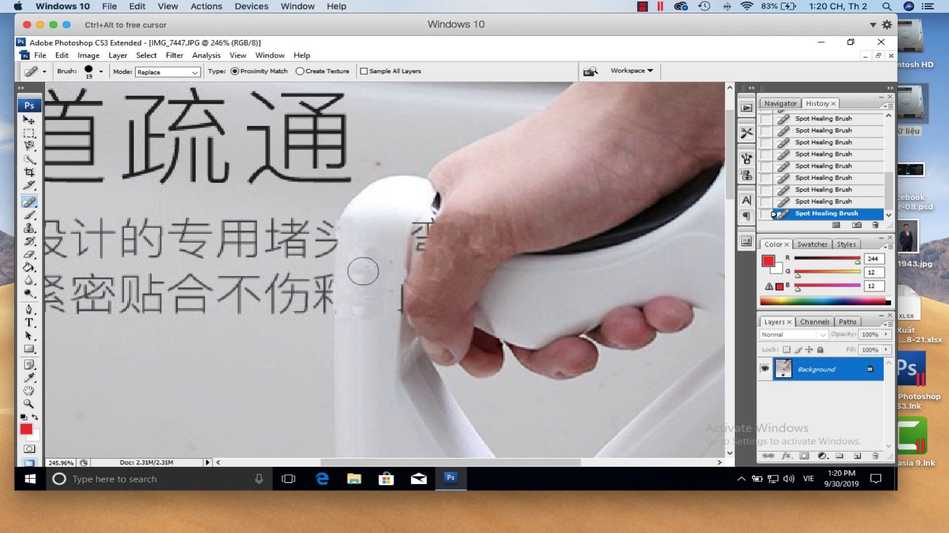
right_click(367, 267)
mouse_move(394, 286)
left_mouse_down()
mouse_move(360, 330)
mouse_move(354, 256)
left_mouse_up()
key("Return")
left_click(355, 258)
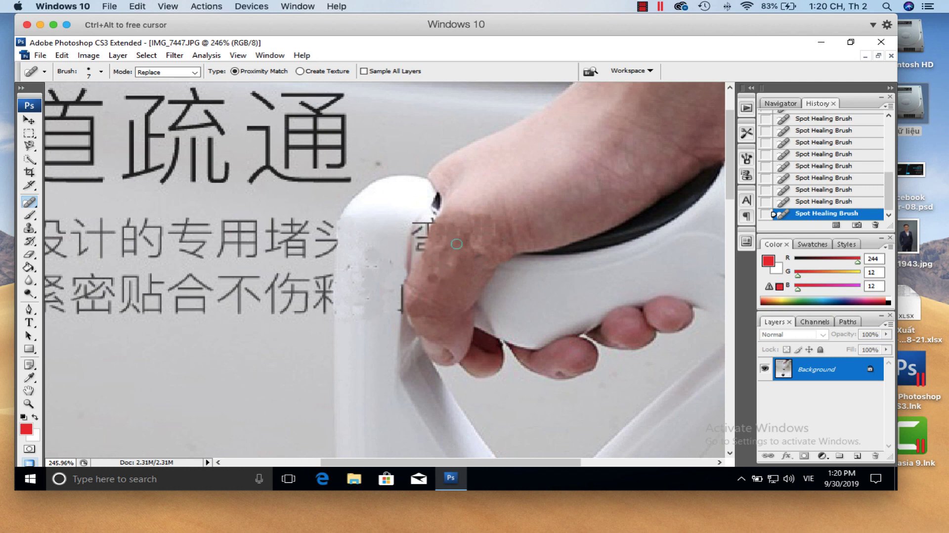
Step: Frame the hand and heal the dark caption mark with a 3 px Spot Healing Brush
left_click(782, 104)
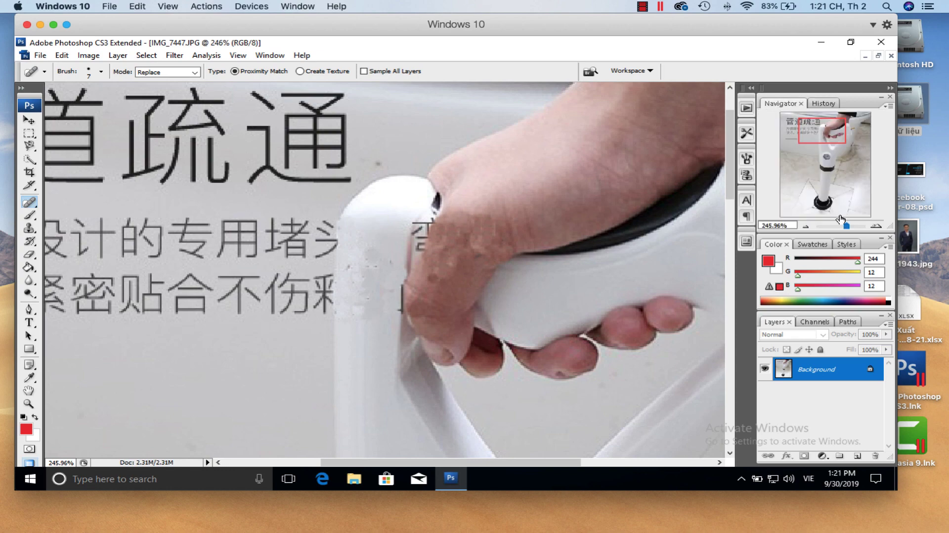
left_click_drag(846, 226, 847, 226)
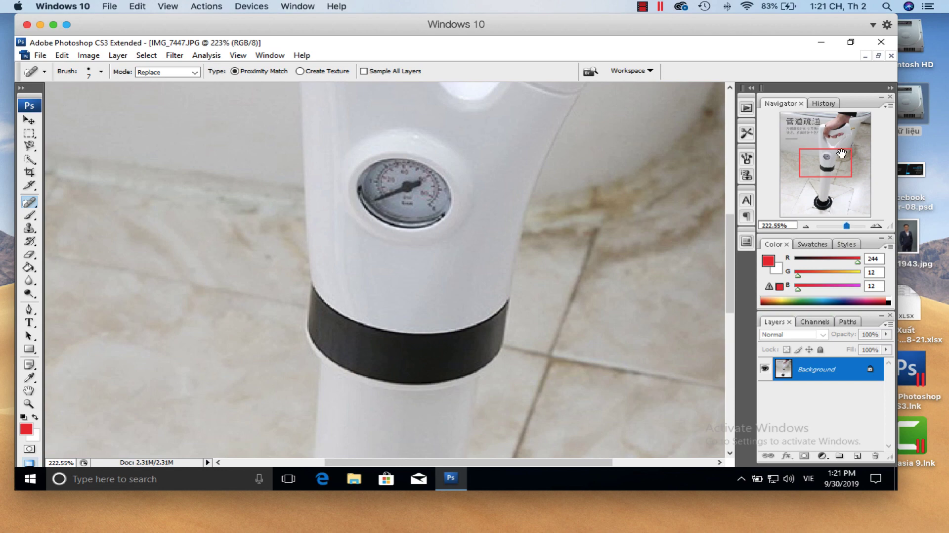
left_click_drag(839, 153, 847, 119)
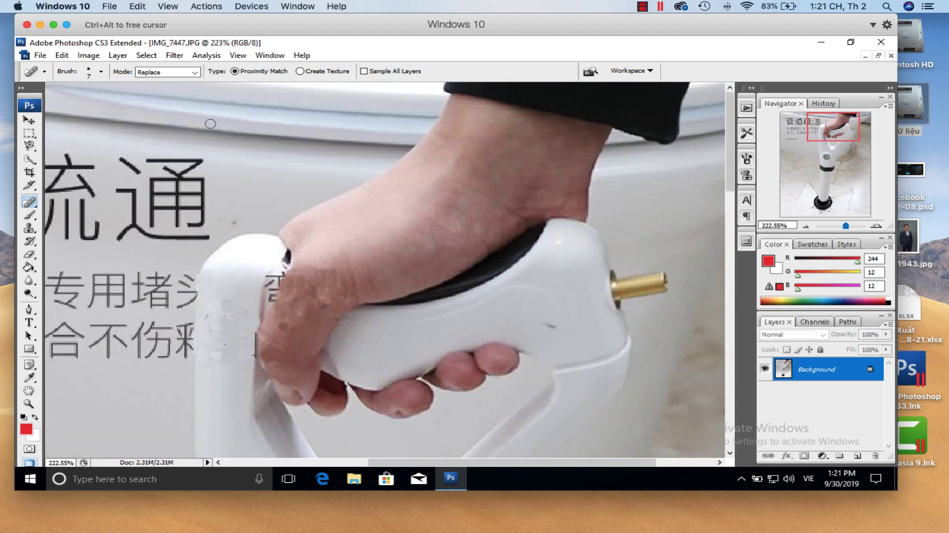
left_click(28, 201)
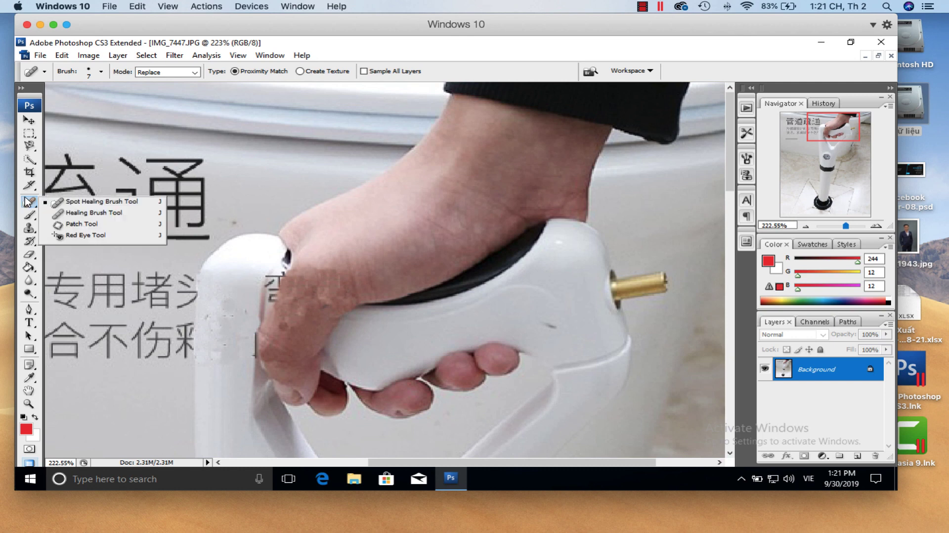
left_click(49, 201)
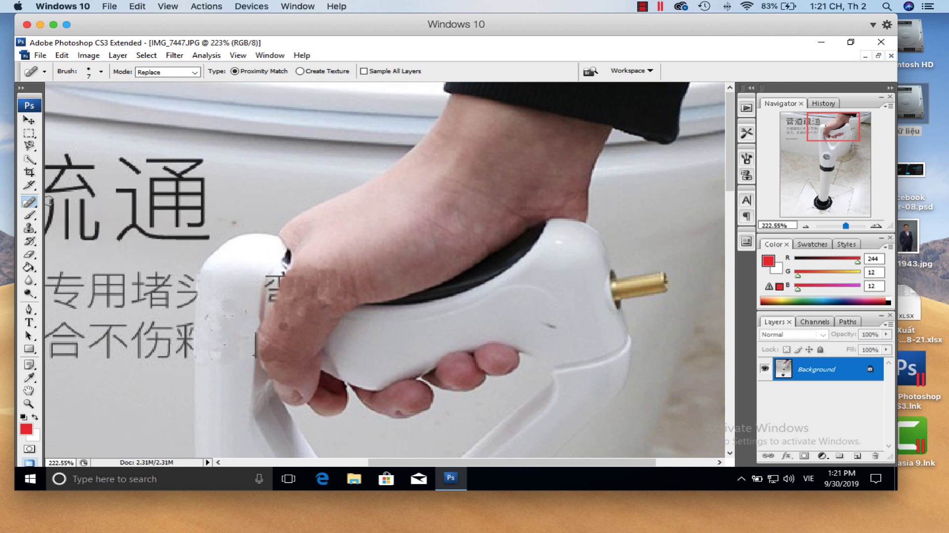
right_click(314, 277)
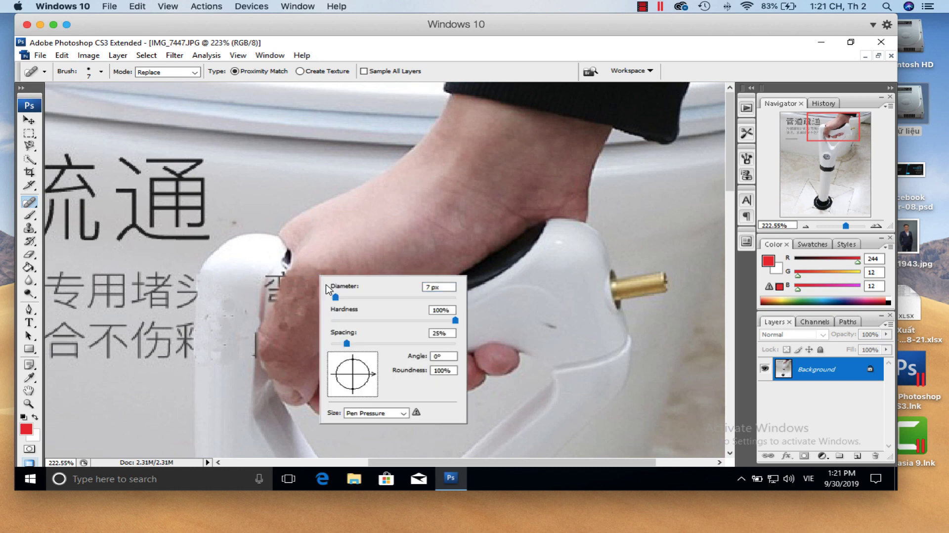
left_click_drag(309, 281, 299, 310)
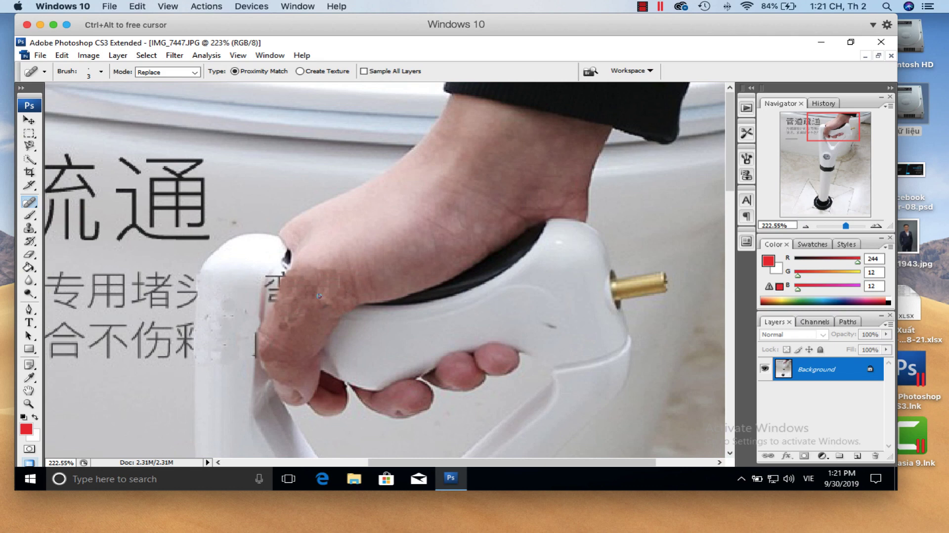
left_click_drag(308, 278, 317, 286)
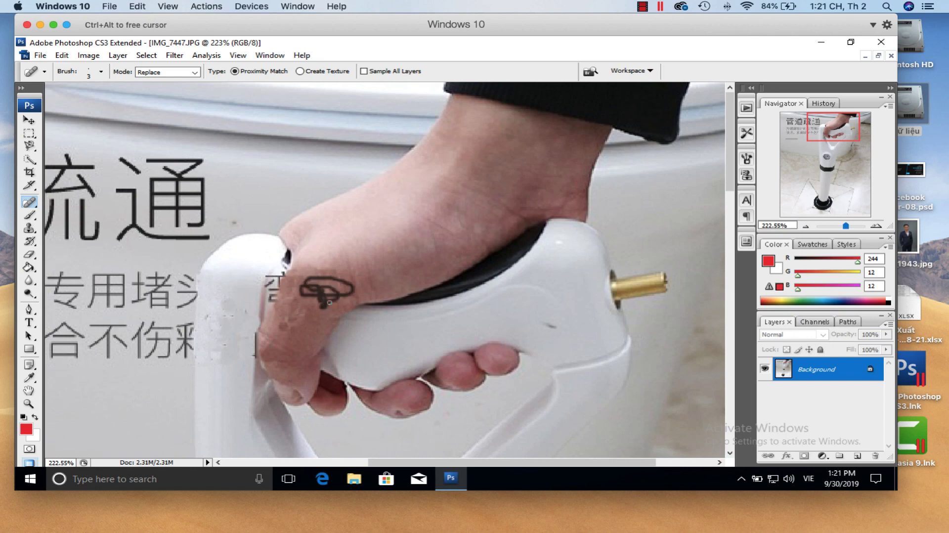
left_click_drag(329, 302, 320, 304)
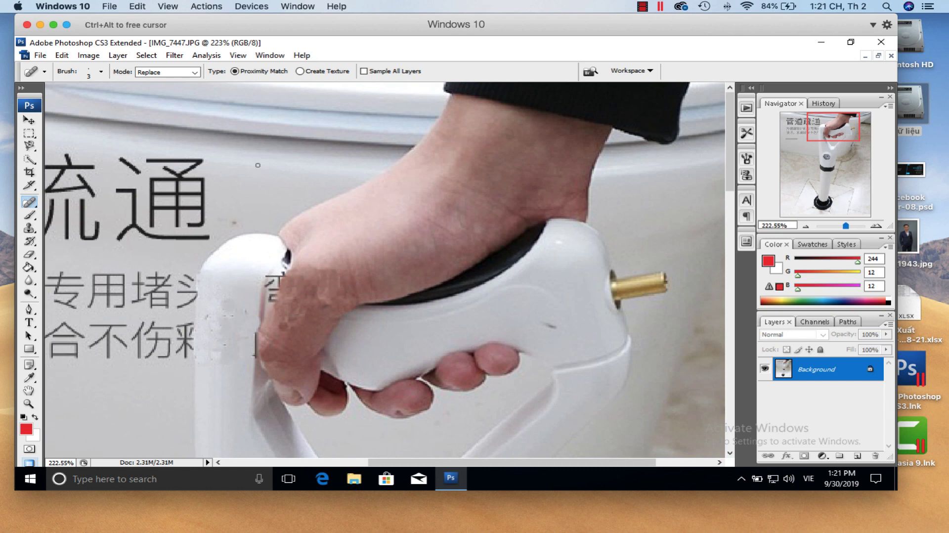
left_click(193, 73)
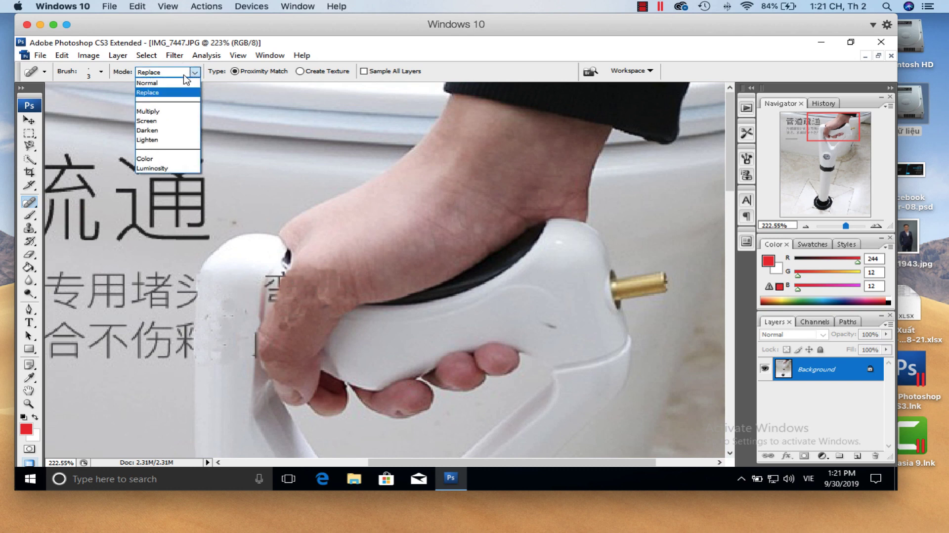
Step: Heal marks across the thumb with a 25 px brush in Multiply mode
left_click(168, 118)
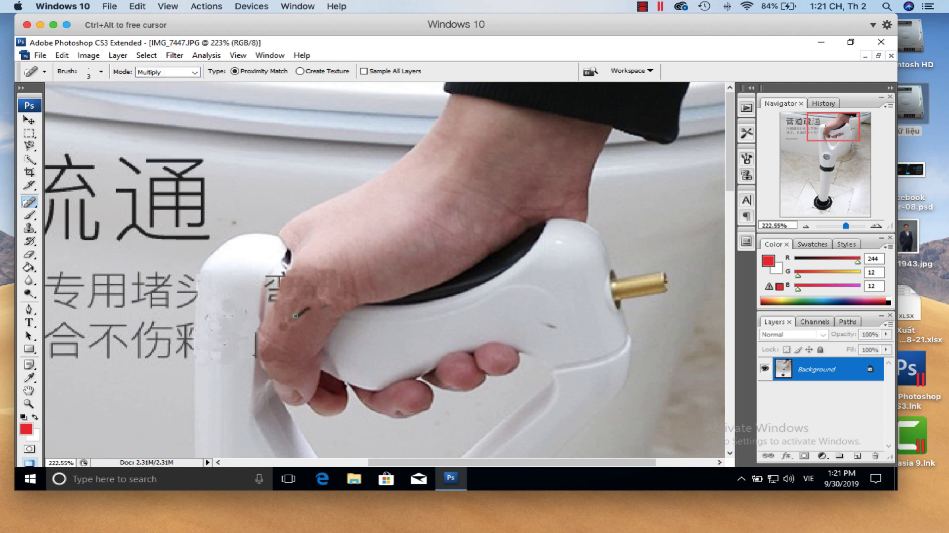
right_click(303, 321)
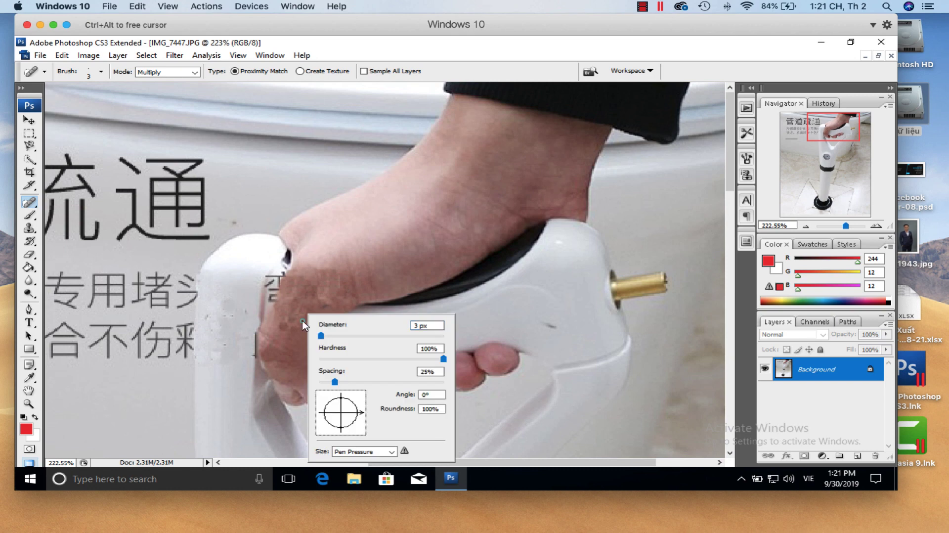
left_click(335, 336)
key("Return")
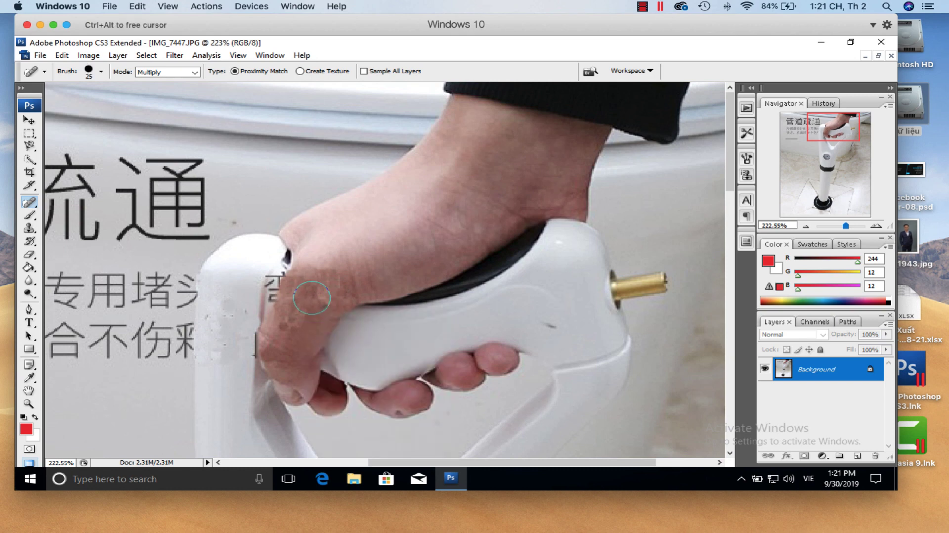
left_click_drag(289, 299, 314, 326)
mouse_move(351, 280)
left_mouse_down()
mouse_move(296, 309)
mouse_move(296, 324)
left_mouse_up()
left_click(328, 289)
left_click(318, 282)
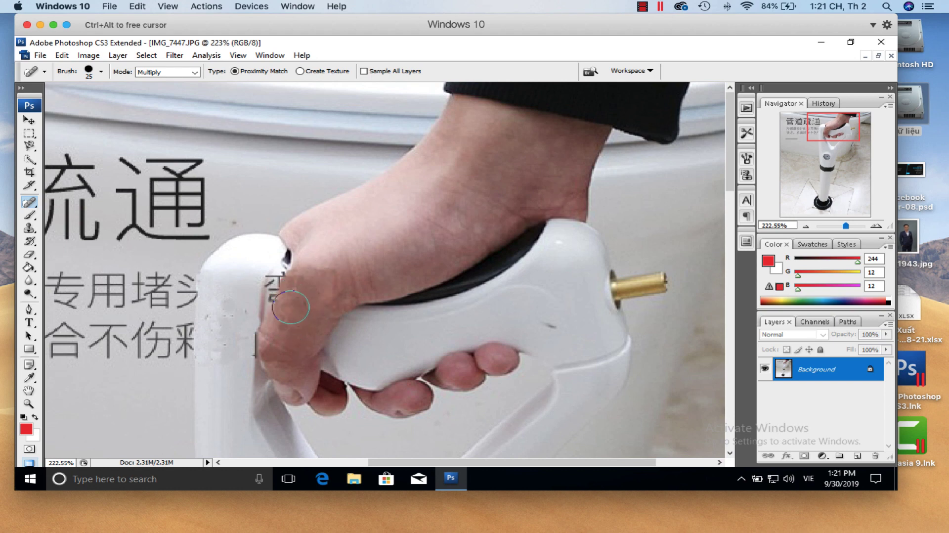
left_click(291, 314)
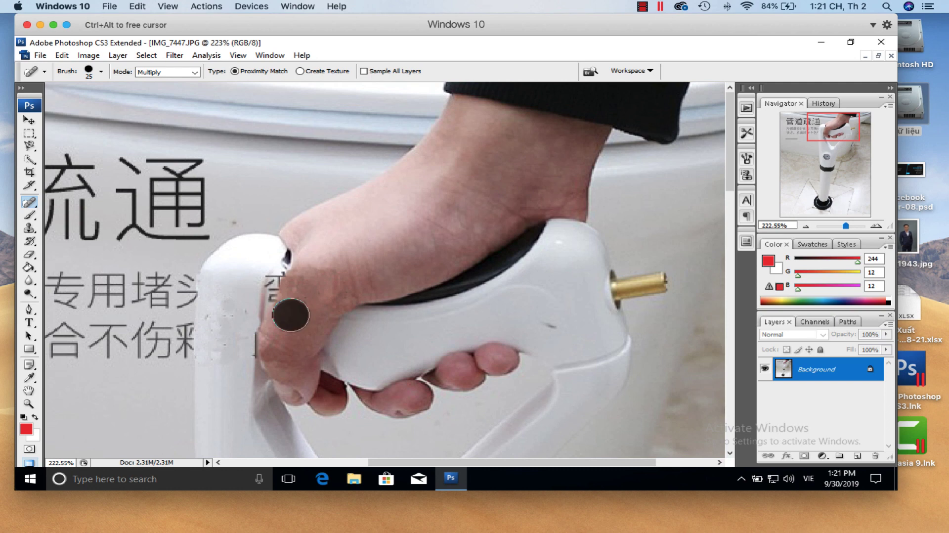
Step: Keep Multiply mode and heal remaining spots on the thumb and thumb web
left_click(195, 72)
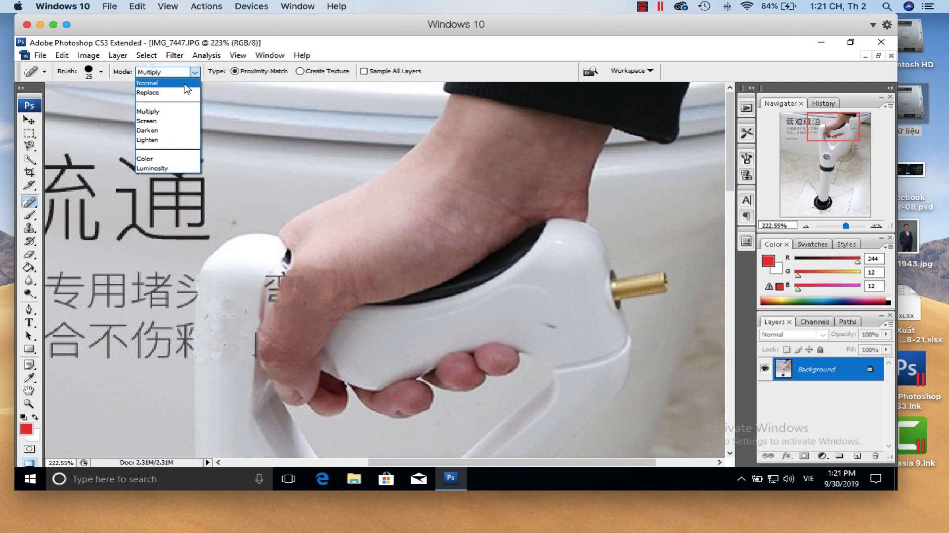
left_click(177, 111)
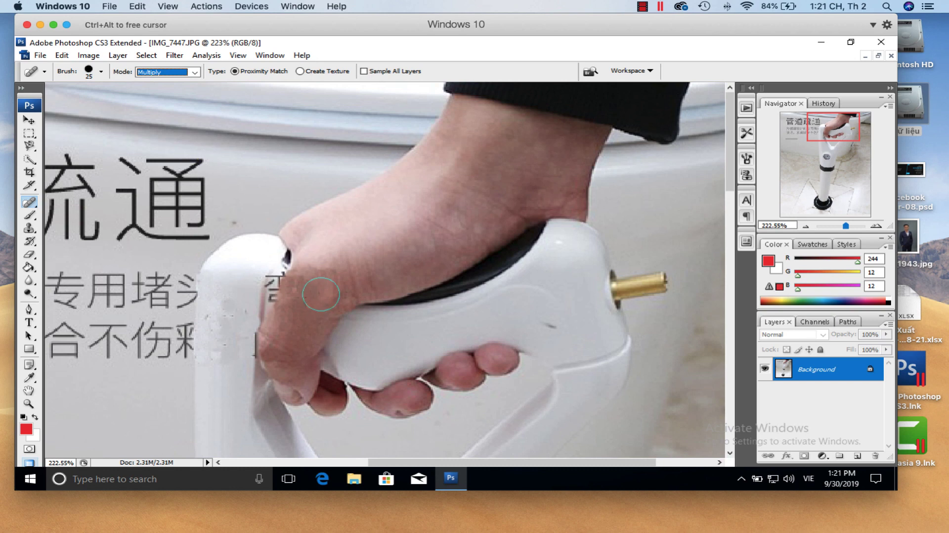
left_click_drag(321, 292, 341, 267)
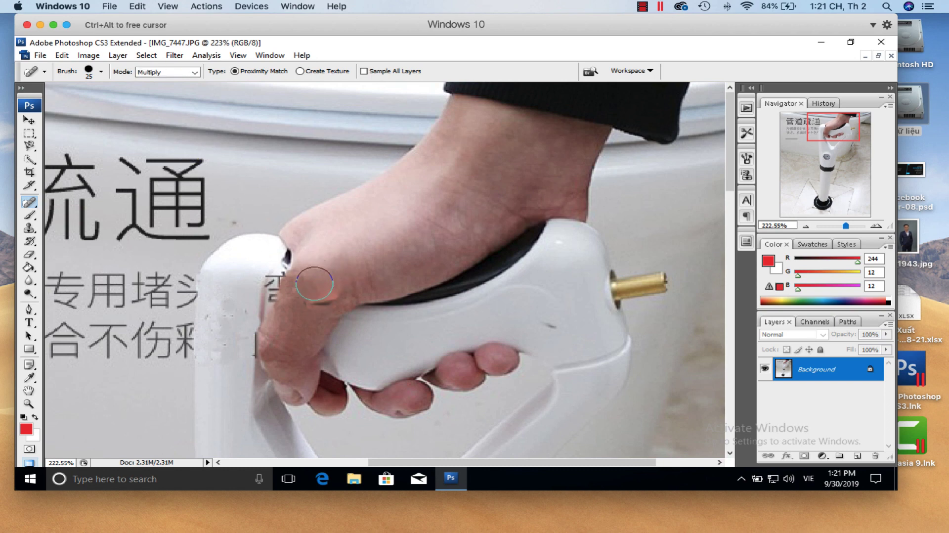
left_click(313, 301)
left_click(325, 302)
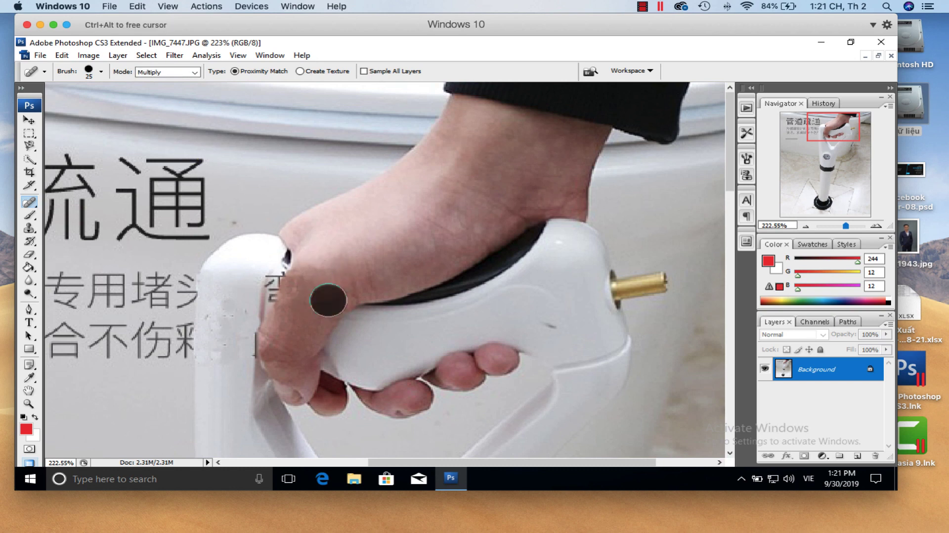
left_click(313, 299)
left_click(314, 299)
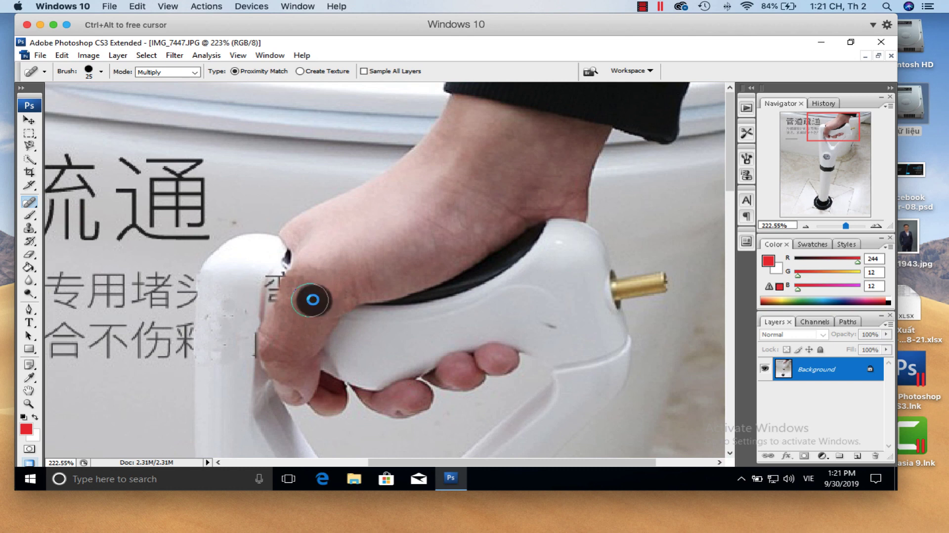
left_click(308, 290)
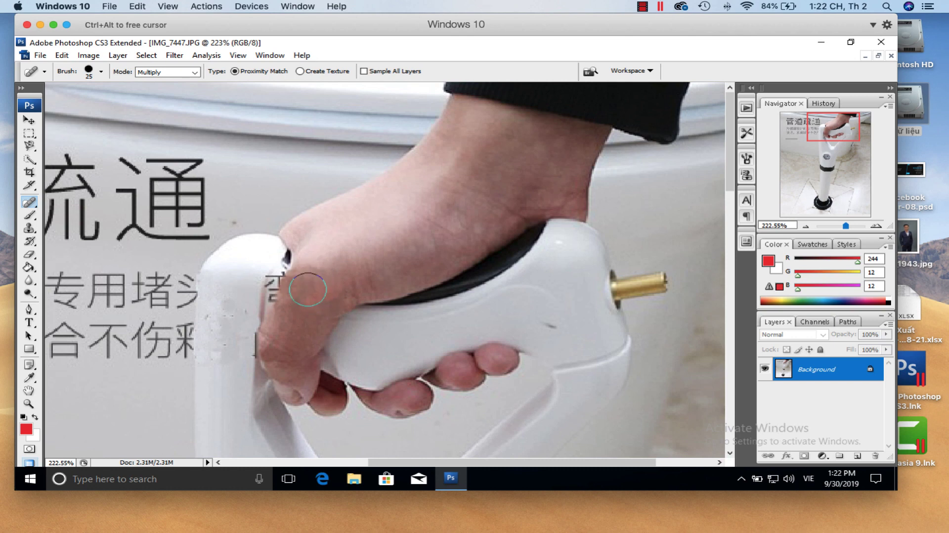
left_click(316, 275)
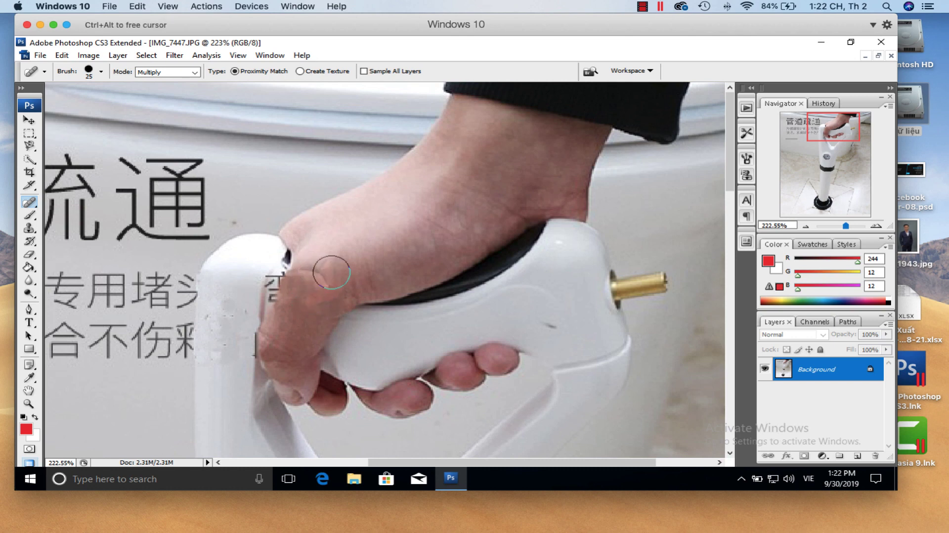
left_click(325, 272)
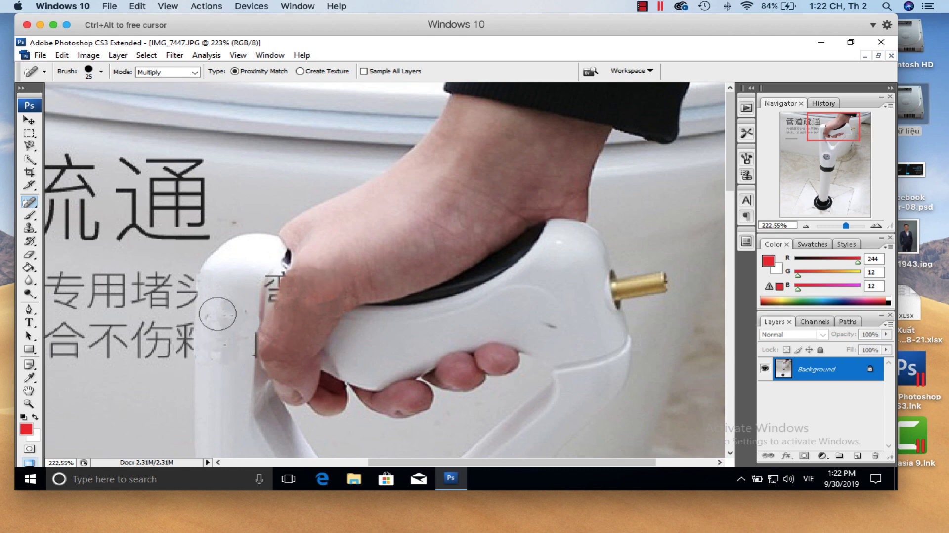
Step: Heal the grey smudges and streaks on the white handle
left_click(225, 313)
left_click(219, 330)
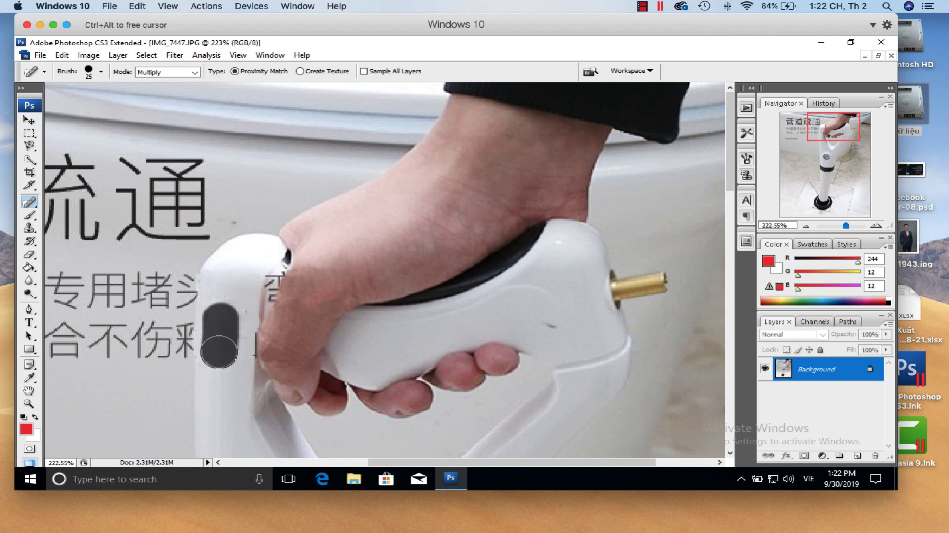
left_click(228, 292)
left_click_drag(224, 309, 216, 348)
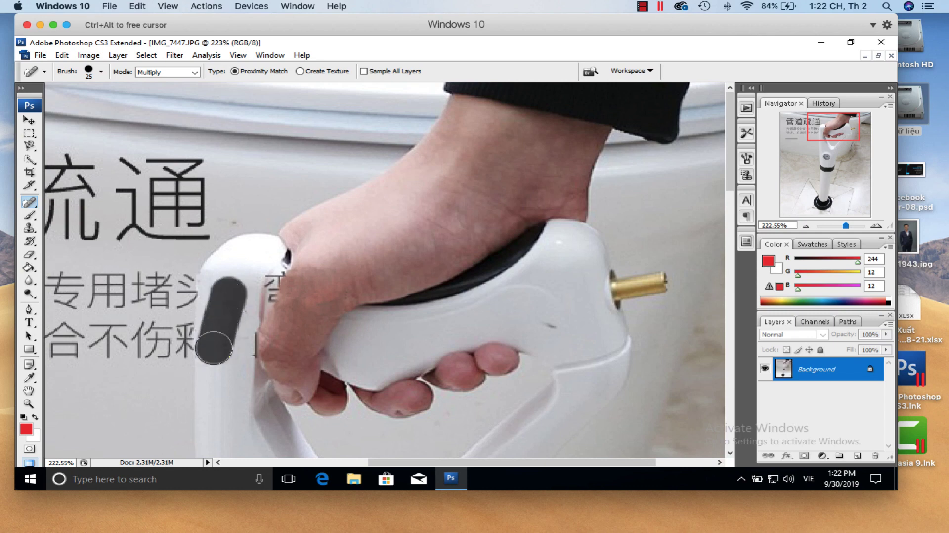
left_click(224, 286)
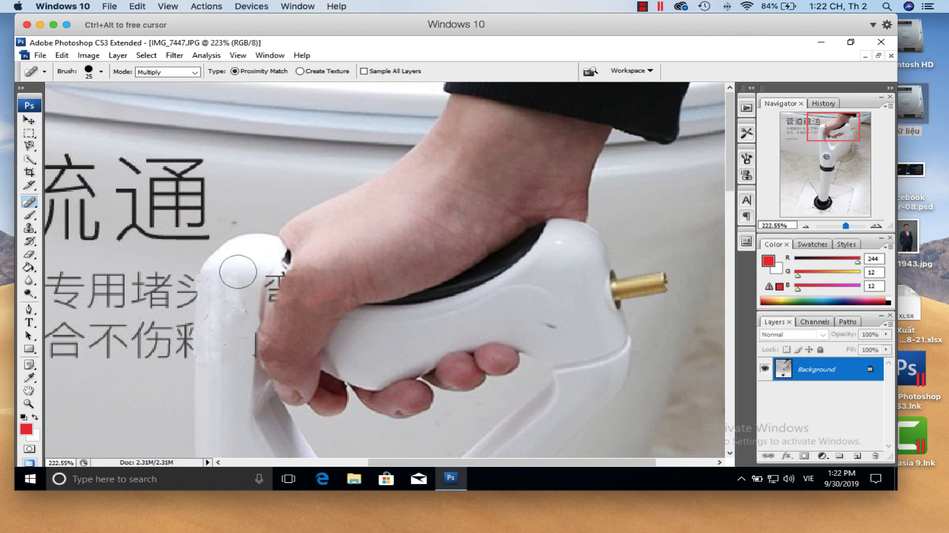
left_click(239, 270)
left_click_drag(239, 267, 218, 339)
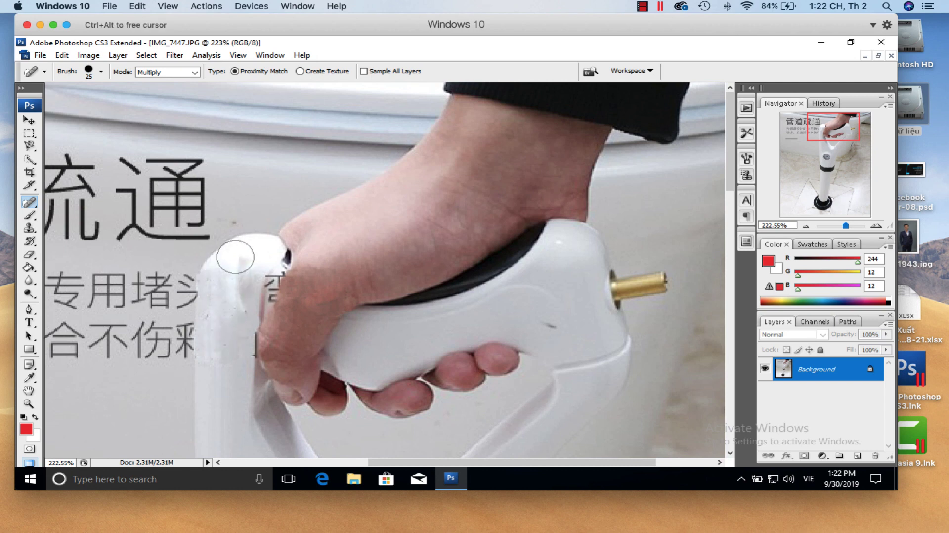
left_click(168, 75)
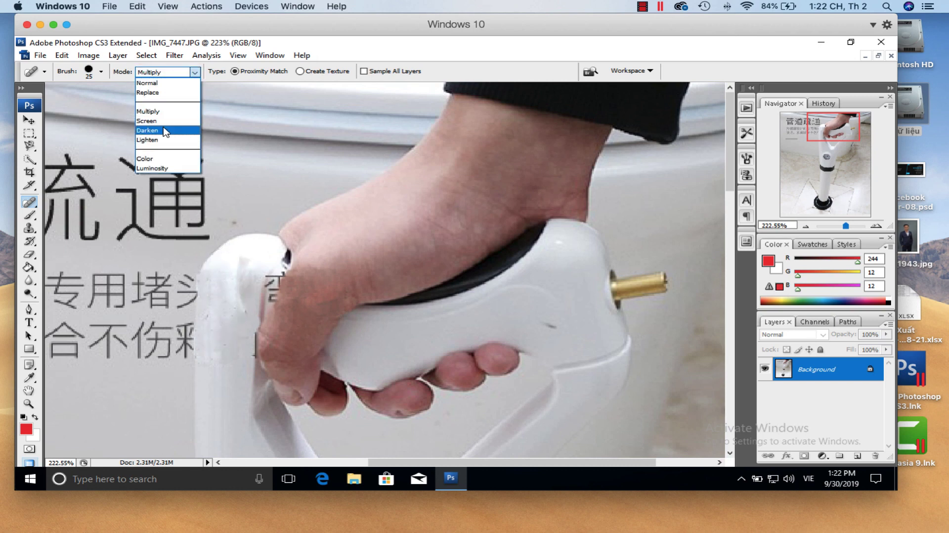
Step: Heal the handle-top marks in Luminosity mode, then zoom out to the whole photo
left_click(161, 169)
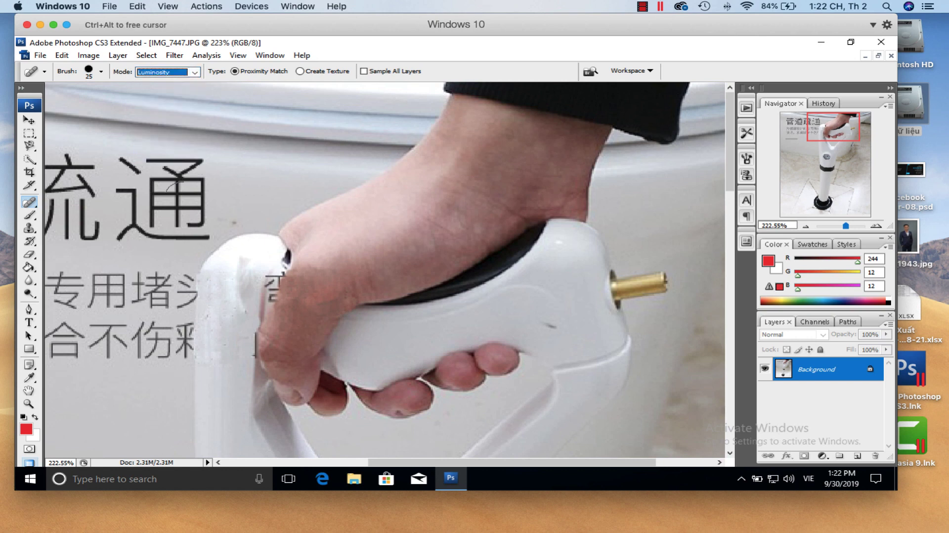
left_click(233, 274)
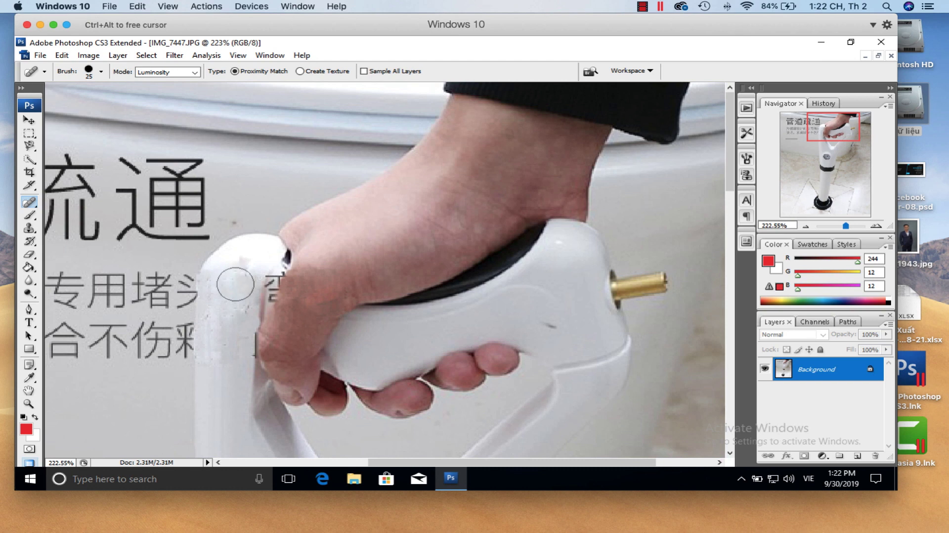
left_click(241, 273)
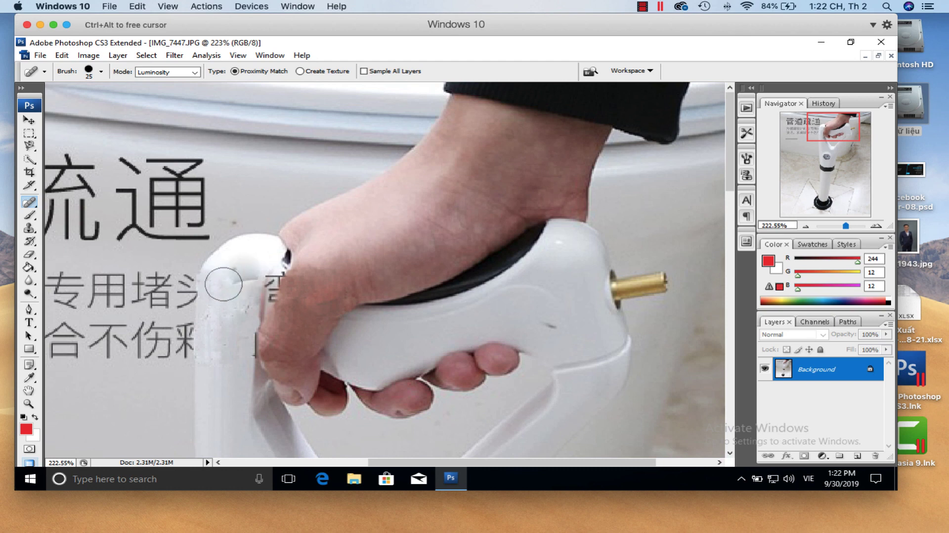
left_click(224, 283)
left_click(242, 287)
left_click(187, 370)
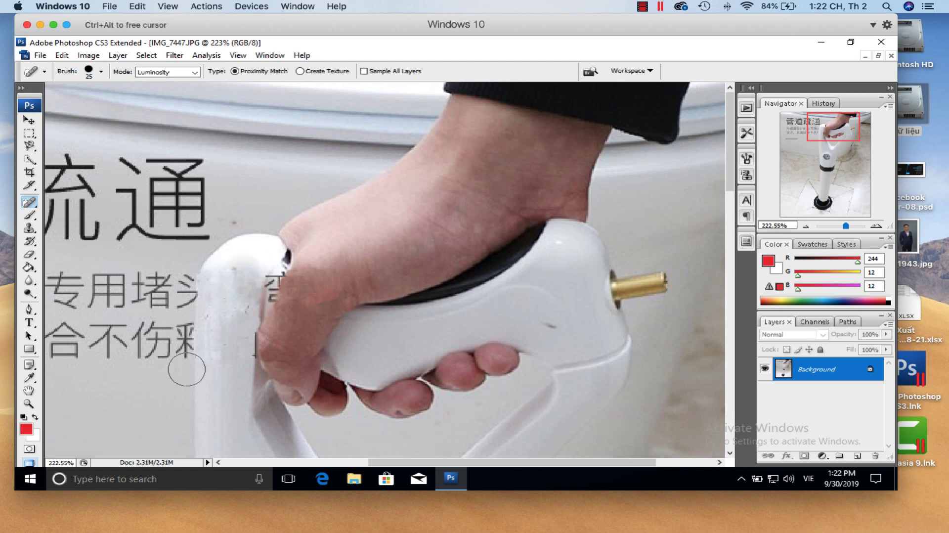
left_click(236, 272)
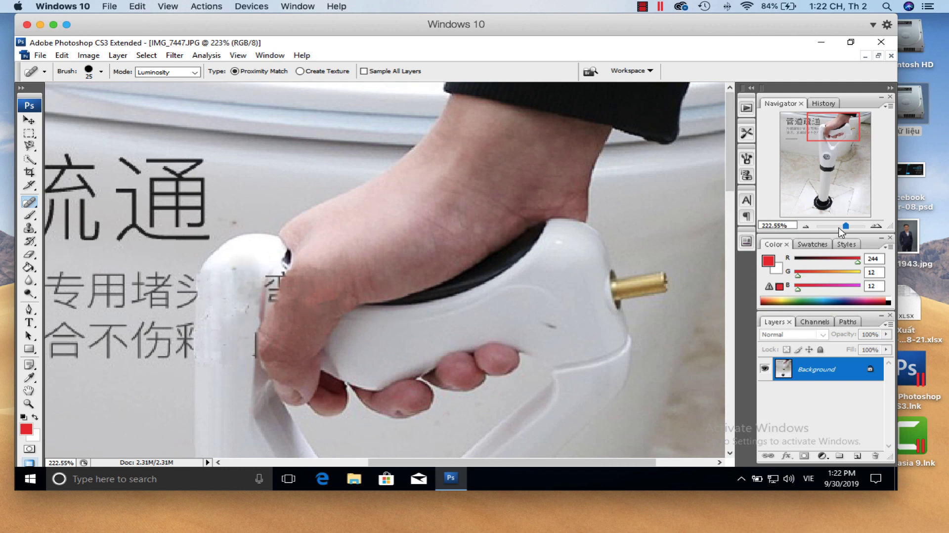
left_click_drag(839, 227, 841, 230)
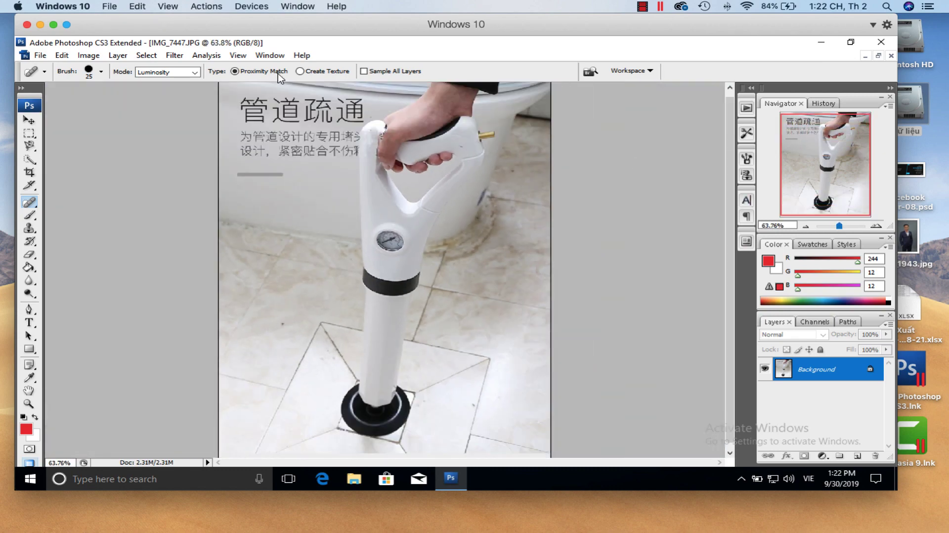
Step: Heal the top caption text and grey line above the handle with a 42 px brush
right_click(232, 105)
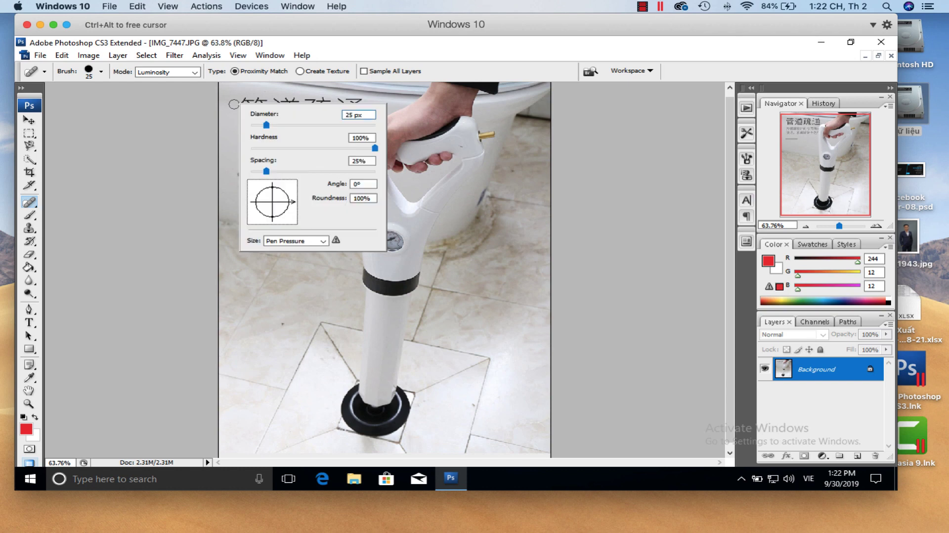
left_click(277, 124)
mouse_move(240, 94)
left_mouse_down()
mouse_move(357, 106)
mouse_move(234, 109)
mouse_move(354, 126)
mouse_move(329, 136)
mouse_move(228, 133)
mouse_move(258, 117)
mouse_move(247, 148)
mouse_move(336, 149)
mouse_move(229, 131)
mouse_move(334, 147)
mouse_move(230, 146)
mouse_move(224, 128)
mouse_move(297, 145)
left_mouse_up()
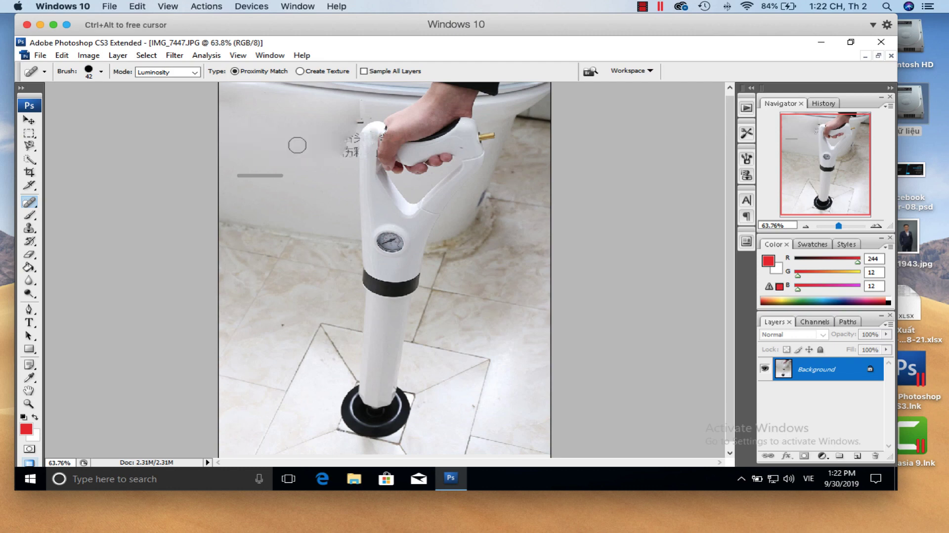
left_click_drag(243, 176, 300, 175)
Step: Heal the caption characters beside the handle, then zoom in and compare before and after
left_click_drag(346, 123, 348, 151)
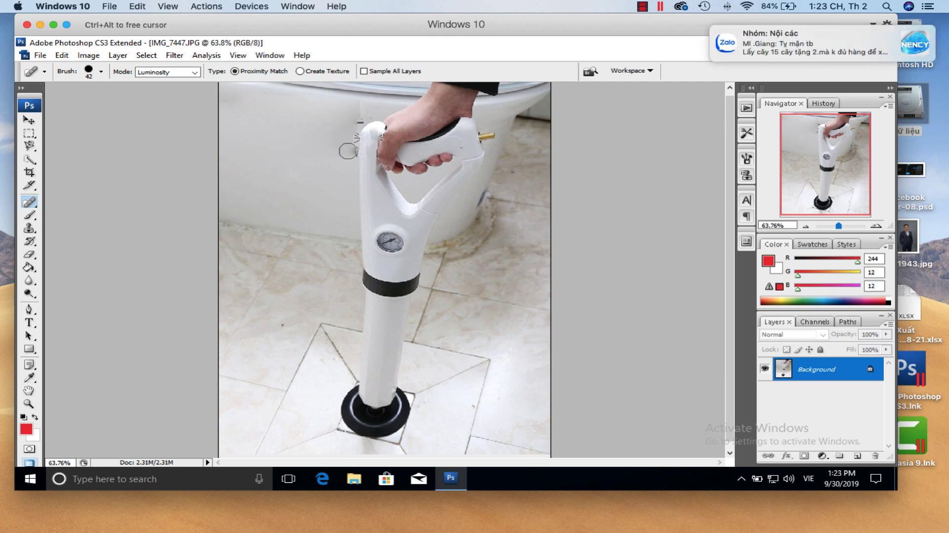
left_click(348, 151)
left_click(358, 137)
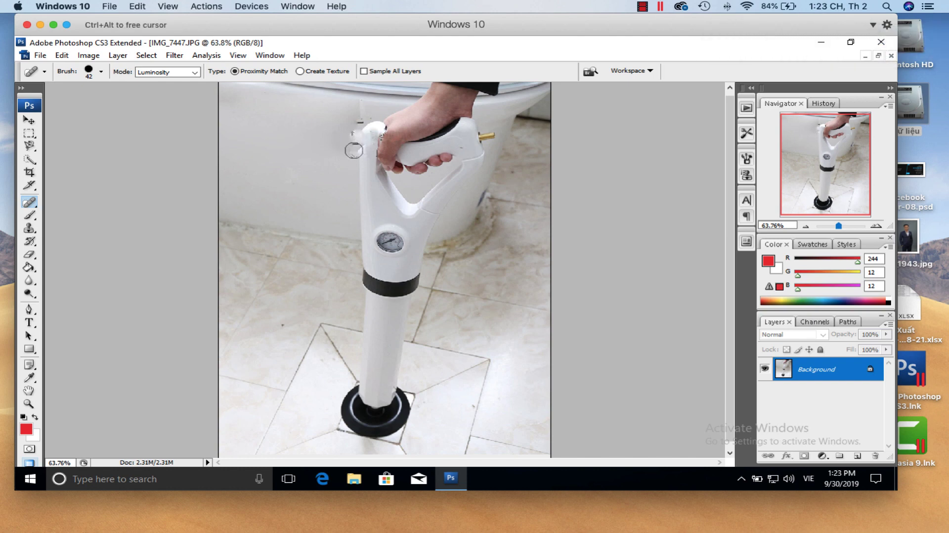
left_click(846, 227)
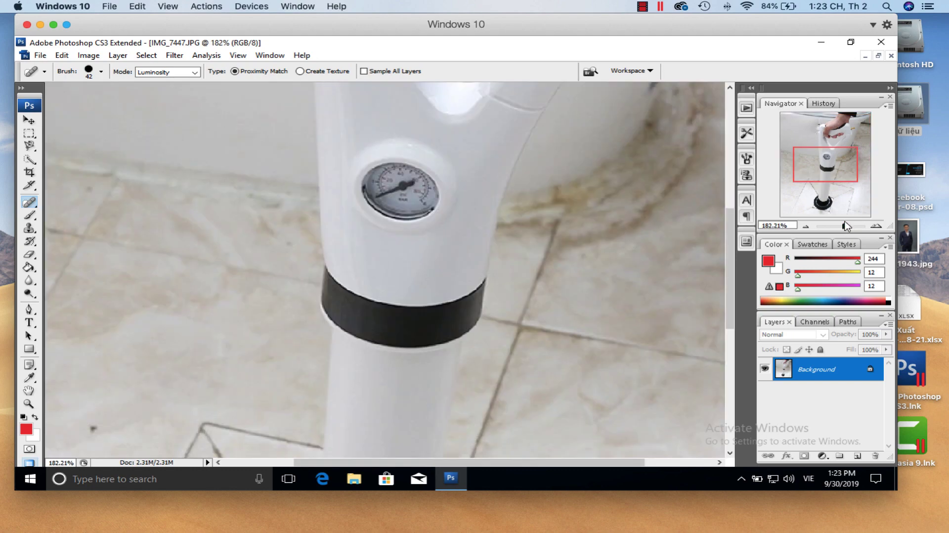
left_click_drag(843, 175, 840, 148)
key("ctrl+z")
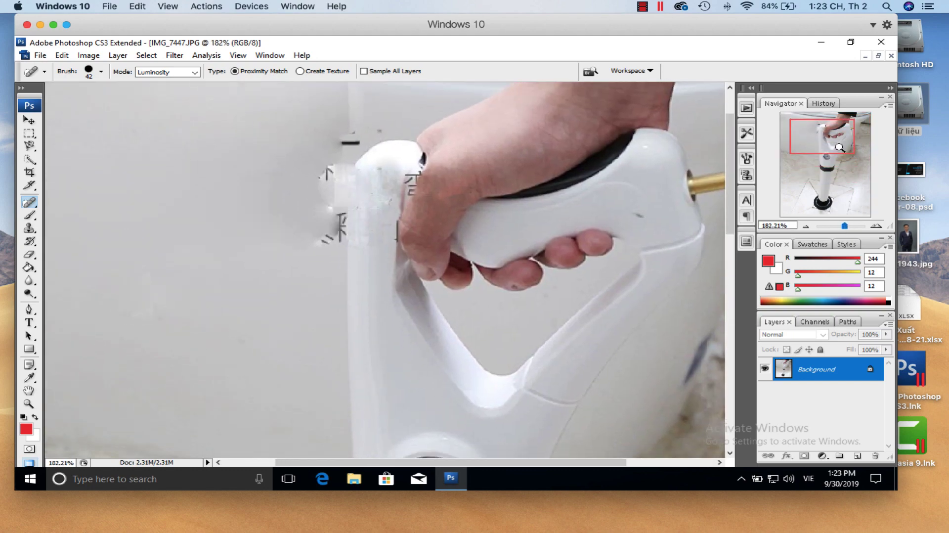
key("ctrl+z")
key("ctrl+z")
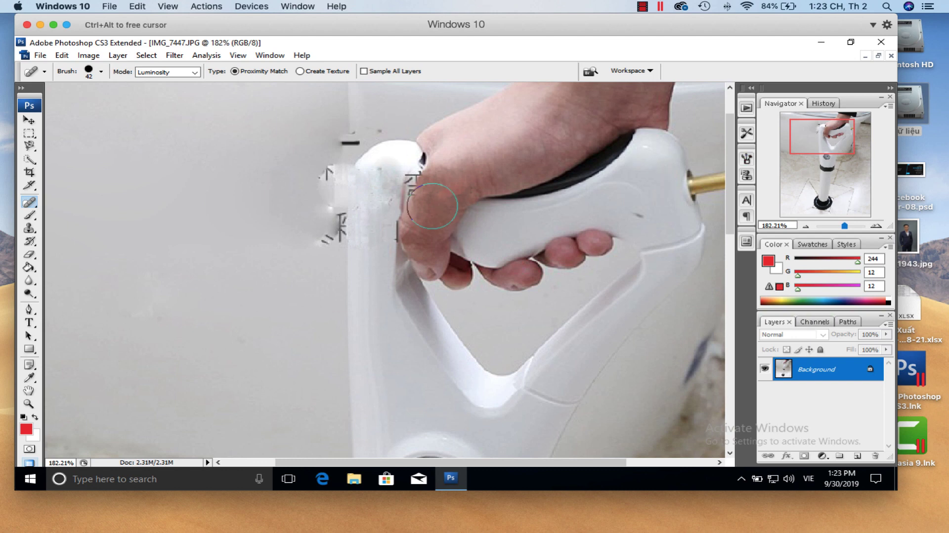
Step: Shrink the Healing Brush to 23 px and heal the marks and black dash left of the handle
right_click(321, 217)
left_click_drag(362, 237, 354, 237)
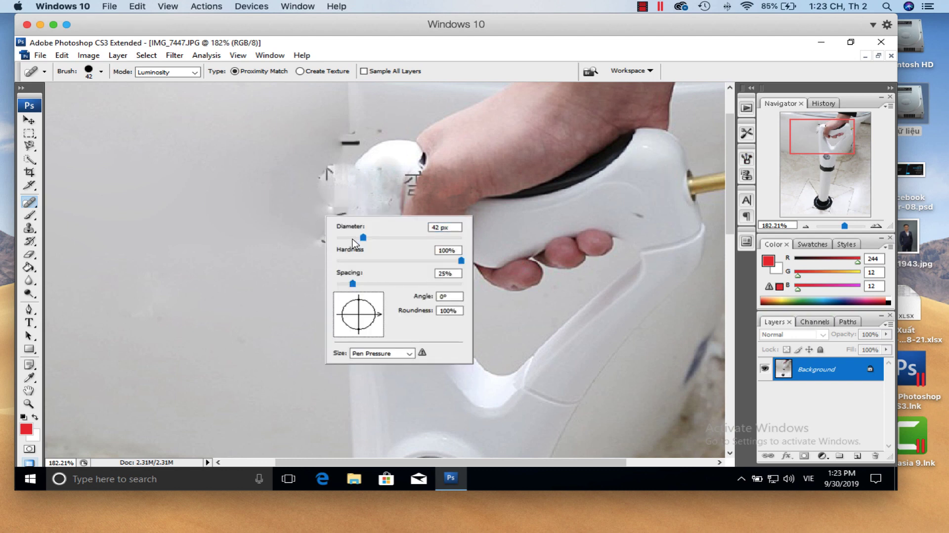
key("Return")
left_click(321, 165)
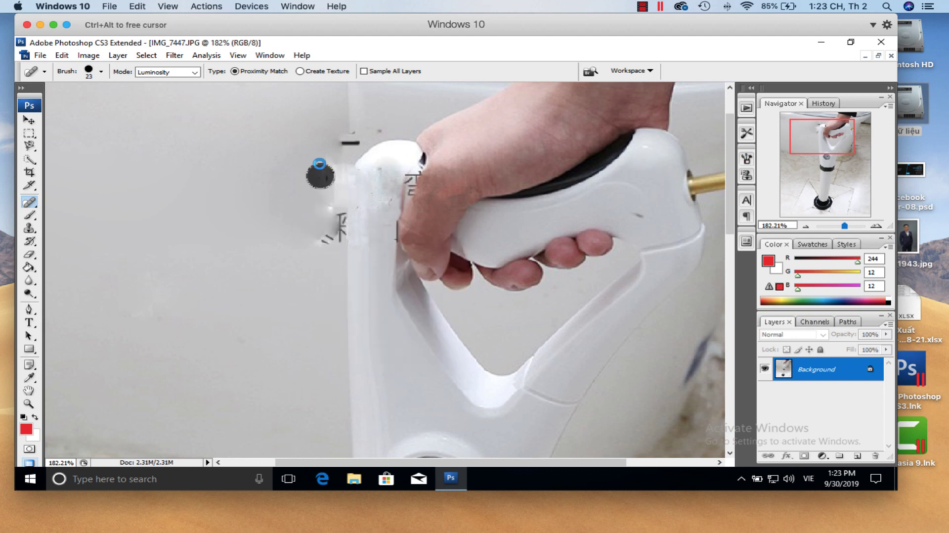
left_click(346, 136)
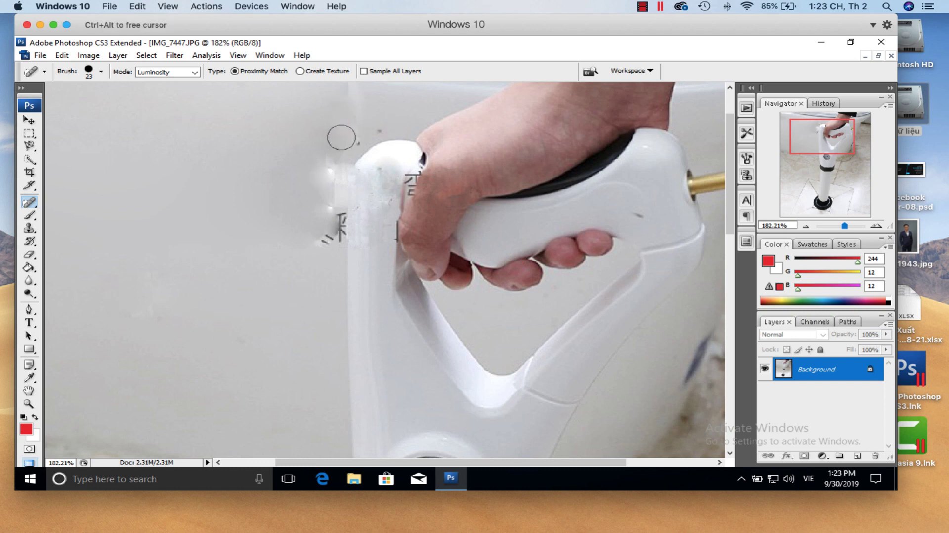
left_click(328, 218)
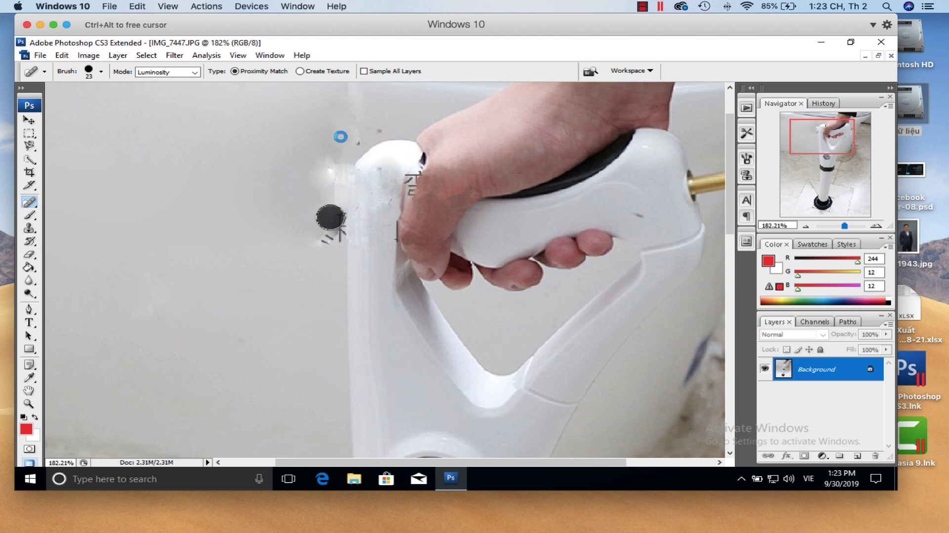
Step: Heal the remaining caption dashes, dark marks and white blob beside the handle
left_click(328, 226)
left_click(327, 240)
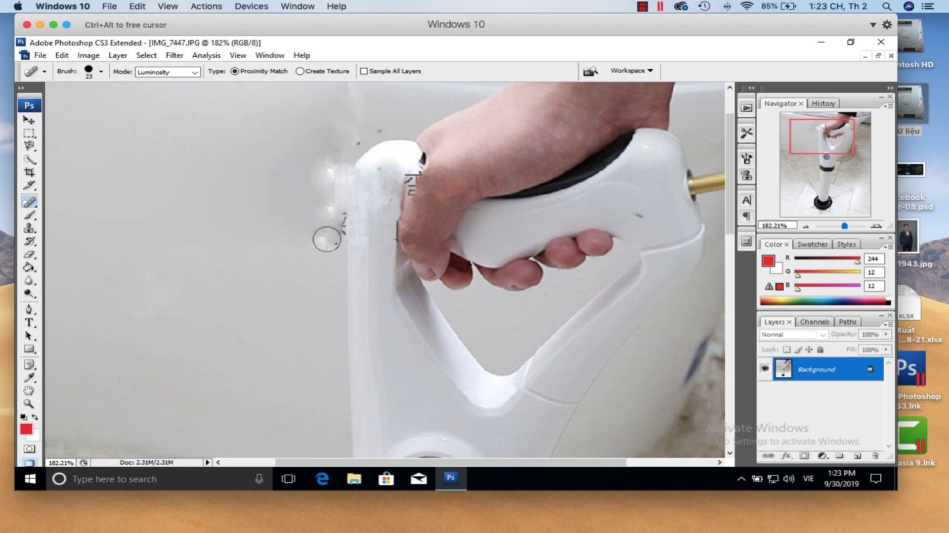
left_click(320, 234)
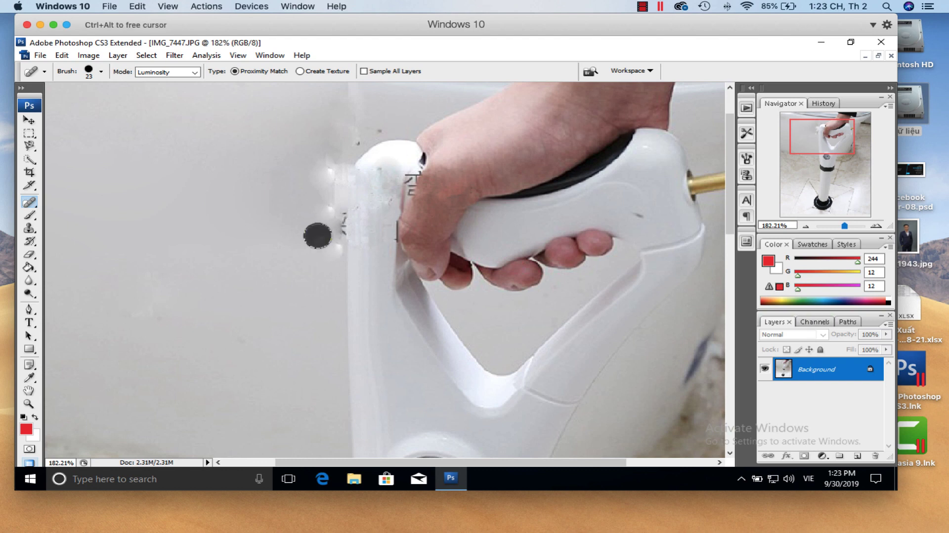
left_click(333, 225)
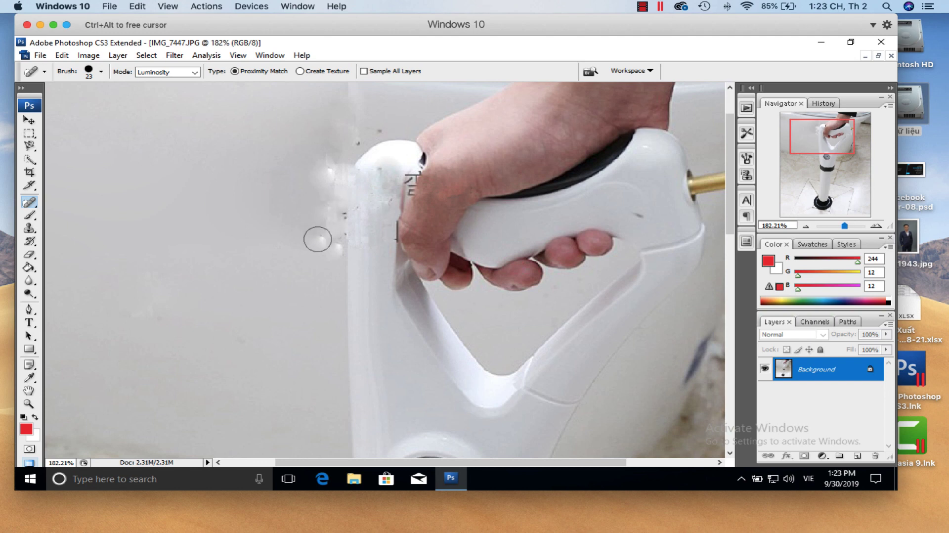
left_click_drag(317, 237, 333, 248)
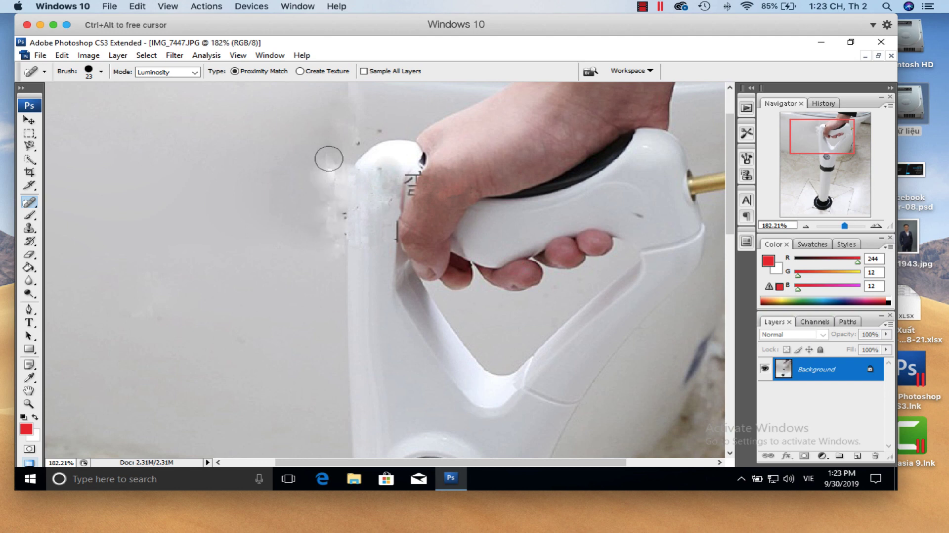
left_click(326, 172)
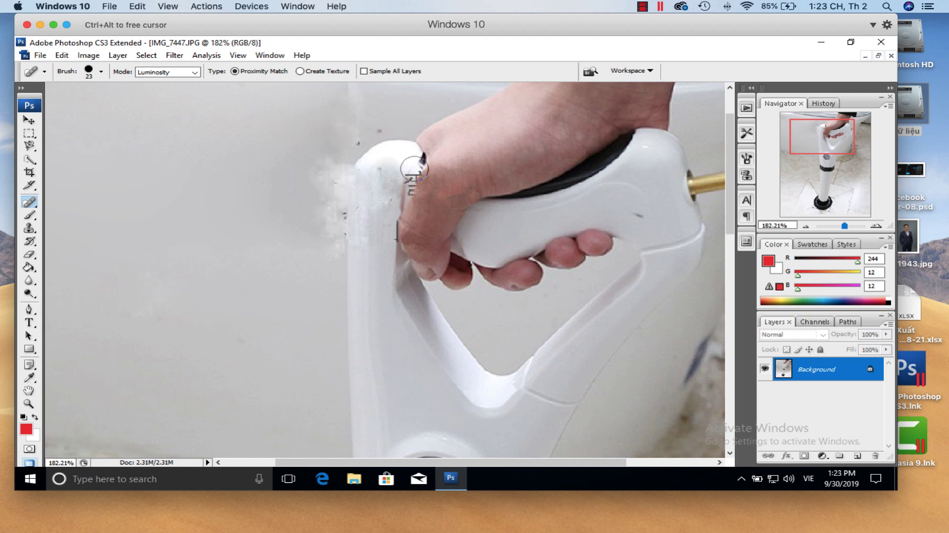
Step: Heal the dark spot on the finger edge and along the handle top
left_click(409, 195)
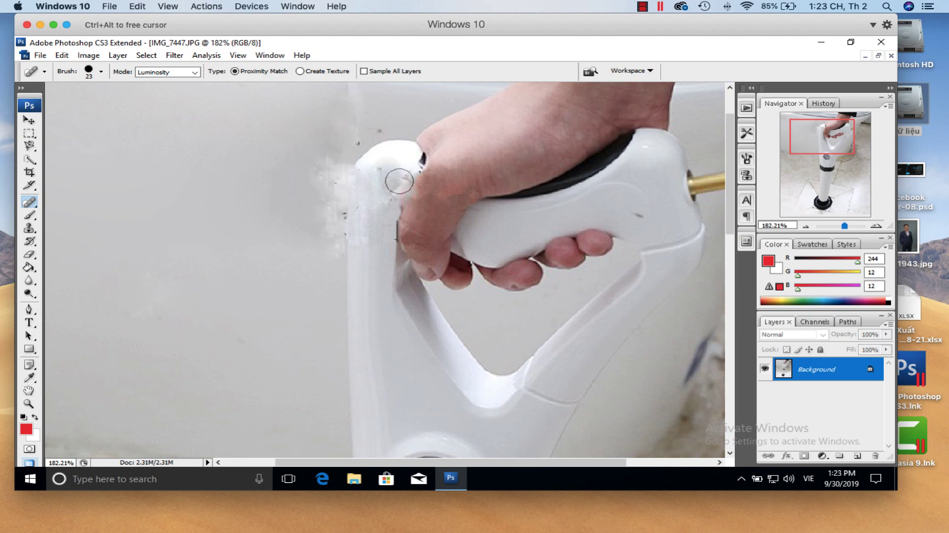
left_click(411, 157)
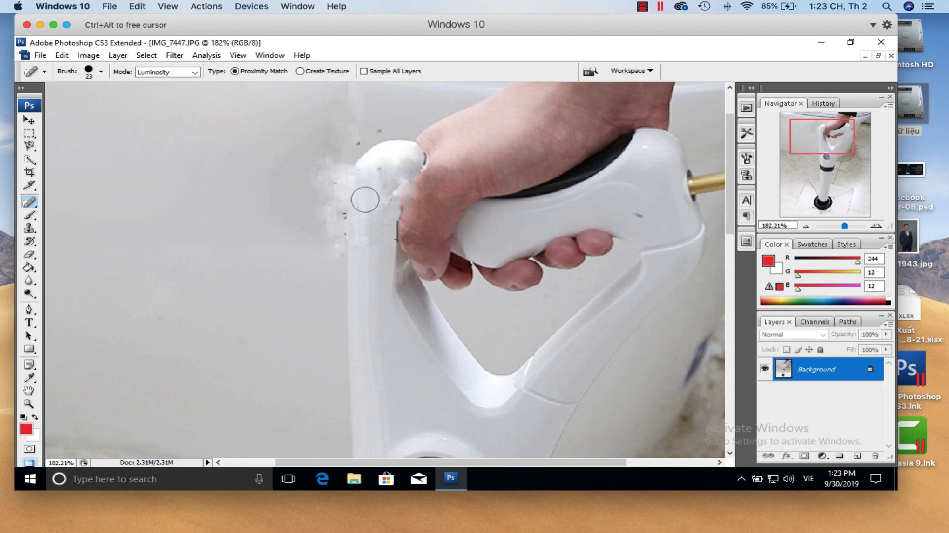
left_click(392, 192)
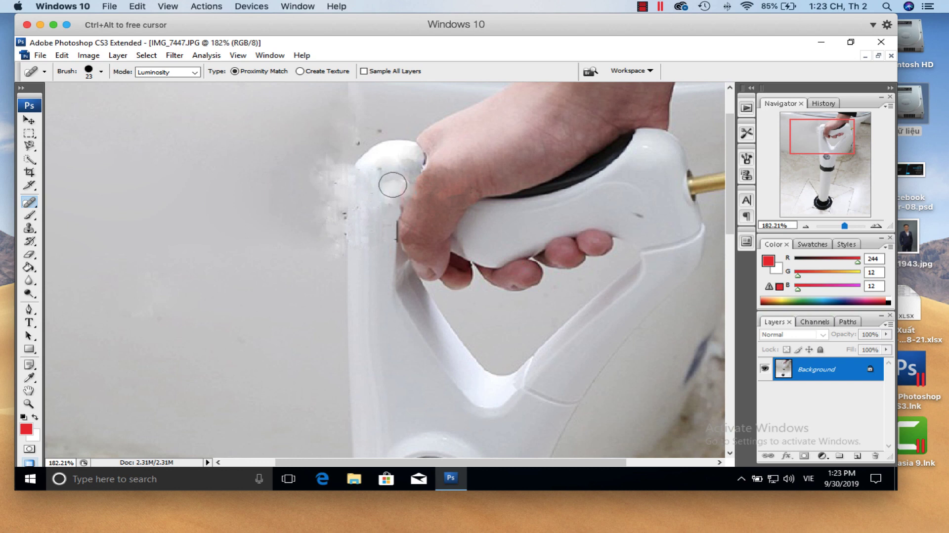
left_click_drag(392, 191, 396, 178)
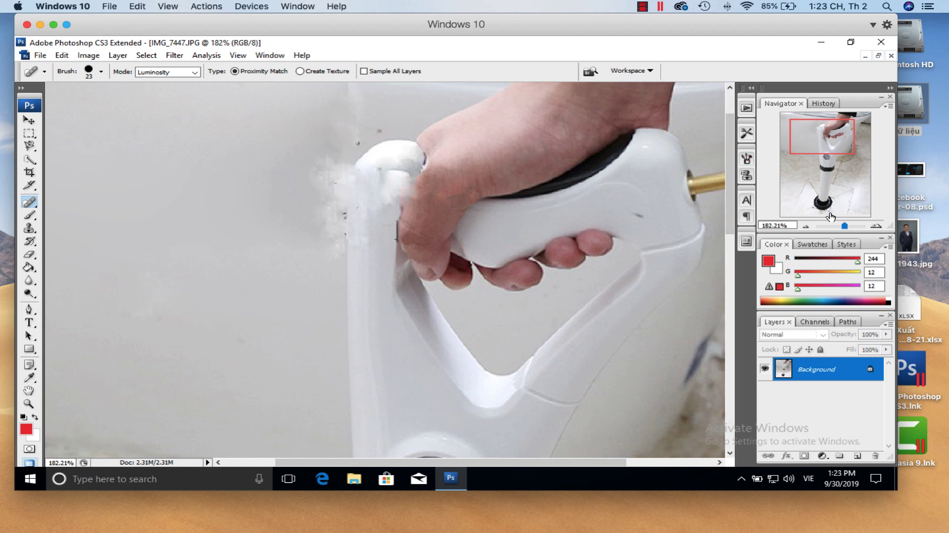
left_click_drag(844, 227, 843, 226)
left_click_drag(827, 160, 827, 134)
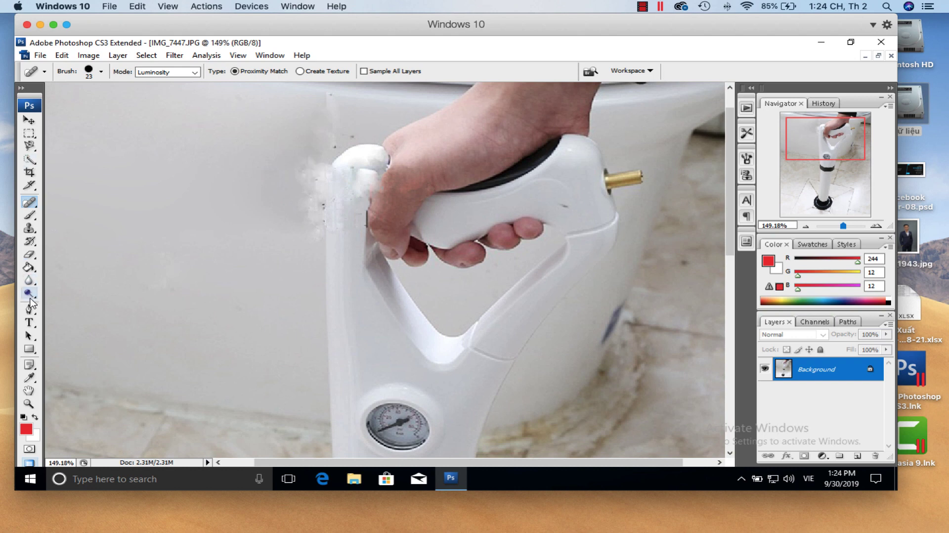
Step: Outline a section of the white plunger shaft with a Pen path
left_click(30, 309)
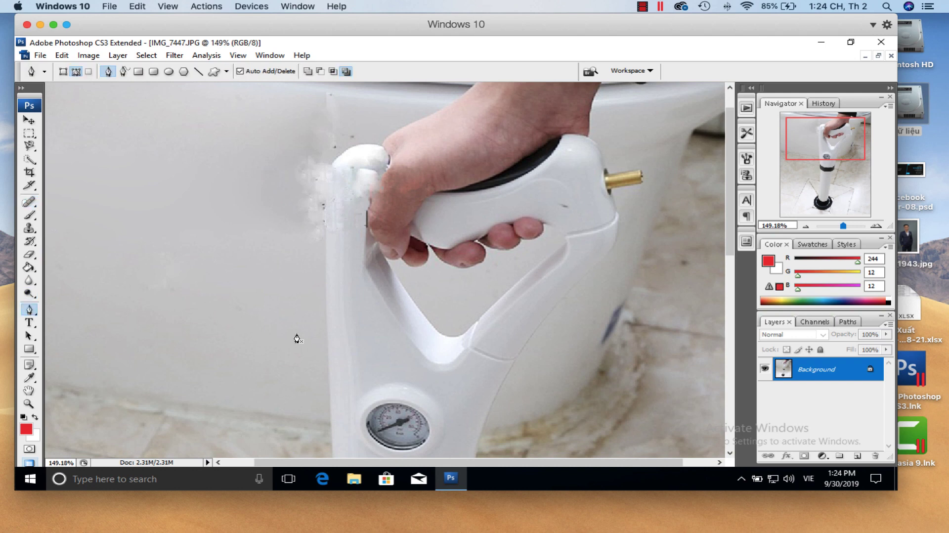
left_click(328, 328)
left_click(326, 258)
key("ctrl+z")
left_click_drag(327, 327, 323, 320)
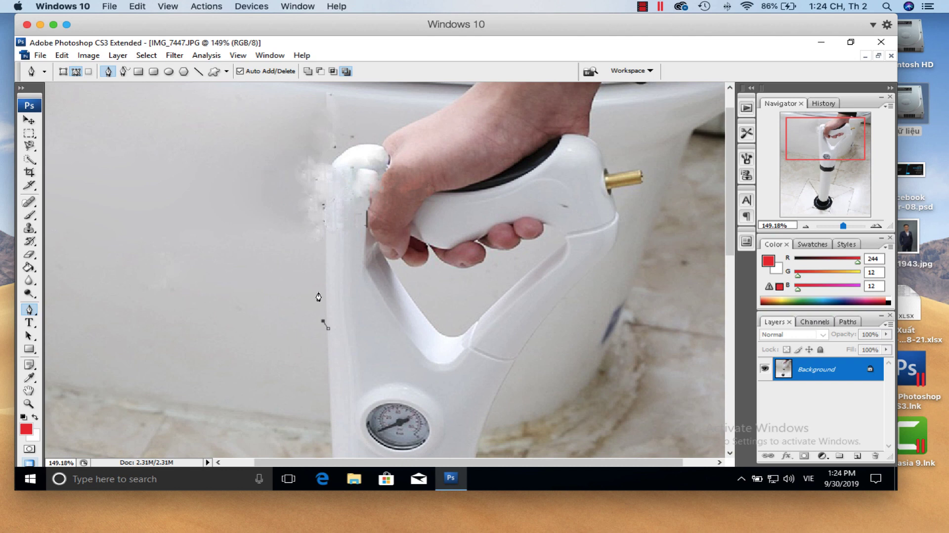
left_click(317, 262)
left_click(344, 307)
Step: Dismiss the no-pixels-selected warning and show the History panel
key("ctrl+Return")
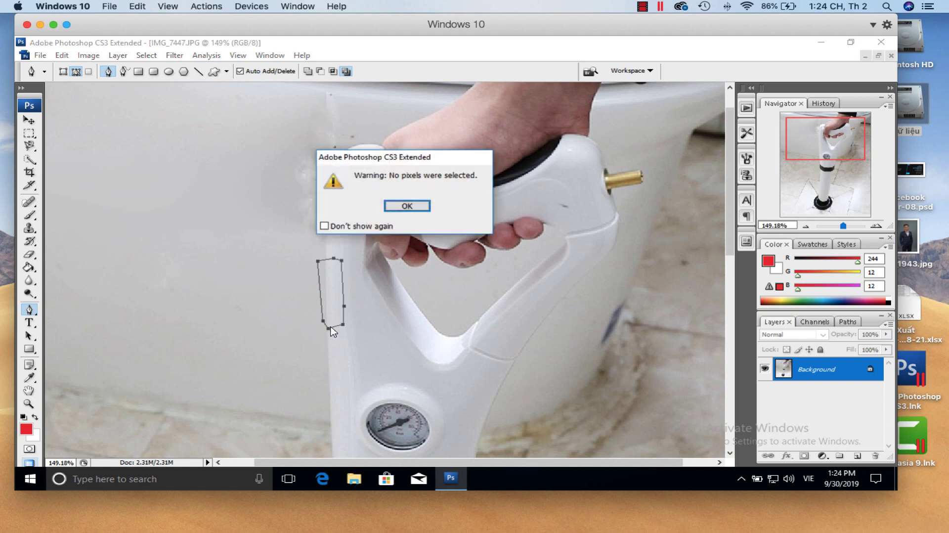
left_click(402, 206)
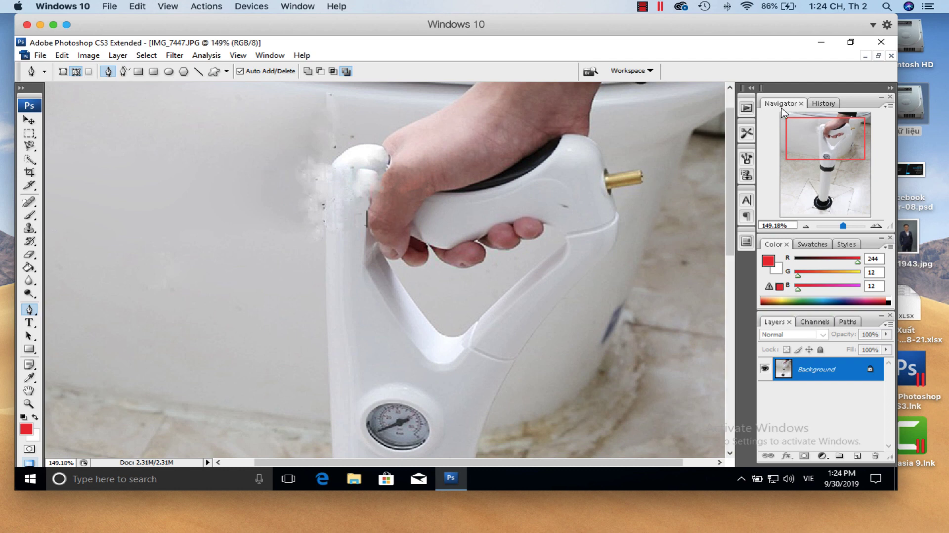
left_click(814, 104)
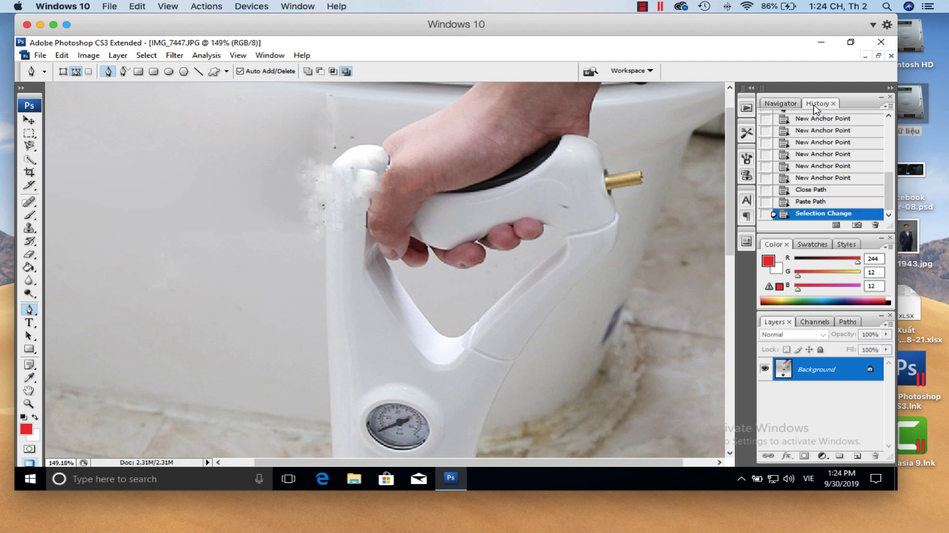
Step: Copy the outlined shaft patch onto a new layer and move it up over the handle top
left_click(804, 195)
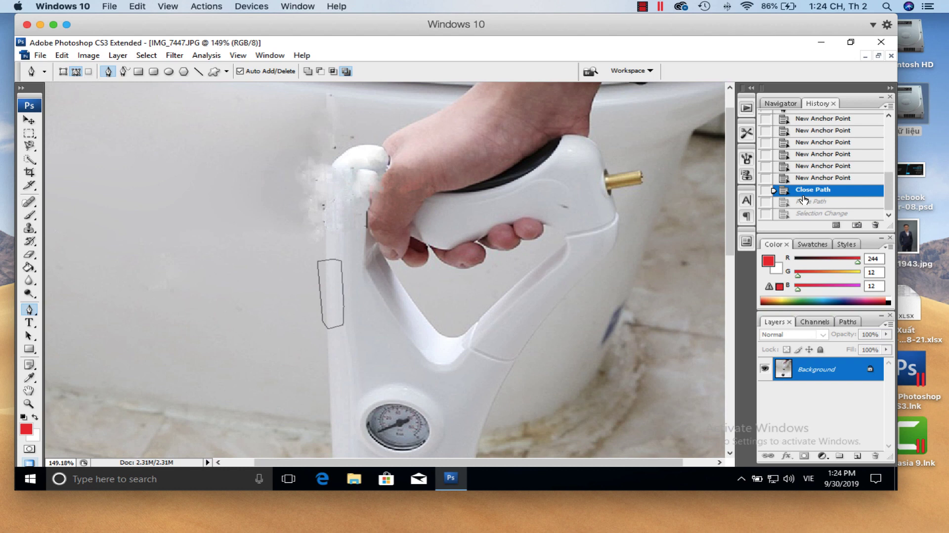
key("ctrl+z")
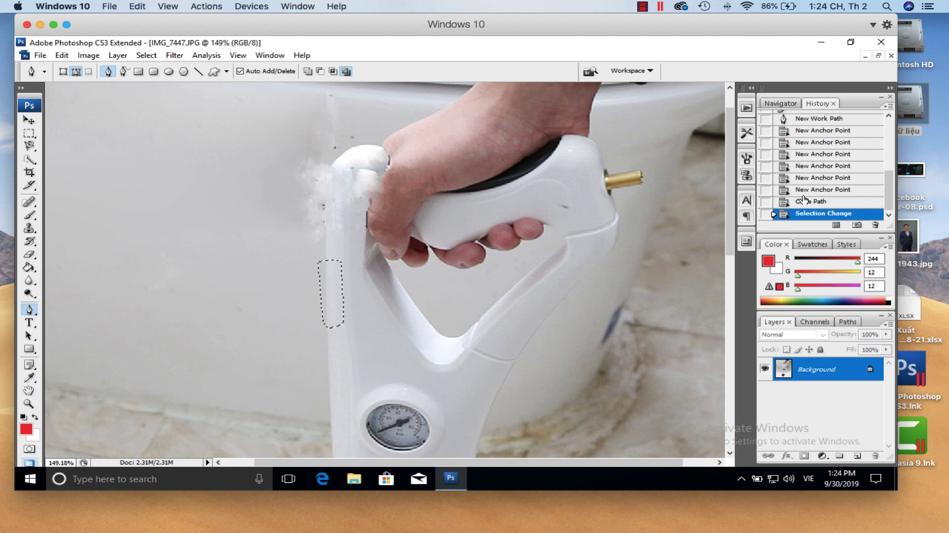
key("ctrl+c")
key("ctrl+v")
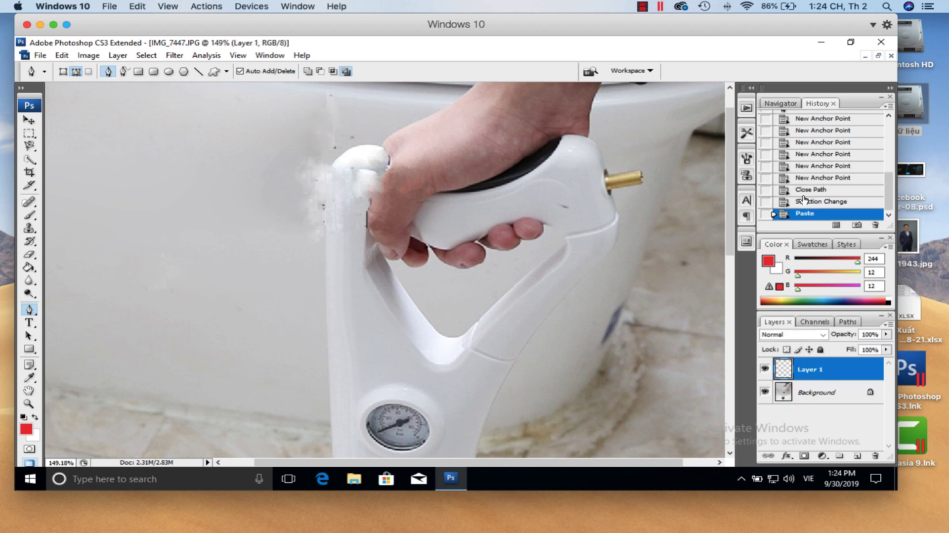
key("ctrl+t")
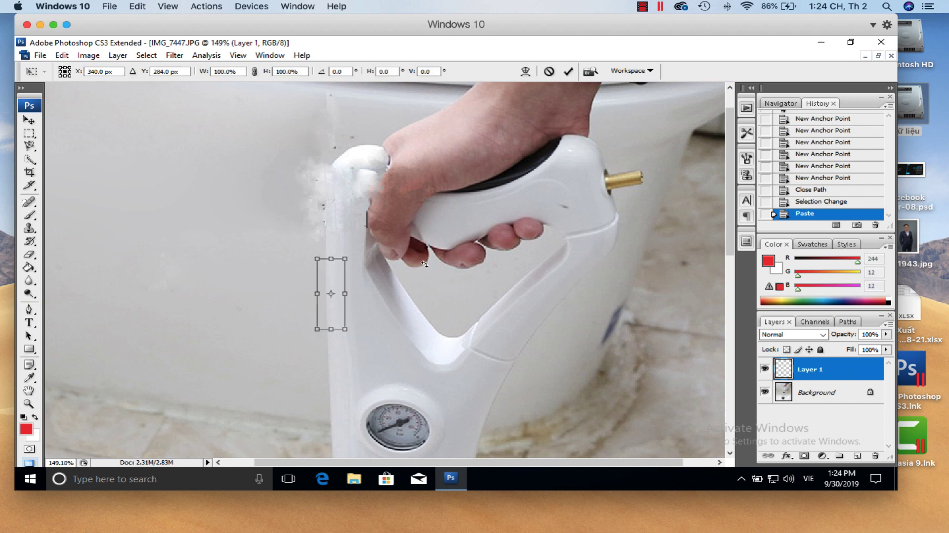
left_click_drag(332, 284, 331, 190)
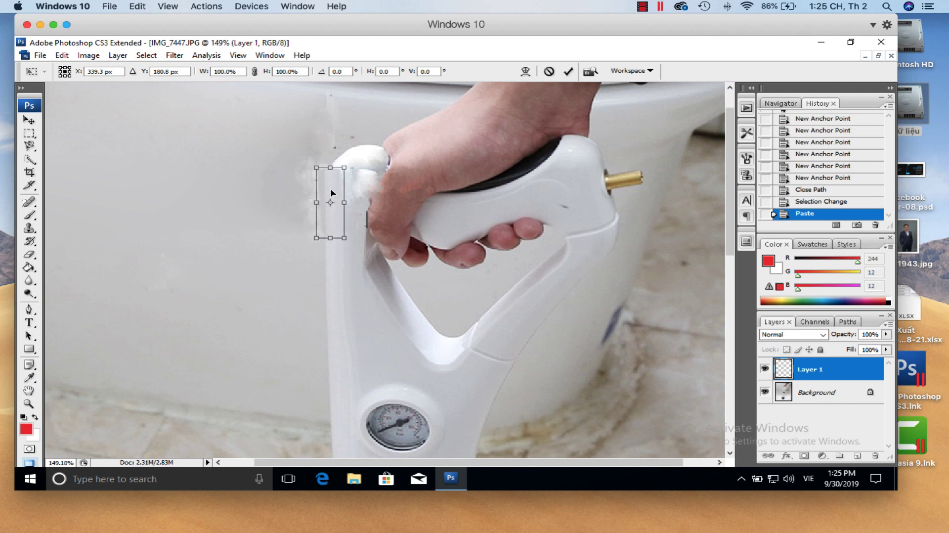
key("Return")
Step: Shift the patch down-right, duplicate it as Layer 1 copy, and nudge the copy up-right
key("p")
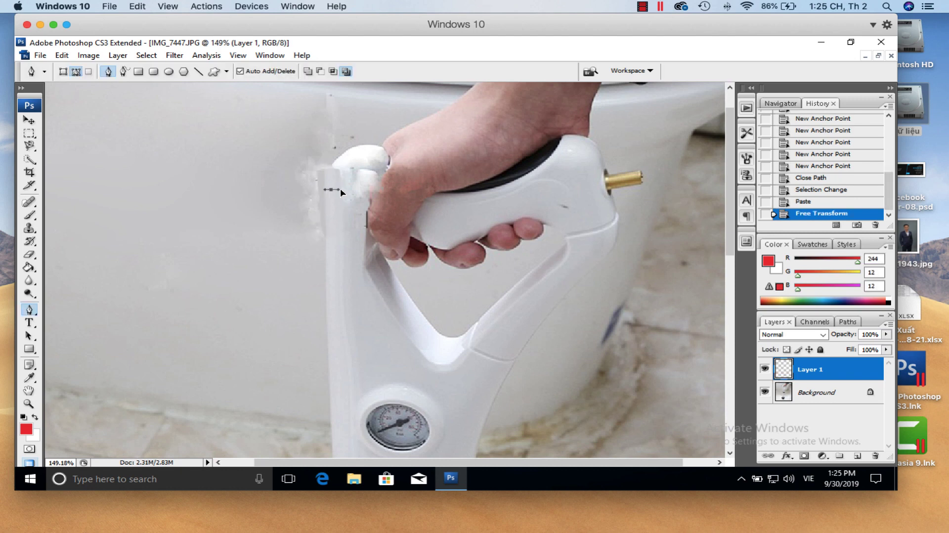
left_click(341, 193)
key("ctrl+z")
left_click(29, 120)
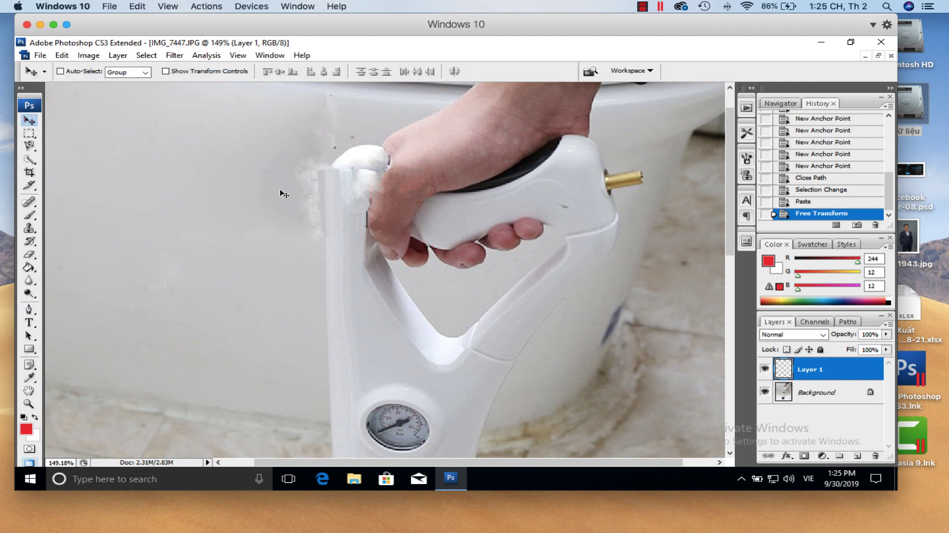
left_click_drag(330, 198, 336, 211)
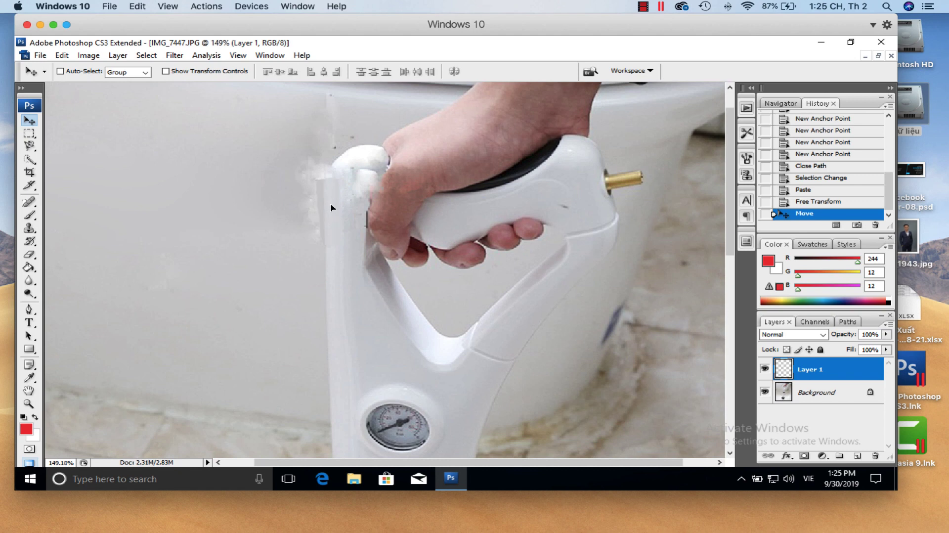
key("ctrl+j")
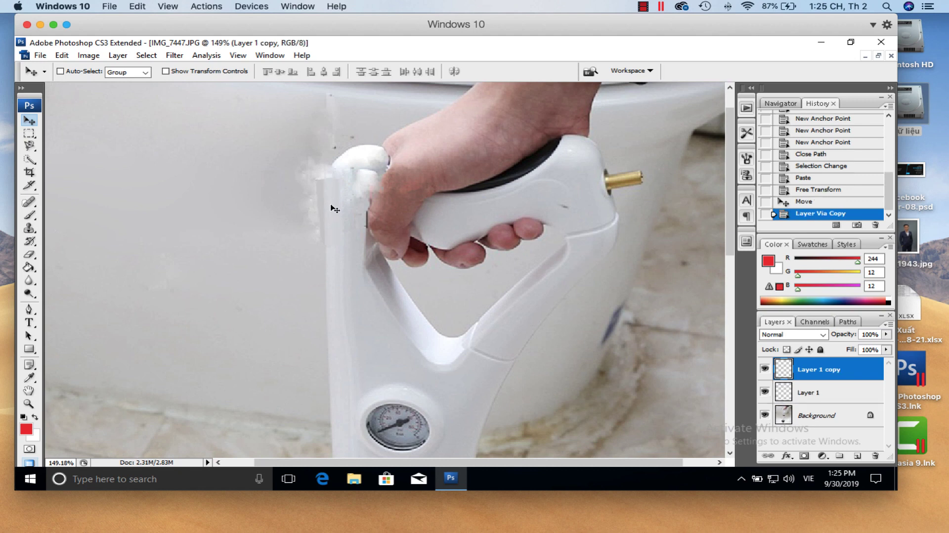
left_click_drag(335, 203, 341, 193)
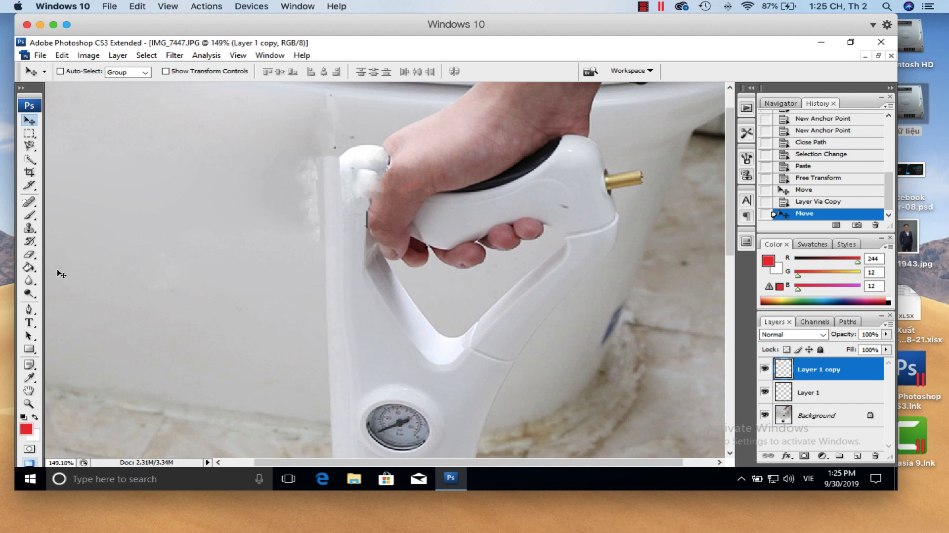
left_click(29, 310)
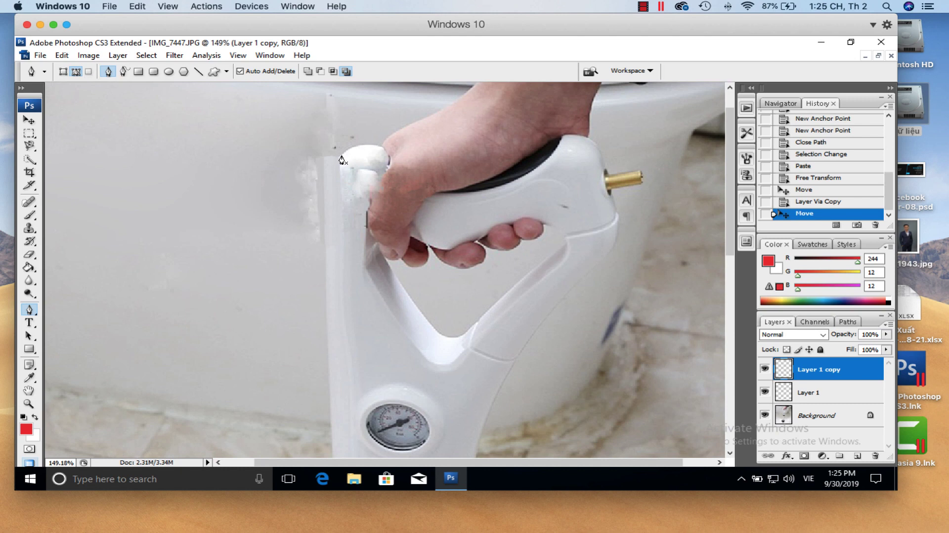
Step: Trace a curved Pen path along the handle's left edge near the top
left_click(341, 155)
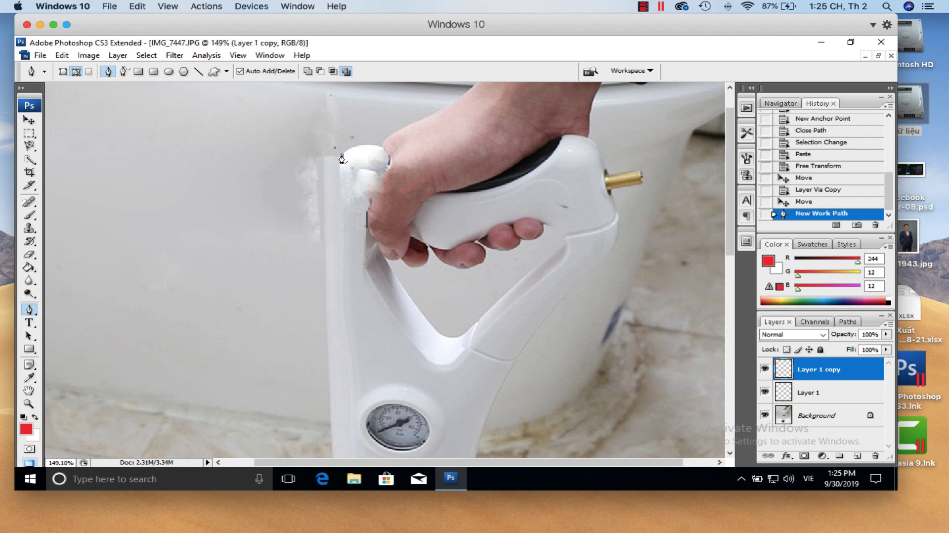
left_click(319, 196)
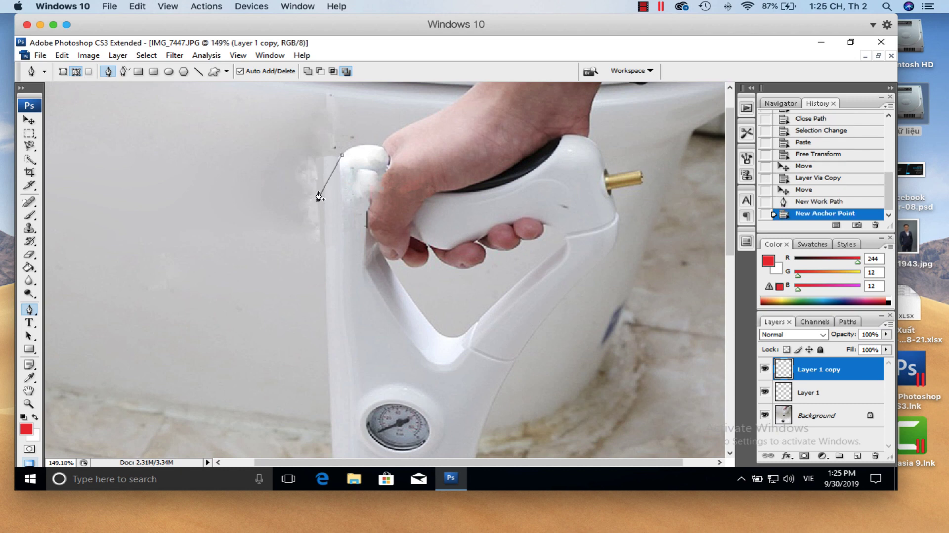
right_click(330, 176)
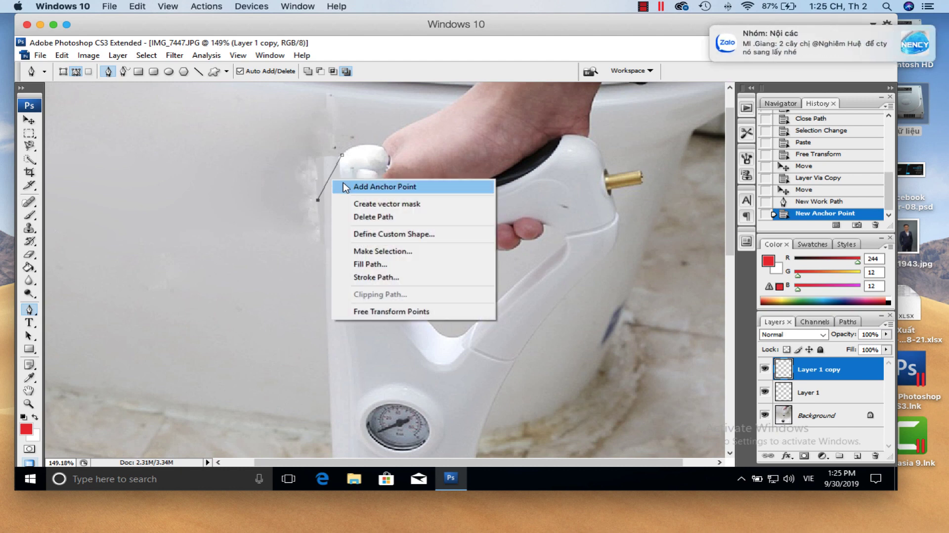
left_click(344, 187)
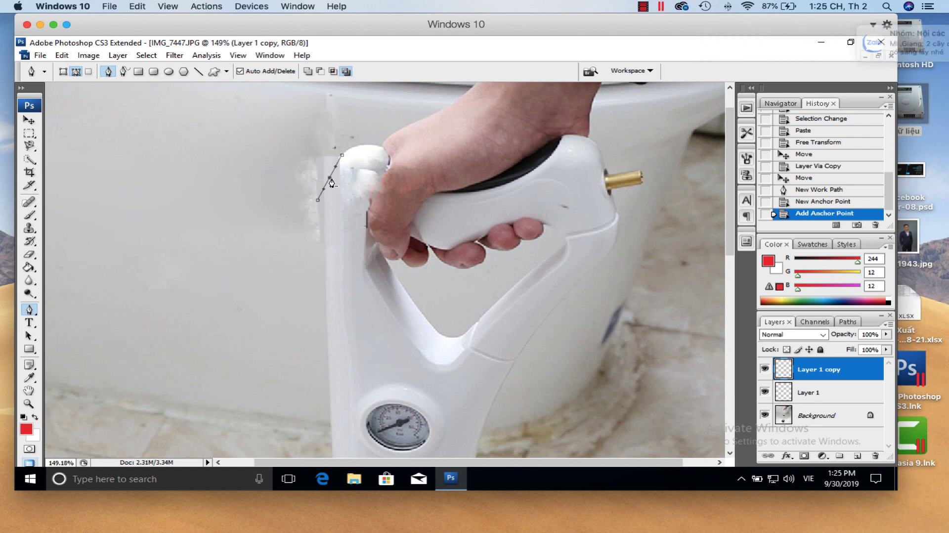
left_click_drag(330, 181, 322, 186)
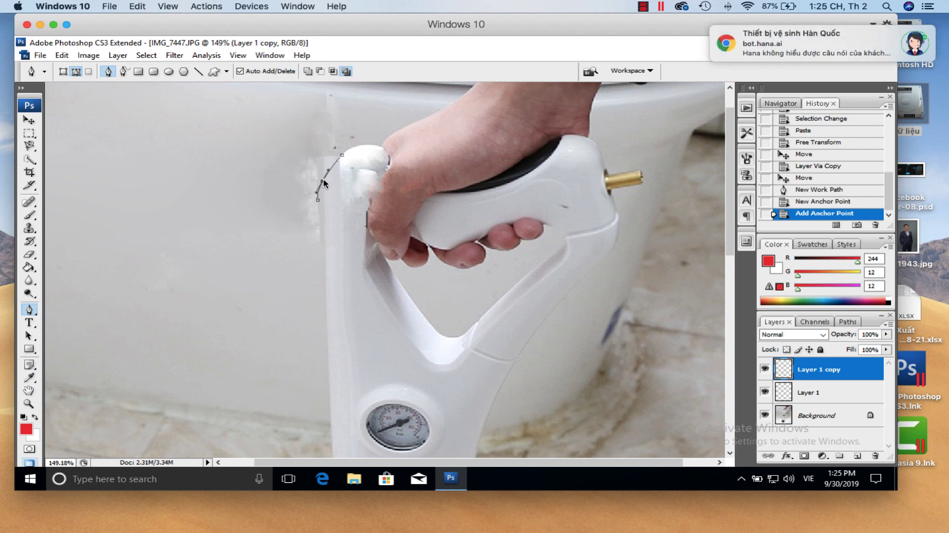
left_click_drag(324, 173, 327, 177)
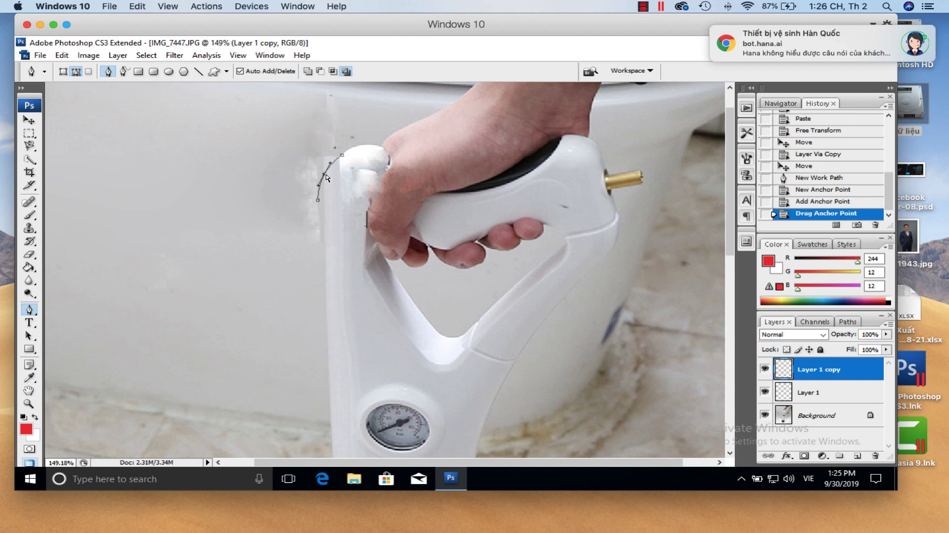
left_click_drag(318, 202, 322, 209)
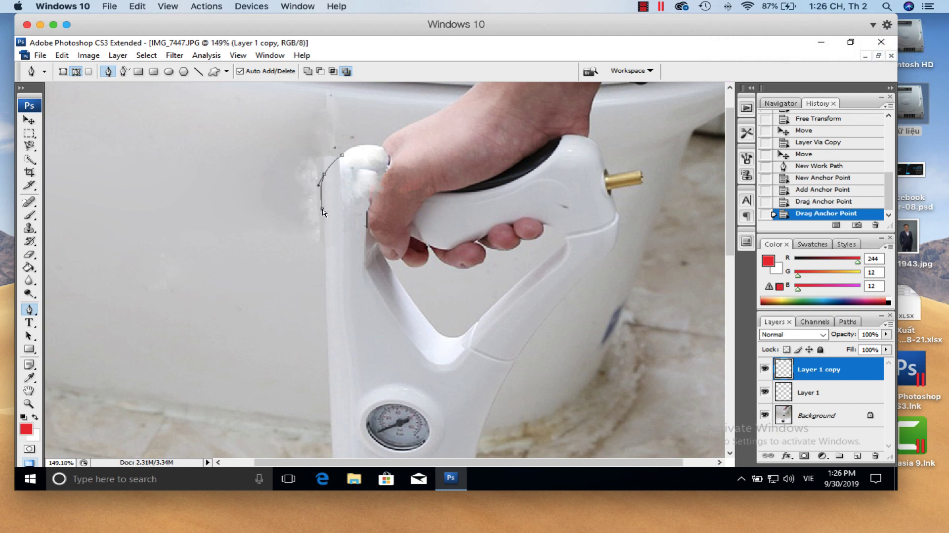
Step: Close the path around the stray patch, make it a selection, and cut it away
left_click(317, 221)
left_click(289, 205)
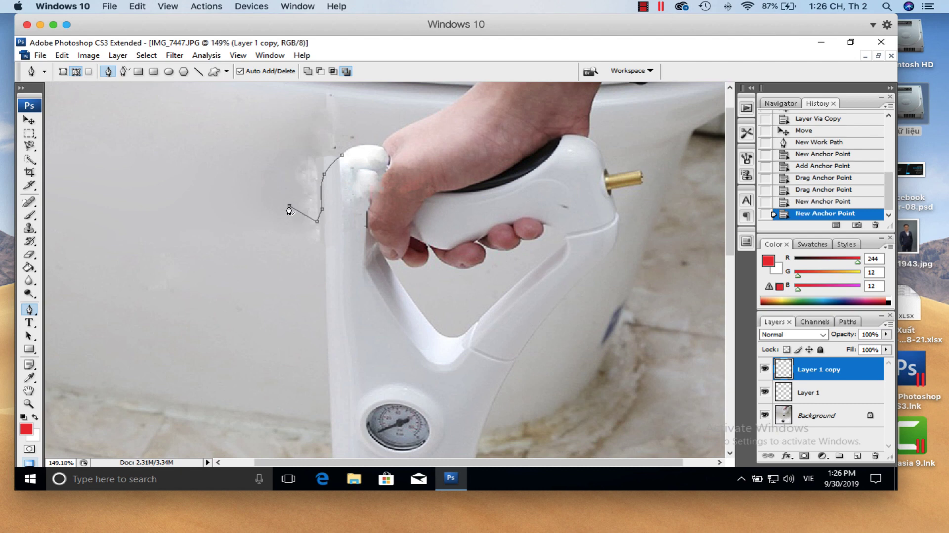
left_click(285, 154)
left_click(317, 142)
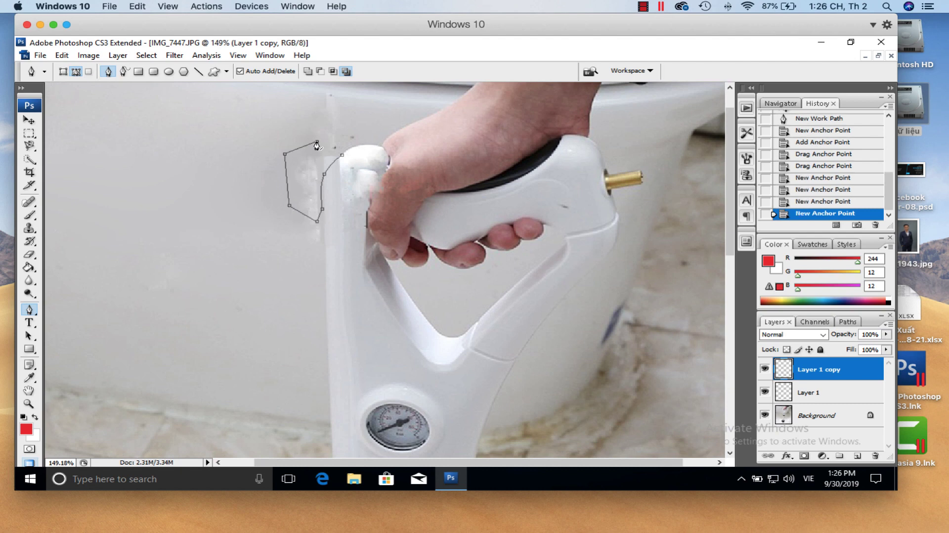
left_click(343, 157)
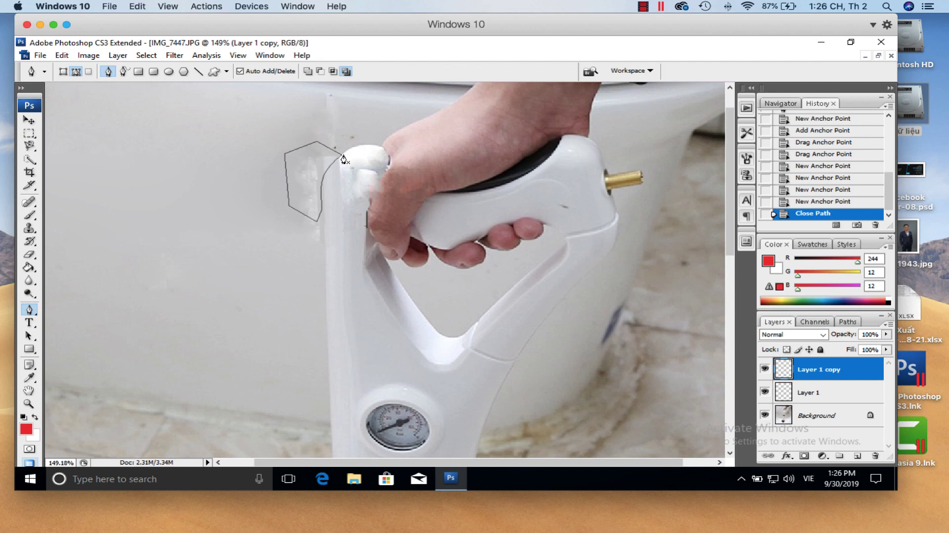
key("ctrl+Return")
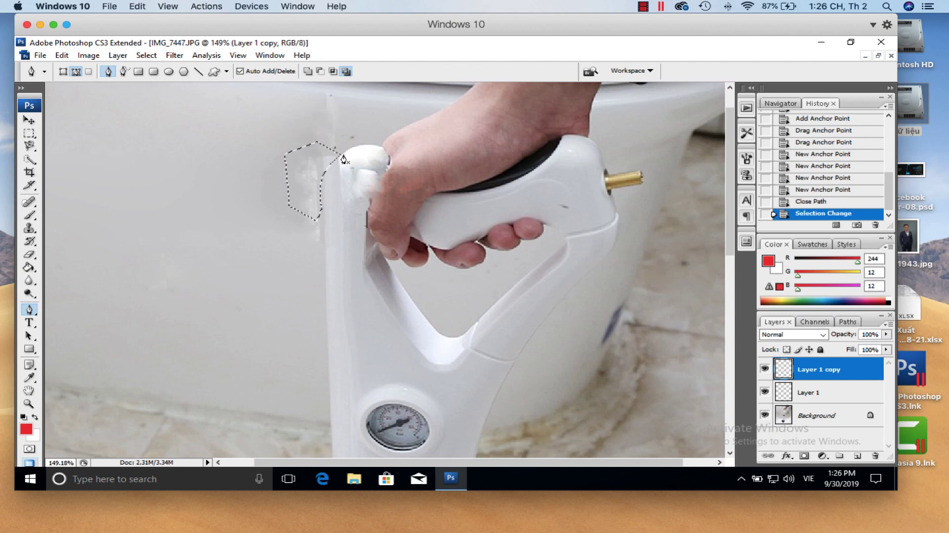
key("ctrl+x")
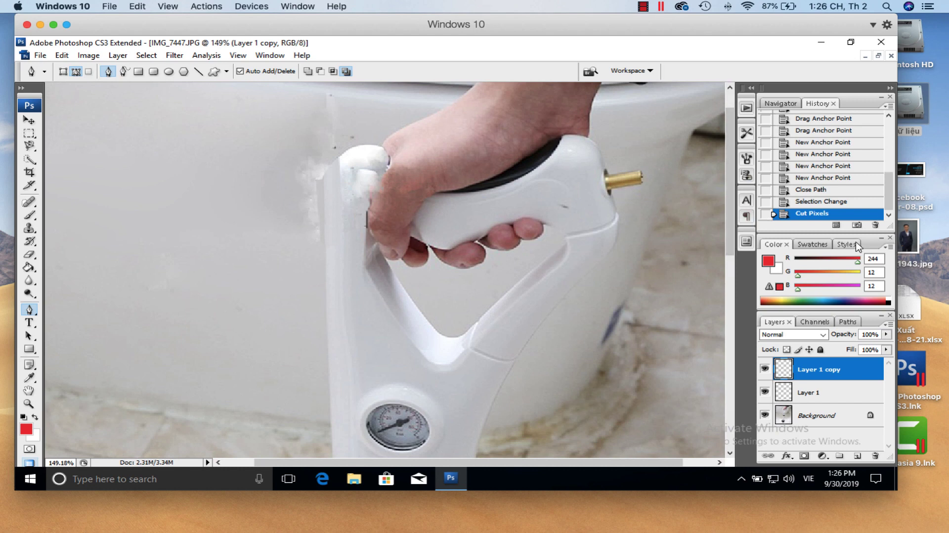
left_click(789, 105)
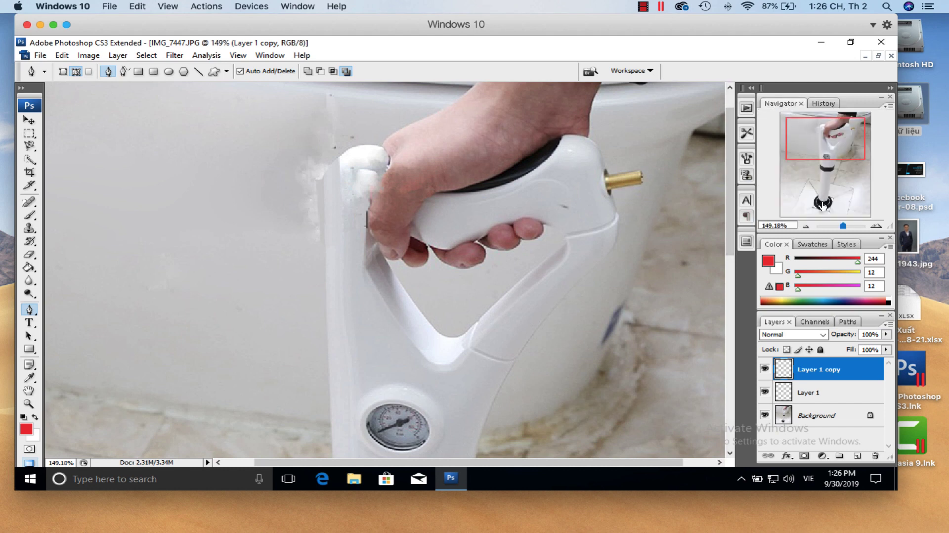
Step: View the photo at 100% zoom in the Navigator
left_click(842, 227)
scroll(842, 227, "down", 2)
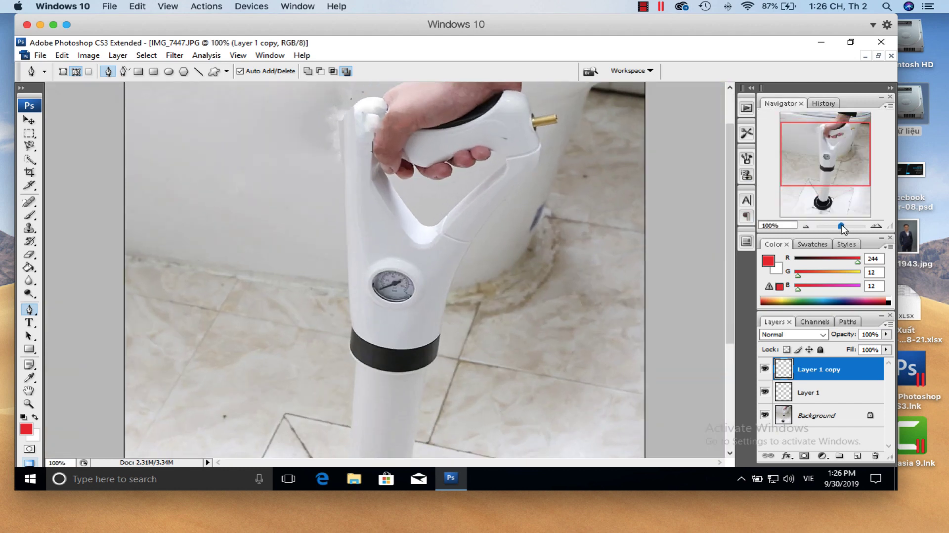
scroll(846, 148, "up", 2)
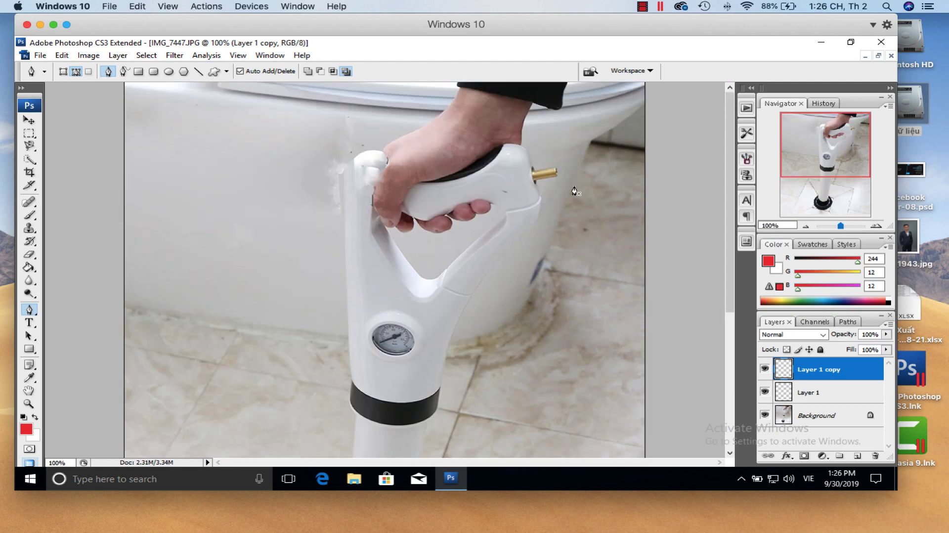
left_click(34, 134)
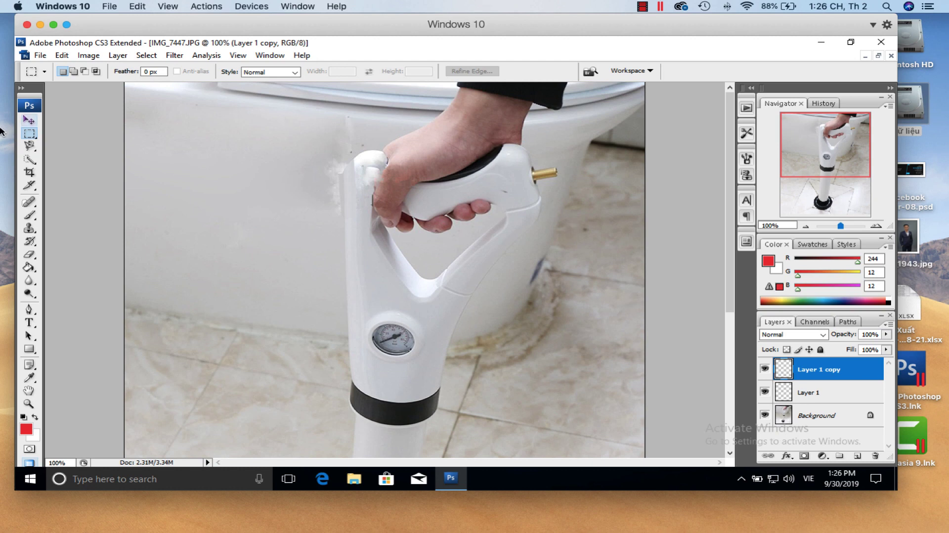
Step: Type the red 24 pt Terminal name text on the wall above the handle and nudge it
left_click(31, 326)
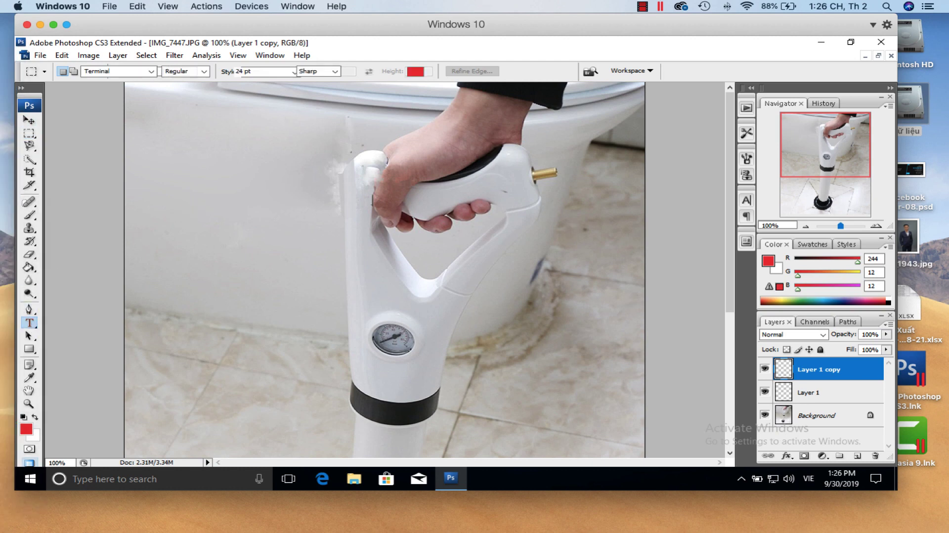
left_click(270, 183)
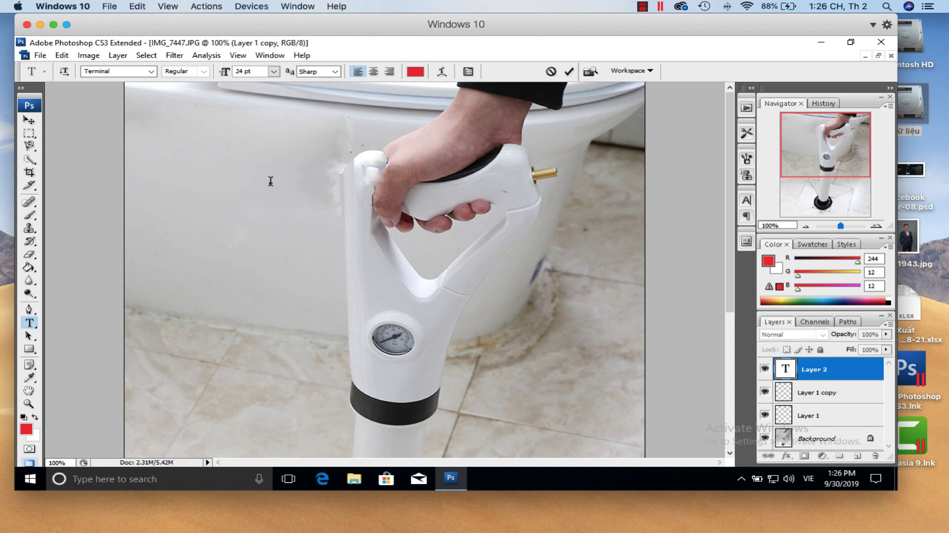
type("VUONG")
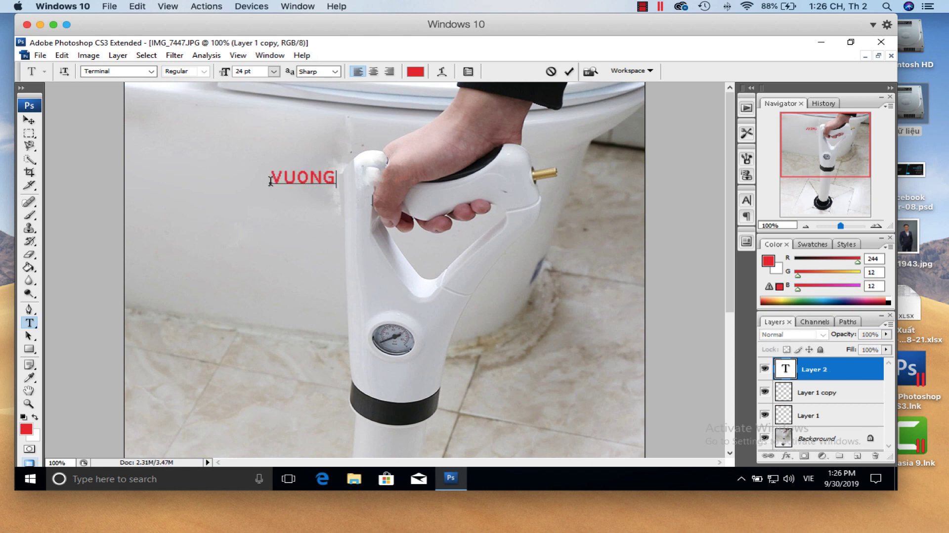
type("WN")
key("BackSpace")
key("BackSpace")
type("NENCY")
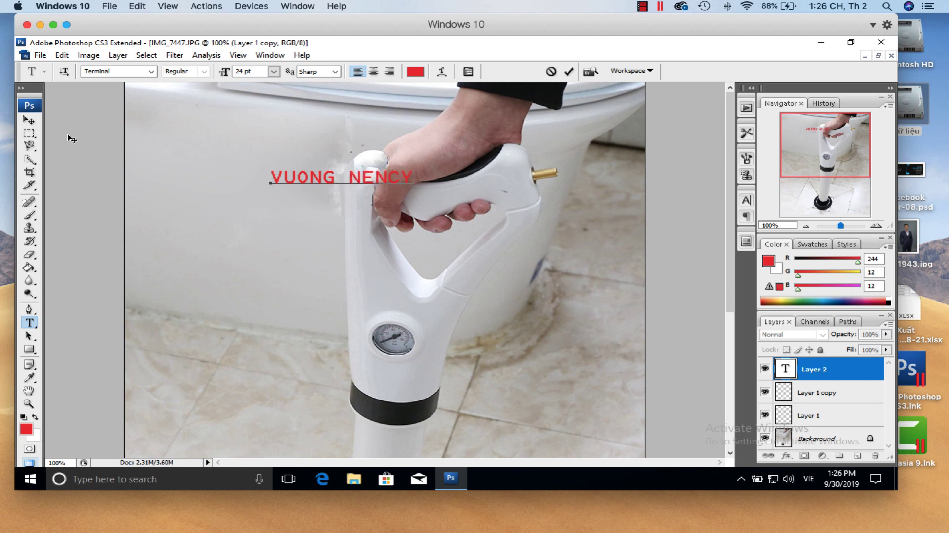
left_click(29, 121)
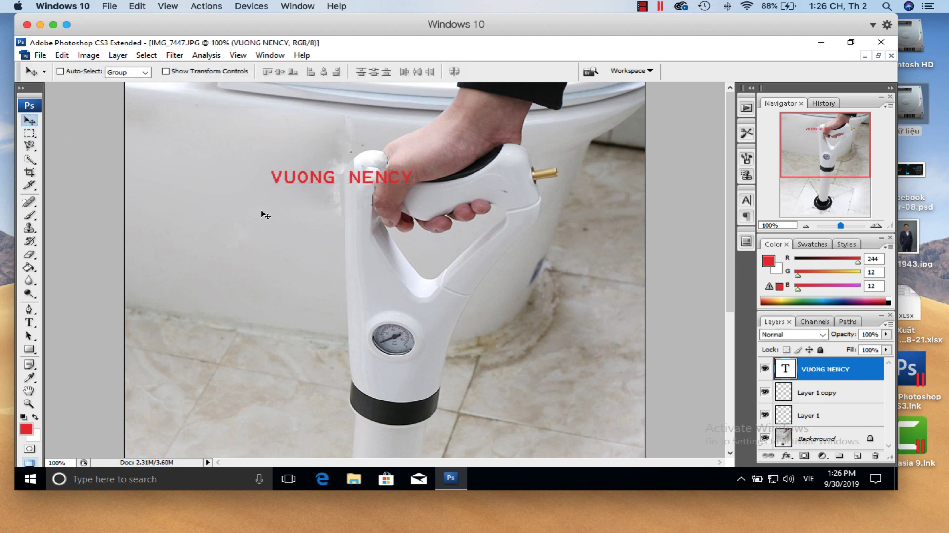
left_click_drag(313, 183, 314, 184)
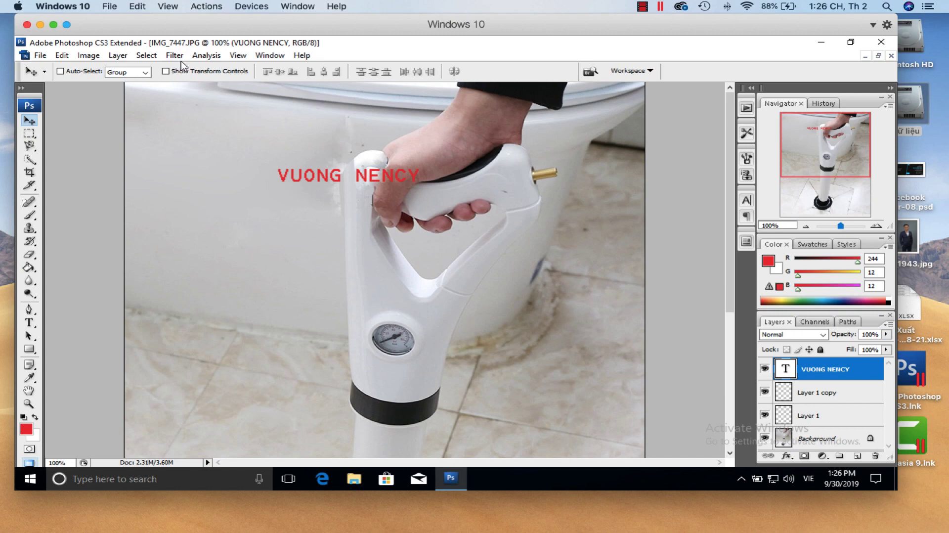
Step: Test Drop Shadow opacity and distance in Layer Style, then cancel the style
left_click(119, 56)
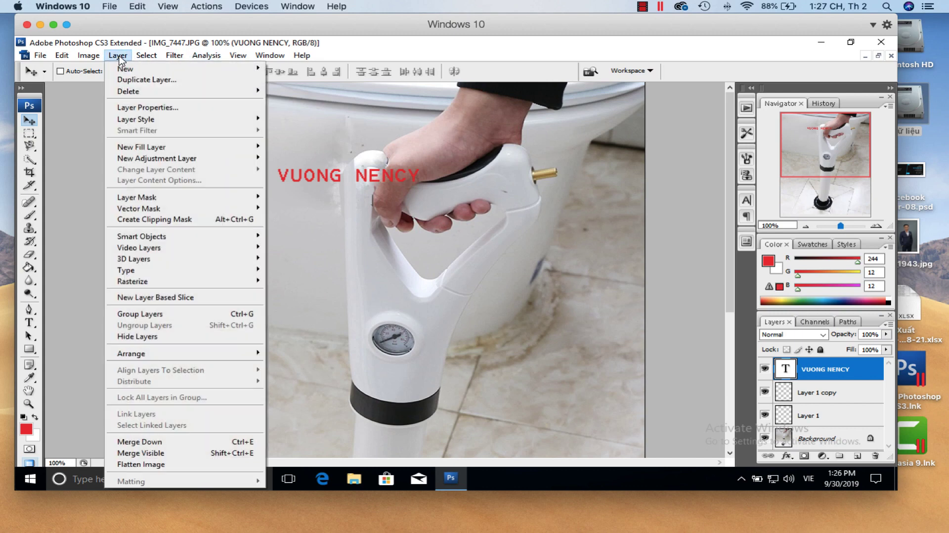
mouse_move(136, 119)
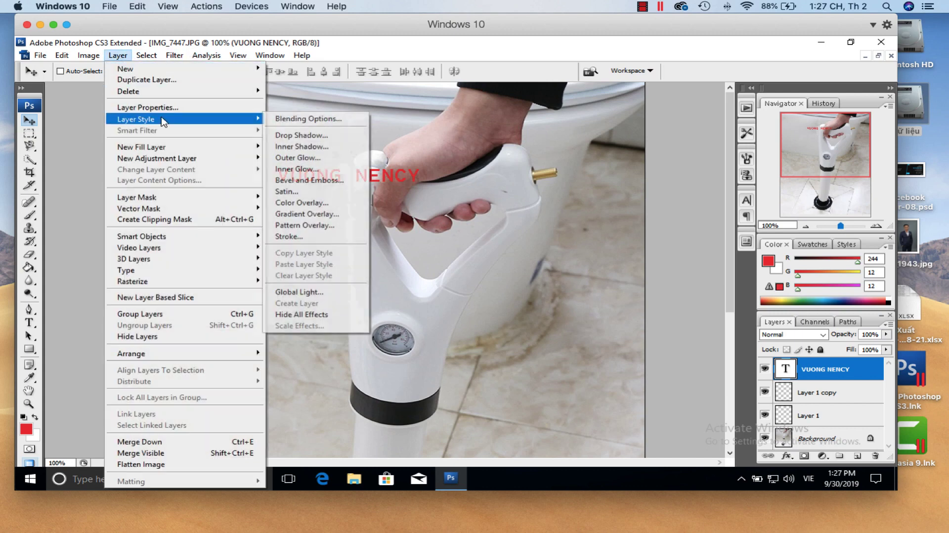
left_click(304, 135)
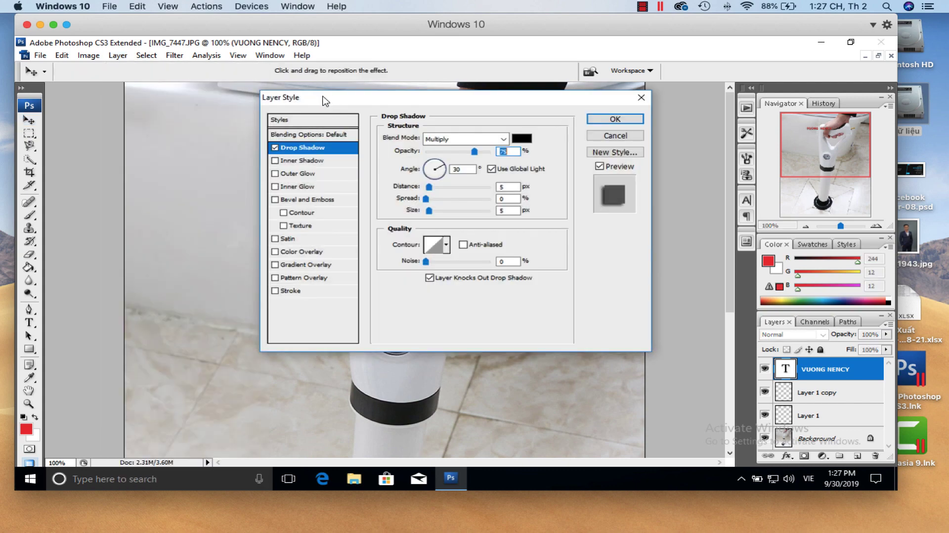
left_click_drag(325, 101, 546, 114)
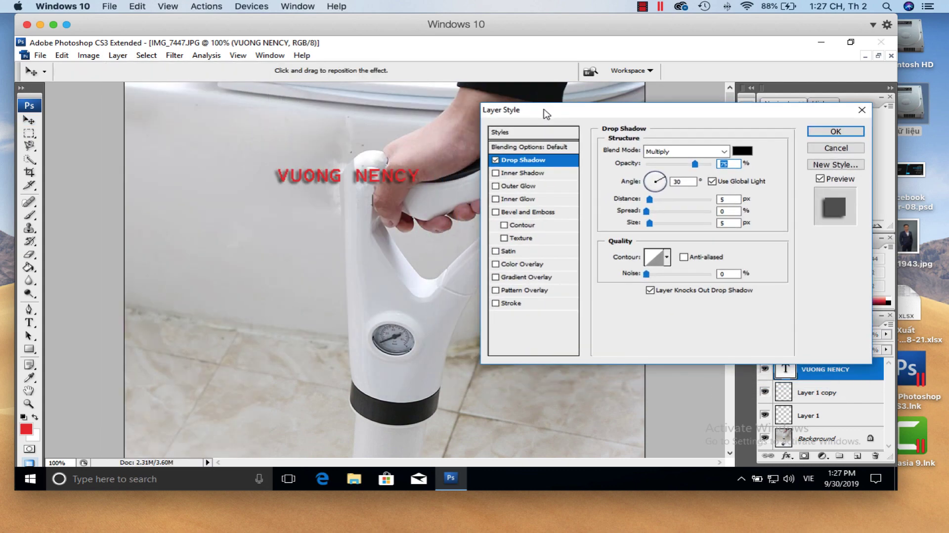
left_click(496, 161)
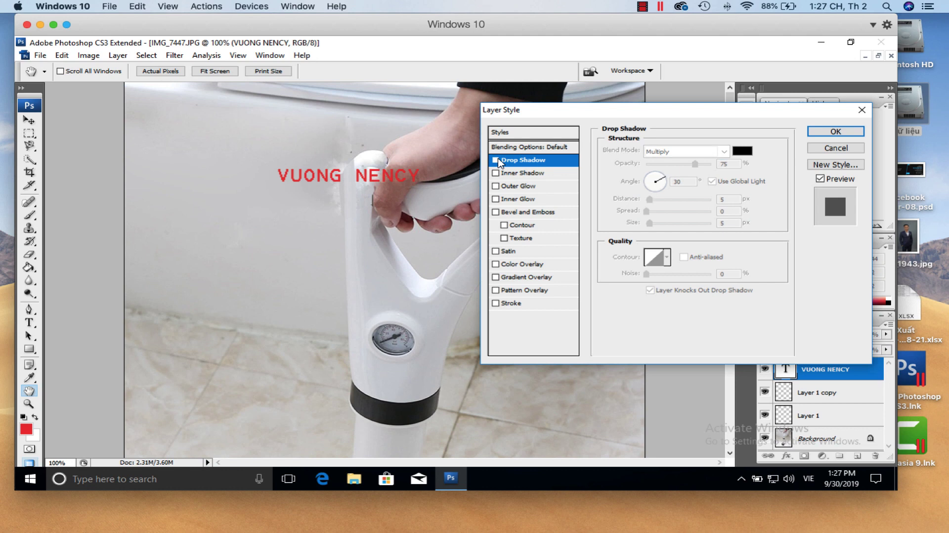
left_click(496, 161)
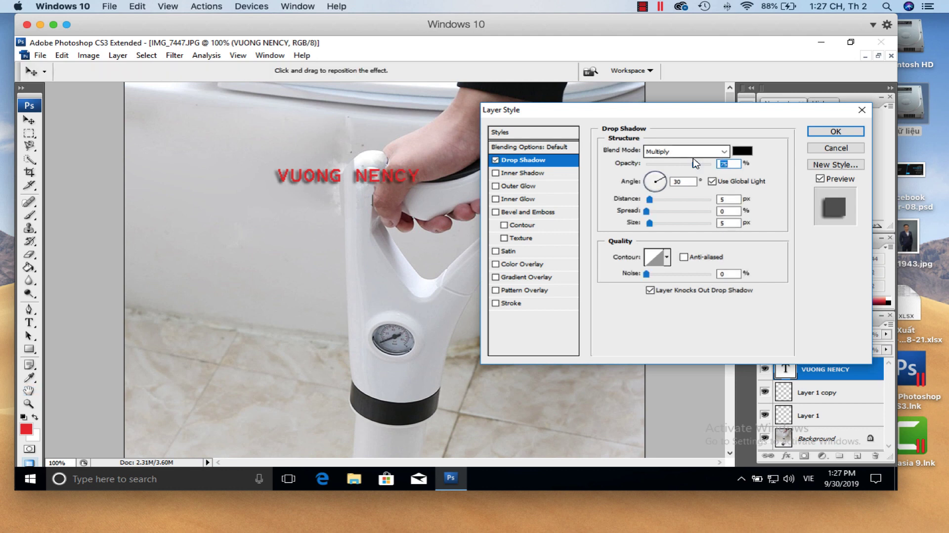
mouse_move(695, 163)
left_mouse_down()
mouse_move(654, 165)
mouse_move(676, 172)
mouse_move(629, 184)
left_mouse_up()
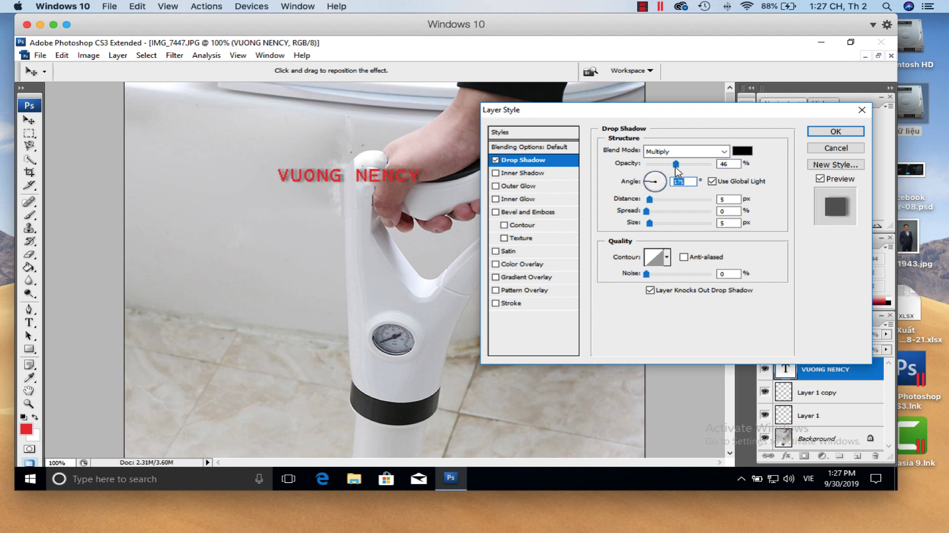
mouse_move(676, 164)
left_mouse_down()
mouse_move(642, 166)
mouse_move(709, 163)
left_mouse_up()
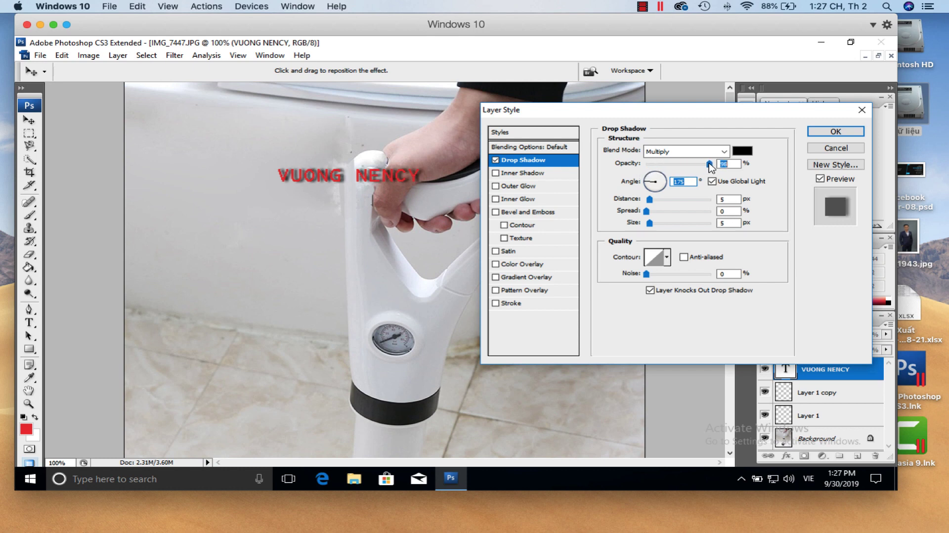
mouse_move(658, 197)
left_mouse_down()
mouse_move(707, 206)
mouse_move(669, 198)
left_mouse_up()
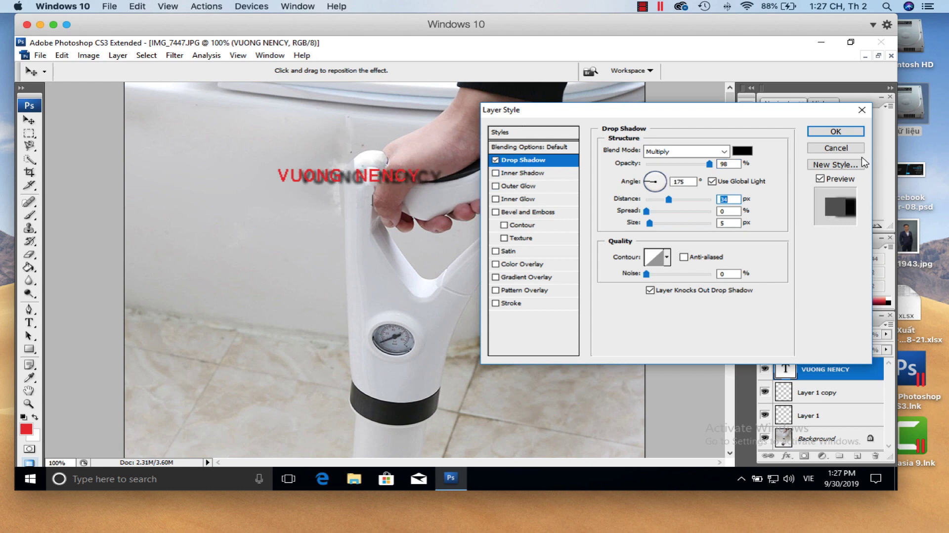
left_click(836, 147)
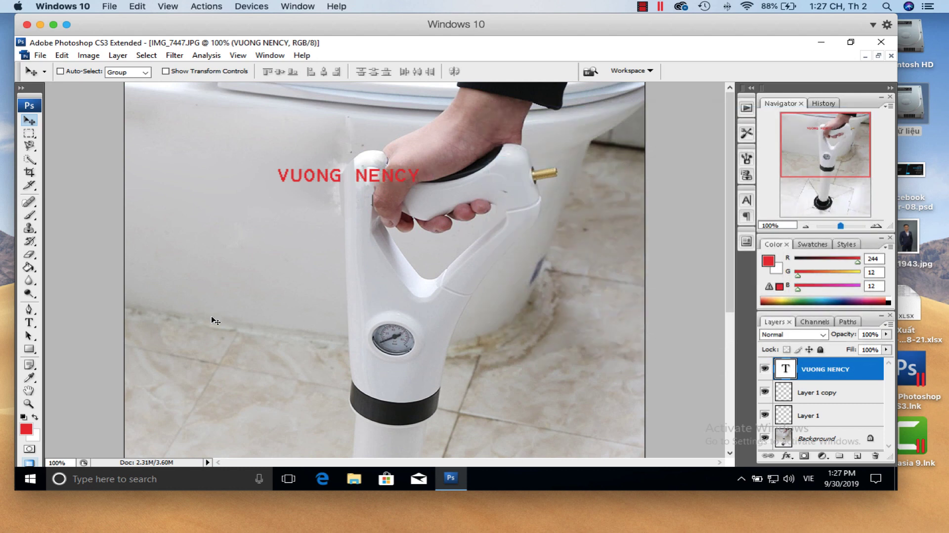
Step: Draw a trial wide rectangle band across the photo with the Rectangle Tool
left_click(30, 349)
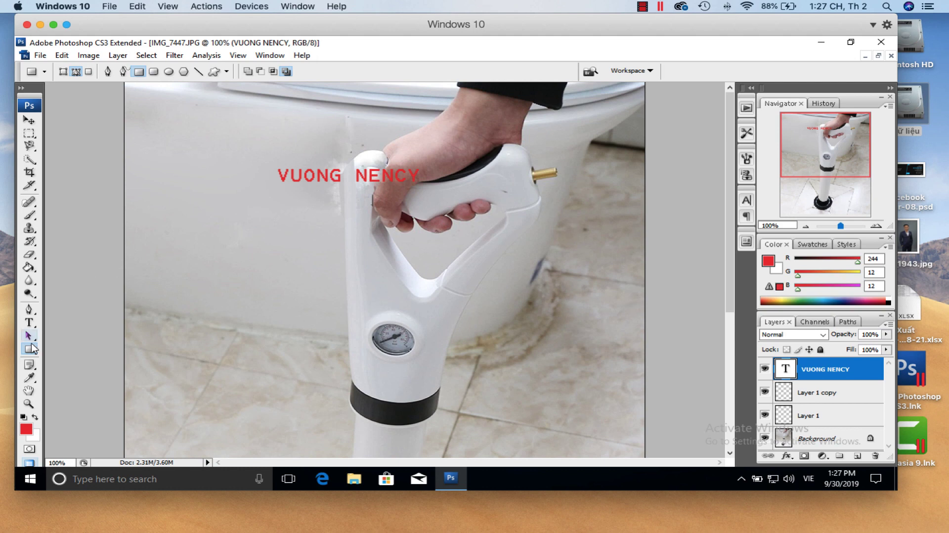
left_click(29, 352)
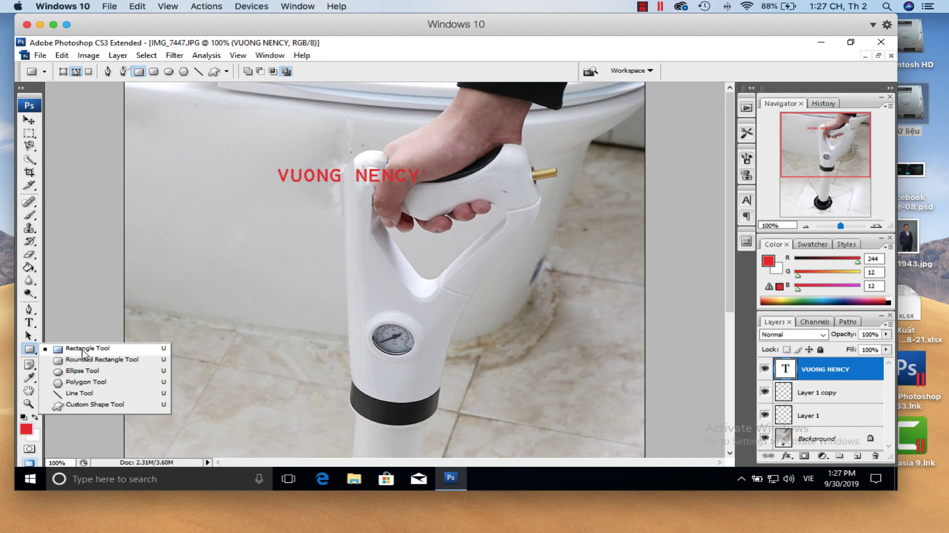
left_click(128, 349)
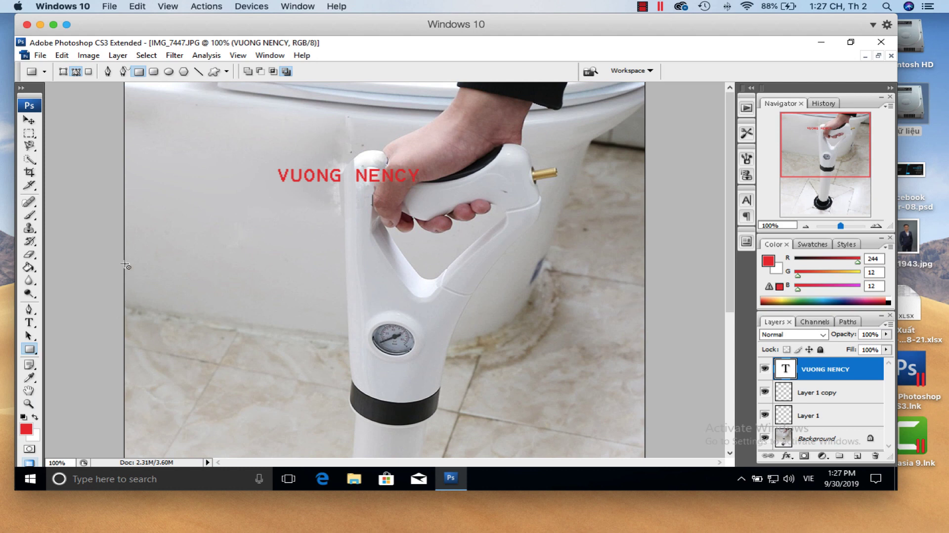
mouse_move(124, 256)
left_mouse_down()
mouse_move(548, 298)
mouse_move(644, 289)
left_mouse_up()
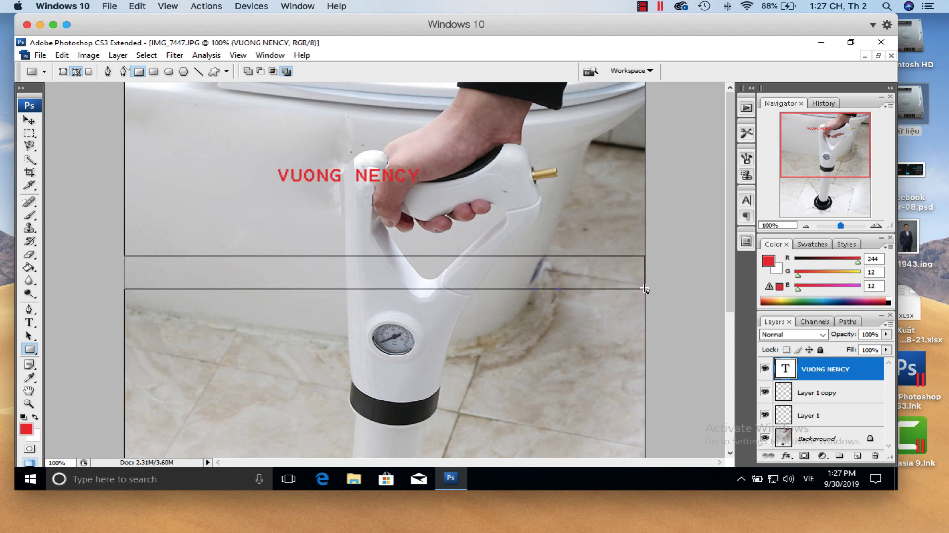
left_click_drag(645, 289, 644, 290)
Step: Draw a full-width Shape Layers bar below the caption and colour it blue #0c69f4
left_click(29, 351)
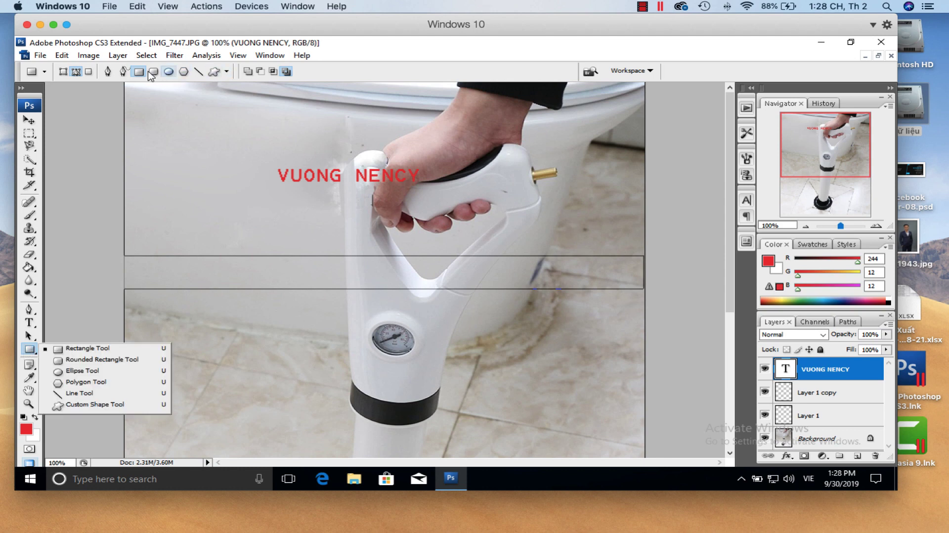
left_click(63, 72)
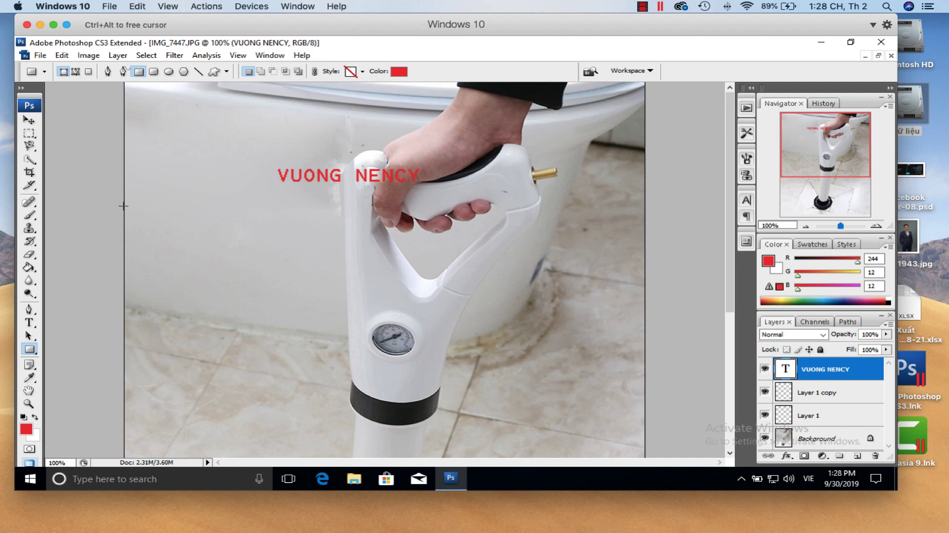
left_click_drag(124, 206, 652, 231)
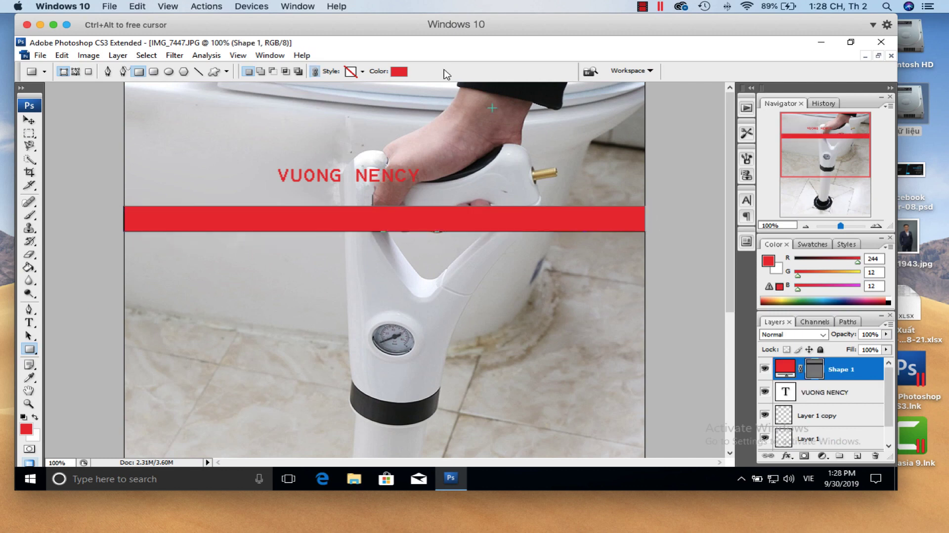
left_click(399, 73)
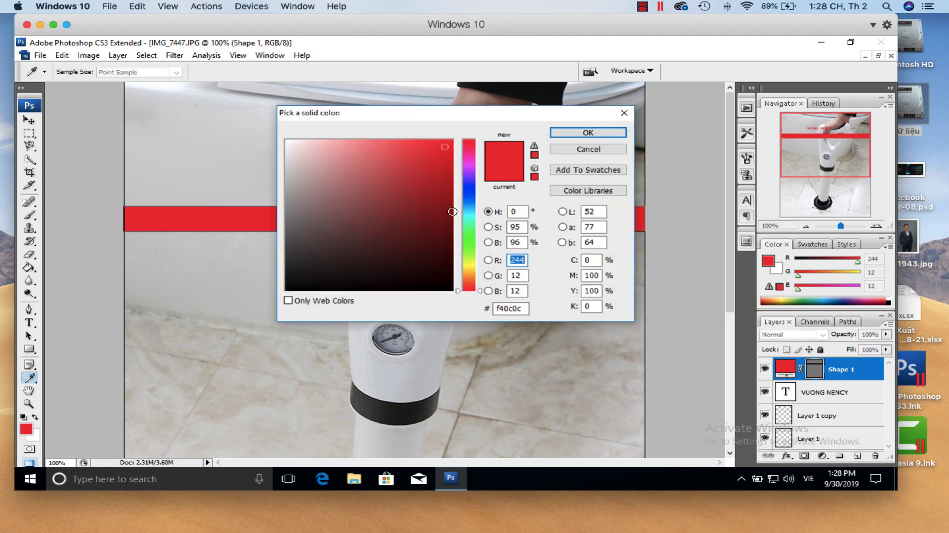
left_click(469, 200)
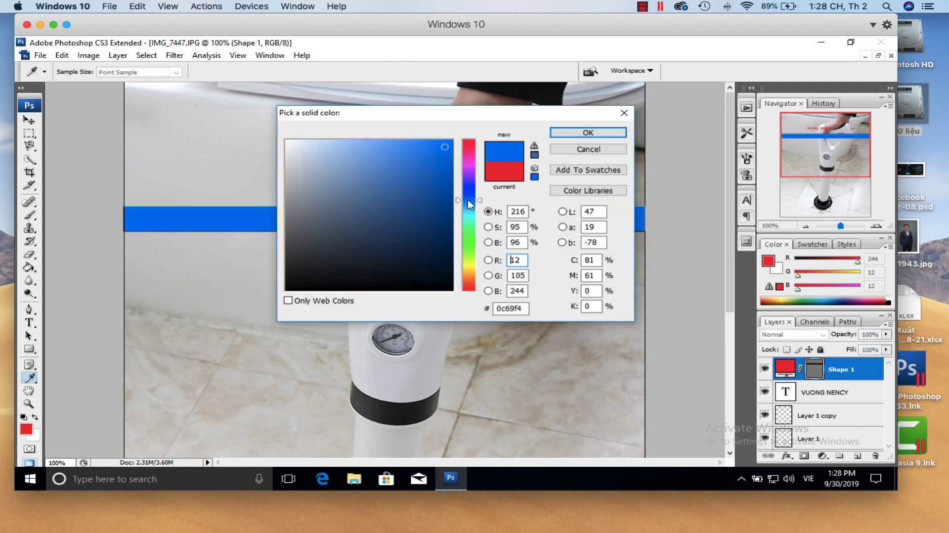
left_click(602, 135)
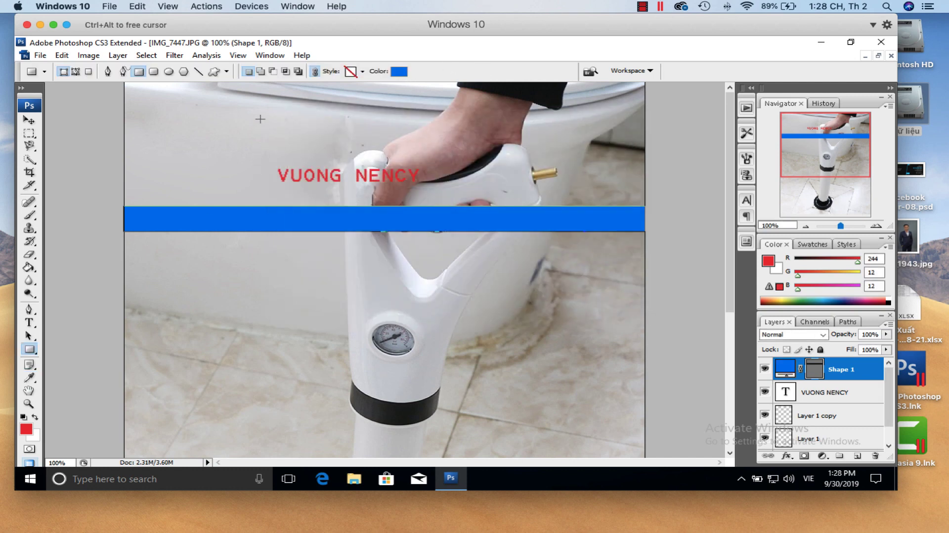
left_click(29, 322)
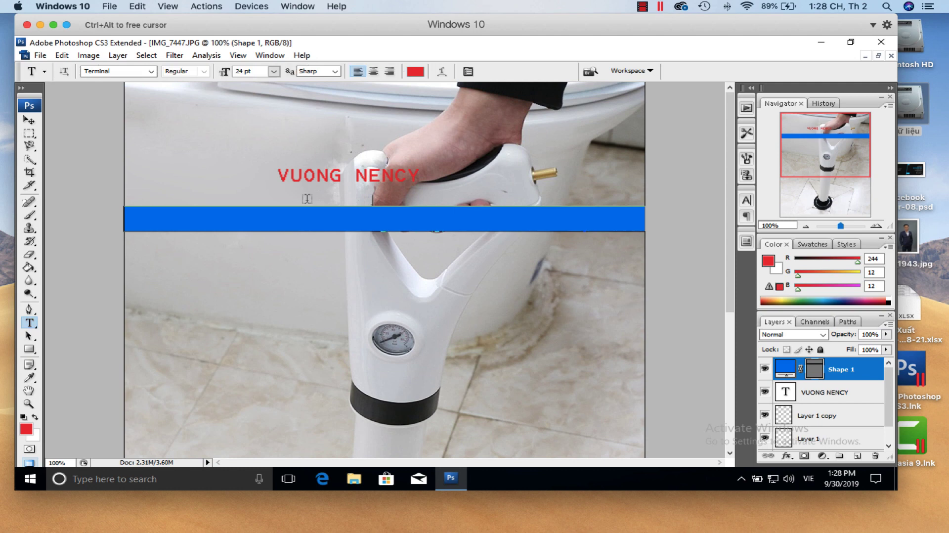
Step: Add the name text on the blue bar and colour it #faf6f6
left_click(255, 219)
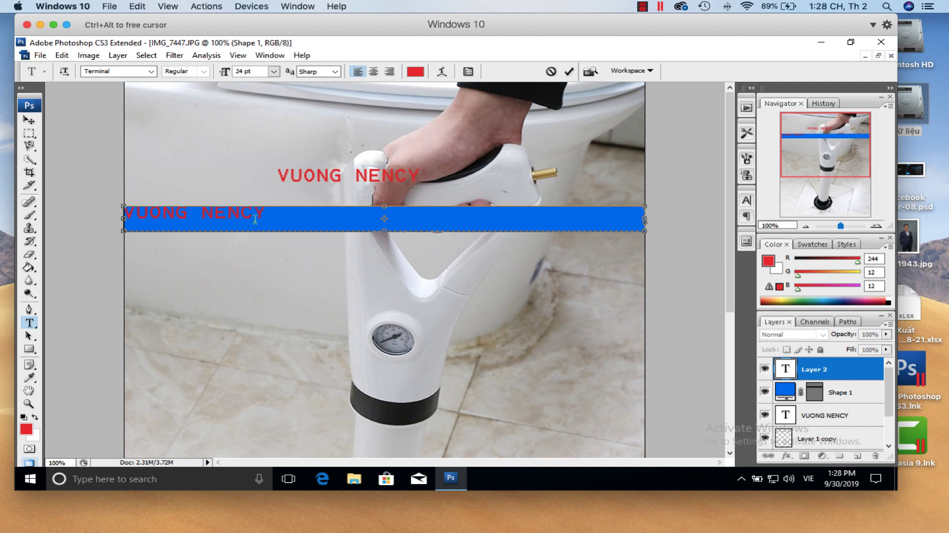
key("ctrl+a")
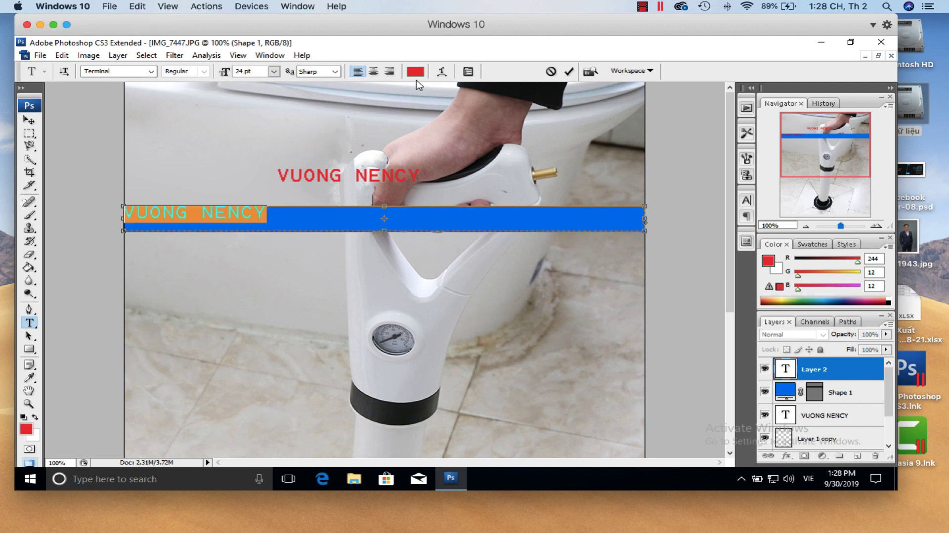
left_click(414, 73)
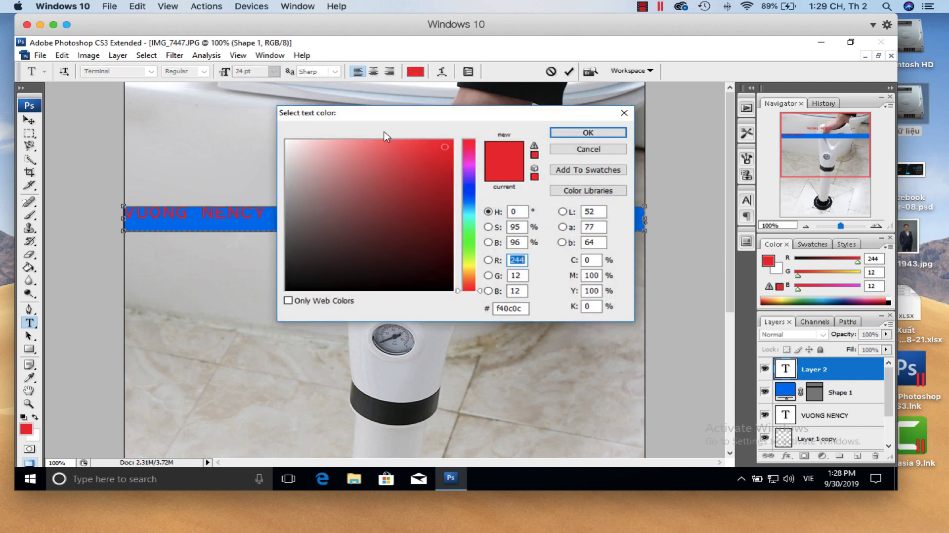
left_click(288, 143)
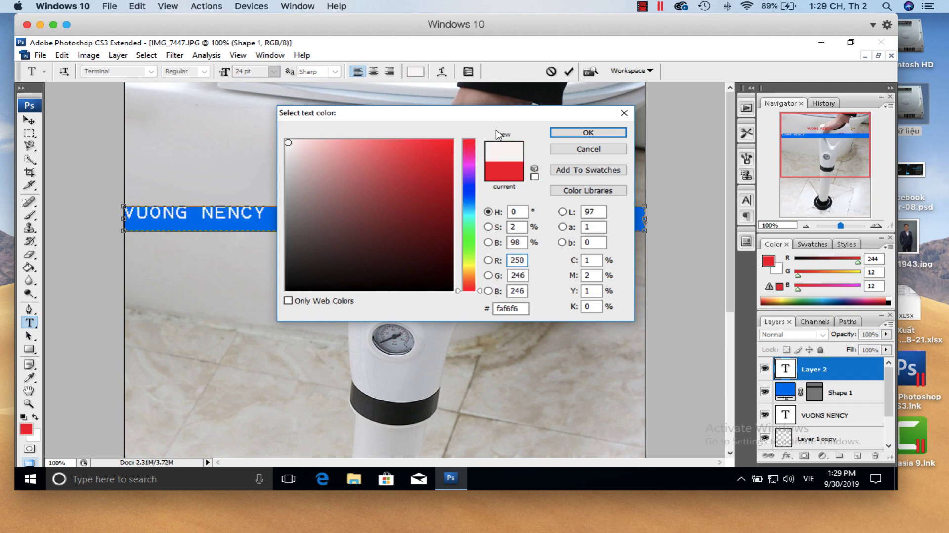
left_click(588, 133)
left_click(29, 120)
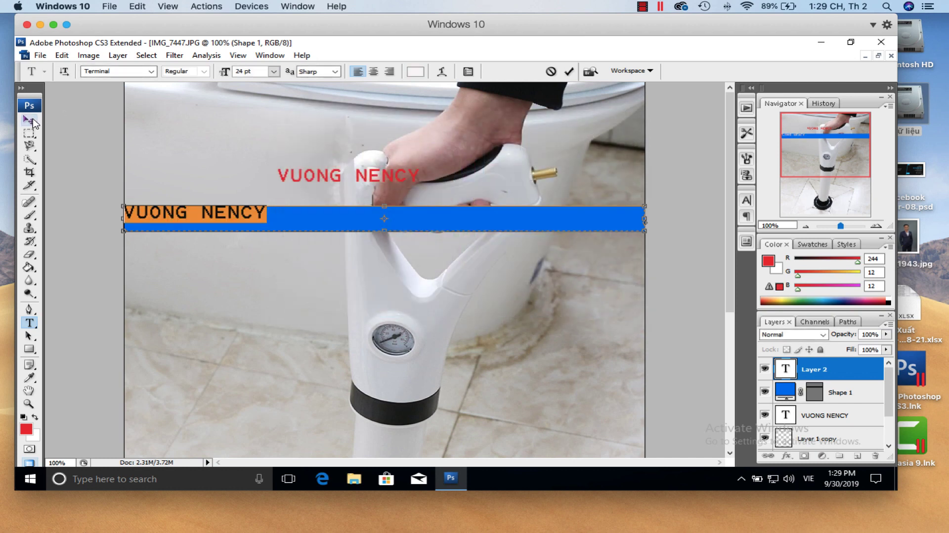
Step: Move the white text to the left end of the blue bar
left_click_drag(173, 214, 232, 216)
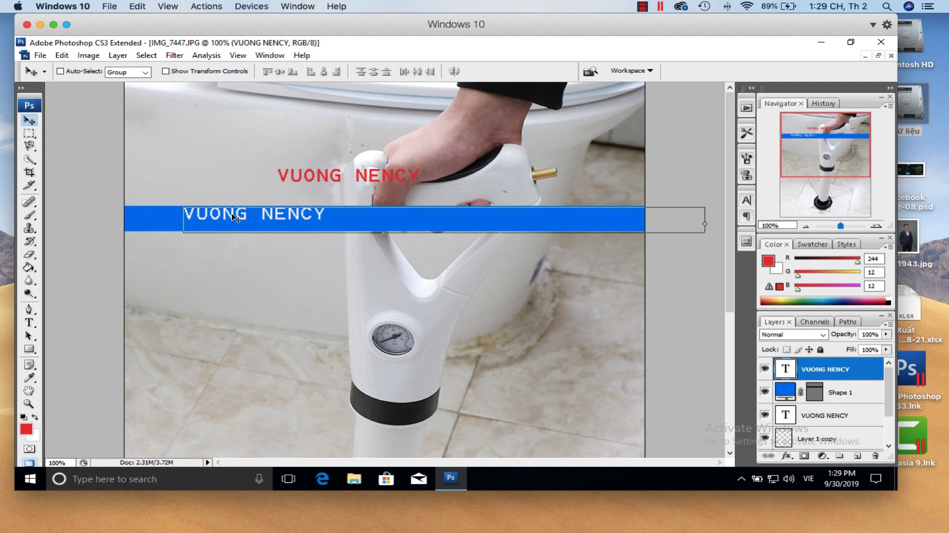
key("ctrl+z")
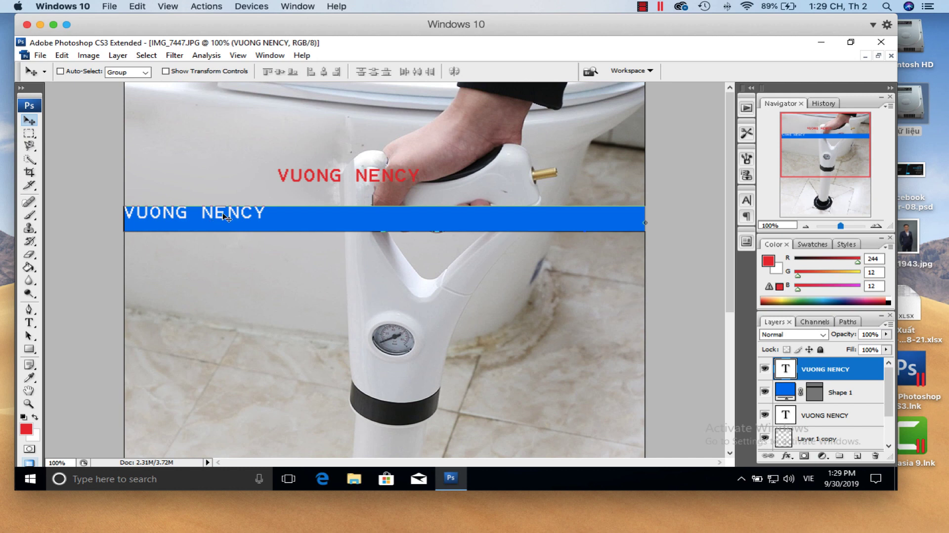
left_click_drag(227, 212, 424, 223)
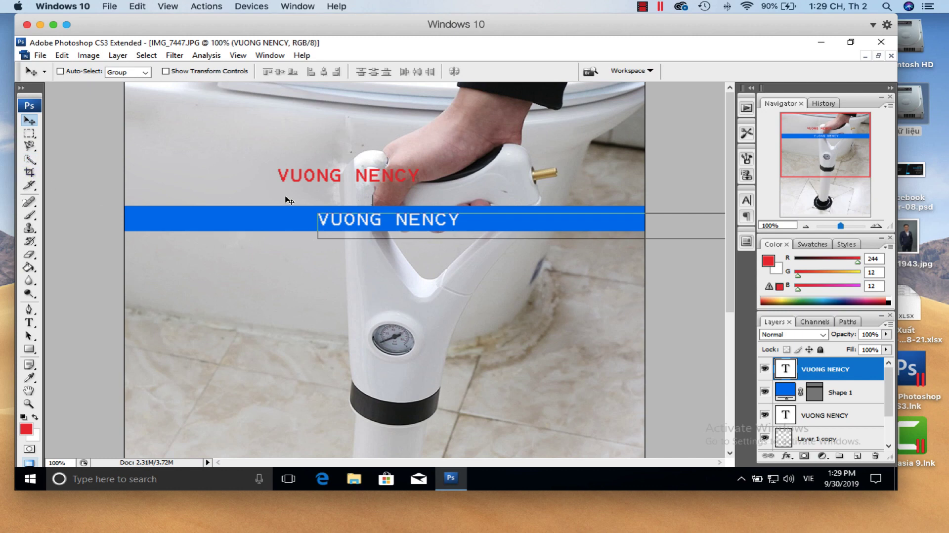
left_click_drag(369, 233, 182, 222)
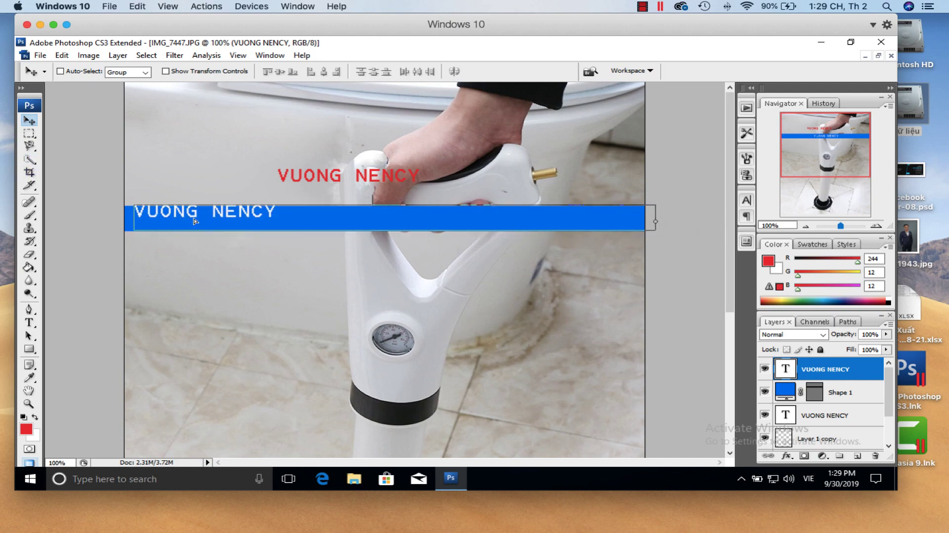
left_click(29, 322)
left_click(230, 219)
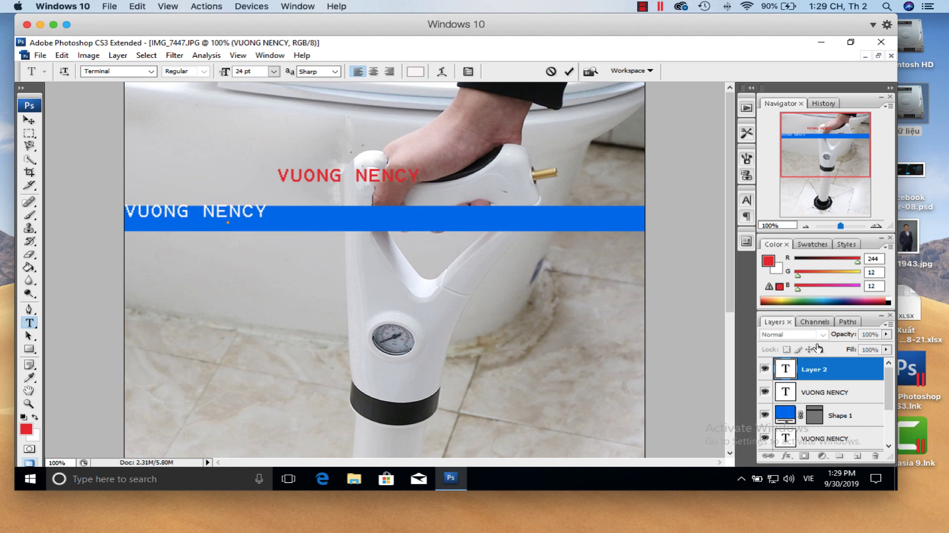
Step: Delete the leftover empty Layer 2
left_click(830, 370)
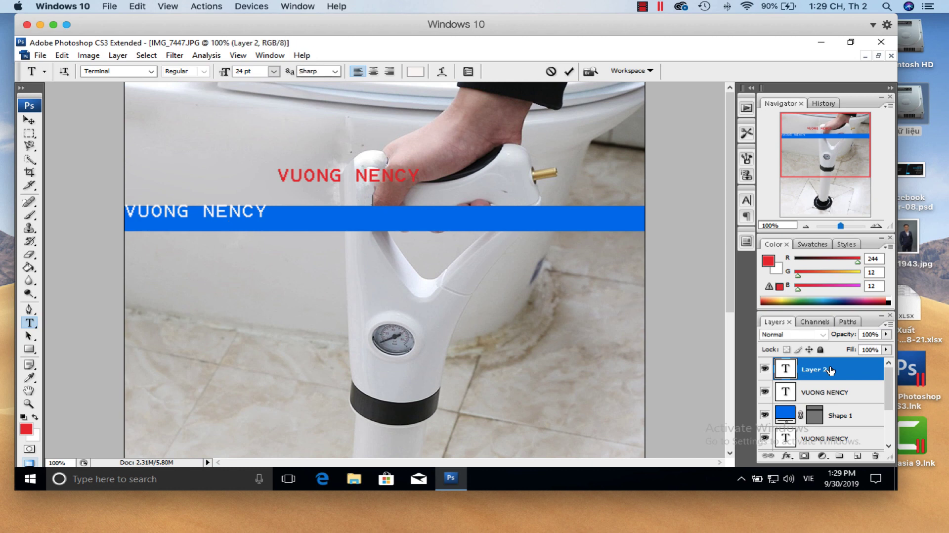
right_click(830, 369)
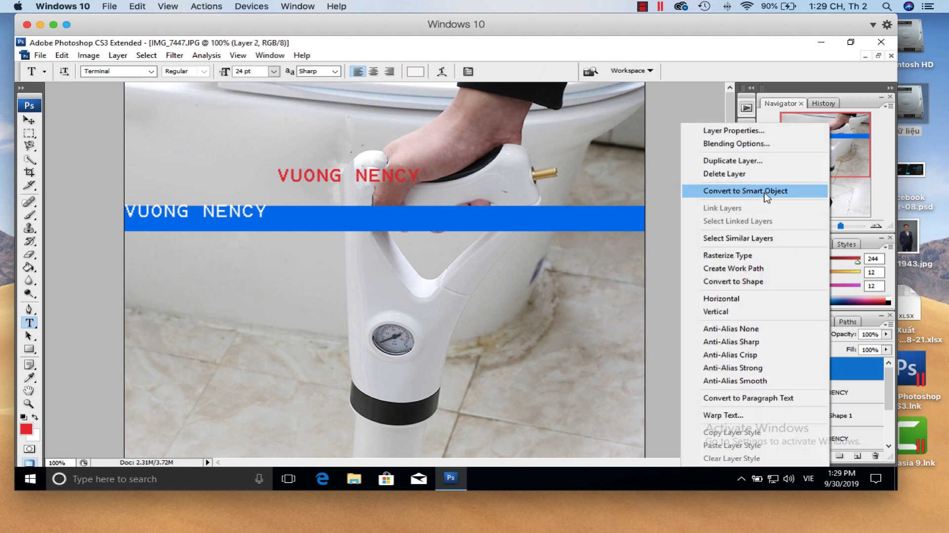
left_click(747, 174)
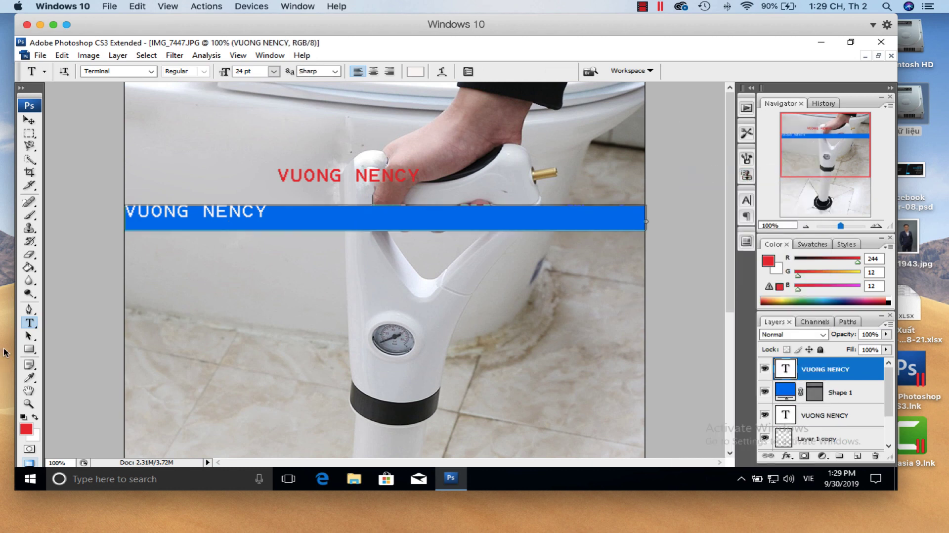
Step: Centre-align the white banner text and nudge the banner slightly lower
left_click(33, 322)
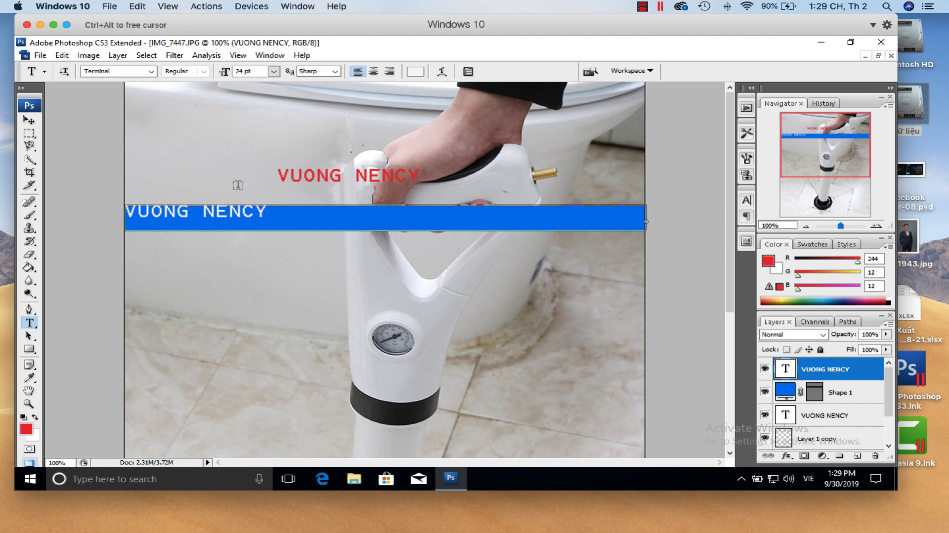
left_click(158, 212)
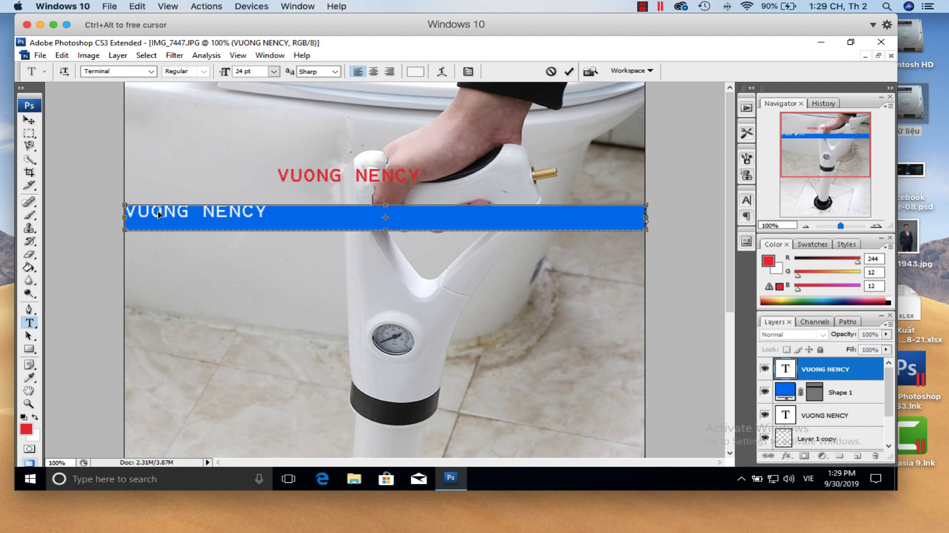
key("ctrl+a")
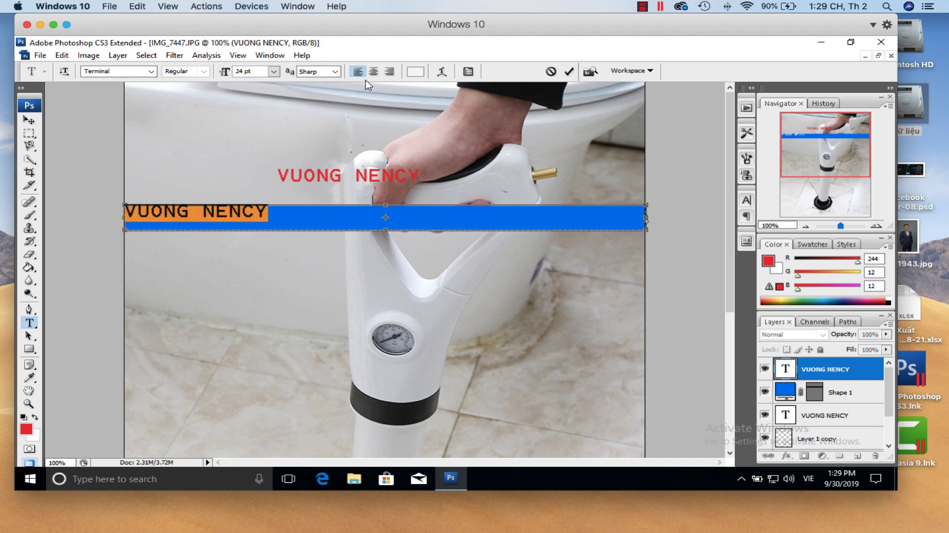
left_click(374, 72)
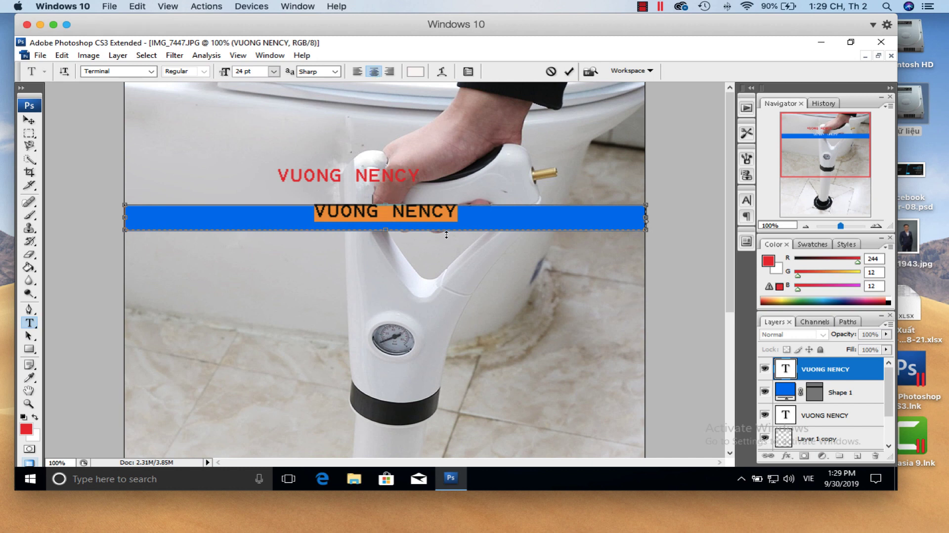
left_click(30, 123)
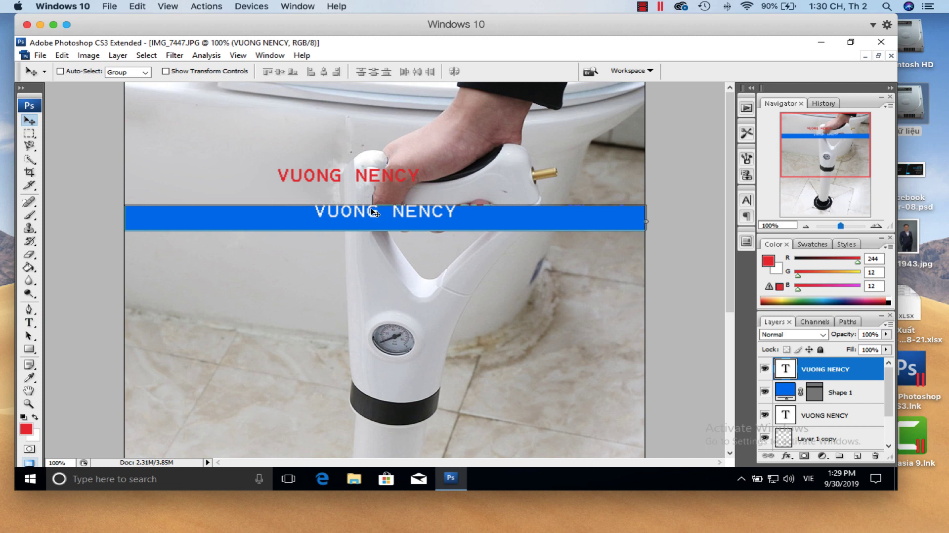
left_click_drag(374, 215, 373, 207)
Step: Dismiss the Warp Text font error and move the red caption to the right
left_click(30, 323)
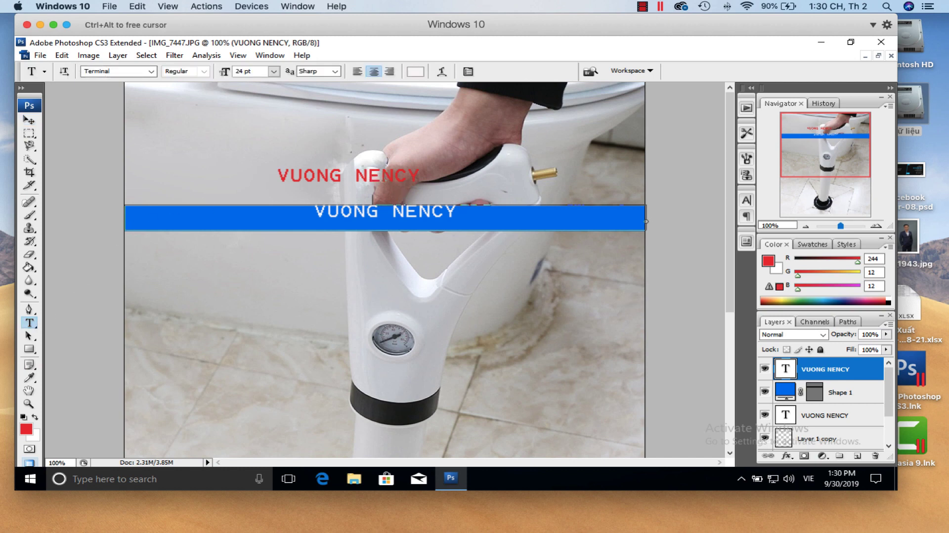
left_click(371, 177)
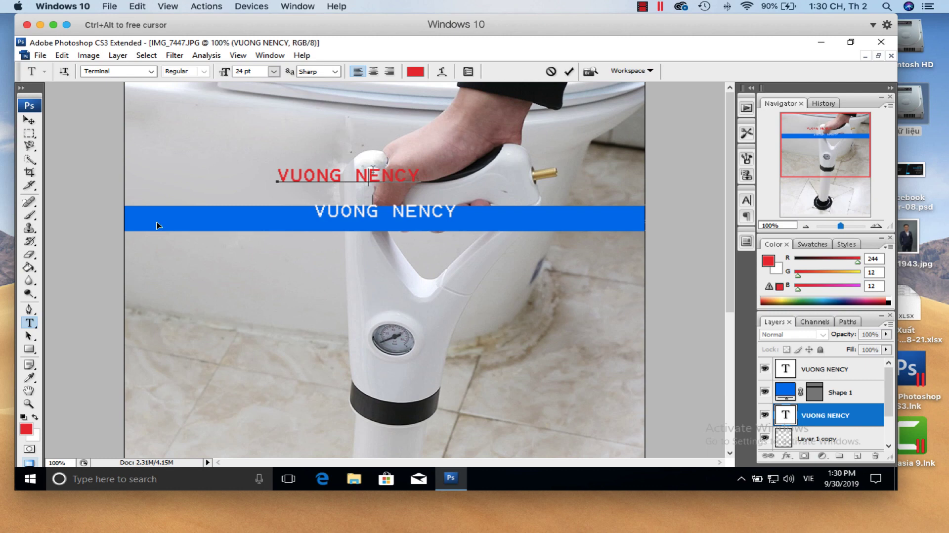
key("ctrl+a")
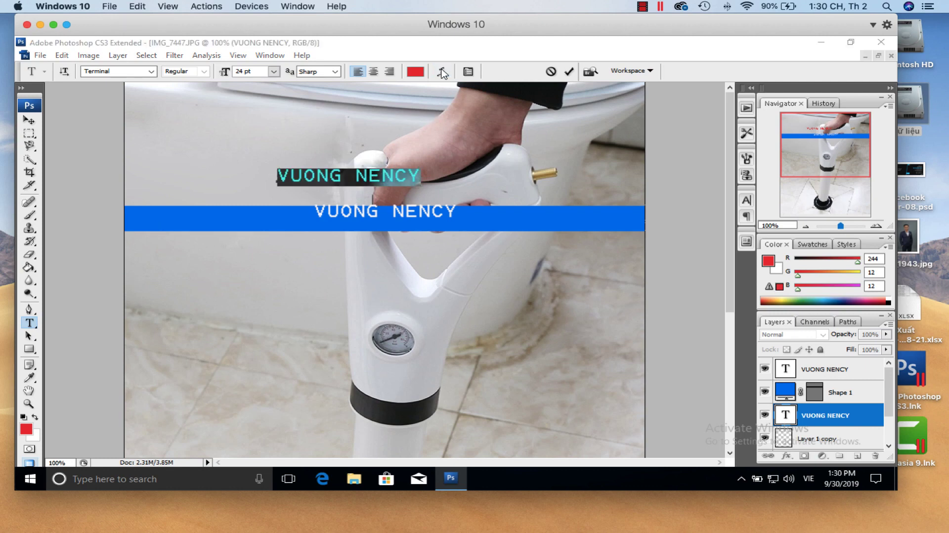
left_click(442, 74)
left_click(422, 206)
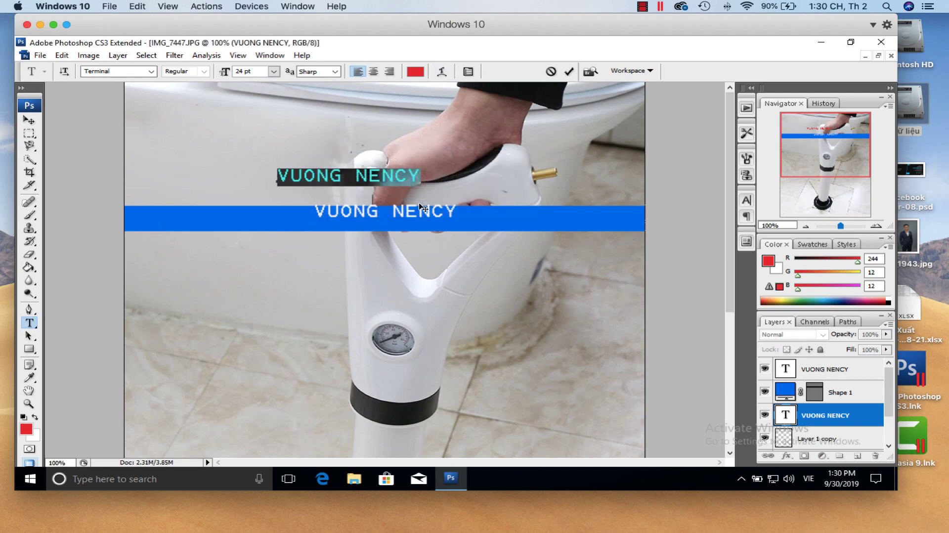
left_click(30, 120)
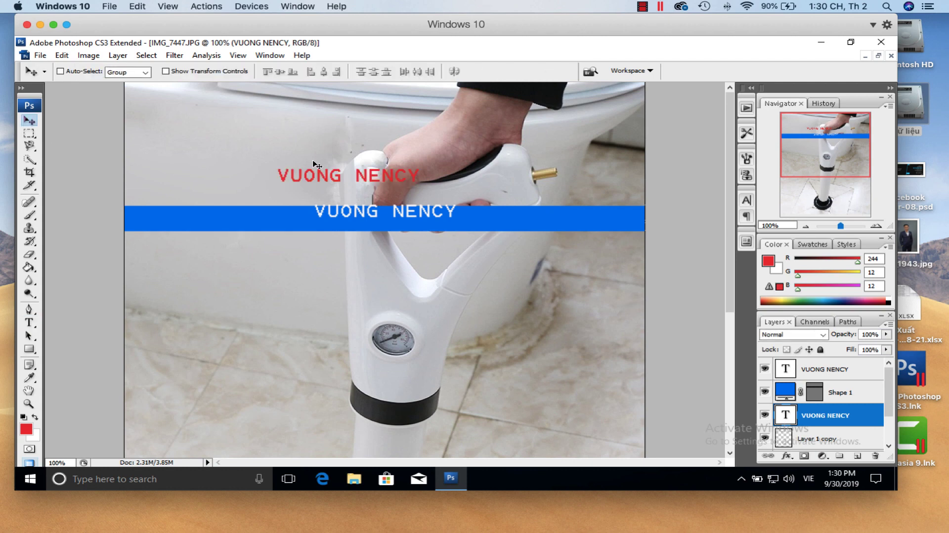
left_click_drag(310, 173, 352, 173)
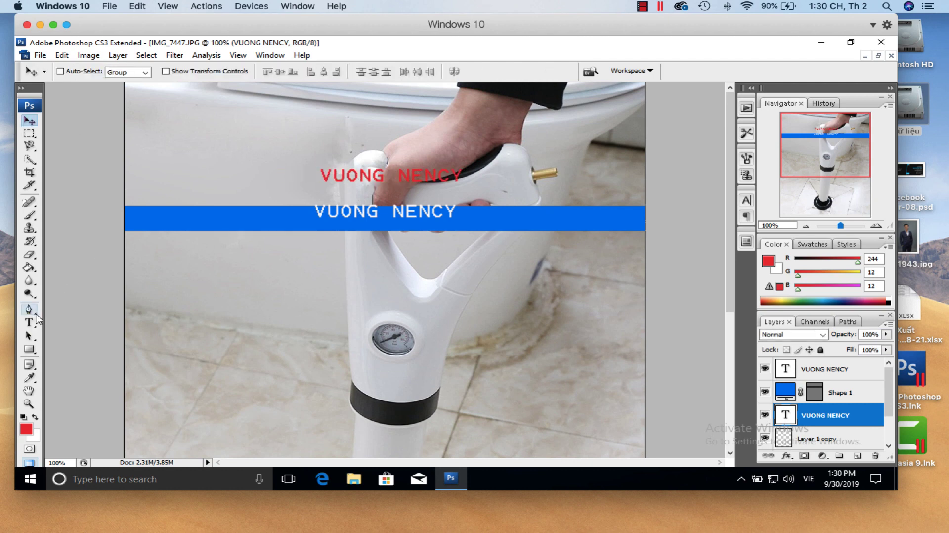
Step: Set the red caption font to Times New Roman and bring up Warp Text
left_click(29, 323)
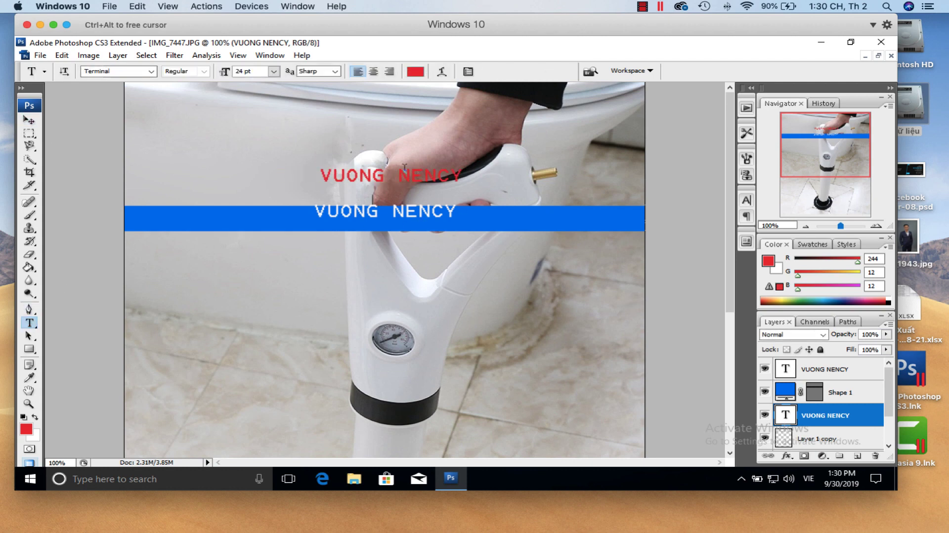
left_click(442, 72)
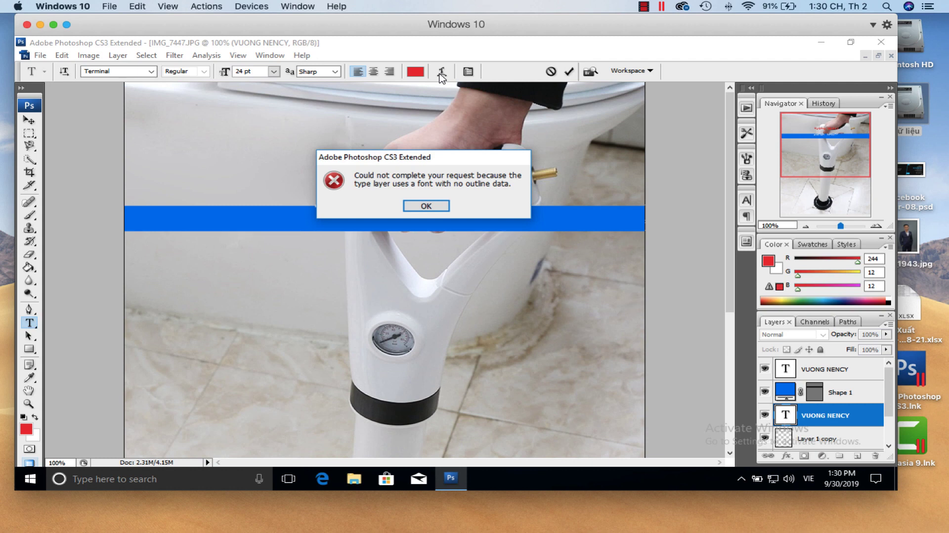
left_click(426, 206)
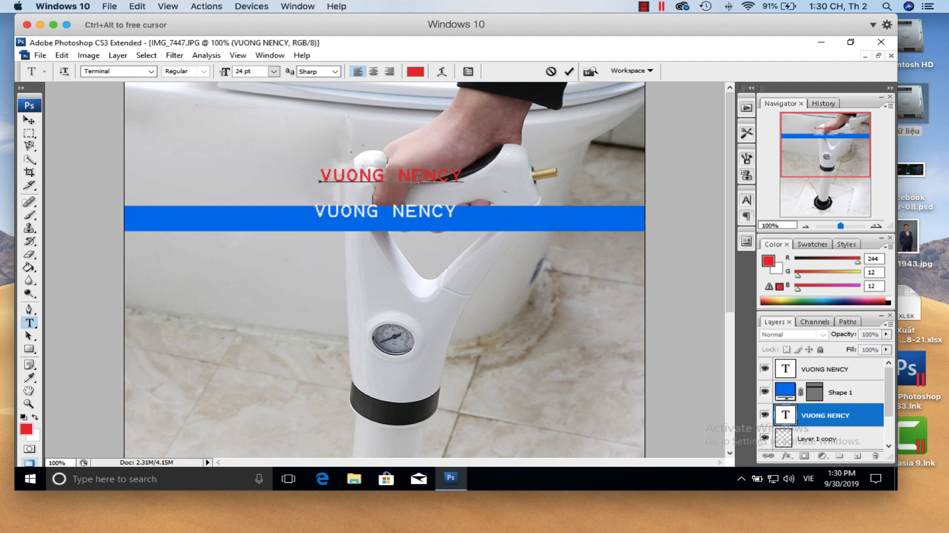
key("ctrl+a")
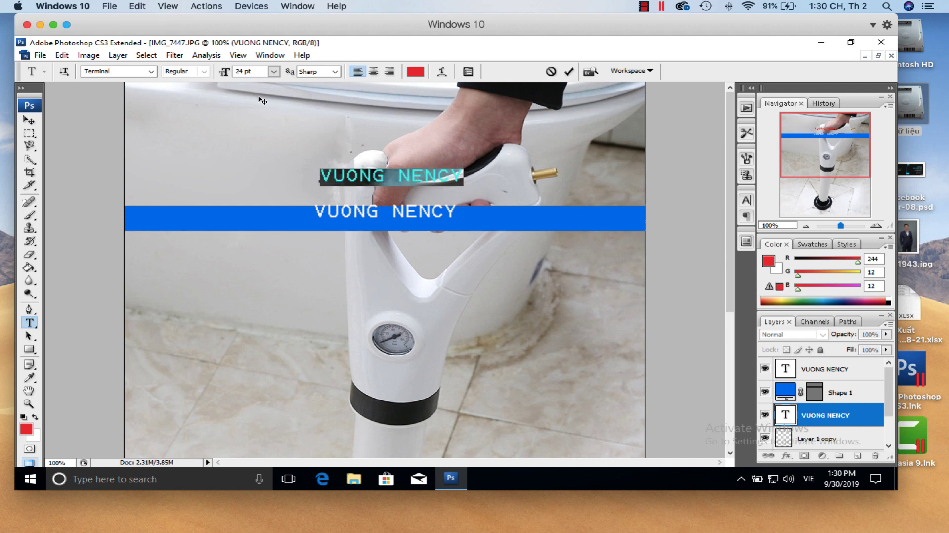
left_click(123, 73)
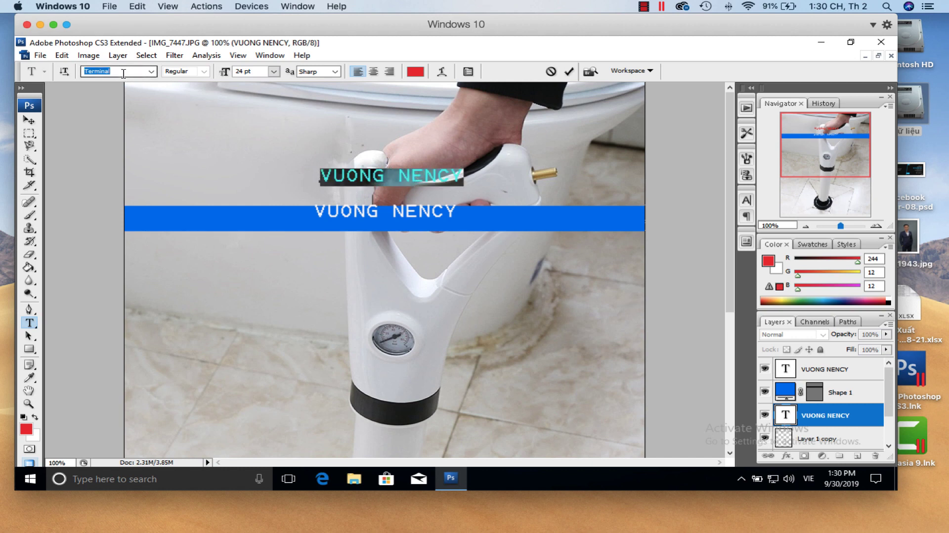
key("Down")
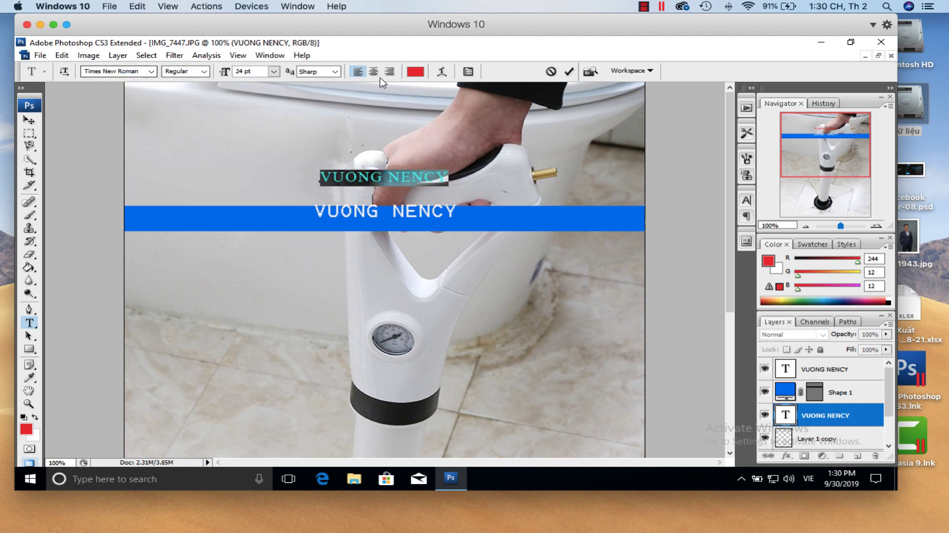
left_click(444, 73)
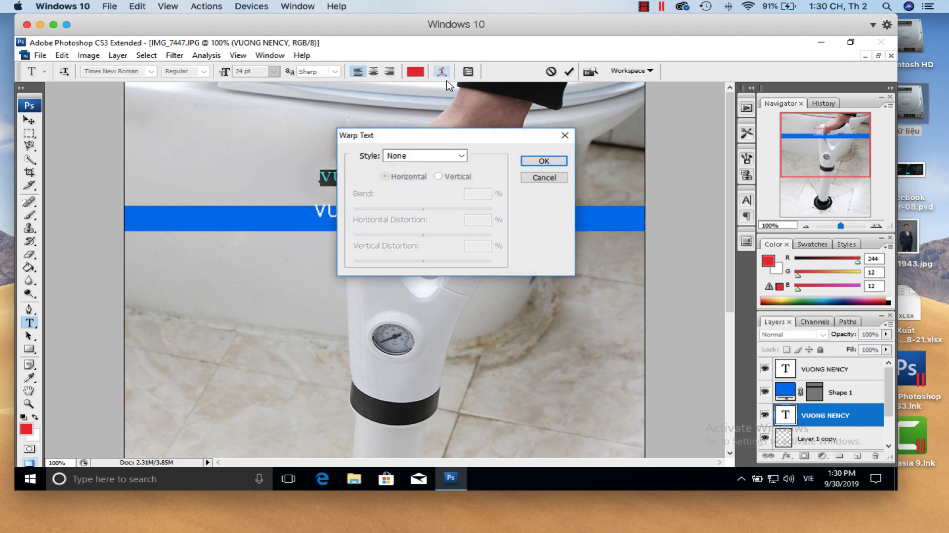
Step: Try the Flag, Arch and Fish warp styles on the red caption
mouse_move(474, 139)
left_mouse_down()
mouse_move(284, 216)
mouse_move(280, 258)
left_mouse_up()
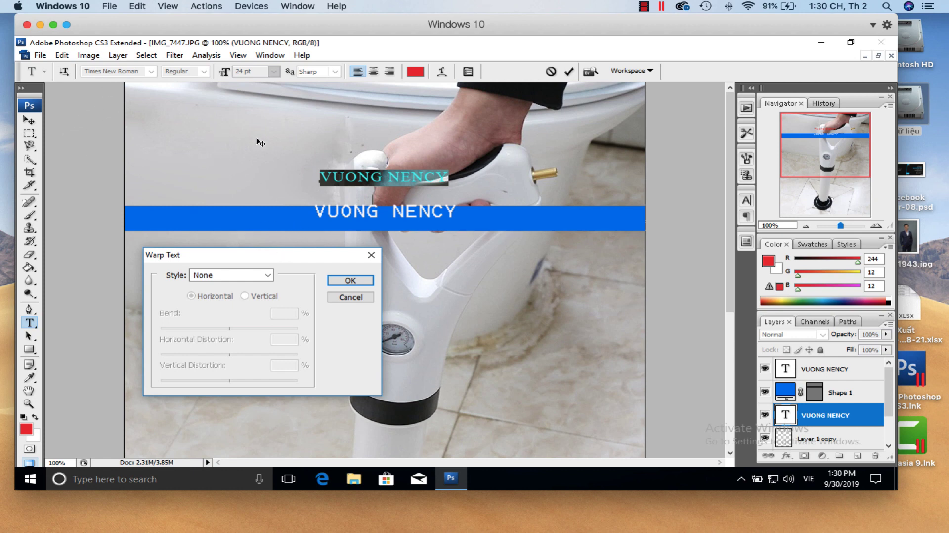
left_click(268, 275)
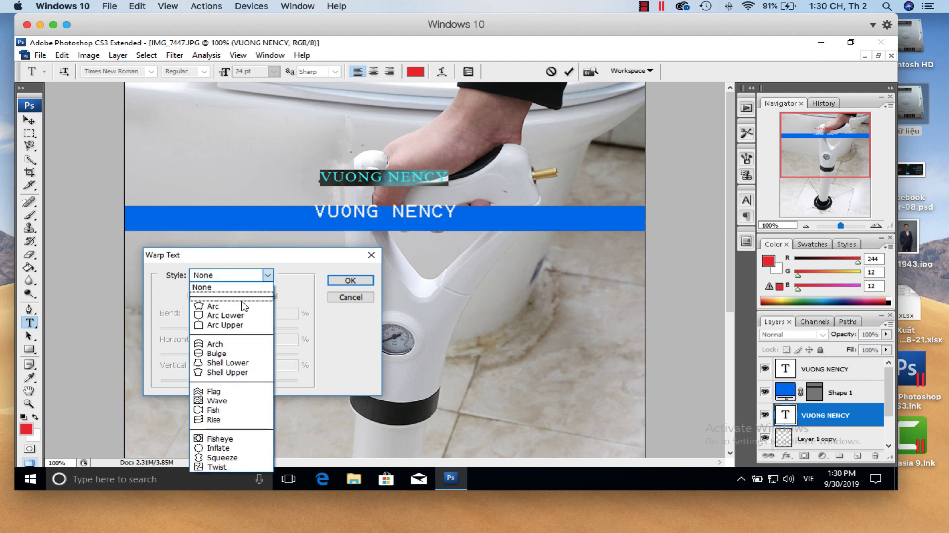
left_click(219, 392)
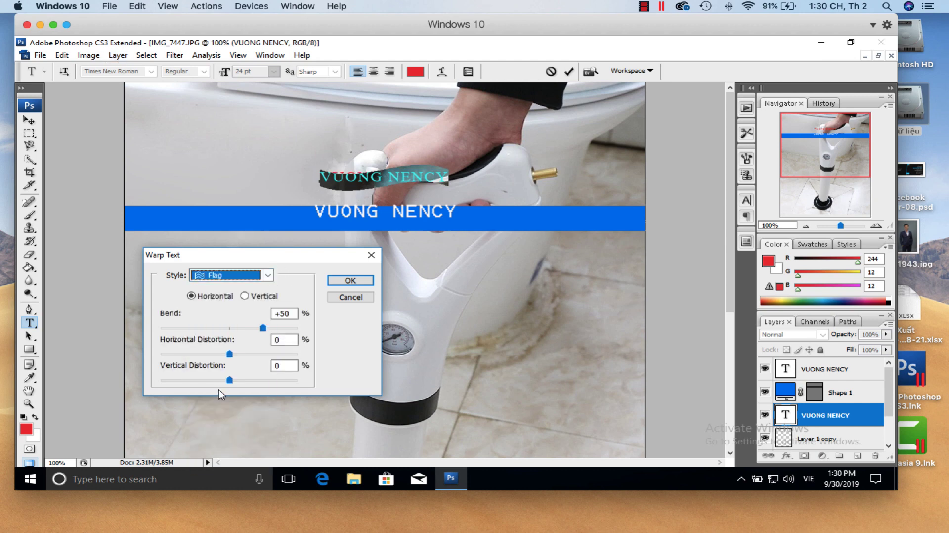
left_click(268, 275)
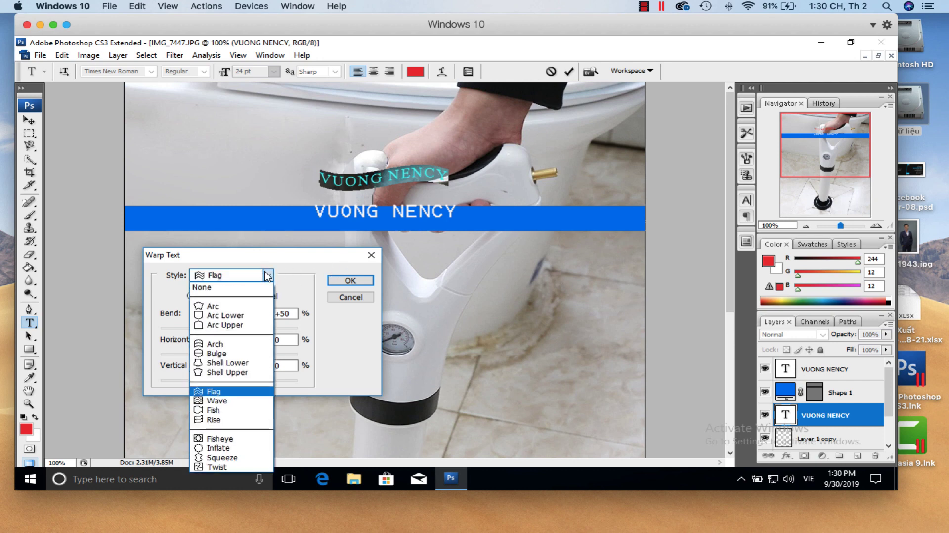
key("a")
key("a")
key("a")
key("a")
key("Return")
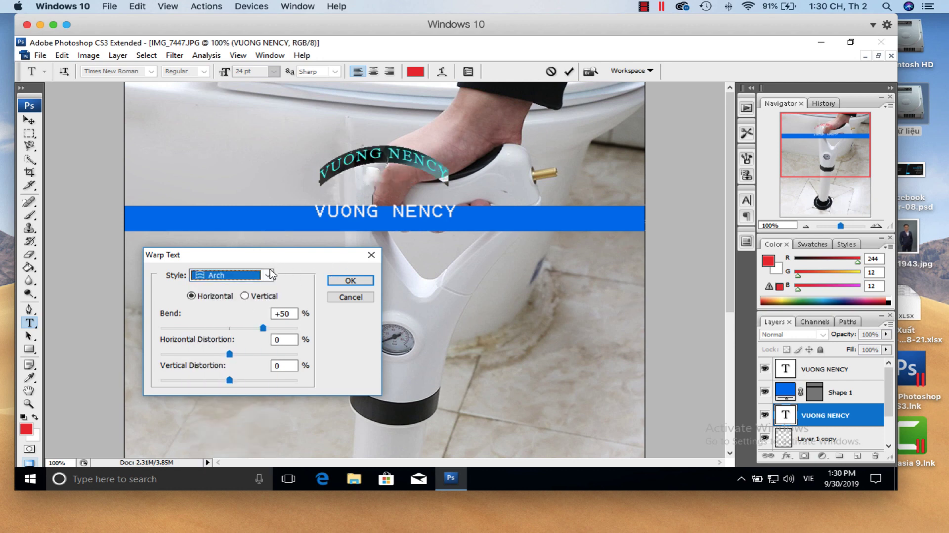
left_click(271, 274)
left_click(227, 411)
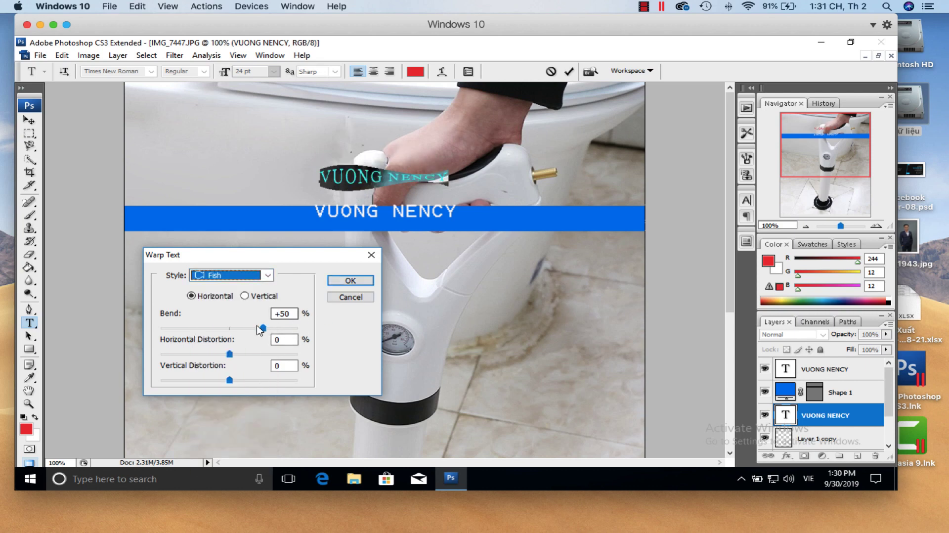
Step: Adjust the Fish bend (-66, 0, -48) and distortion to about -6, then cancel the warp
left_click_drag(261, 328, 184, 328)
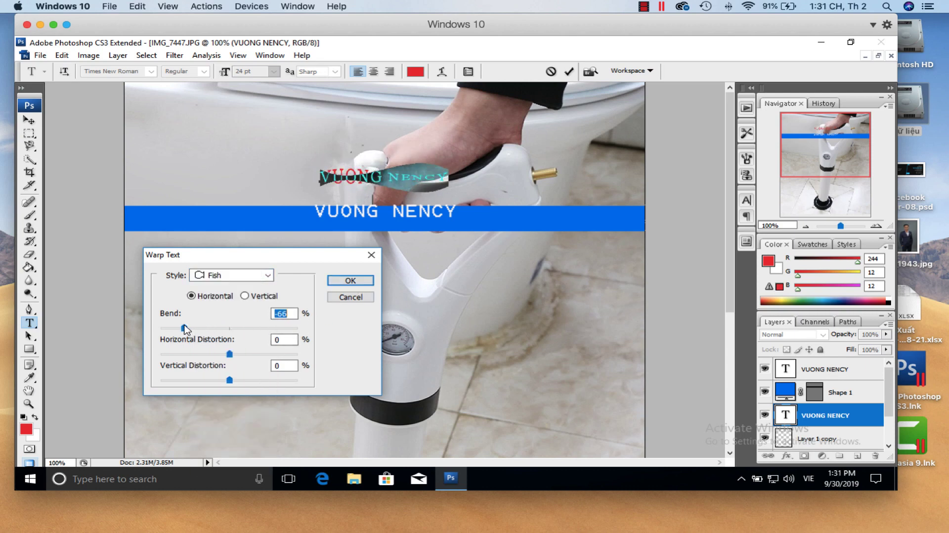
mouse_move(186, 328)
left_mouse_down()
mouse_move(229, 327)
mouse_move(191, 354)
mouse_move(261, 354)
mouse_move(194, 381)
mouse_move(284, 381)
left_mouse_up()
type("-48")
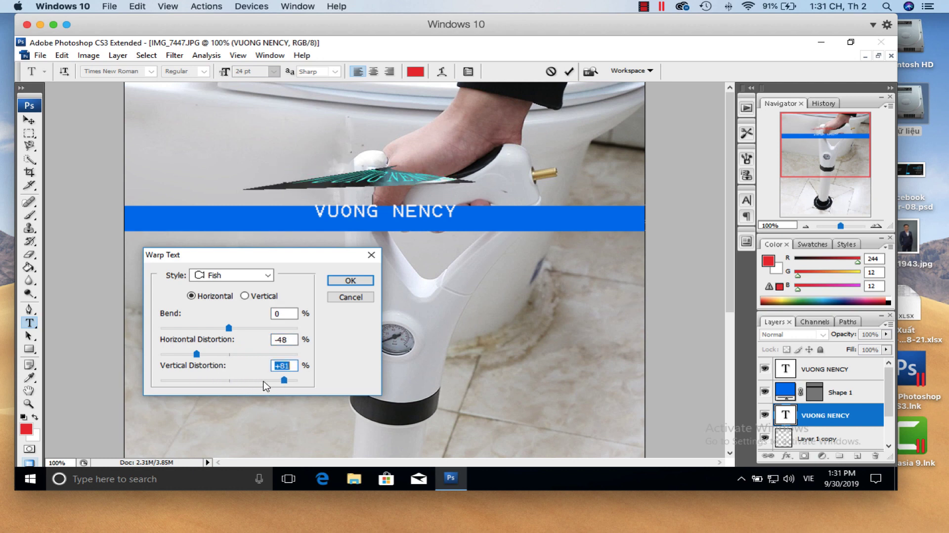
left_click_drag(284, 380, 227, 380)
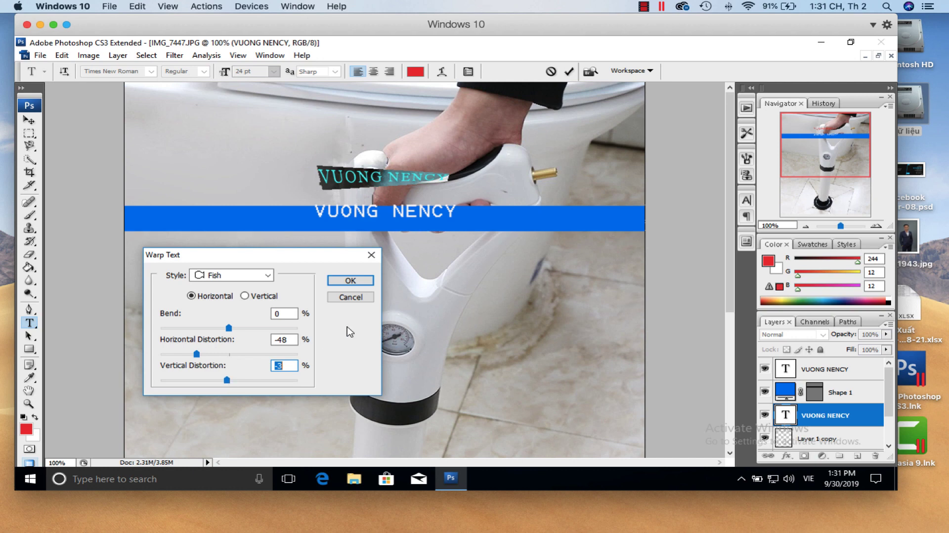
left_click(345, 297)
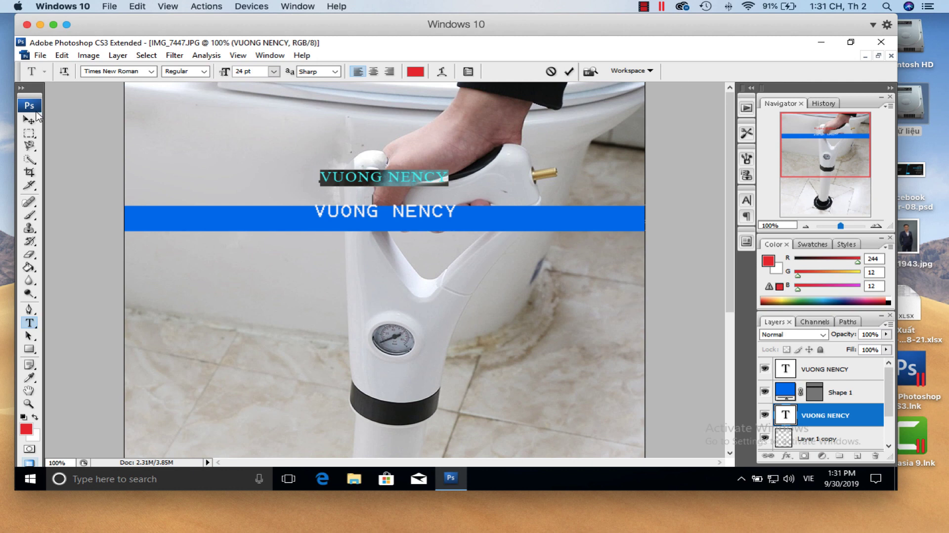
Step: Move the red VUONG NENCY text onto the blue banner and raise its layer to the top
left_click(26, 122)
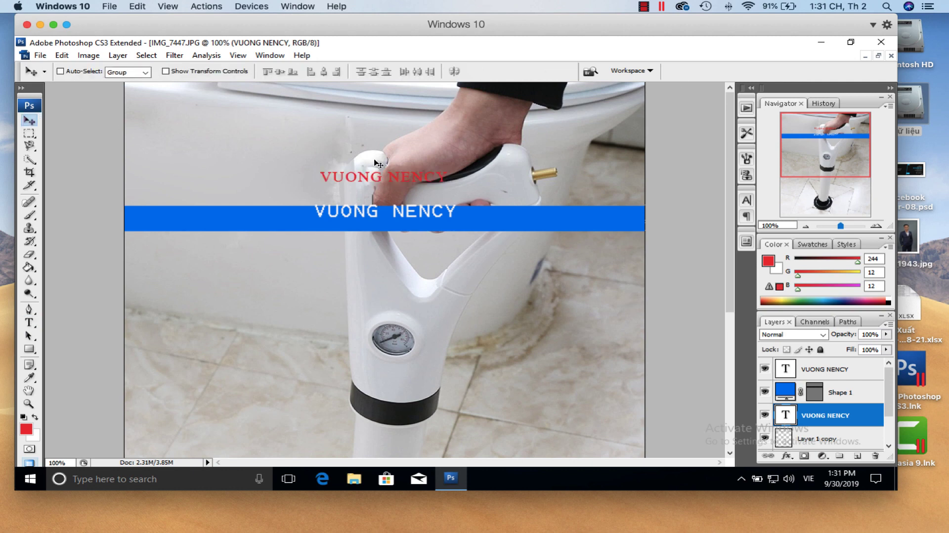
left_click_drag(380, 180, 249, 168)
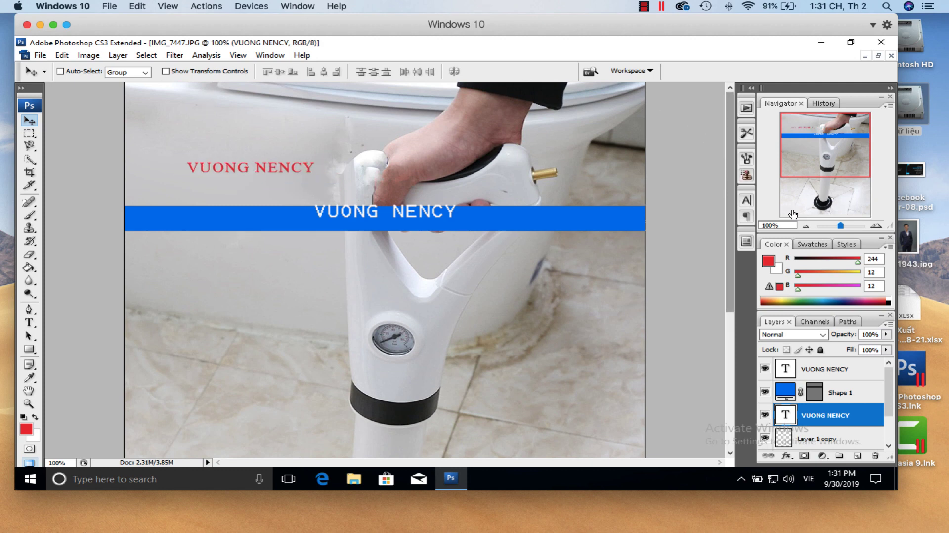
left_click_drag(840, 226, 838, 227)
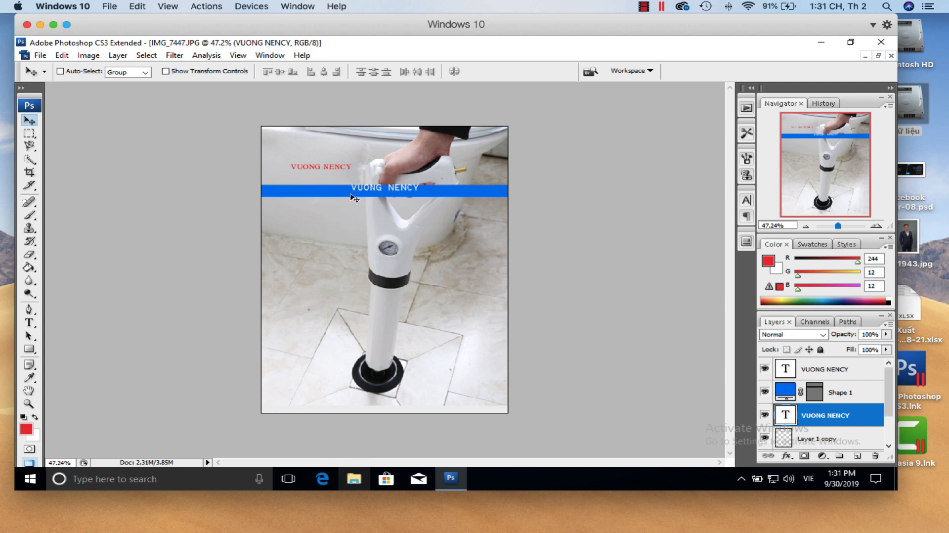
left_click_drag(351, 197, 340, 216)
left_click_drag(347, 223, 345, 232)
left_click_drag(826, 419, 817, 365)
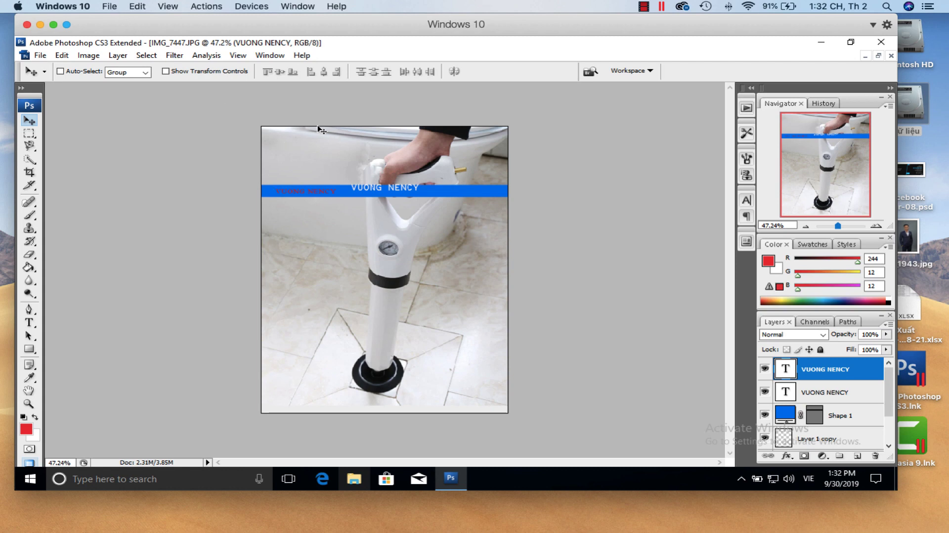
Step: Start File > Save As for the image and look through the format list
left_click(108, 6)
left_click(108, 6)
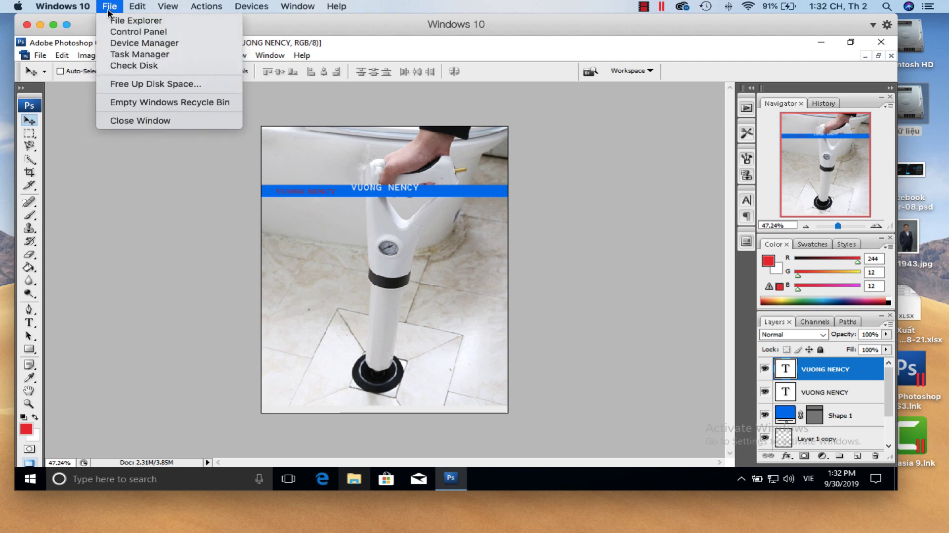
left_click(108, 7)
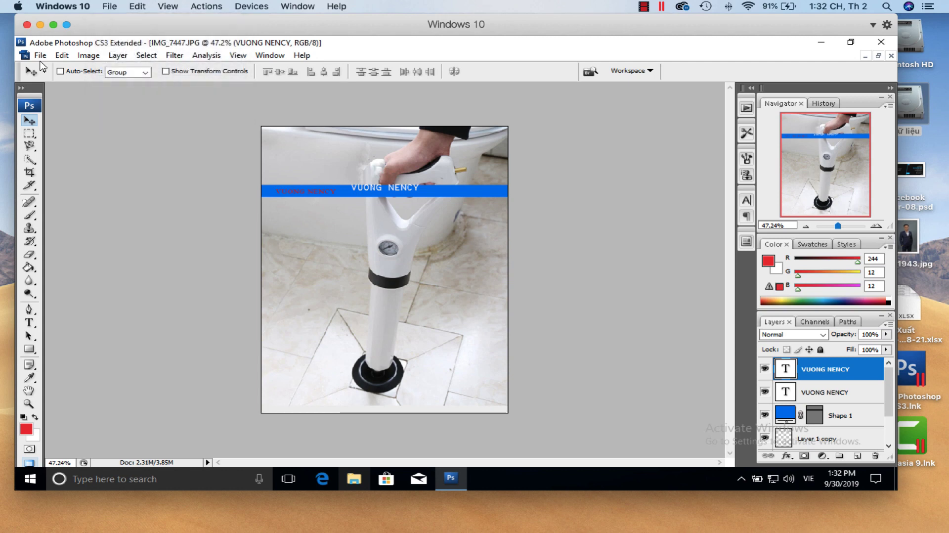
left_click(40, 55)
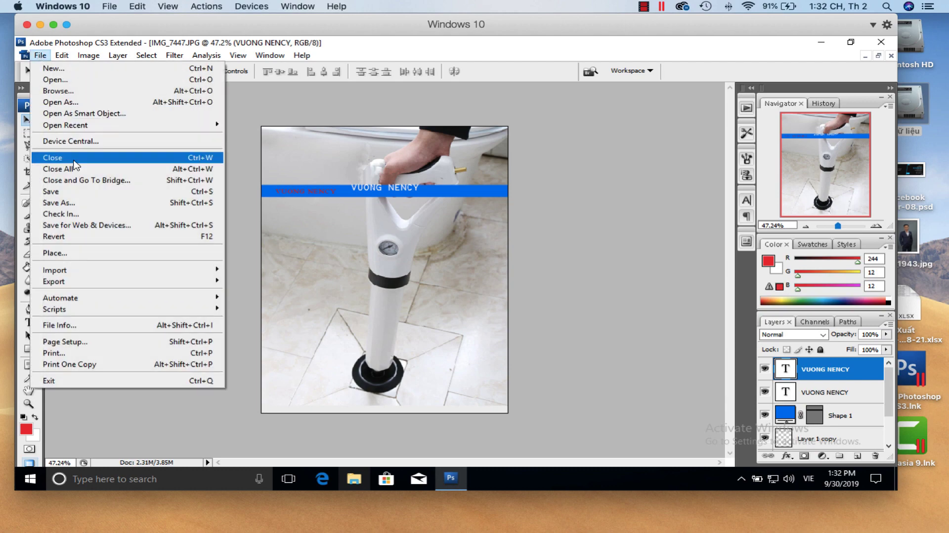
left_click(74, 204)
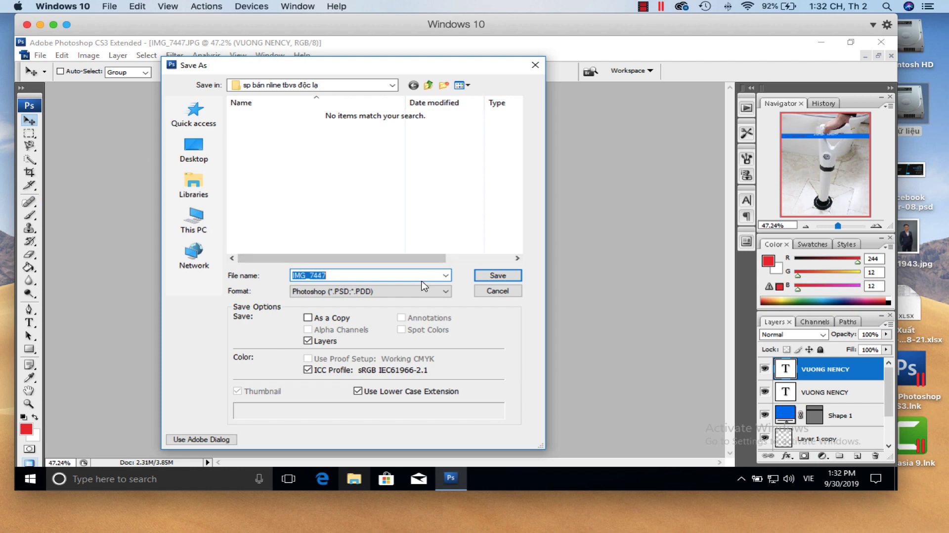
left_click(414, 290)
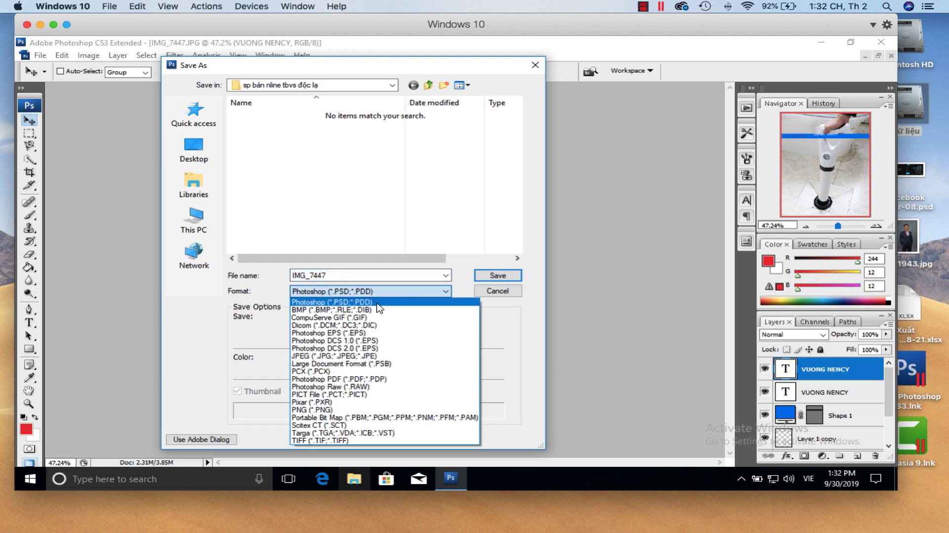
left_click(378, 303)
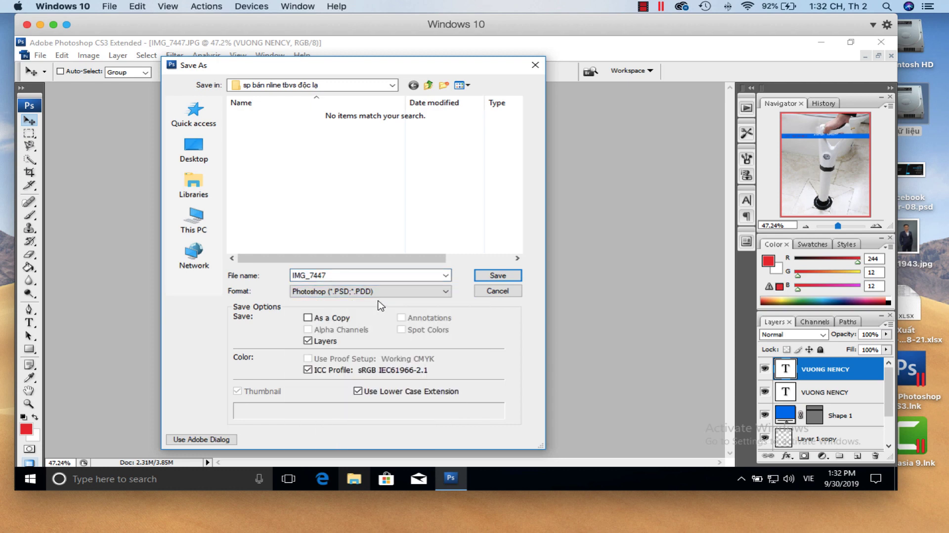
left_click(371, 292)
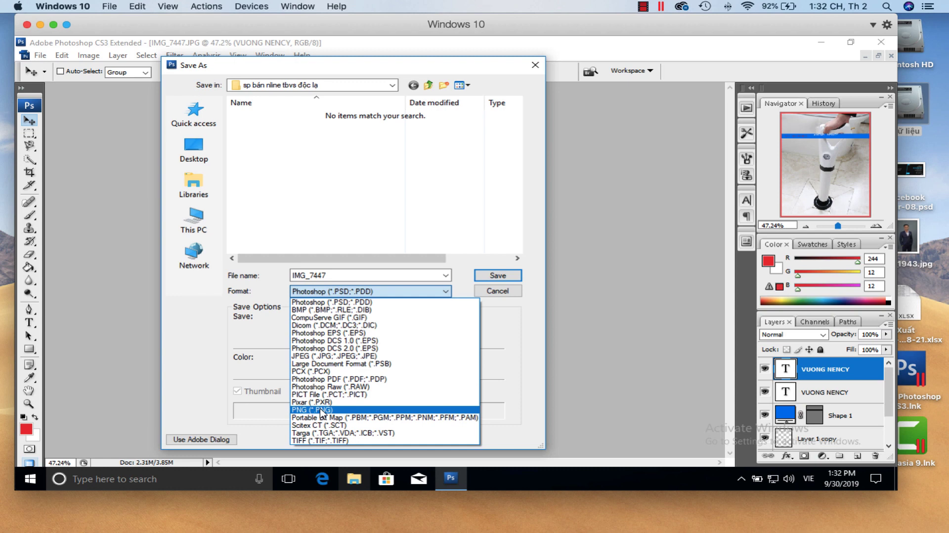
left_click(354, 291)
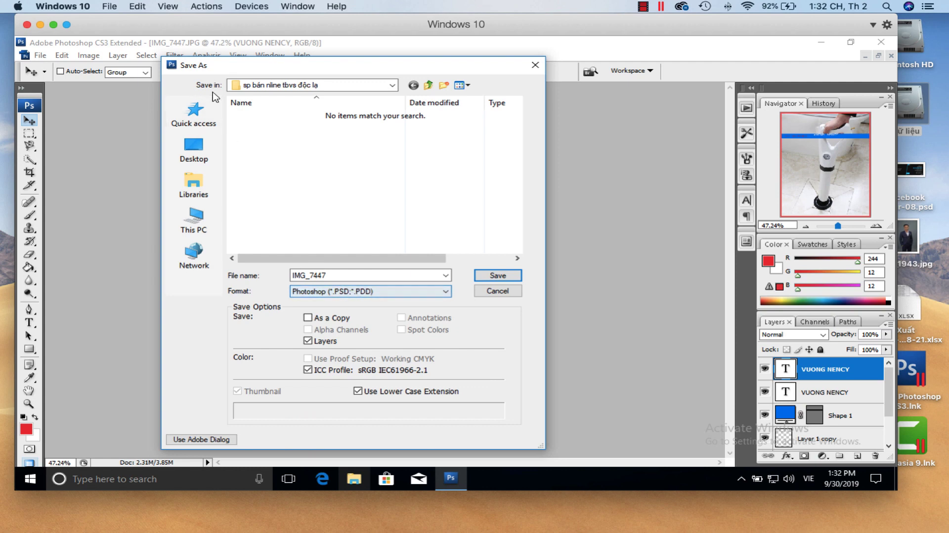
Step: Set the save location to the Desktop and the format to PNG
left_click(191, 154)
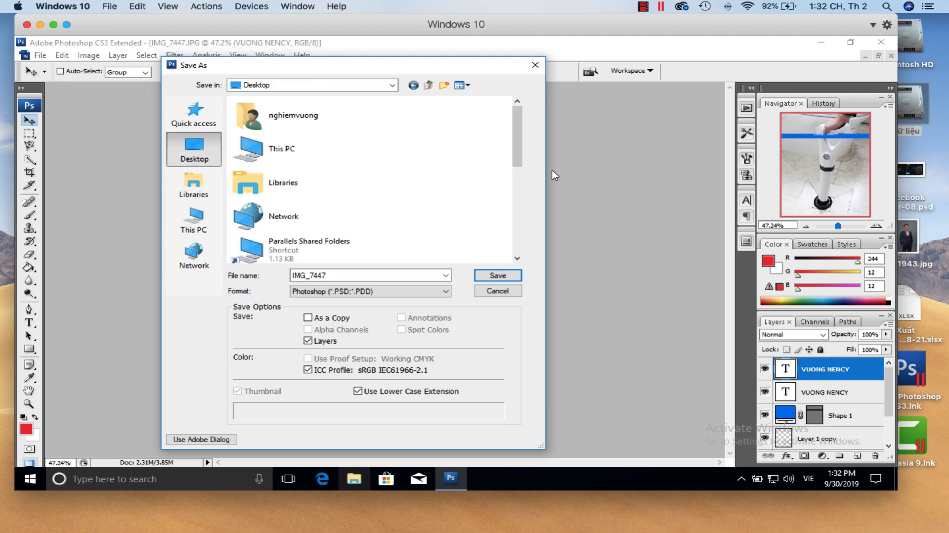
left_click_drag(517, 148, 517, 237)
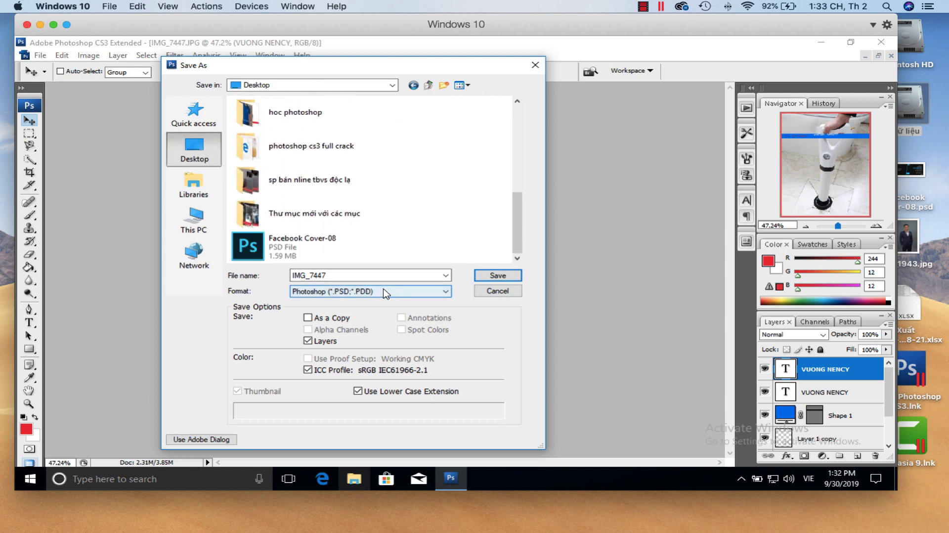
left_click(405, 292)
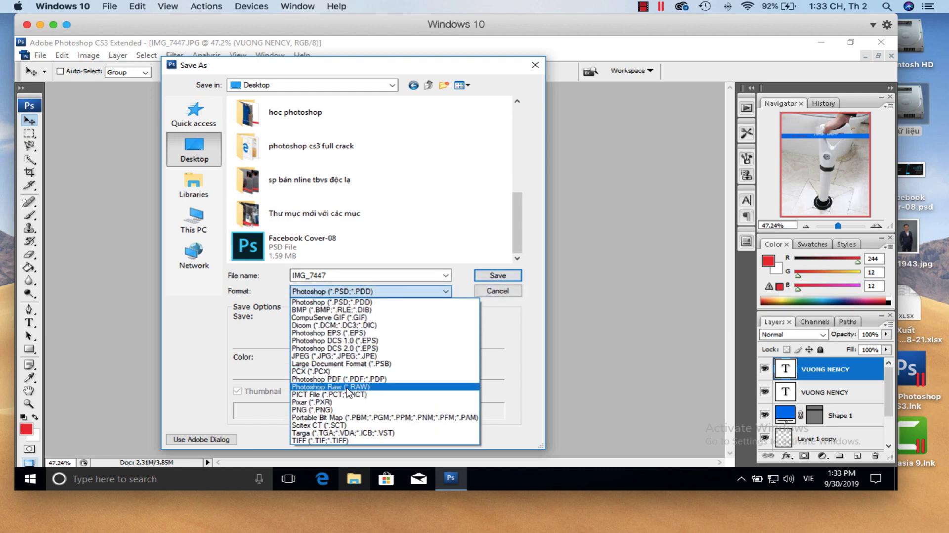
left_click(336, 410)
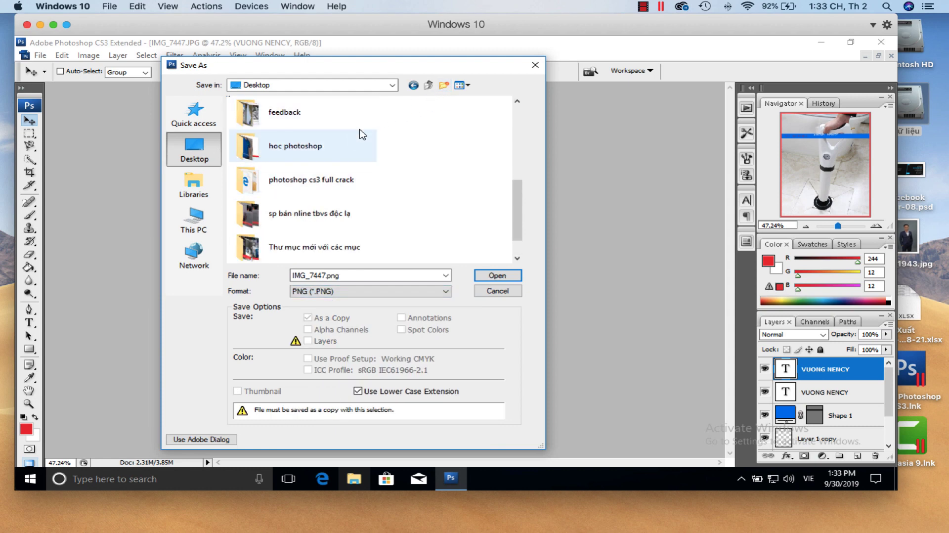
Step: Create a HOC PHOTOSHOP folder on the Desktop and save IMG_7447.png into it
left_click(445, 86)
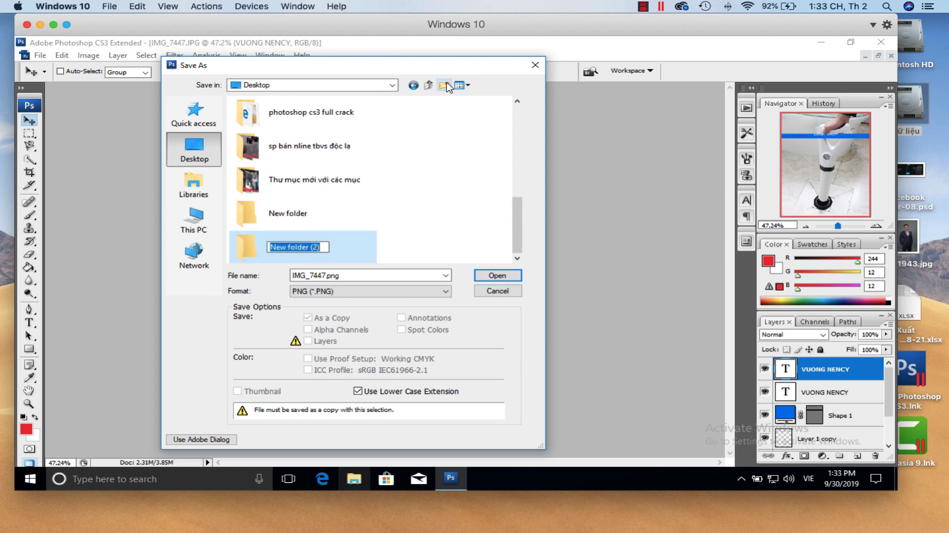
type("HO")
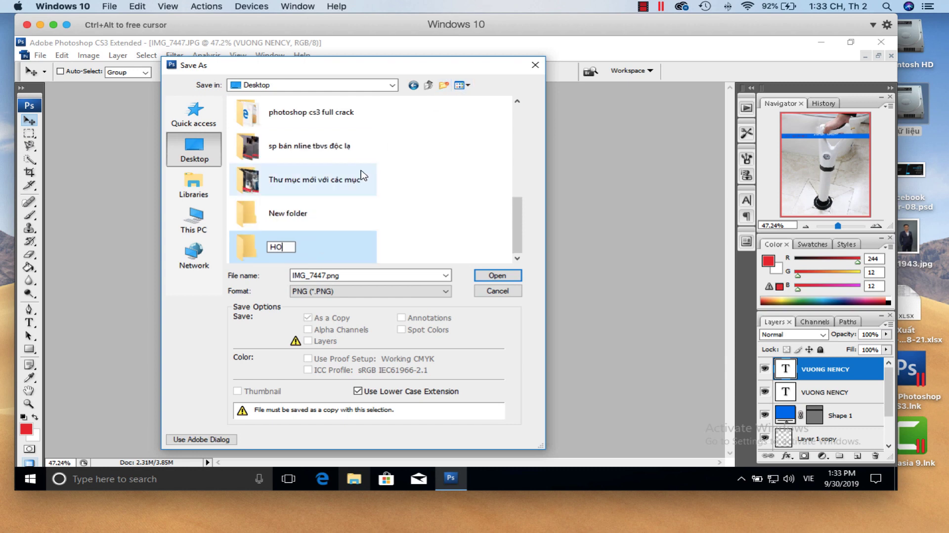
type("C PHOTOSH")
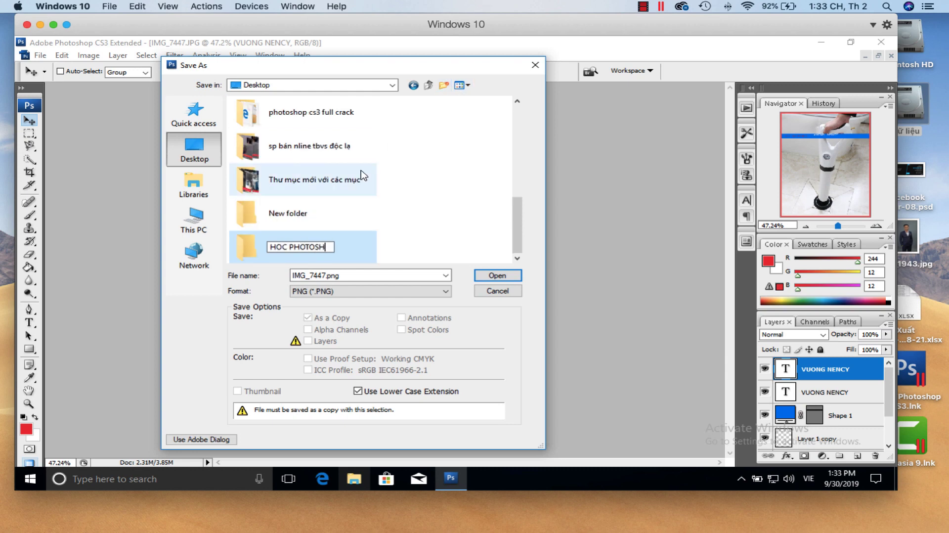
type("OP")
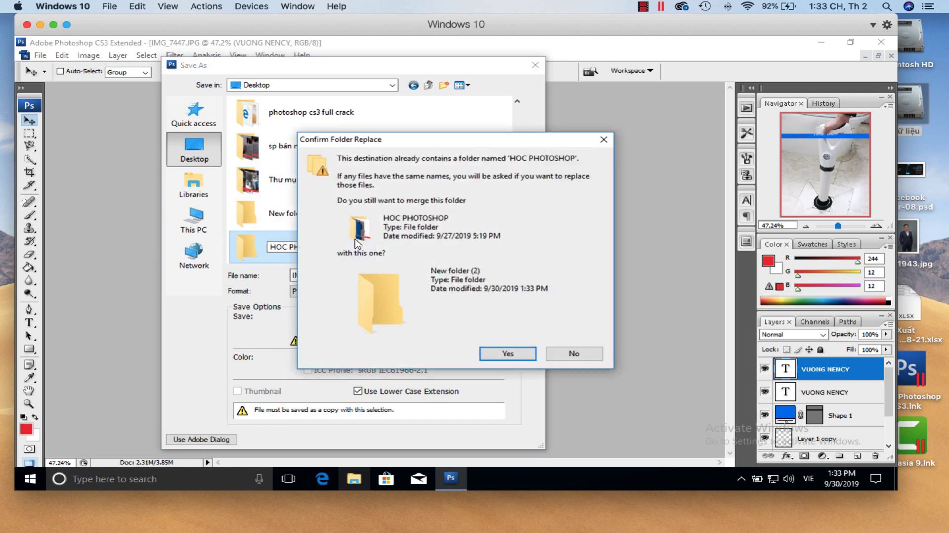
left_click(508, 354)
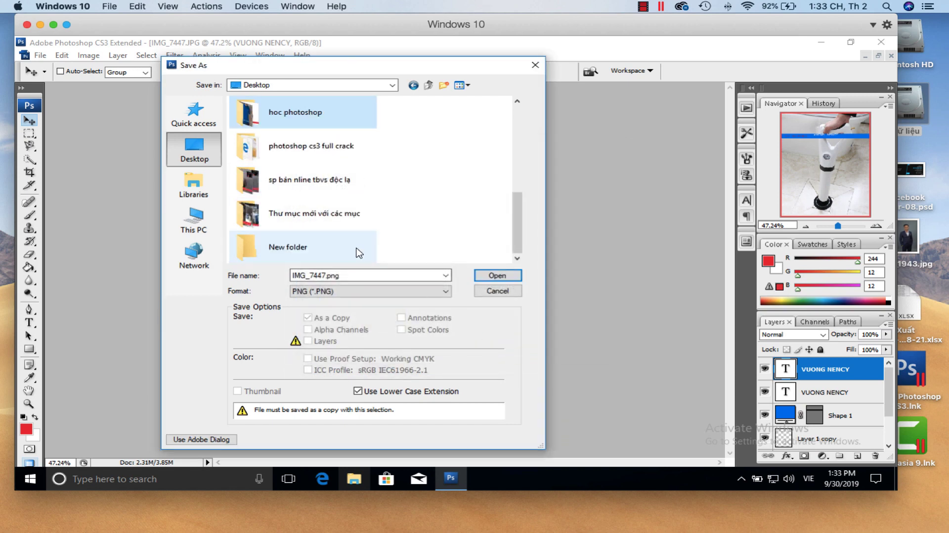
double_click(301, 122)
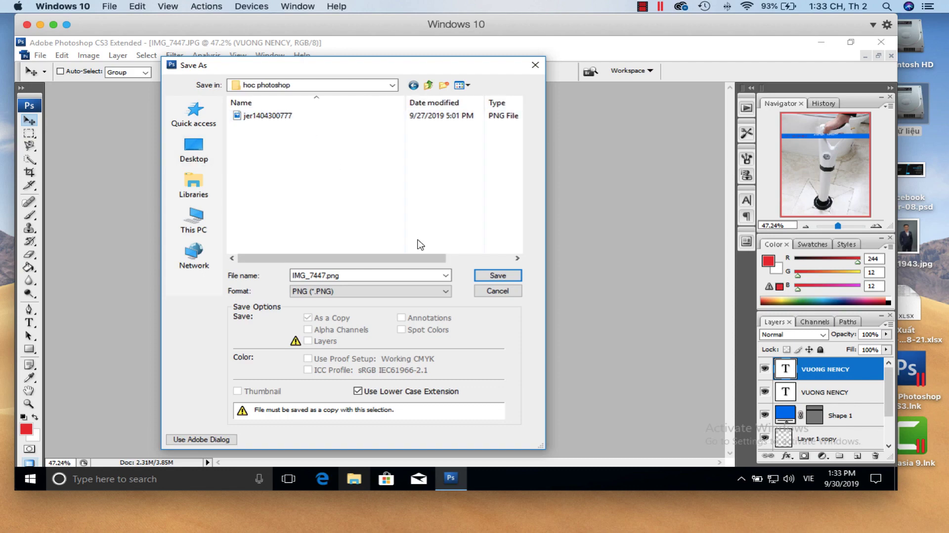
left_click(496, 275)
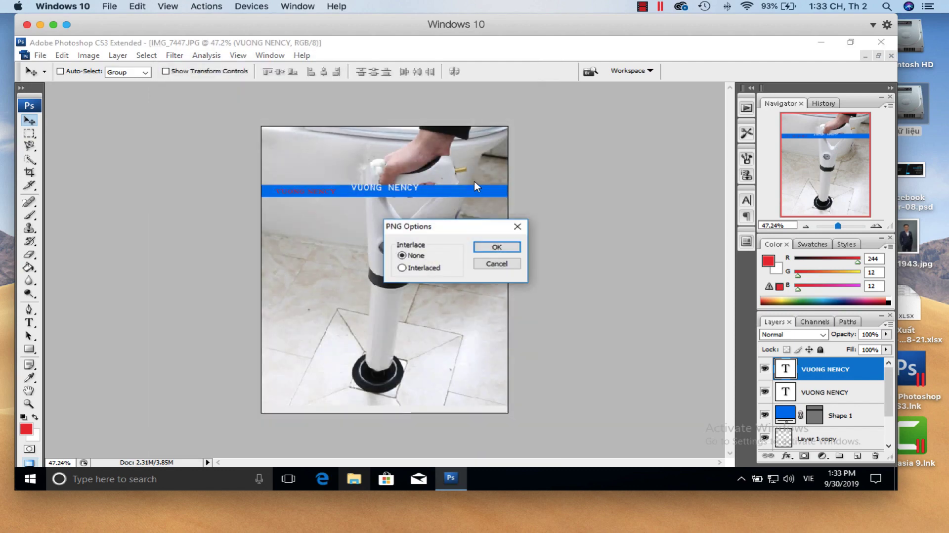
Step: Accept the PNG options without interlacing and quit without saving the original JPG
left_click(492, 247)
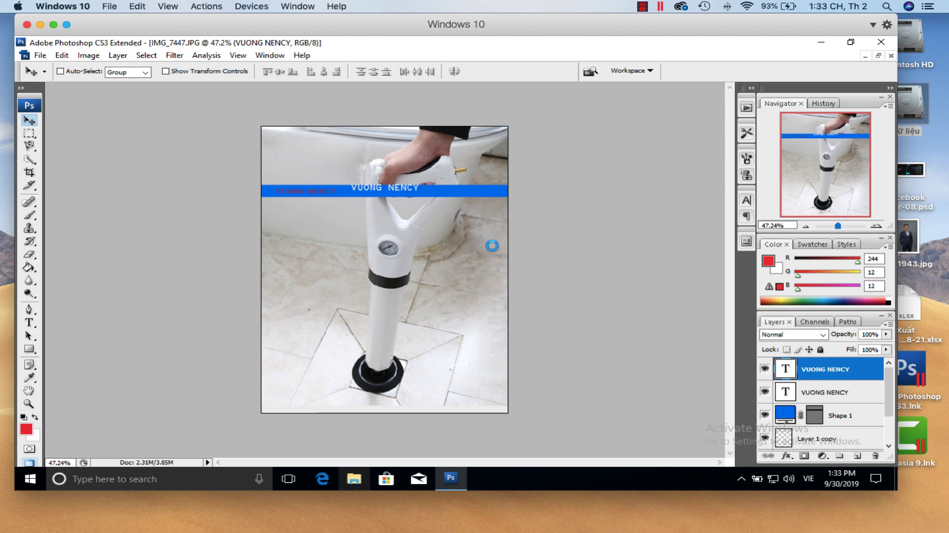
left_click(879, 46)
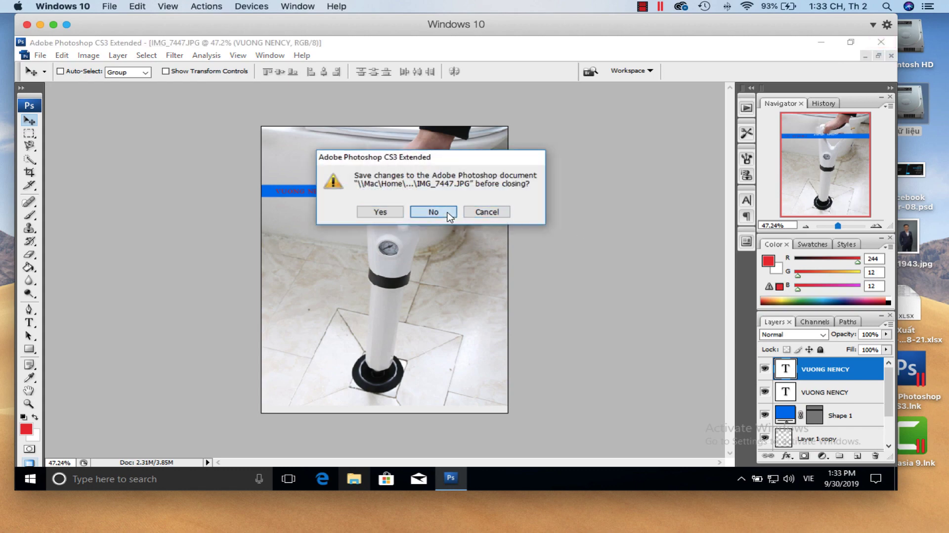
left_click(448, 211)
left_click(451, 211)
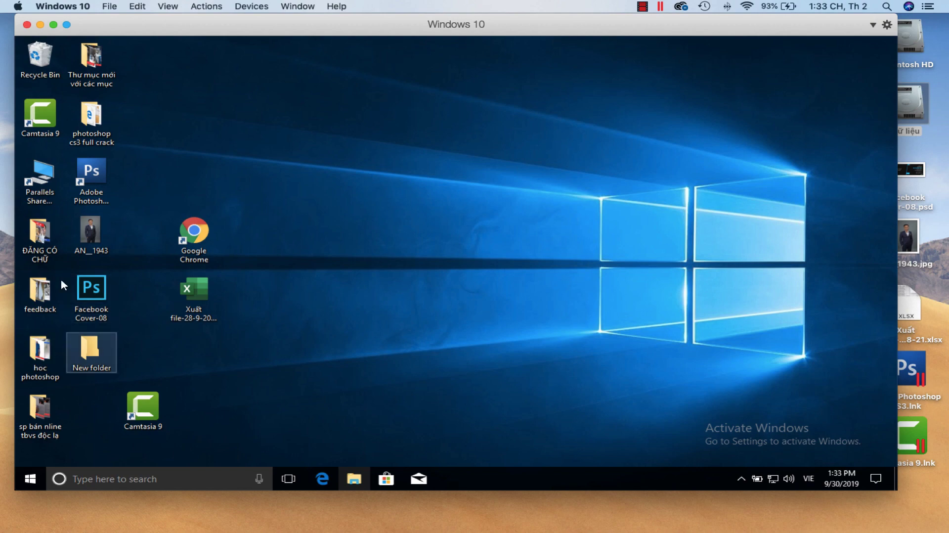
Step: Preview IMG_7447 in the hoc photoshop folder to confirm the blue banner image
double_click(42, 365)
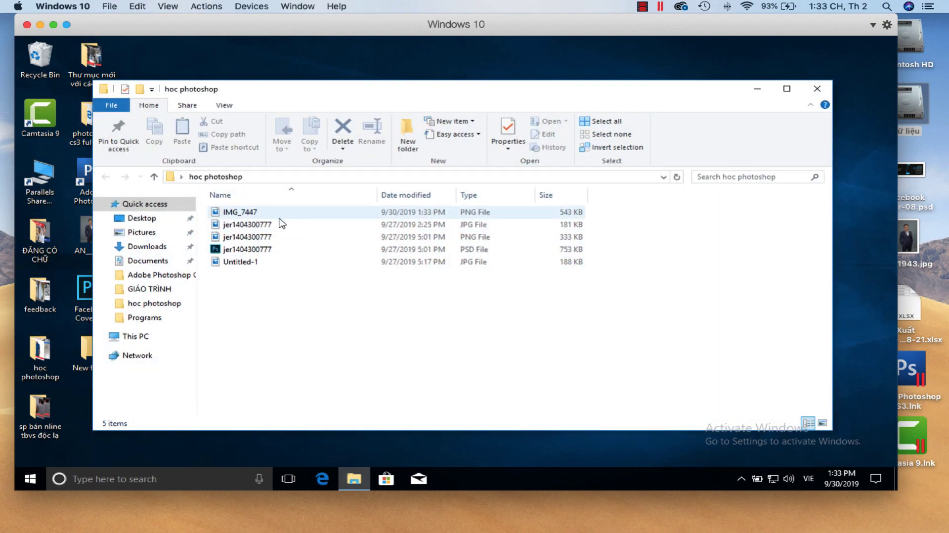
left_click(265, 215)
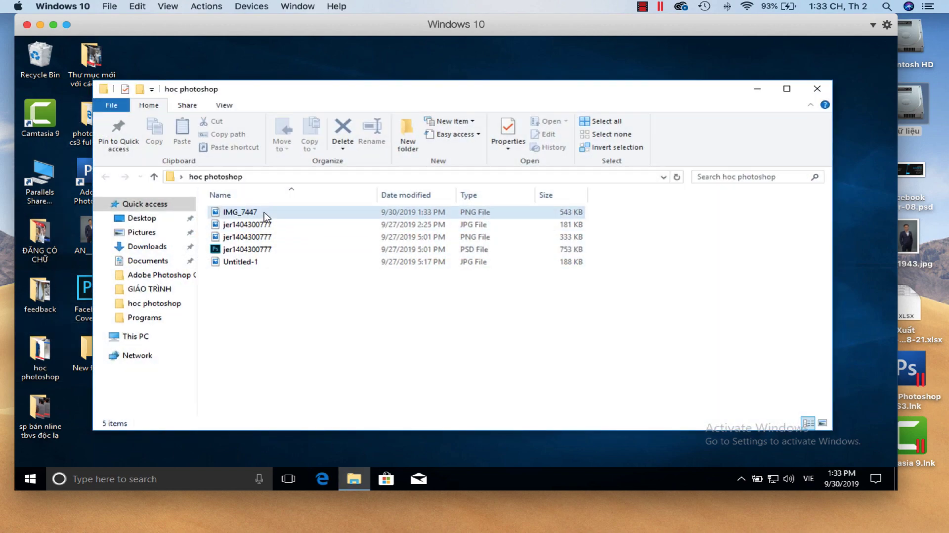
key("space")
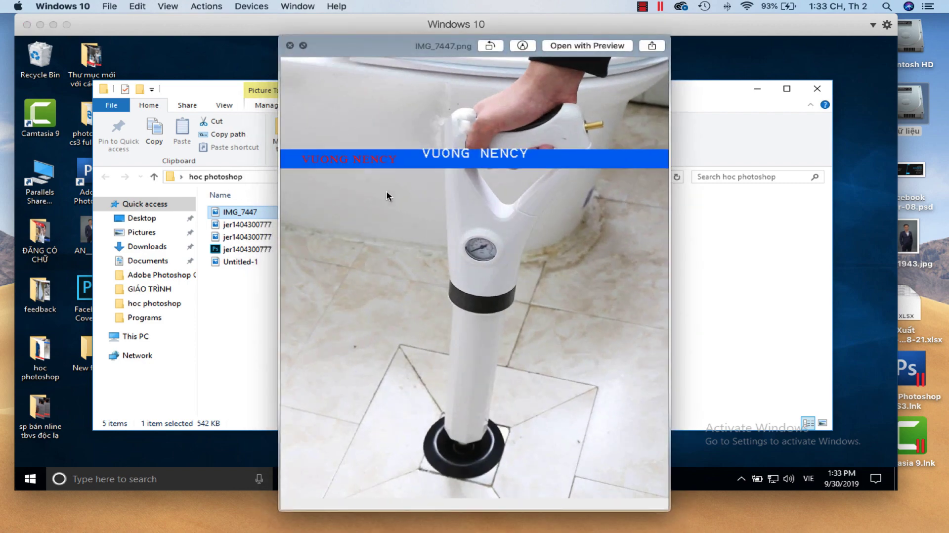
left_click(290, 46)
left_click(642, 5)
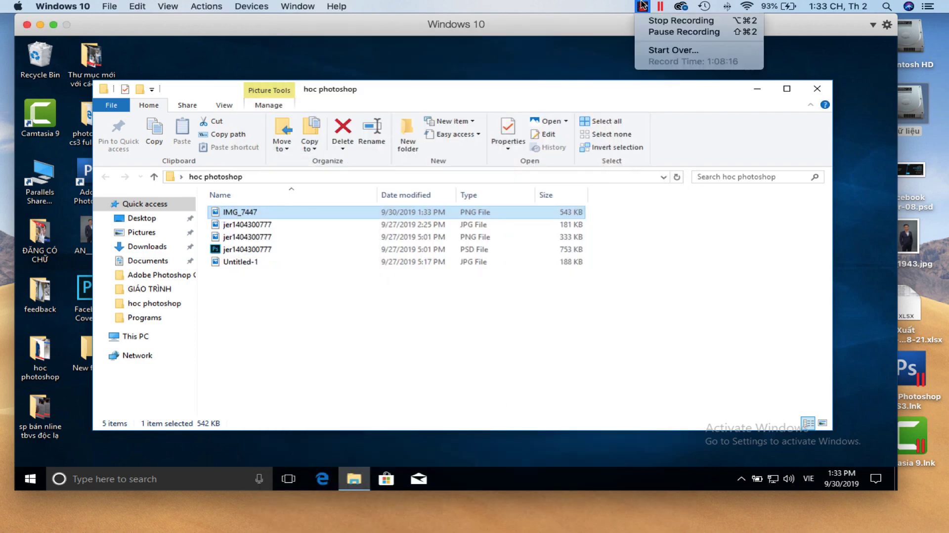